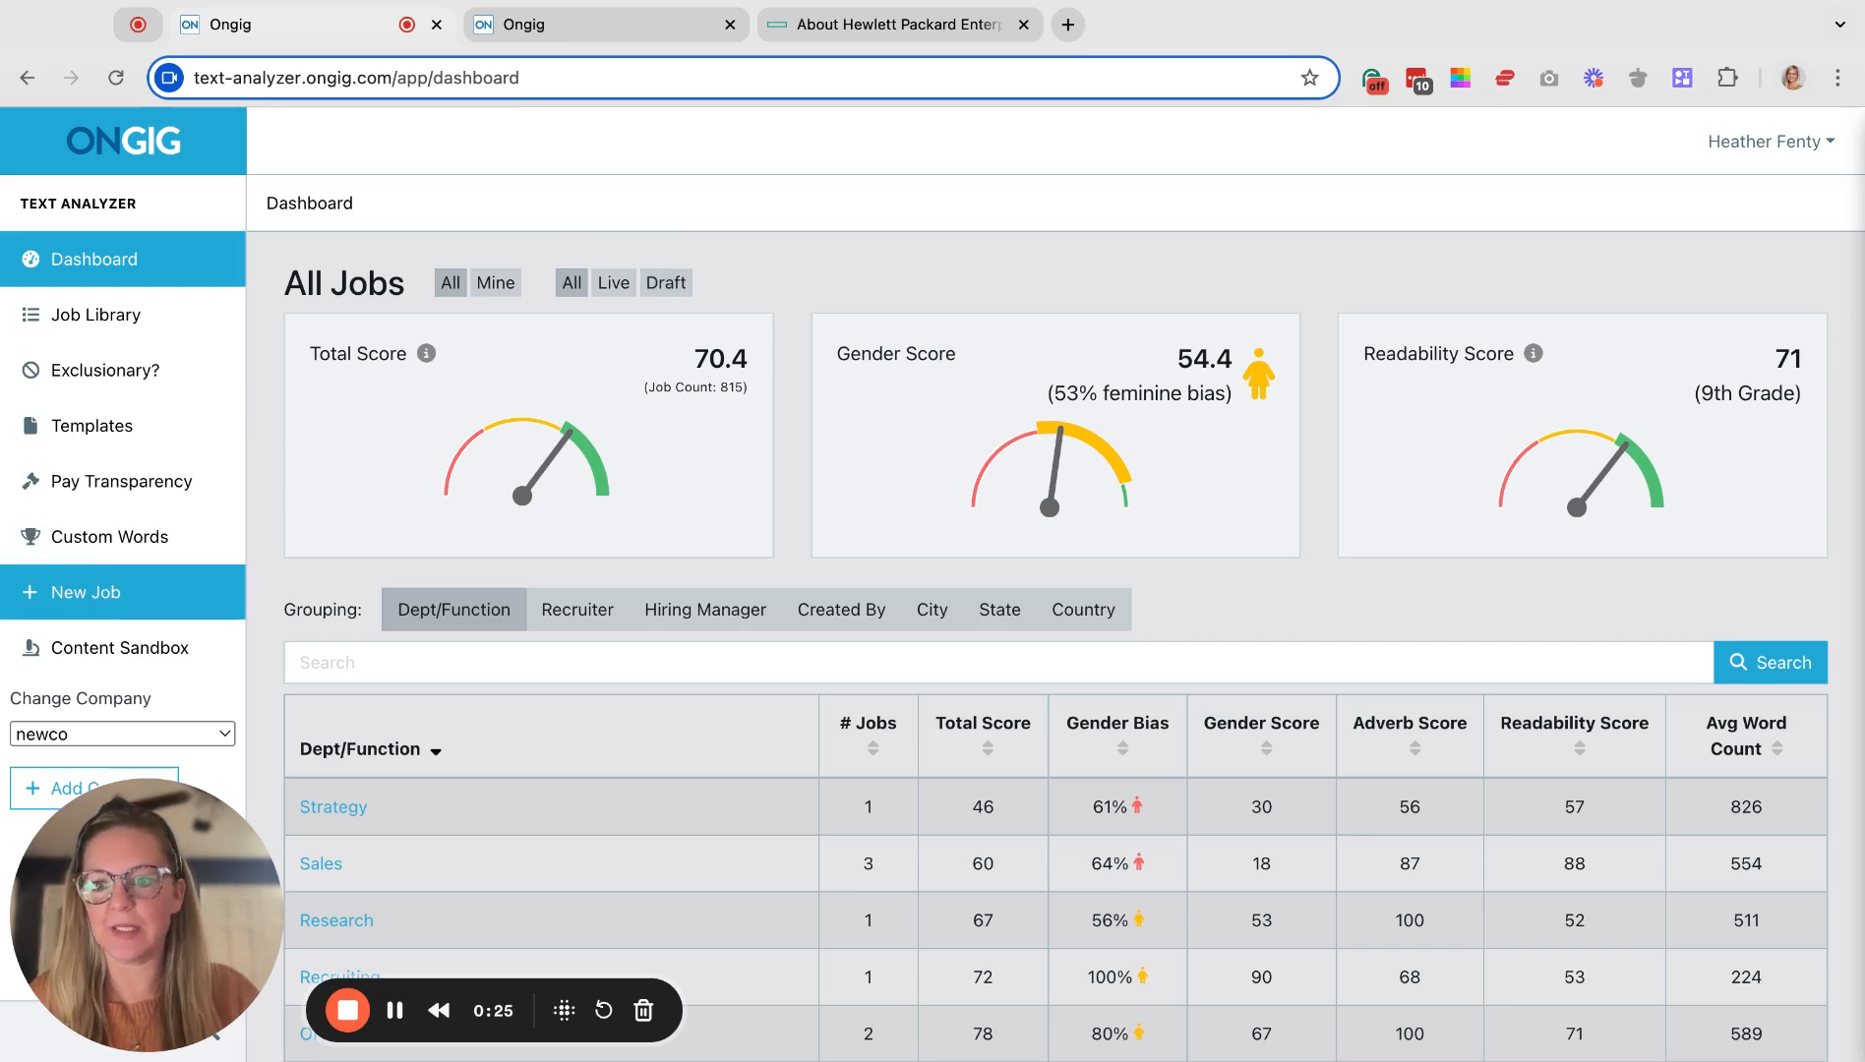
Start a blank job from the Dashboard's New Job link, showing a 100% Total Score.
click(86, 591)
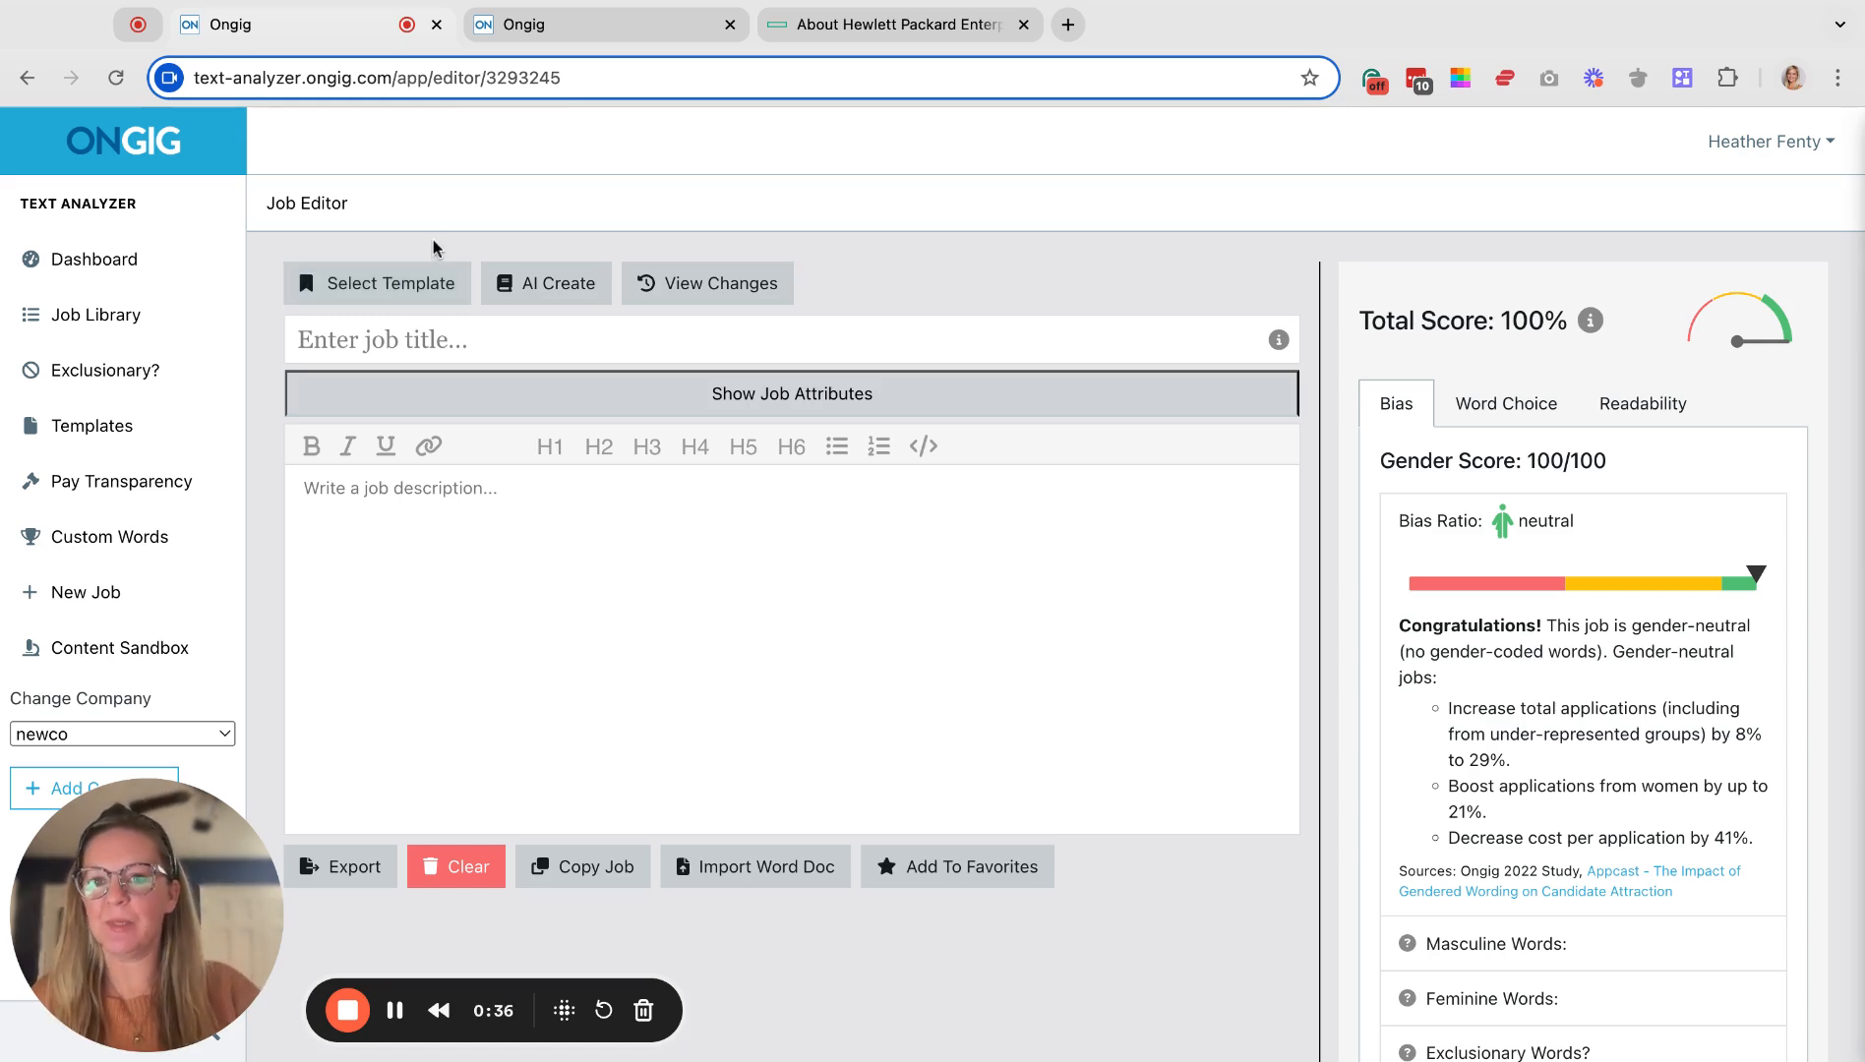
click(634, 27)
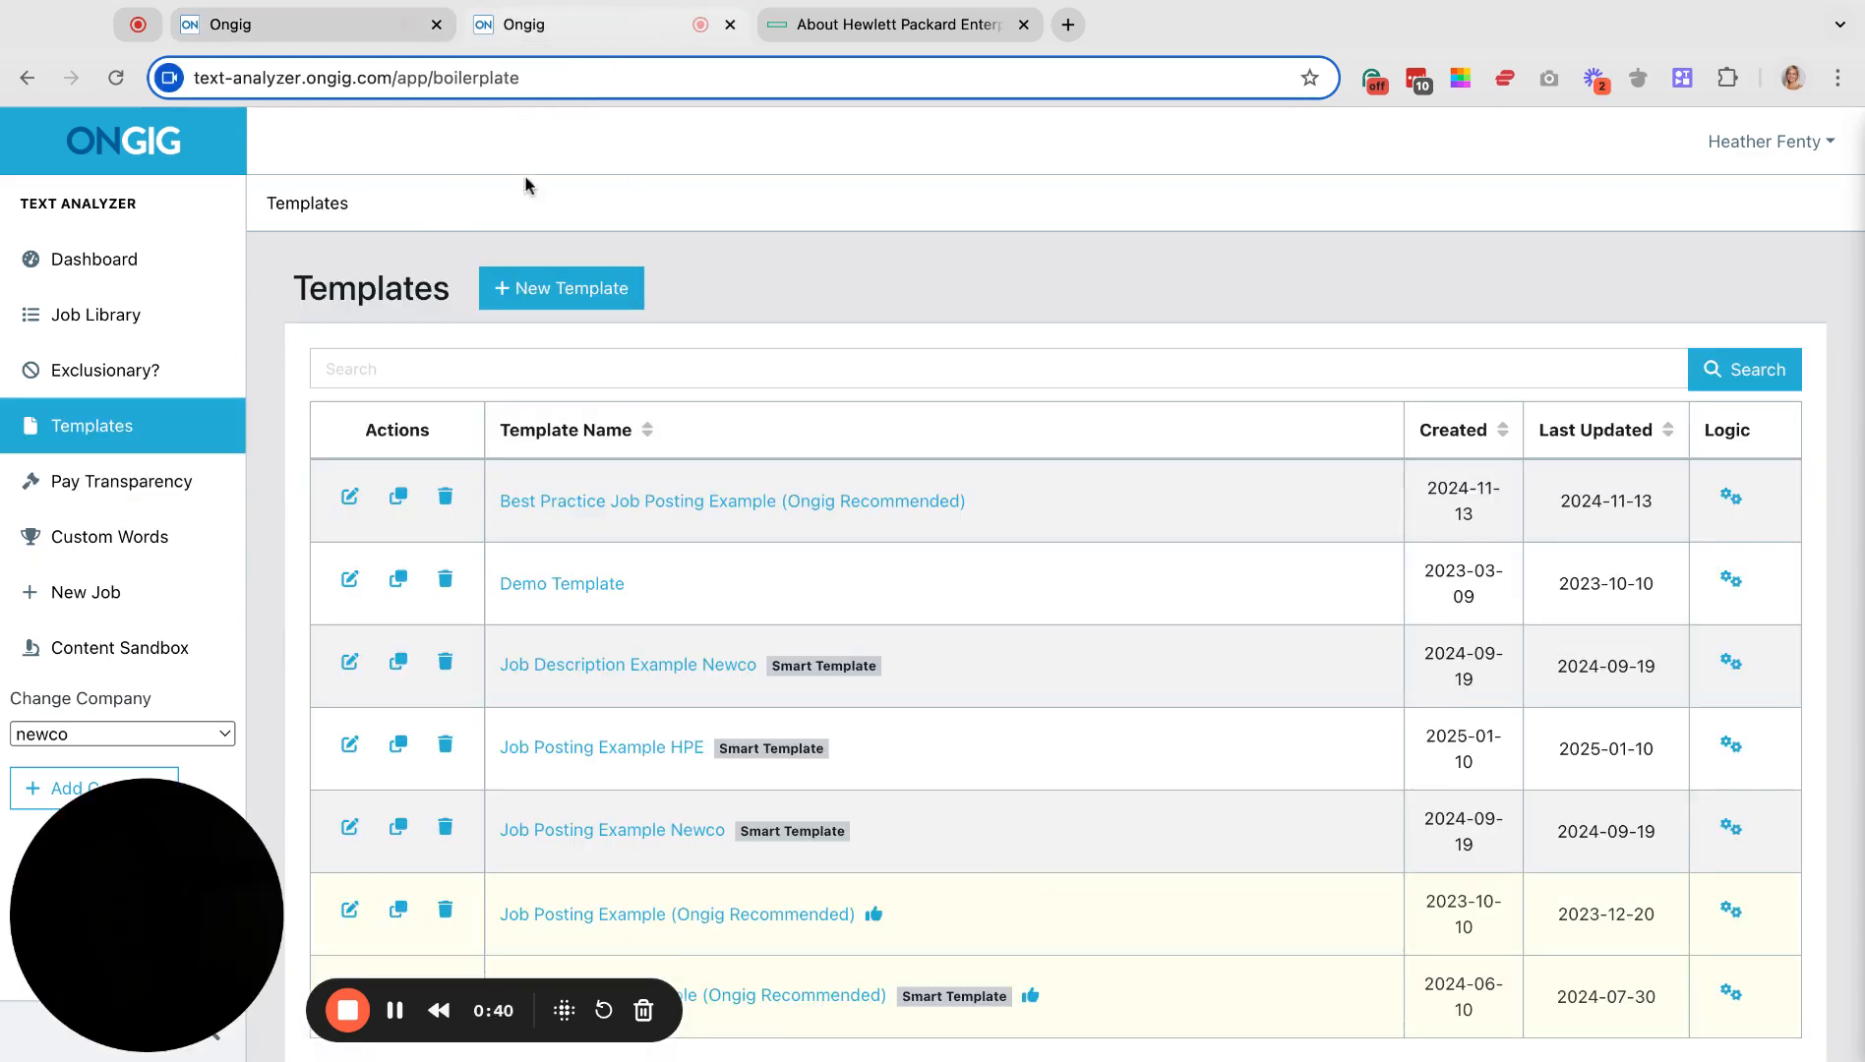
click(571, 587)
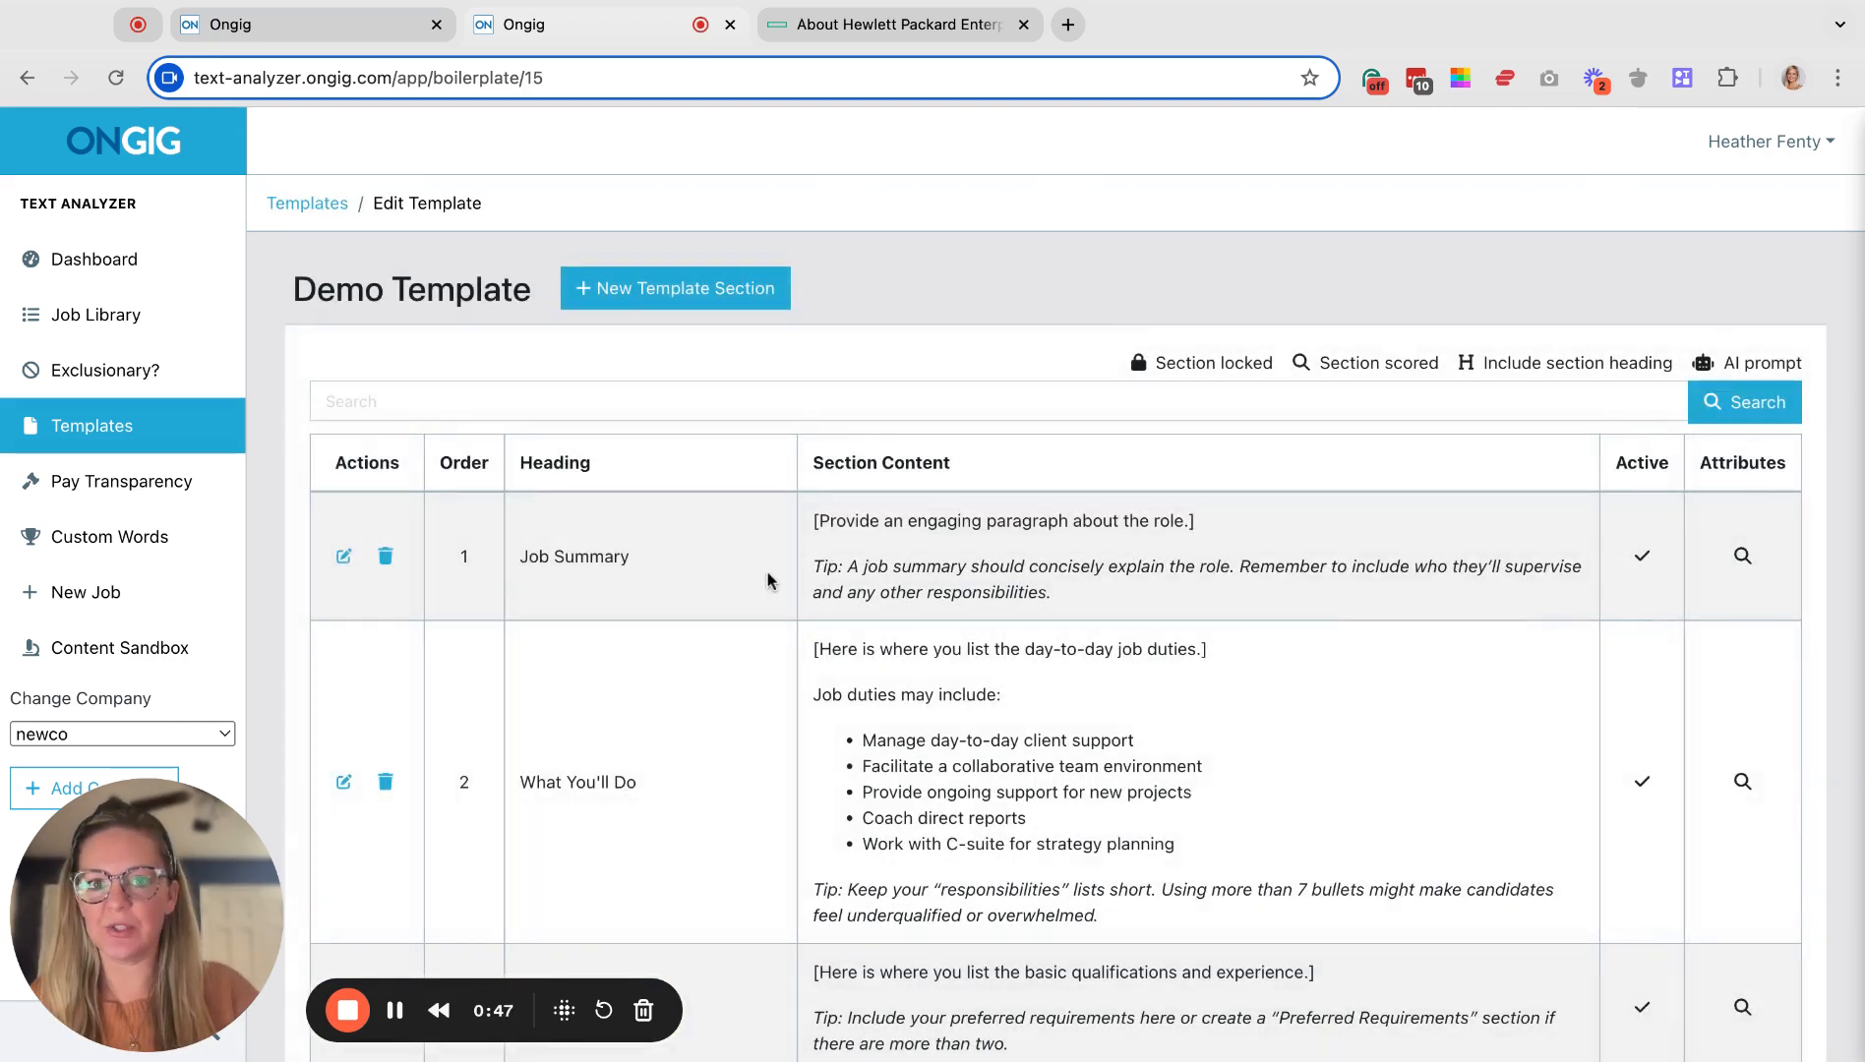
scroll(768, 581, down, 3)
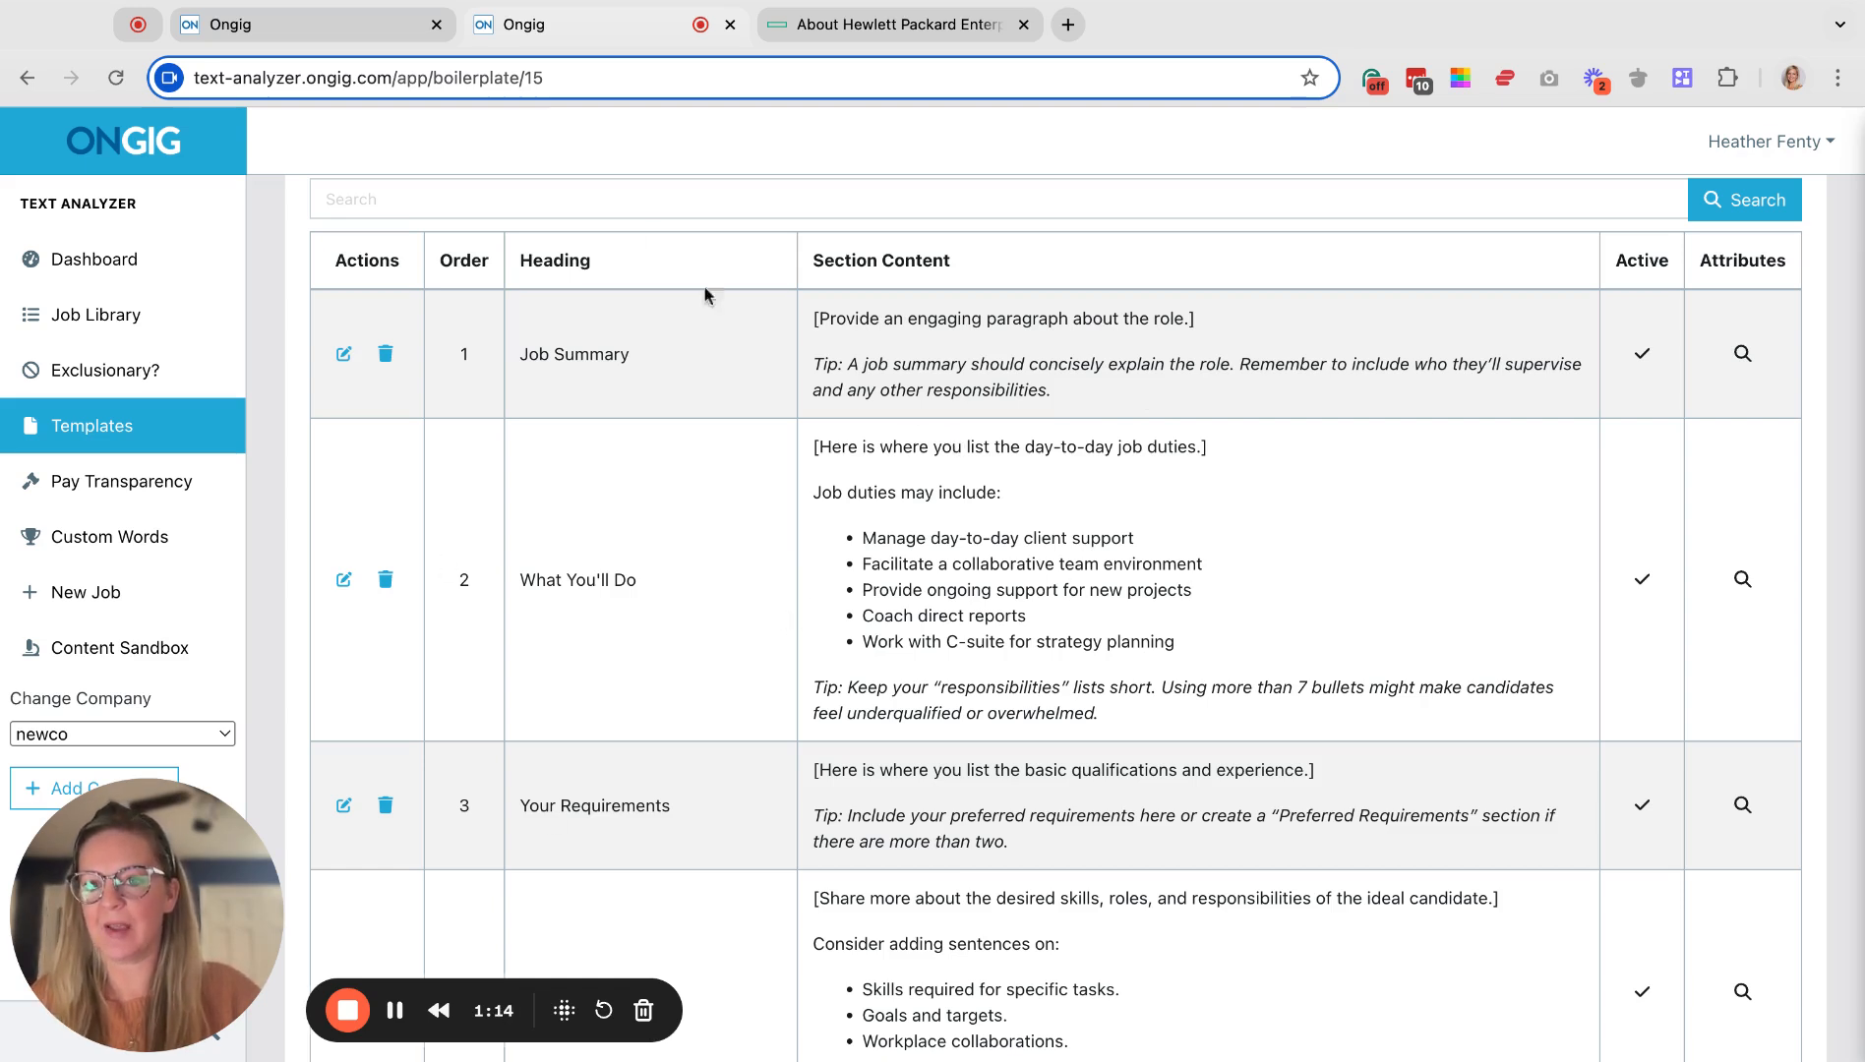
click(365, 33)
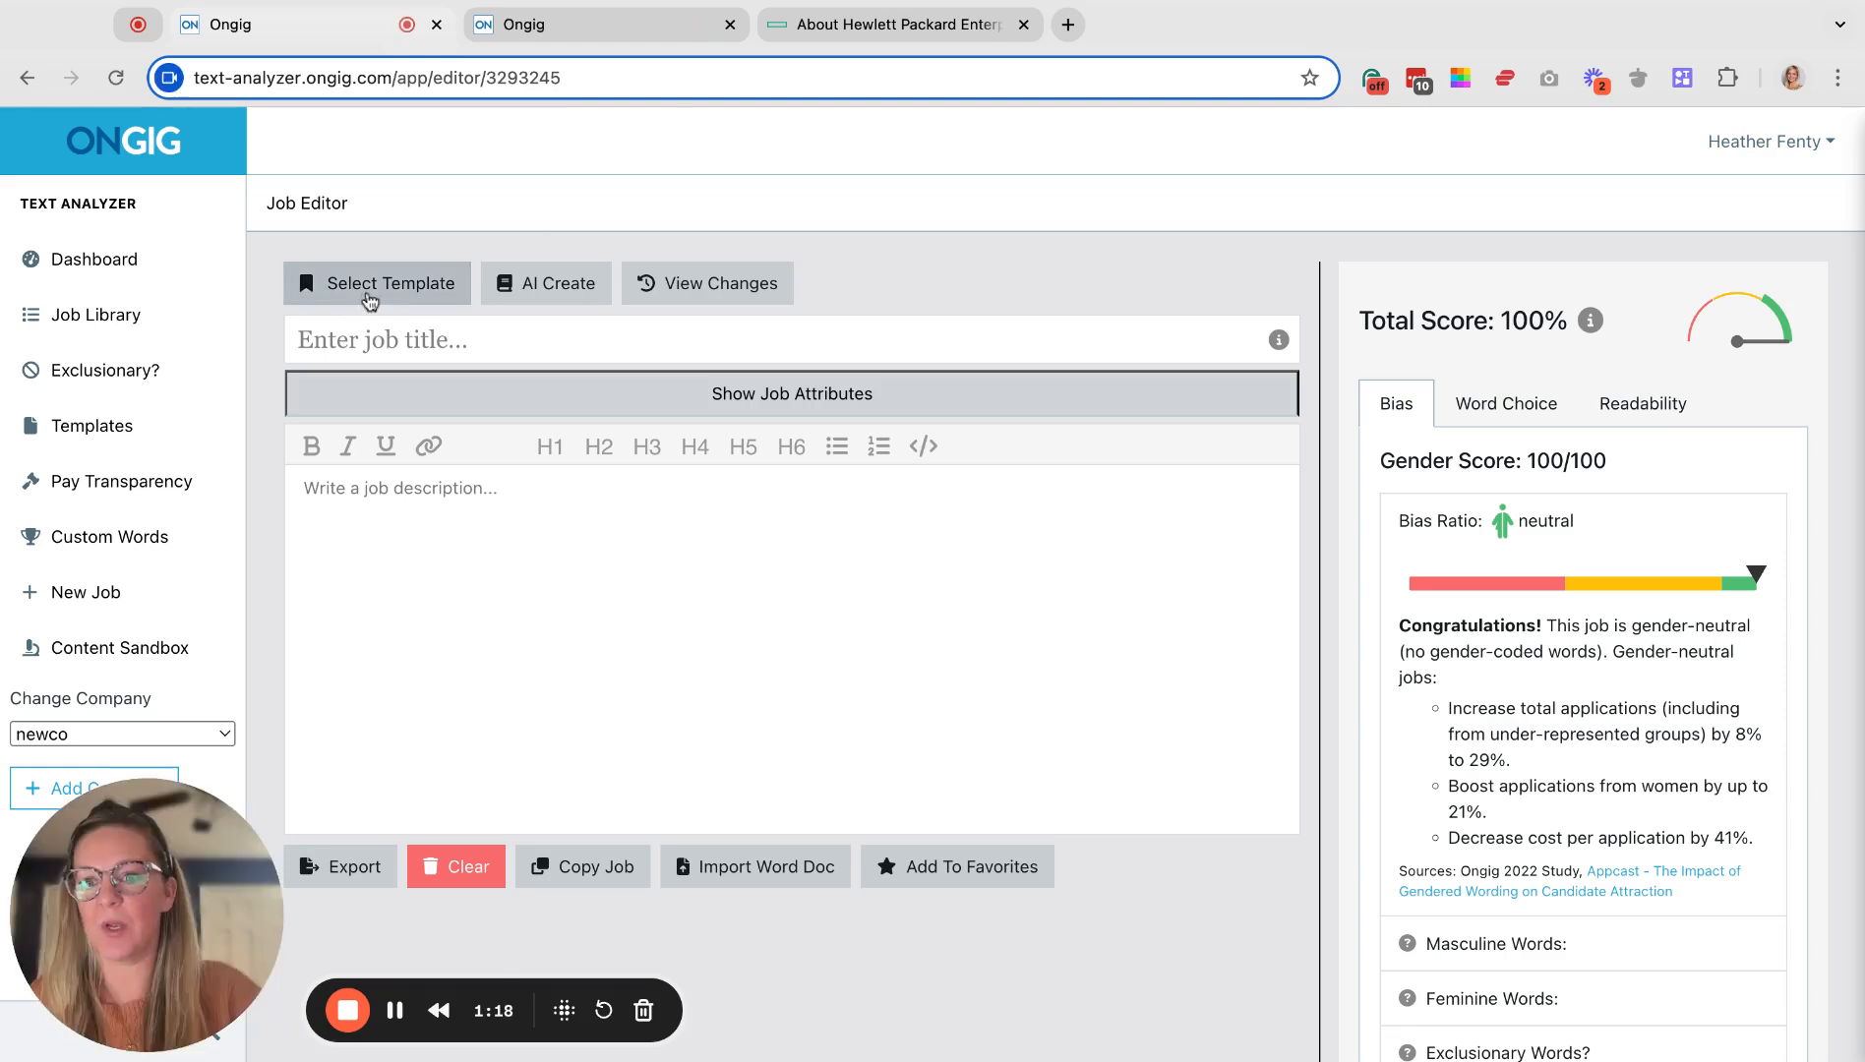
Apply the Demo Template sections and enter 'PR Manager' as the job title, reaching 91.7%.
click(368, 295)
click(557, 457)
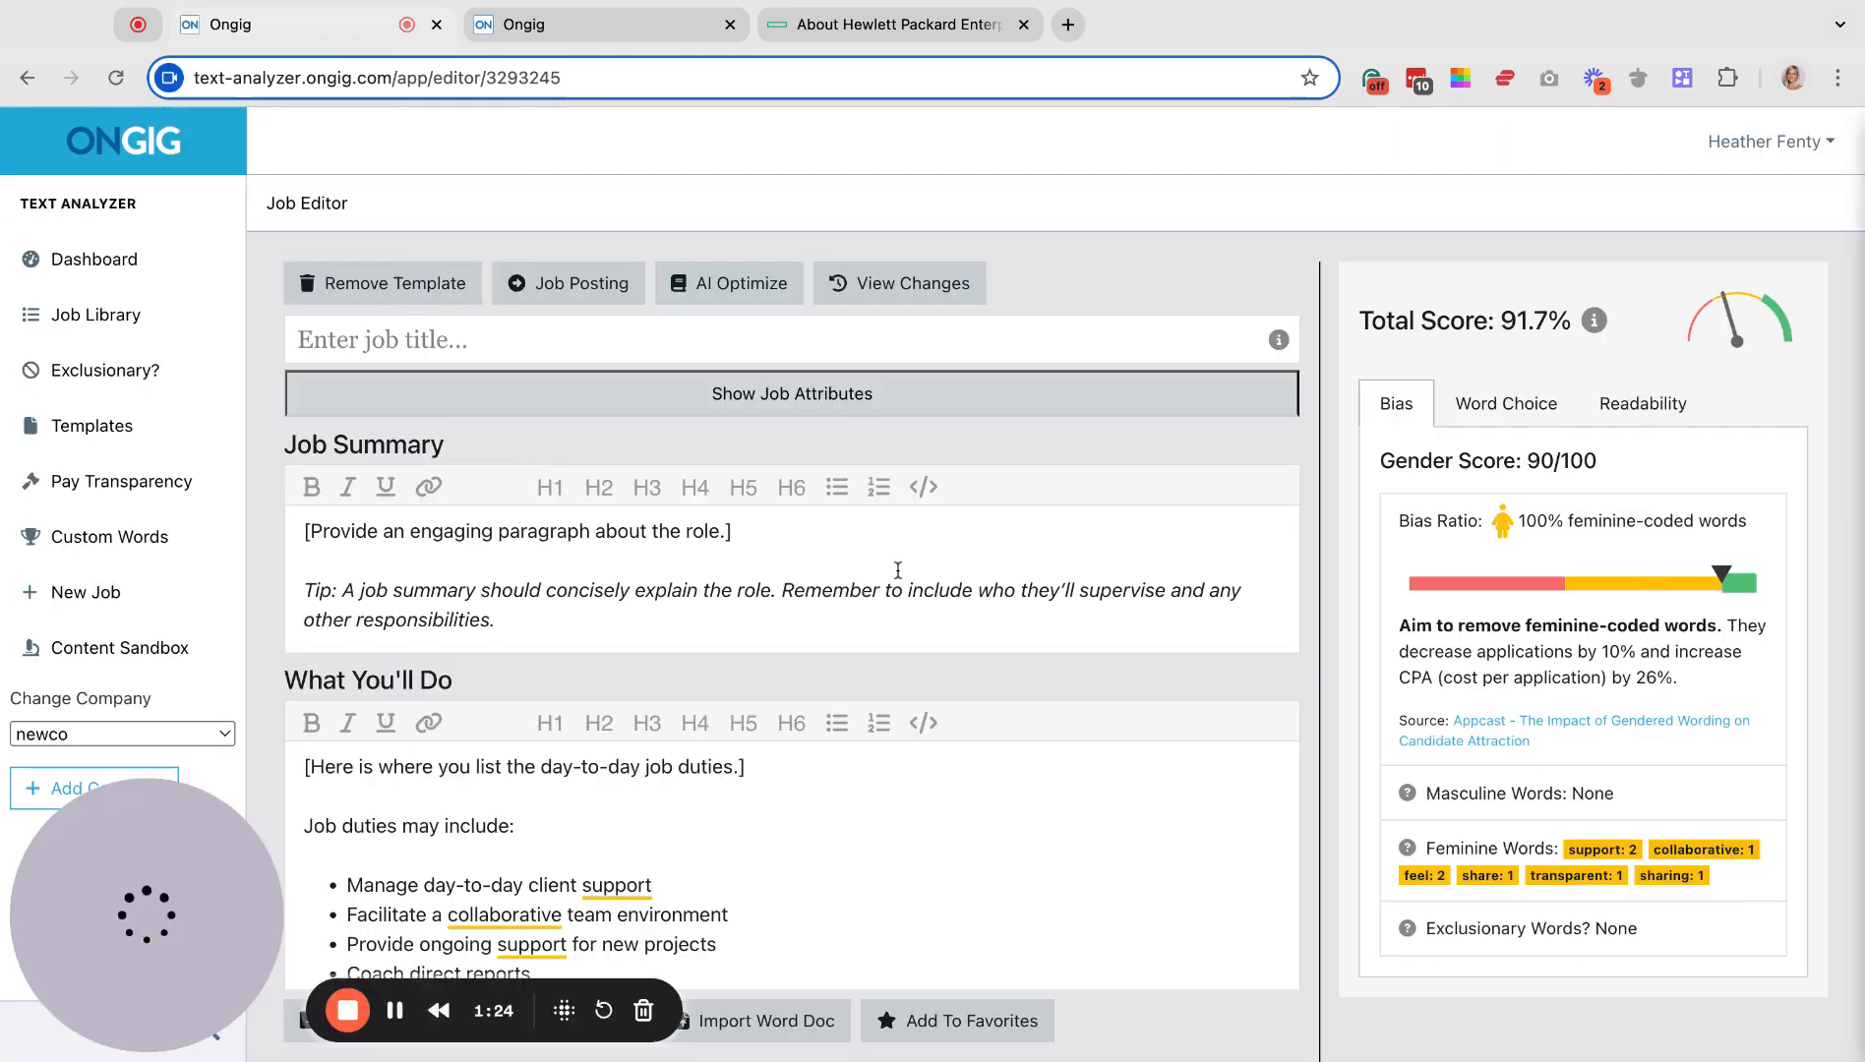
click(654, 337)
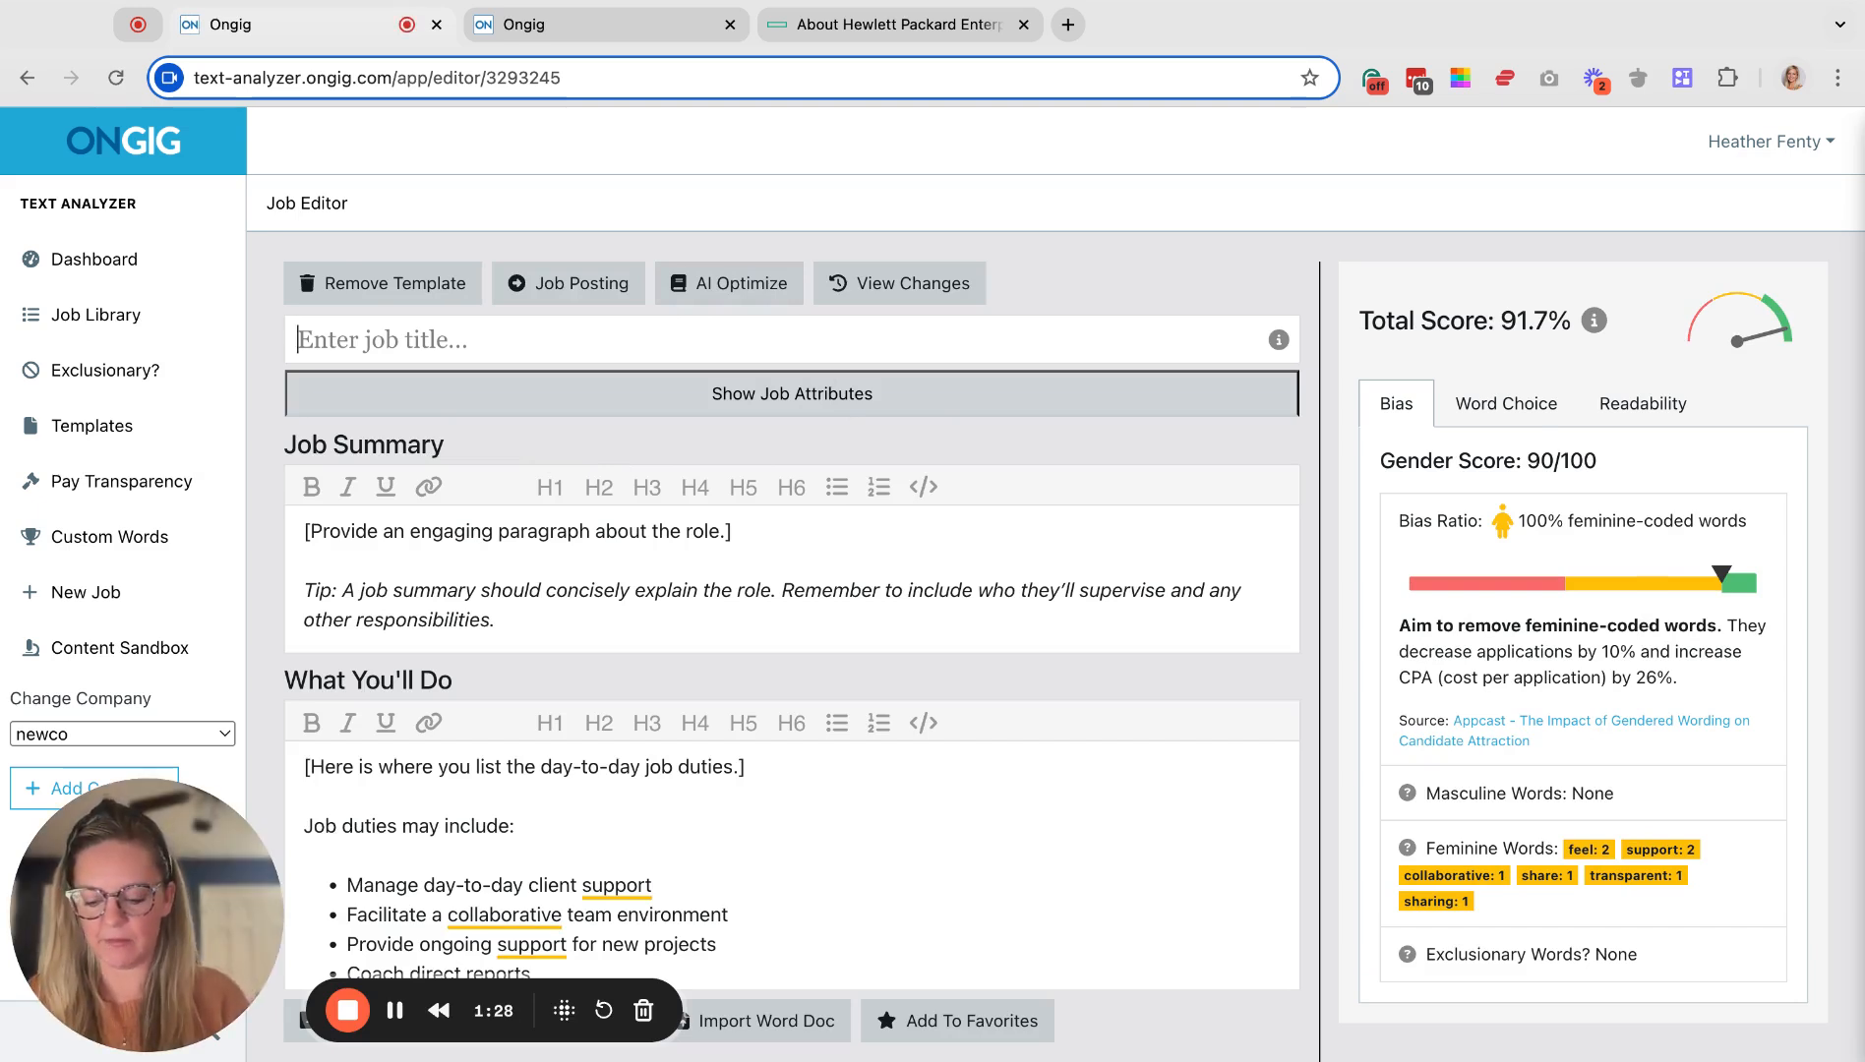
text(r)
key(BackSpace)
text(PR manager)
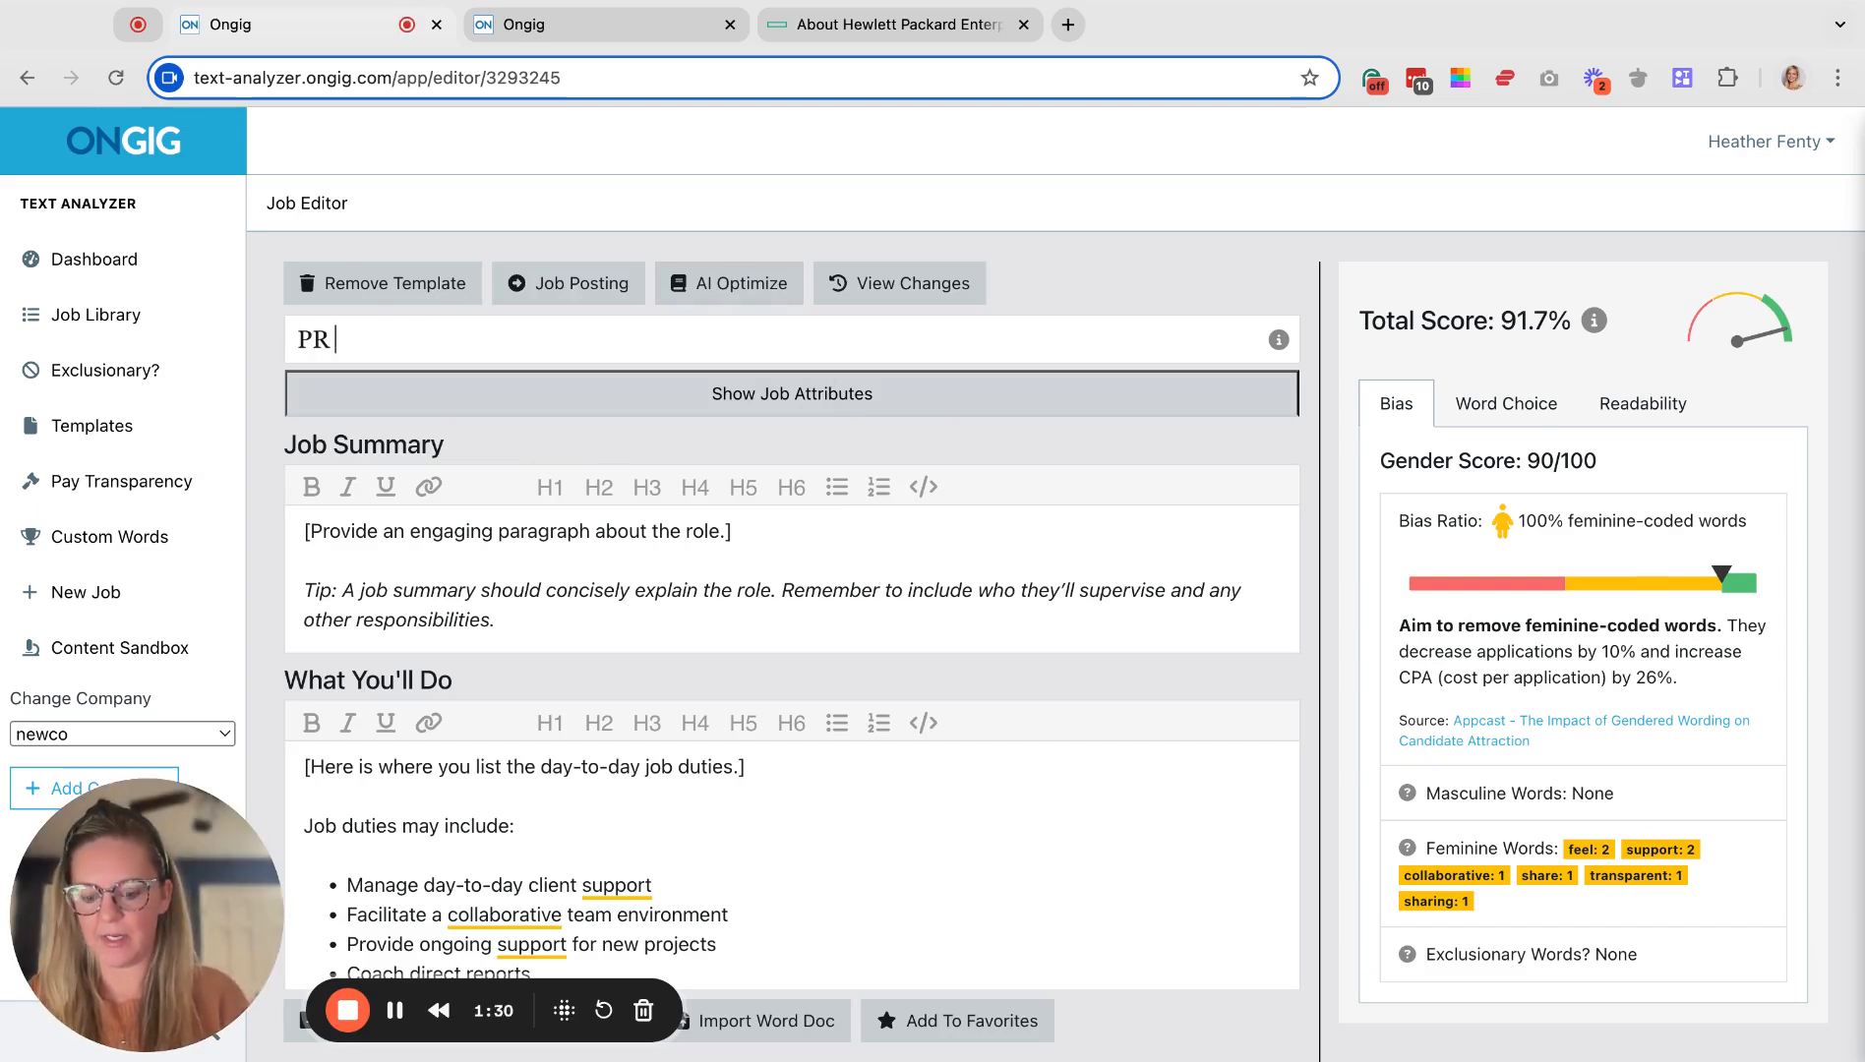
key(BackSpace)
key(BackSpace)
key(BackSpace)
key(BackSpace)
key(BackSpace)
key(BackSpace)
key(BackSpace)
text(Manager)
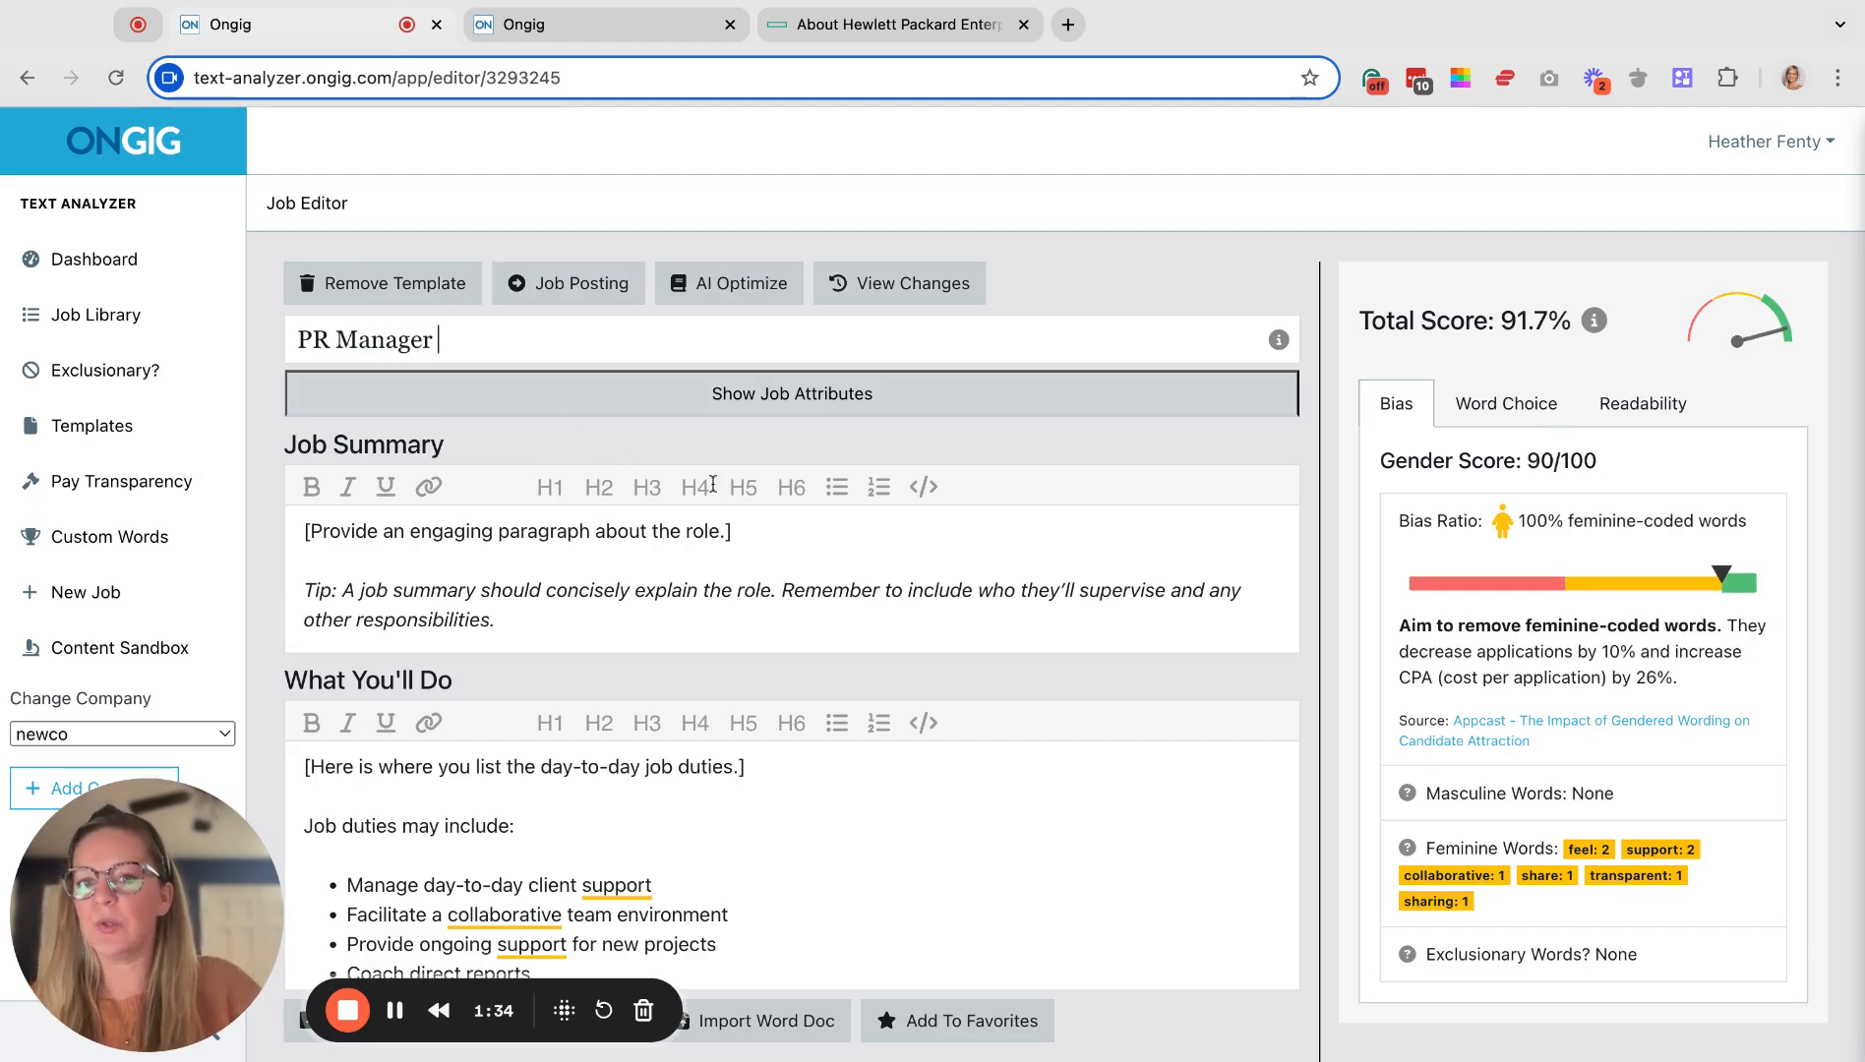
scroll(689, 472, down, 3)
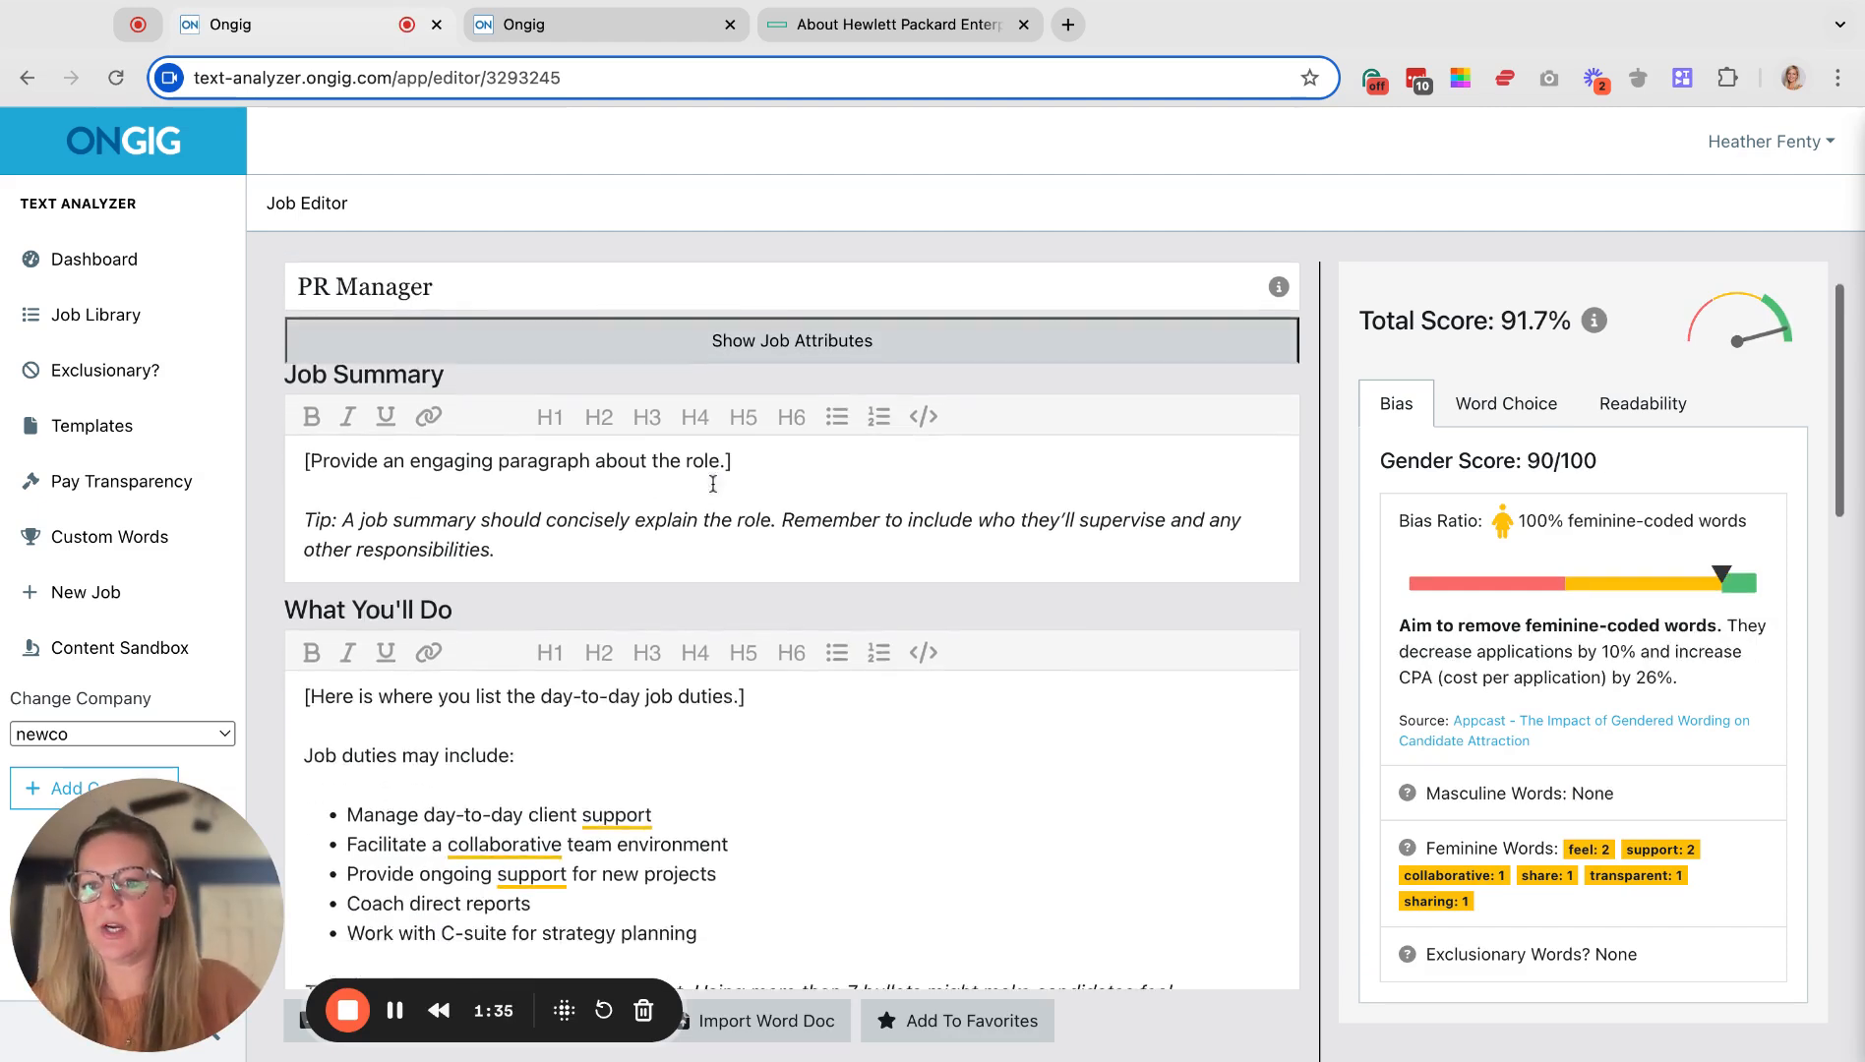
scroll(712, 484, up, 3)
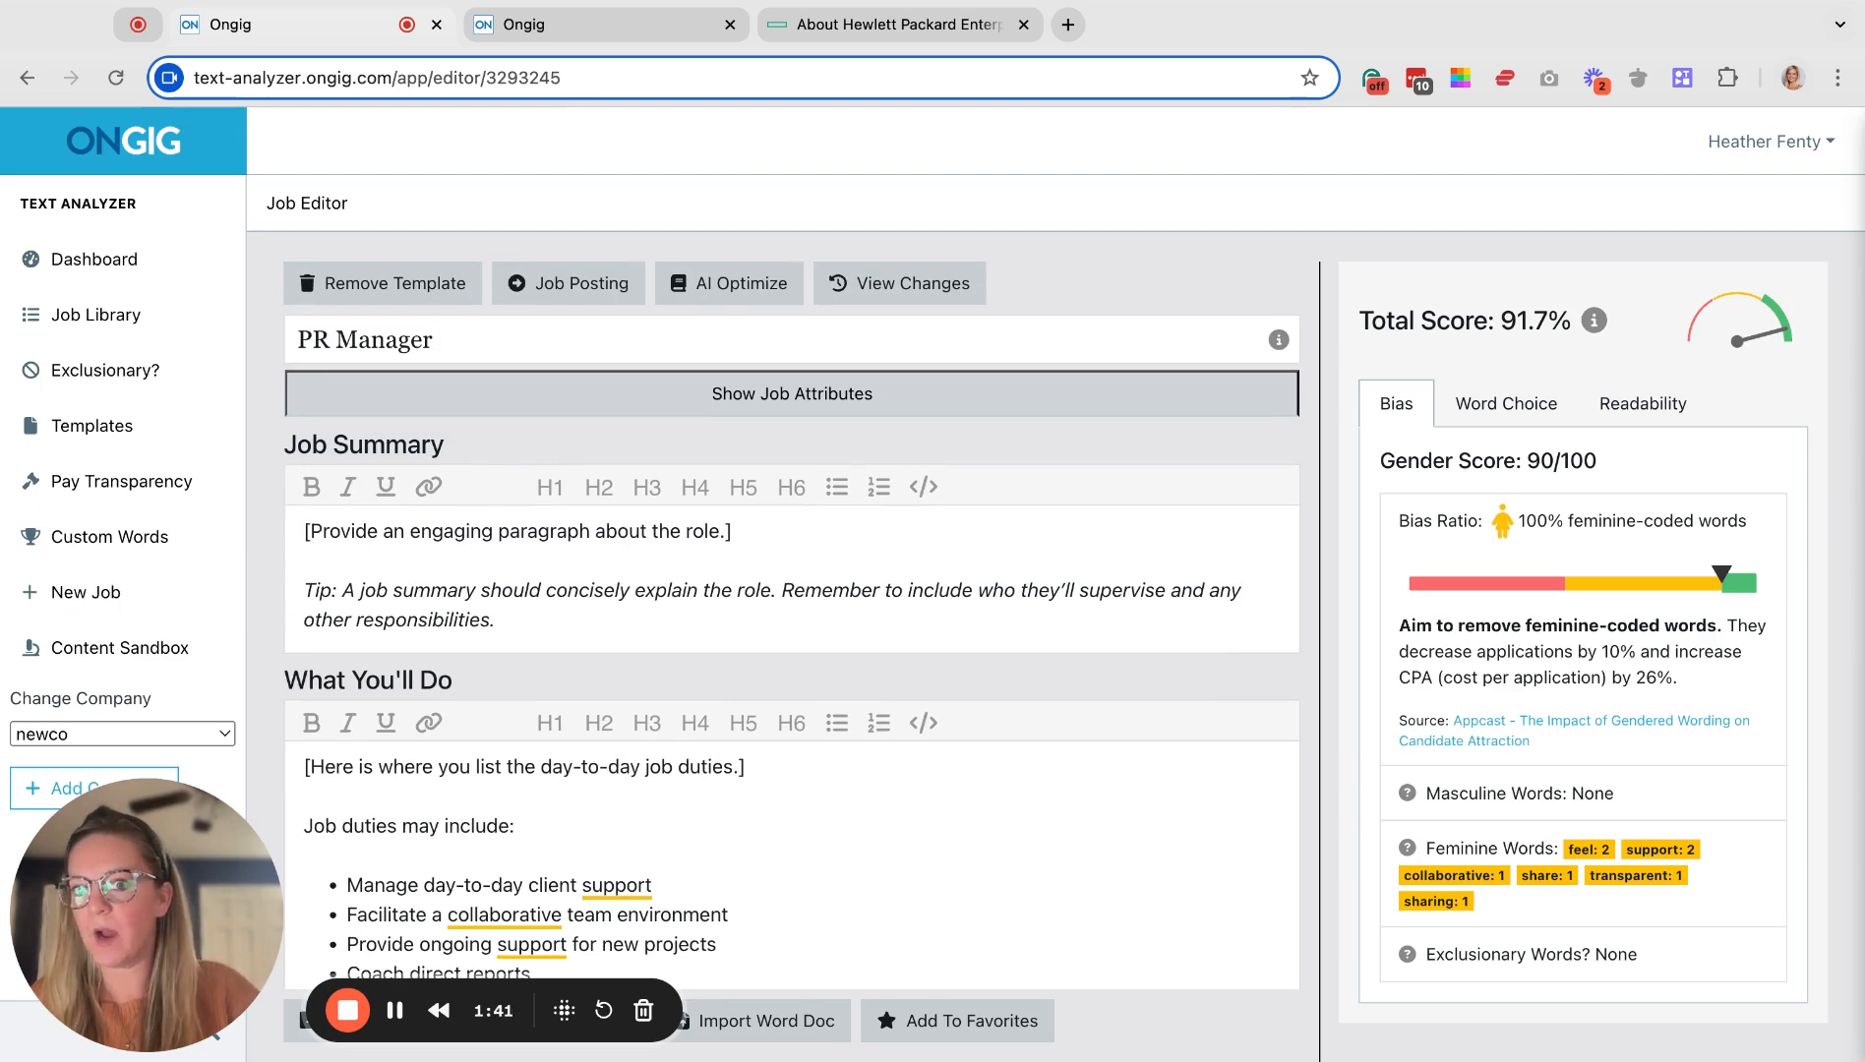
click(733, 533)
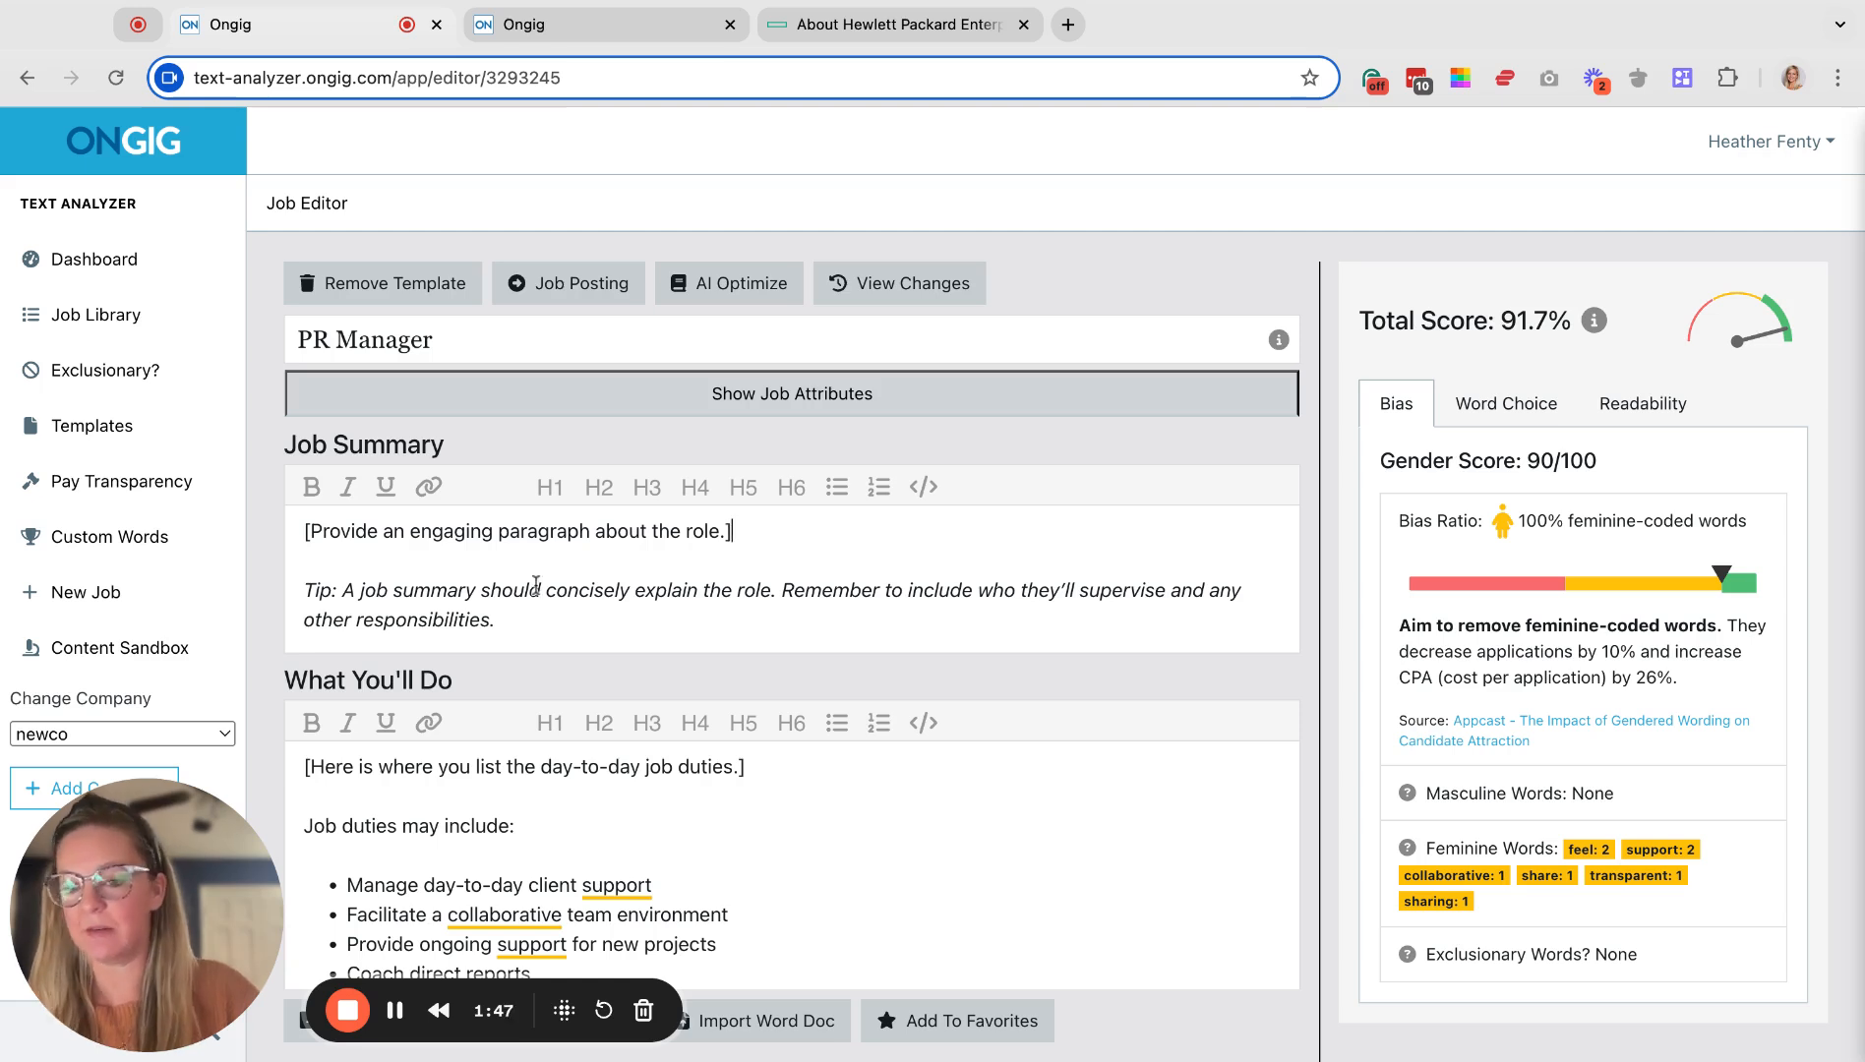
scroll(562, 617, down, 2)
scroll(562, 619, down, 3)
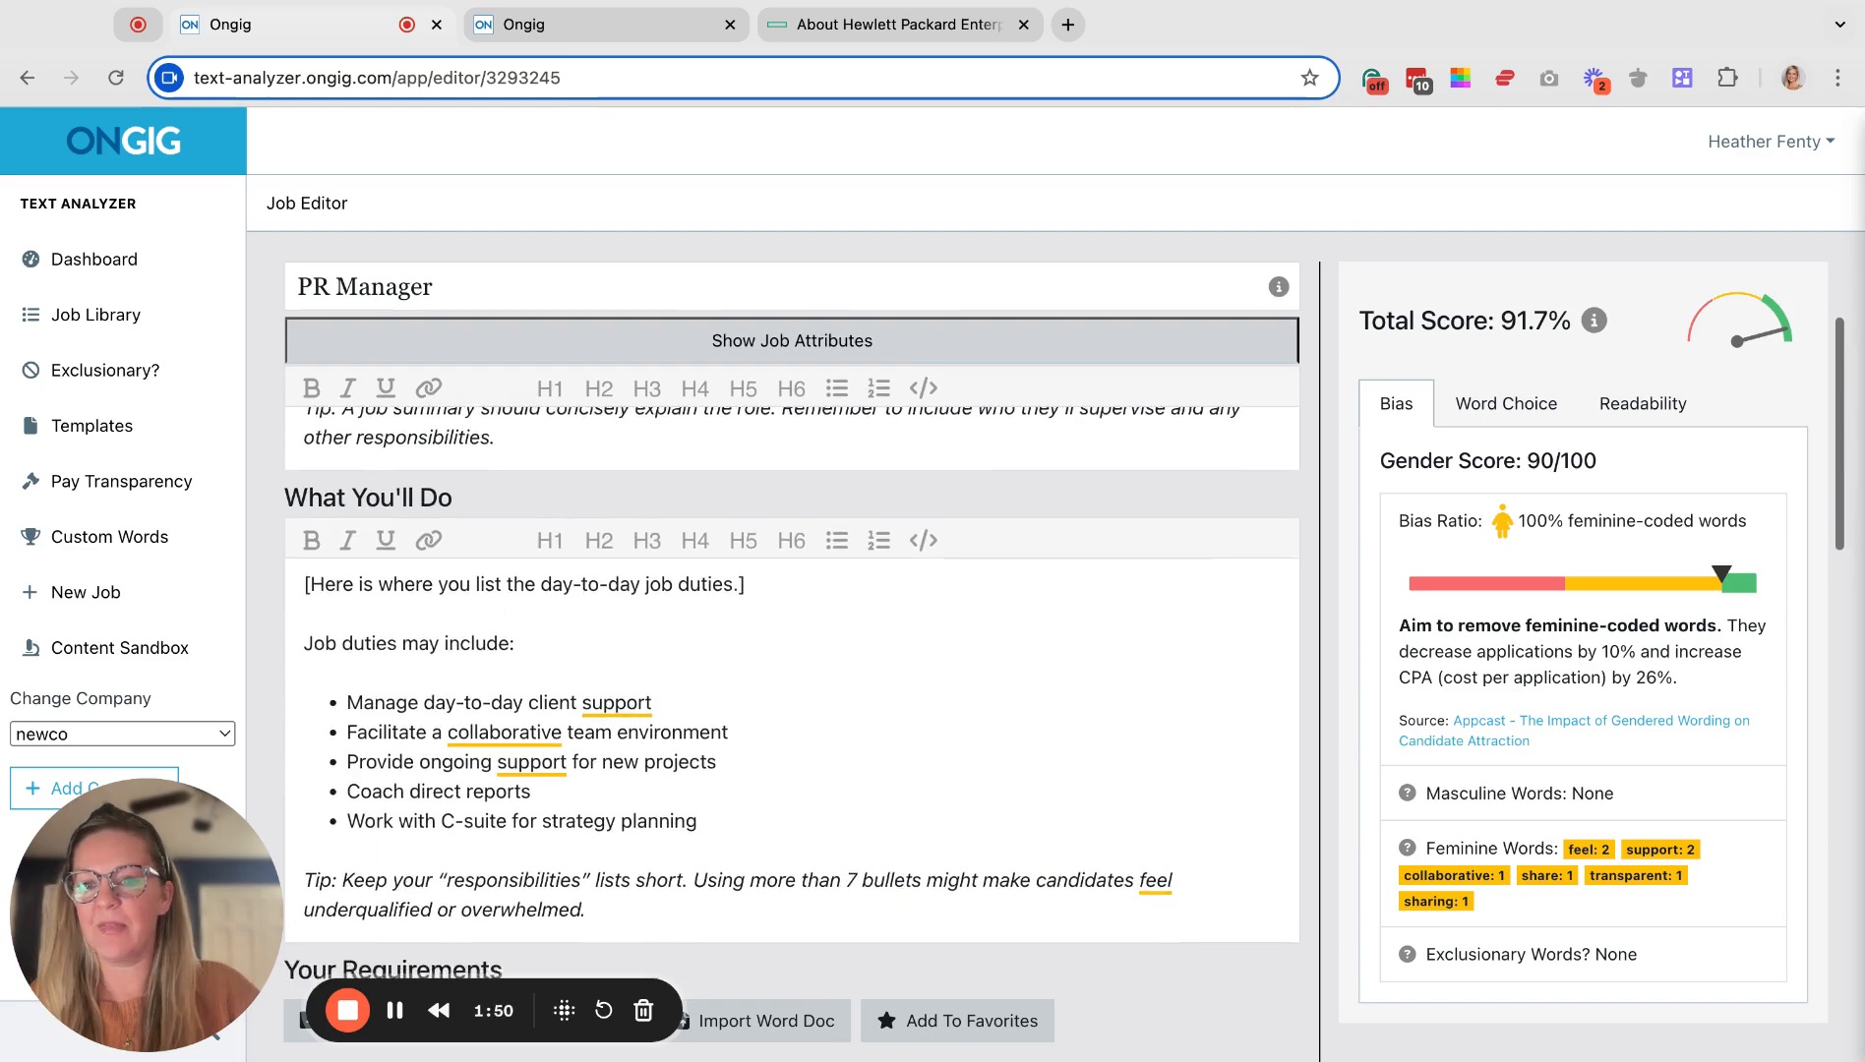
scroll(792, 669, down, 12)
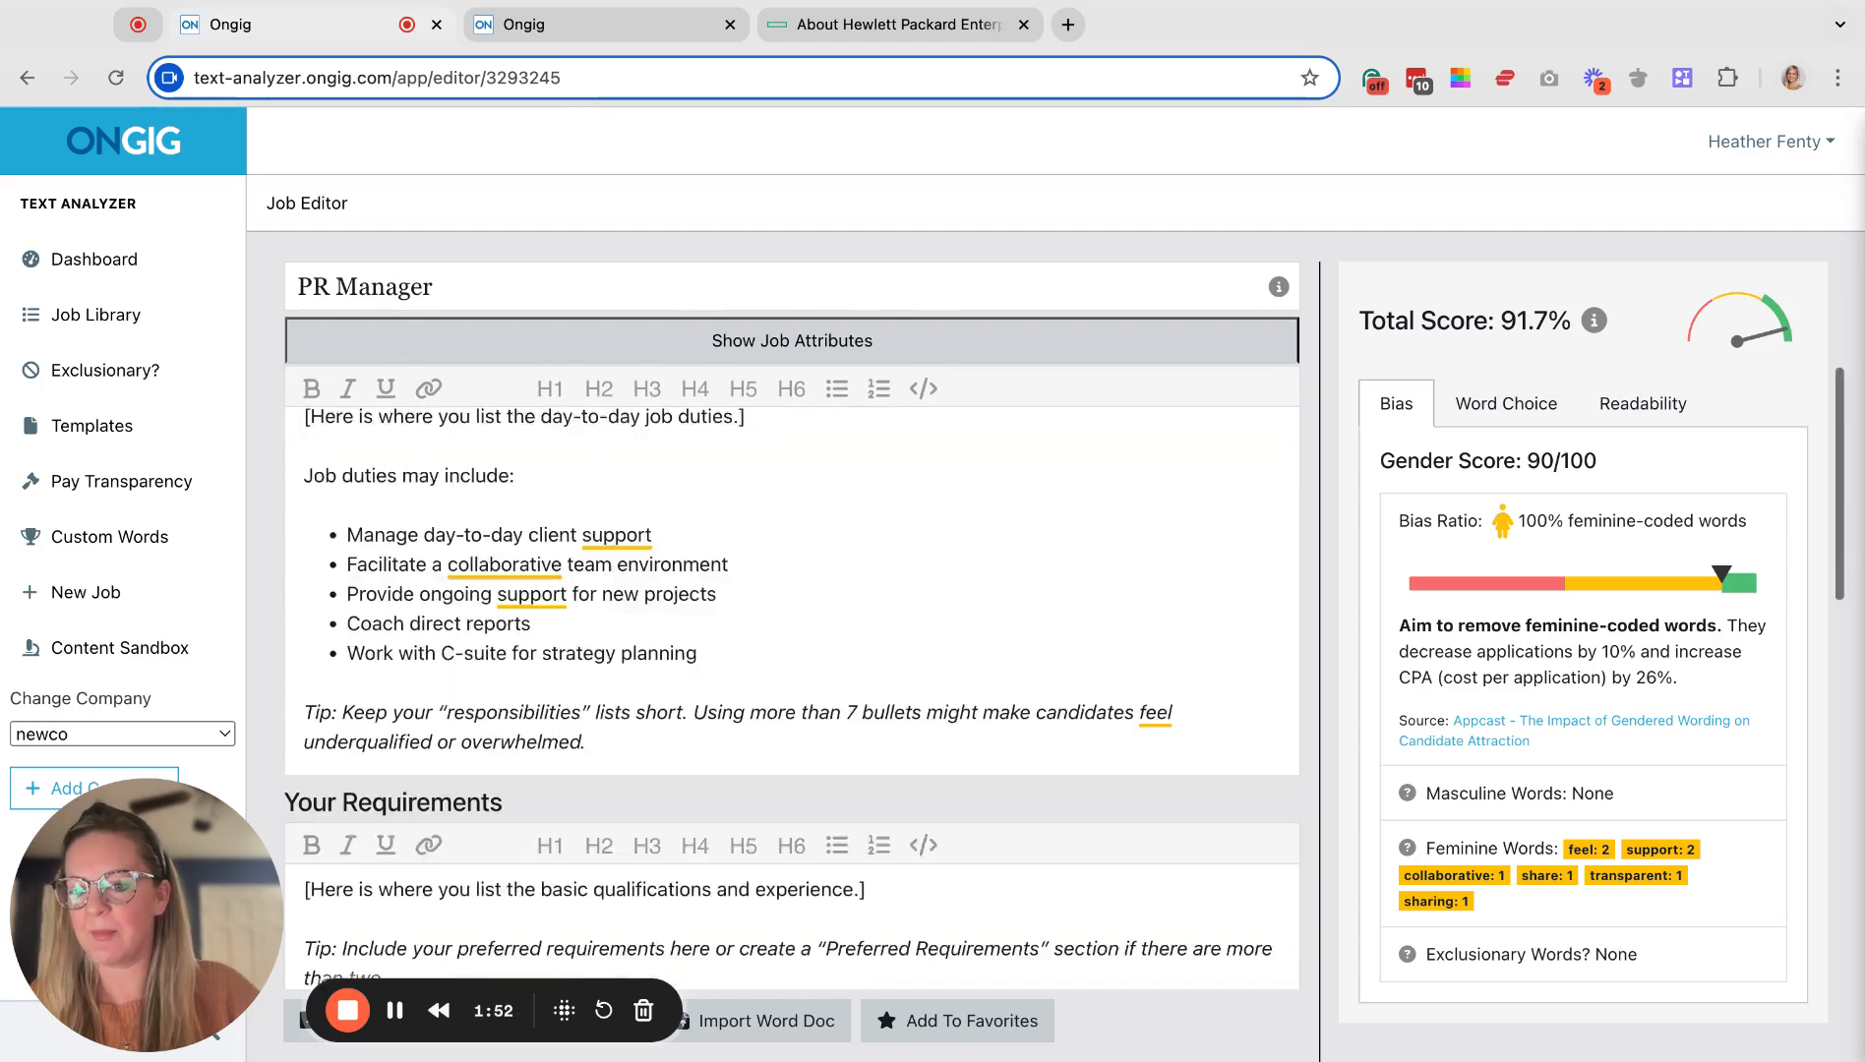
scroll(792, 669, down, 12)
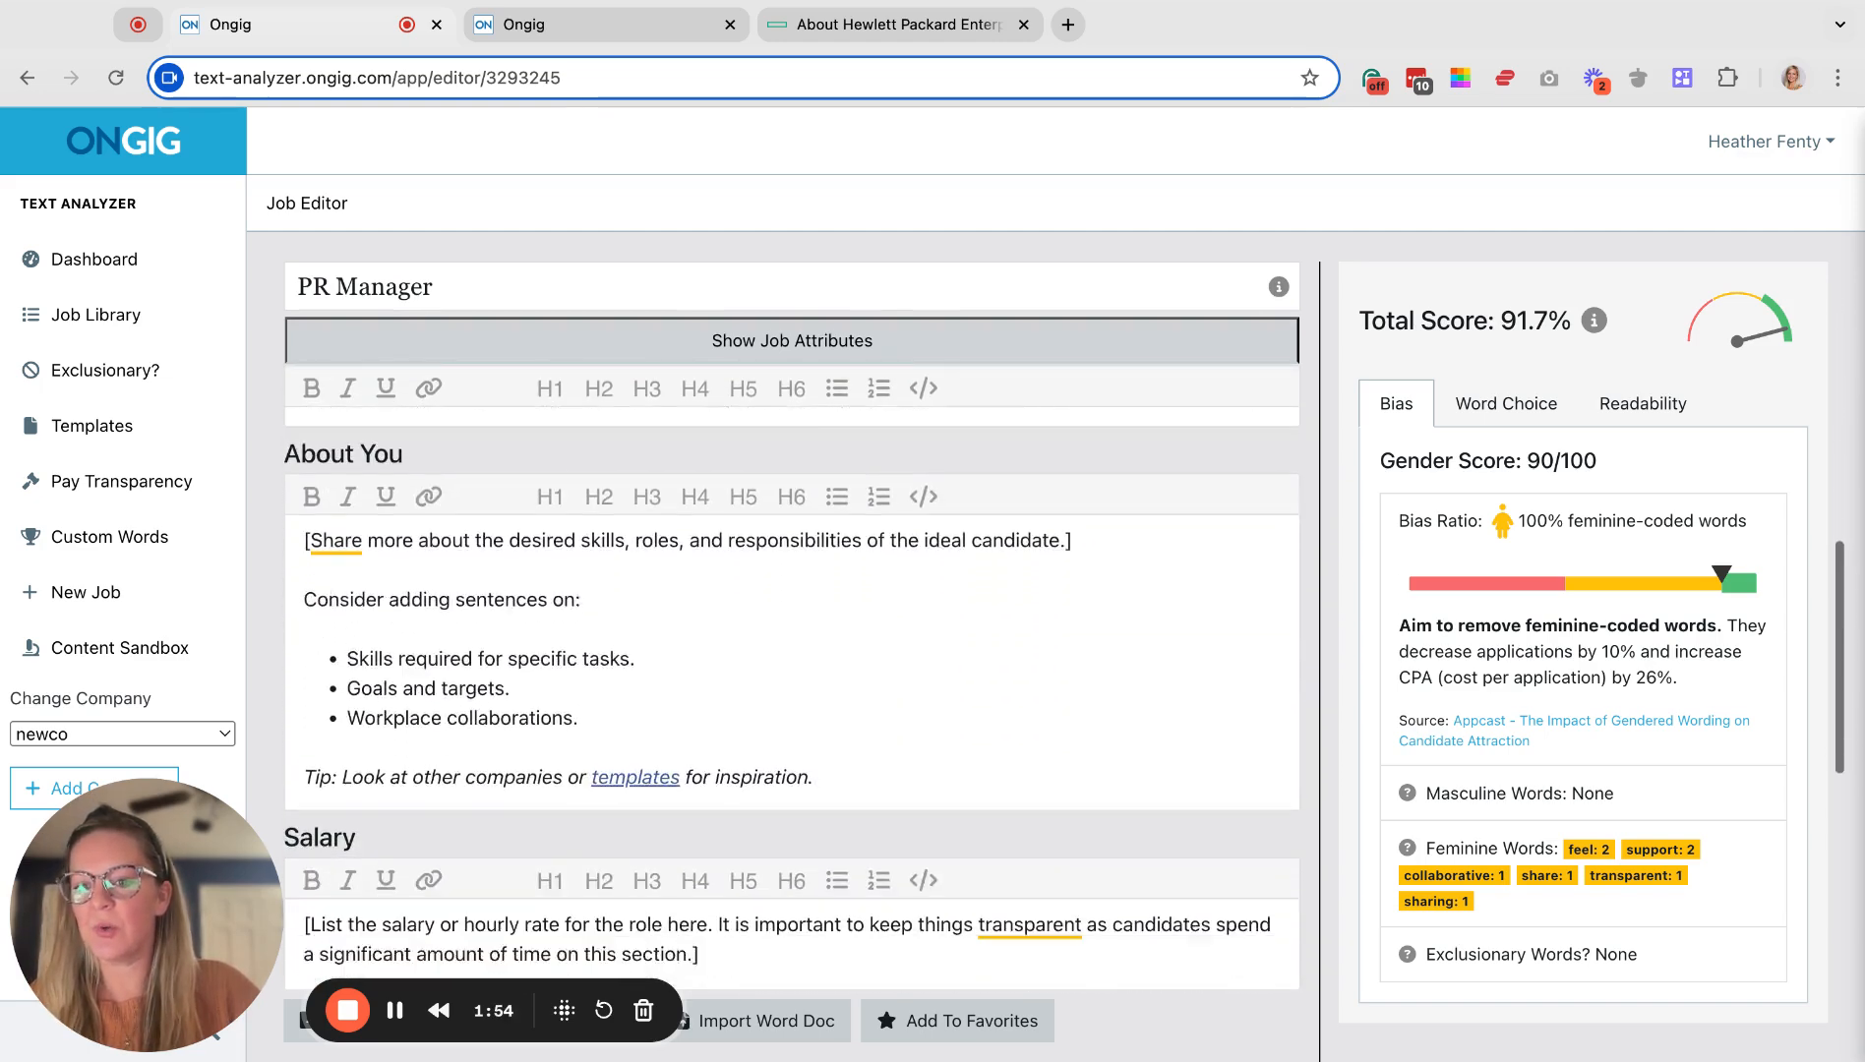
scroll(791, 669, down, 10)
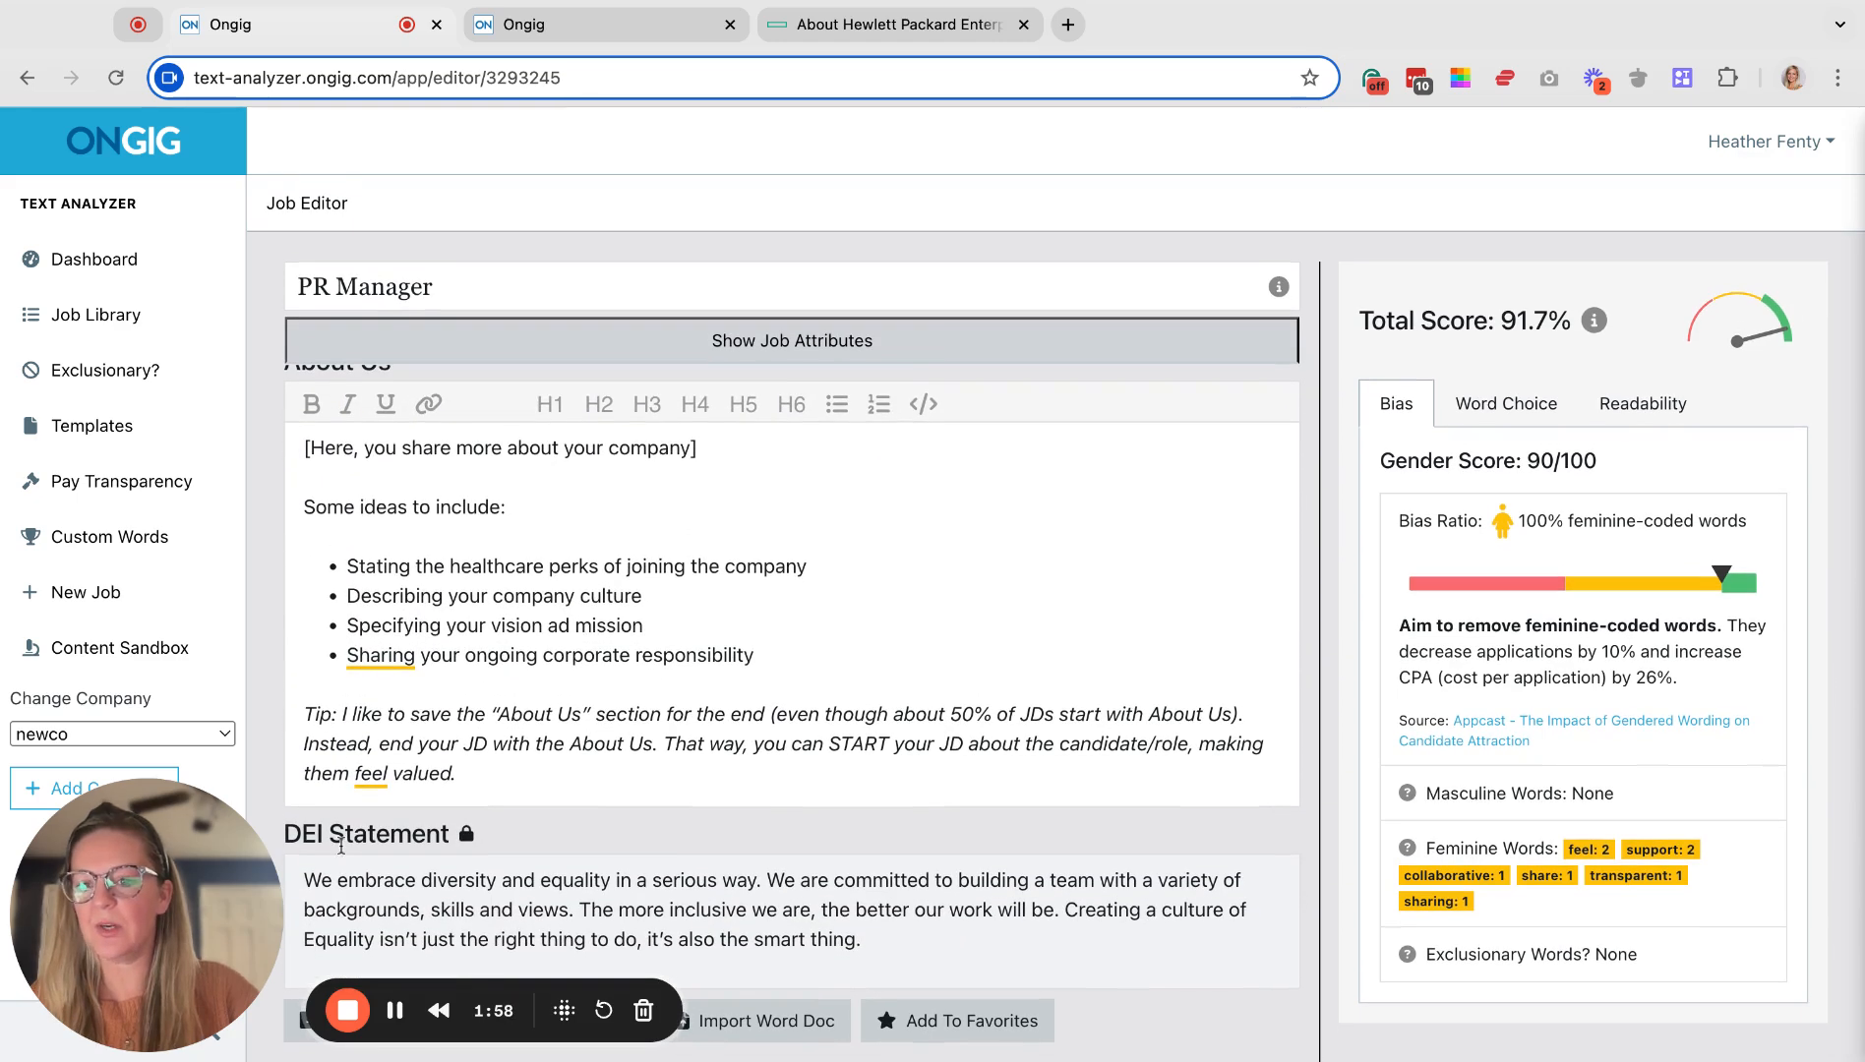
drag(288, 829, 551, 838)
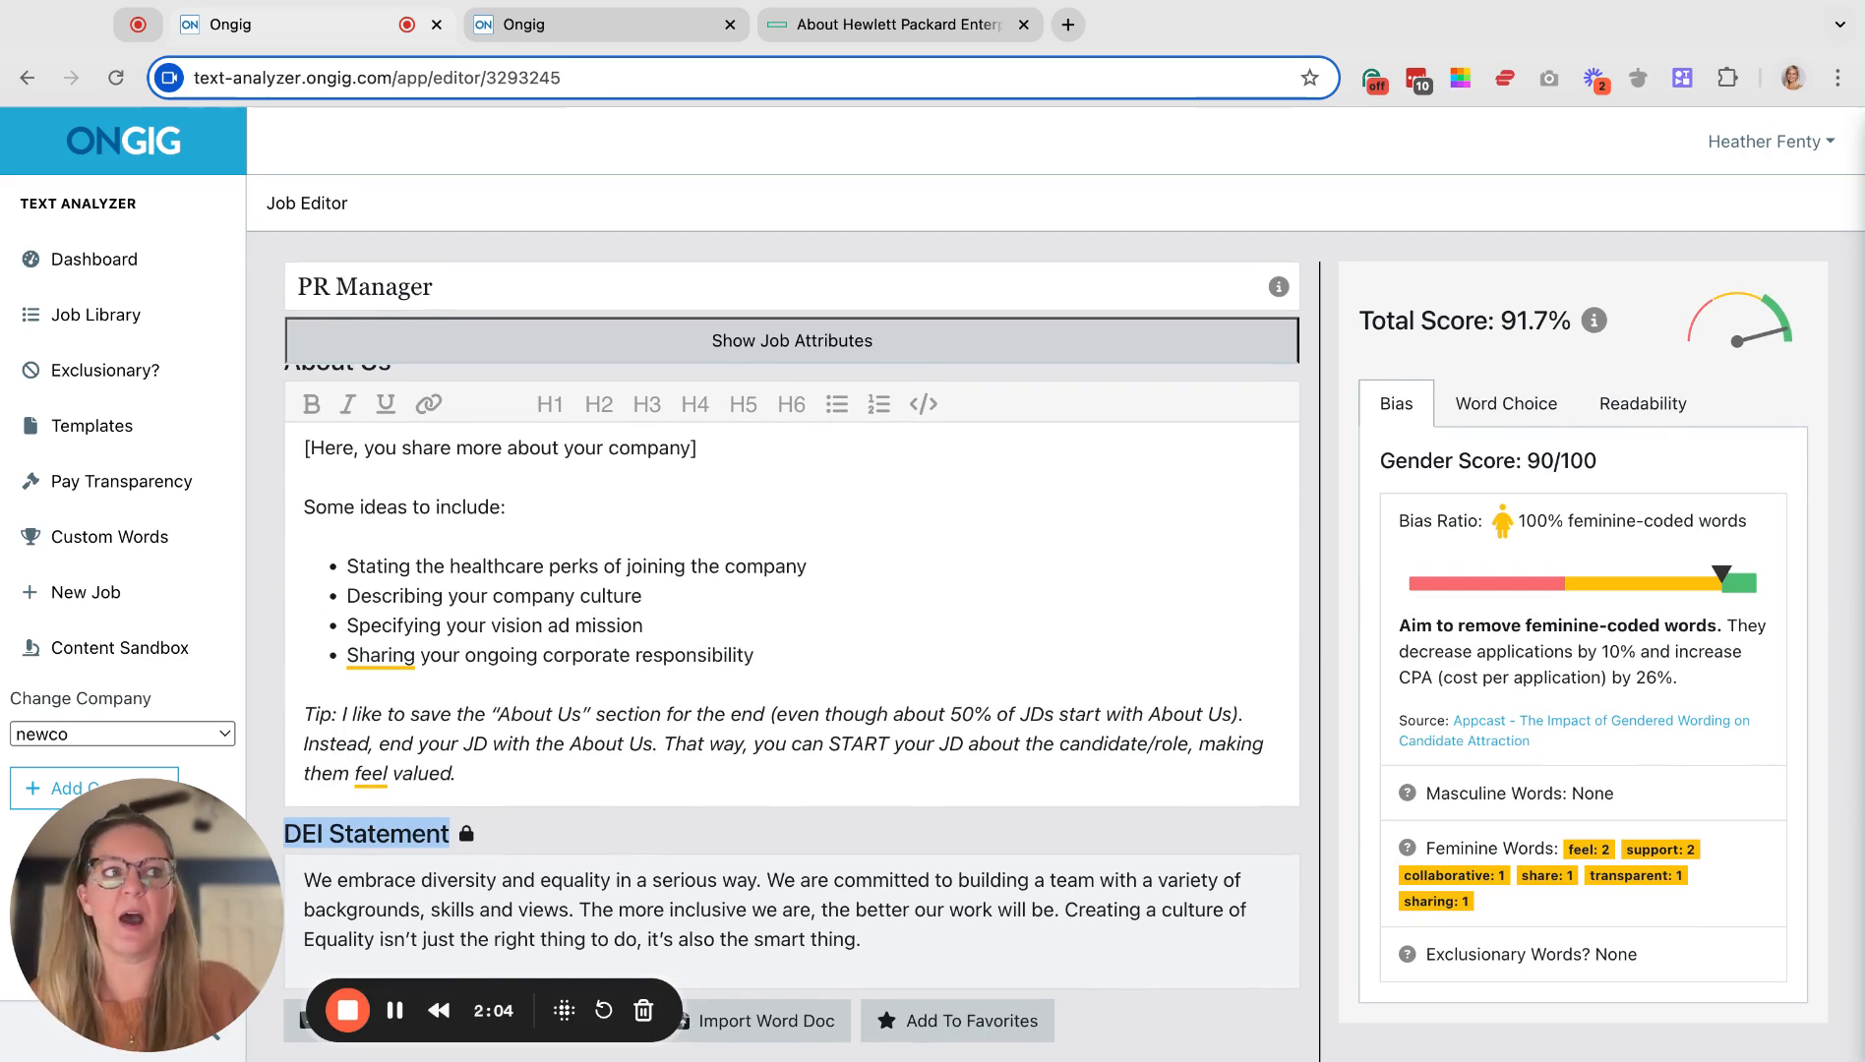
scroll(580, 880, up, 3)
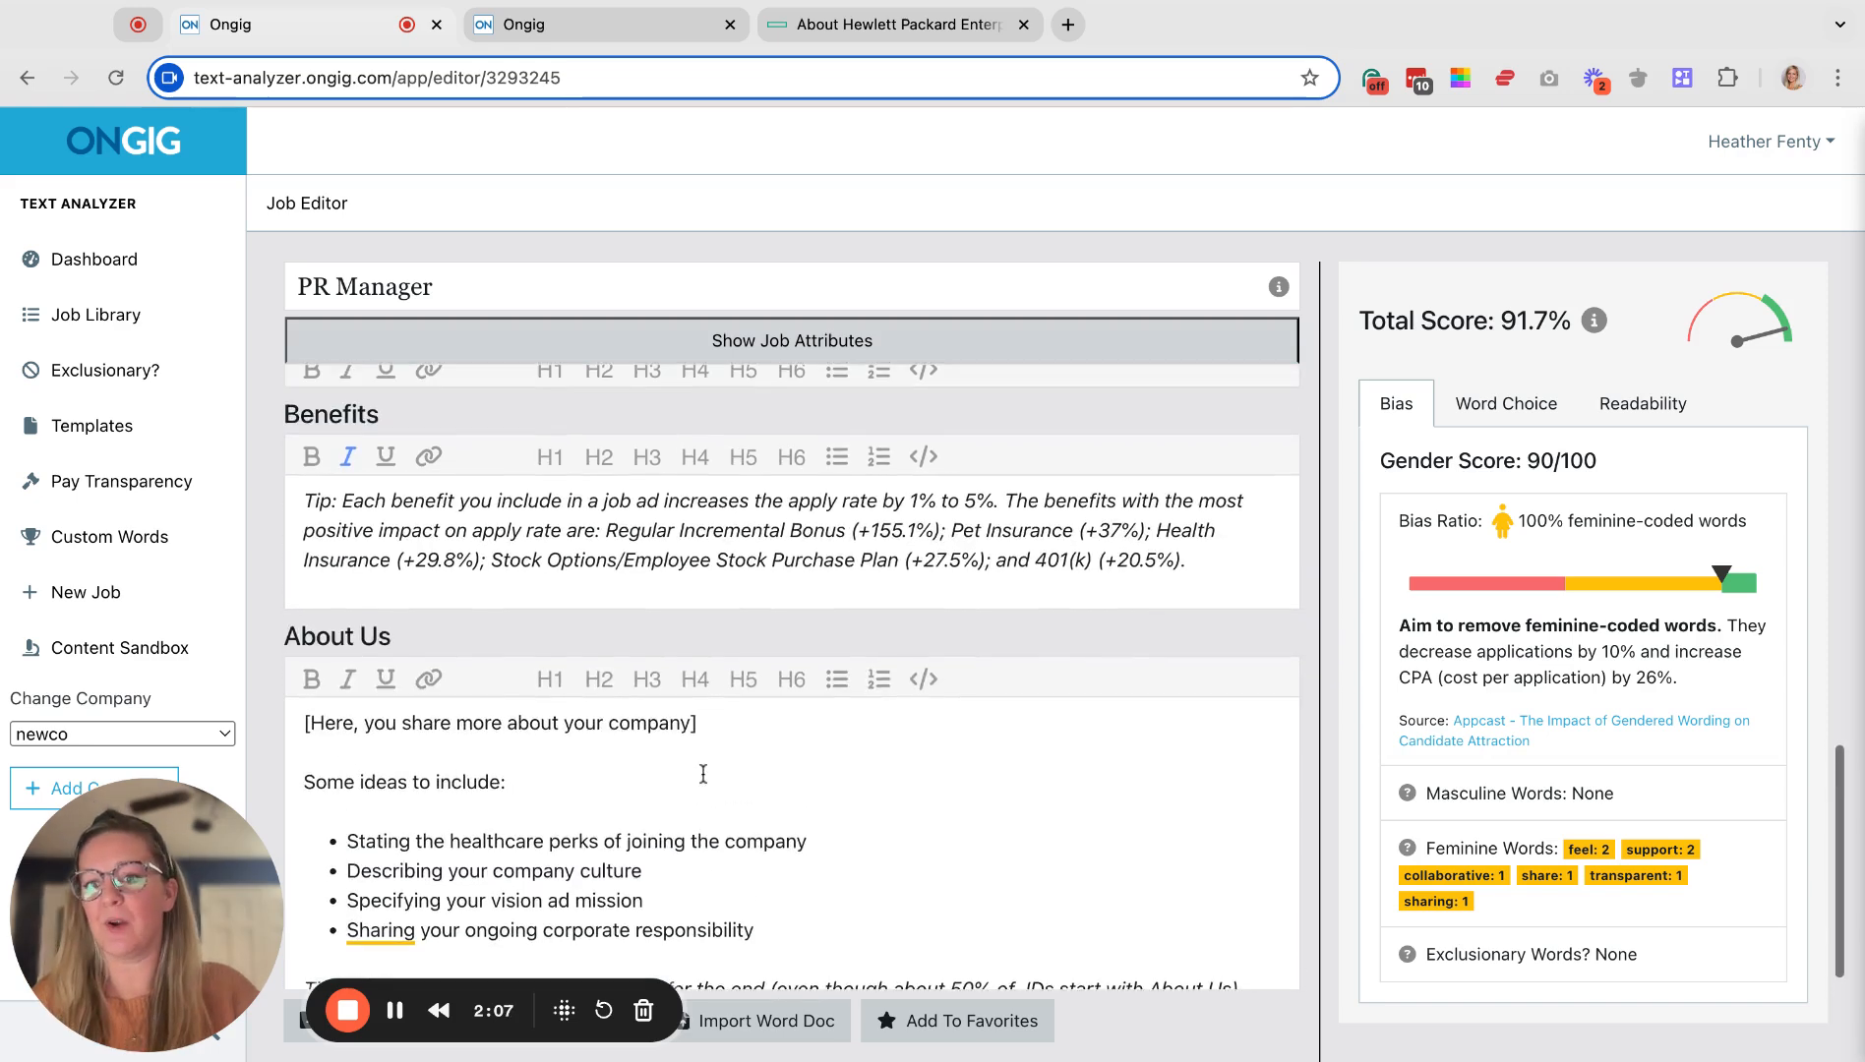
click(646, 777)
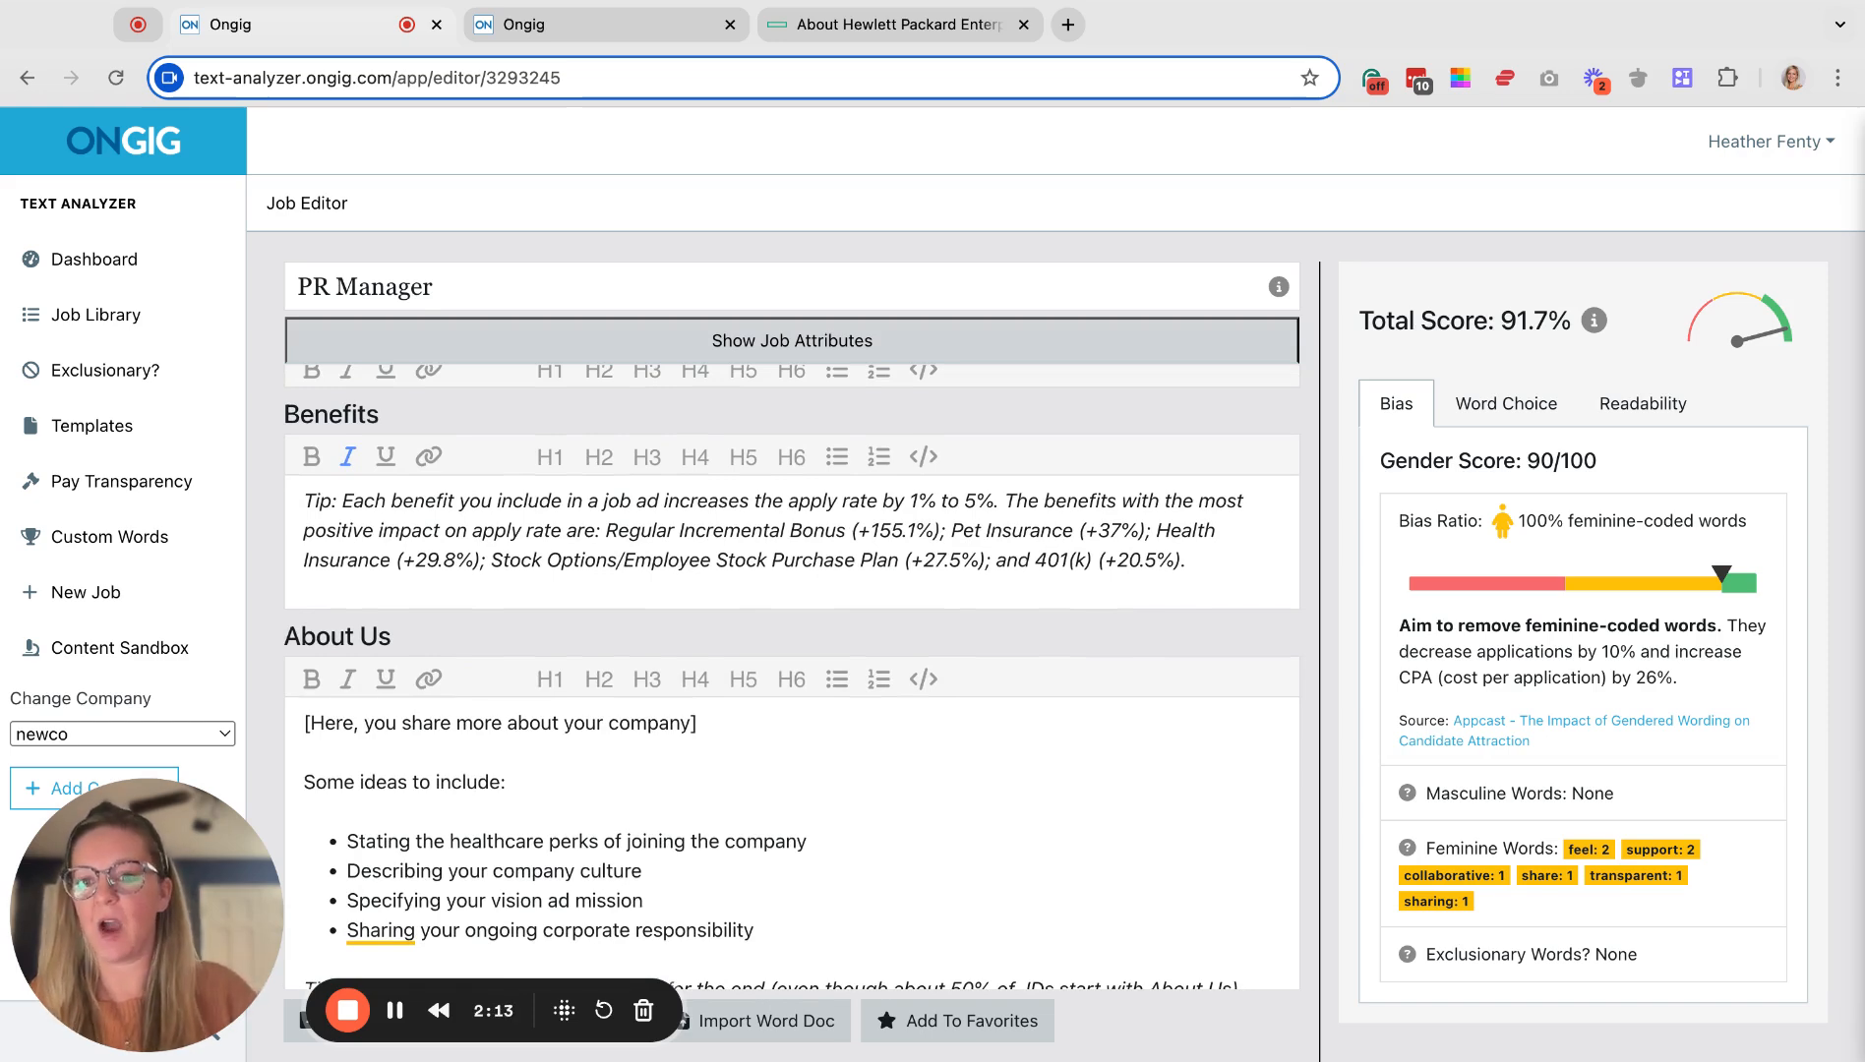
scroll(701, 877, down, 3)
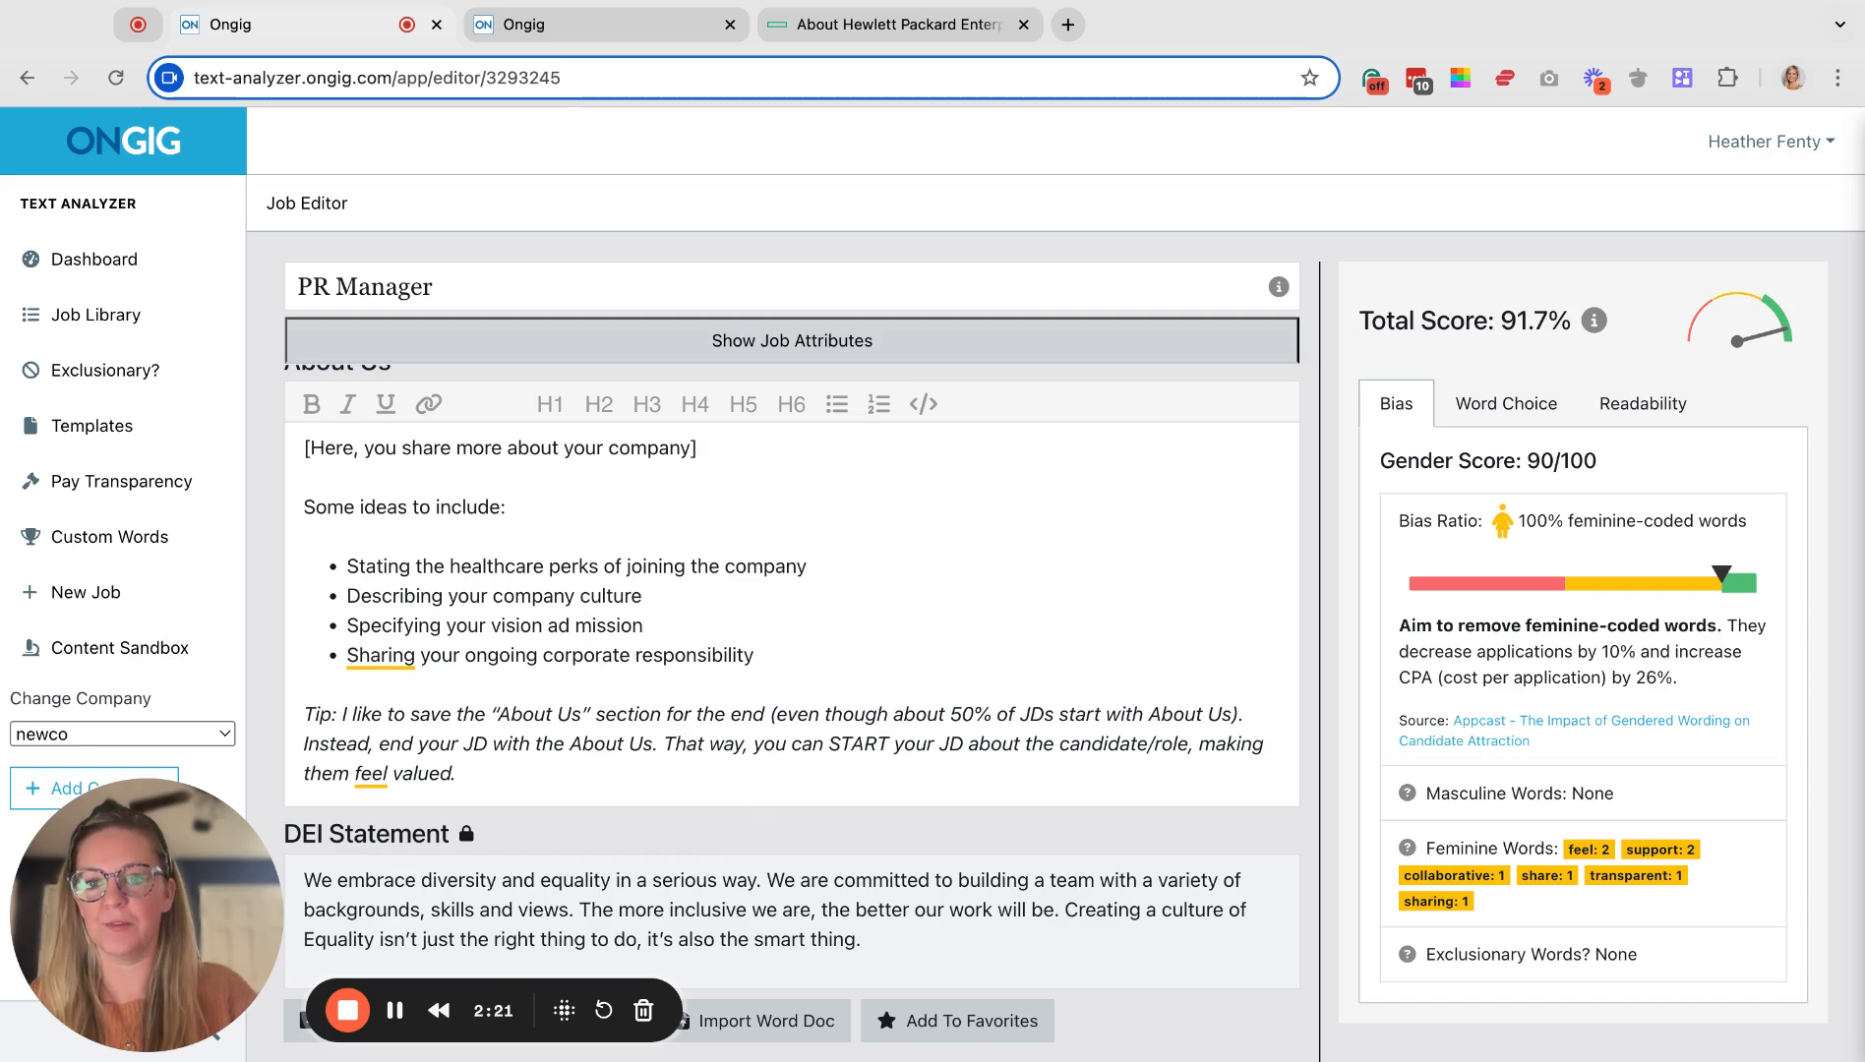
scroll(863, 637, up, 15)
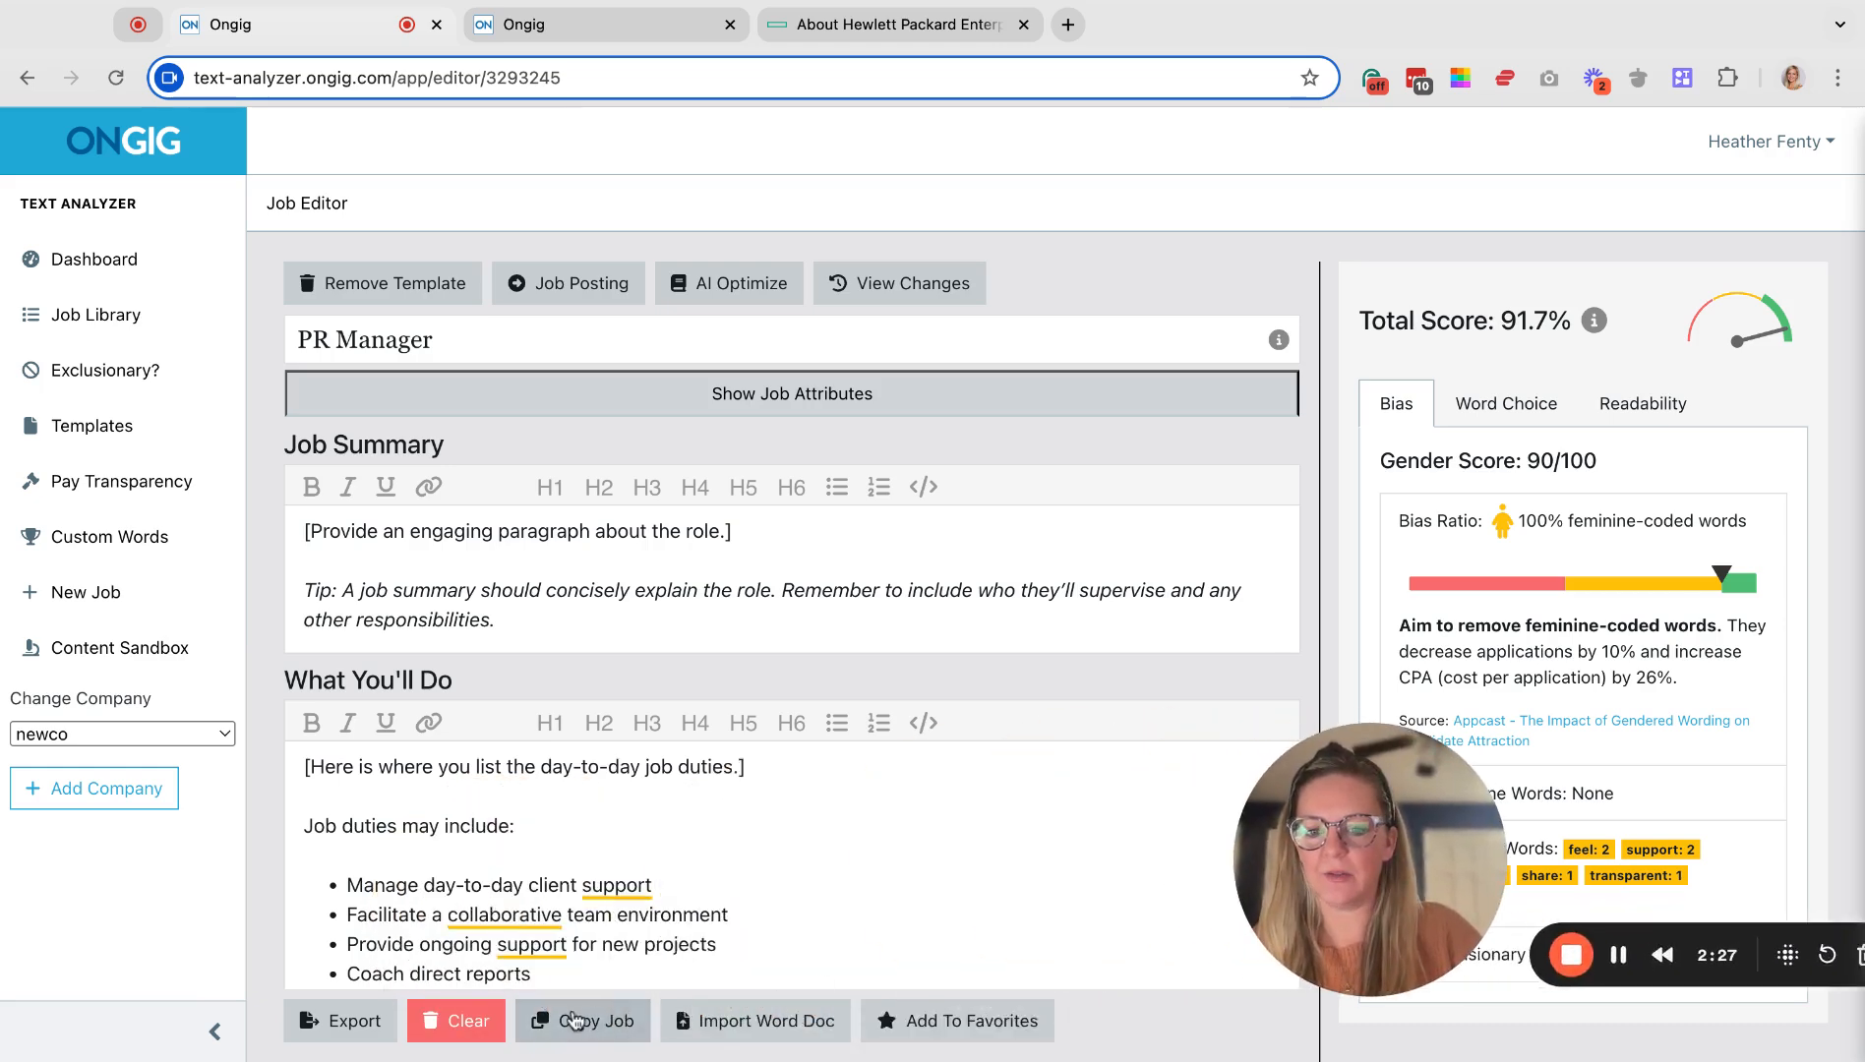
Delete the PR Manager title and content, remove the Demo Template, and clear leftover description text.
click(485, 1026)
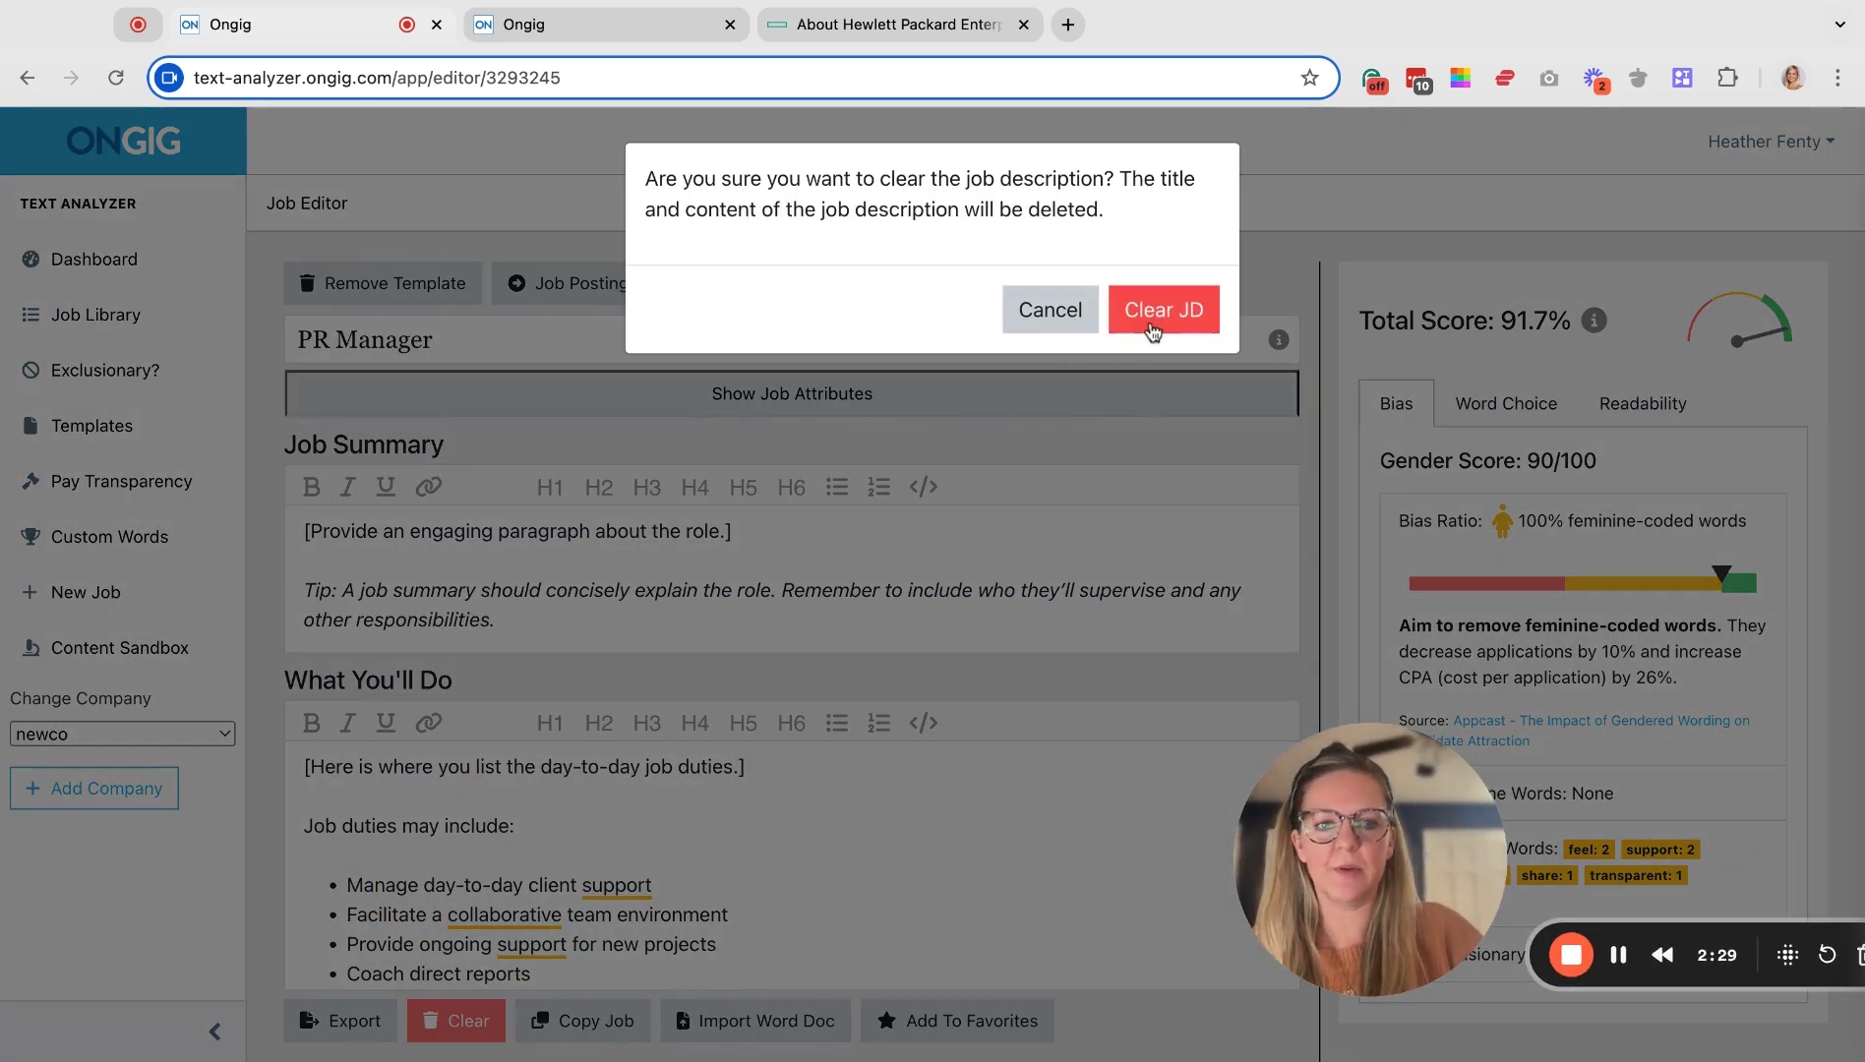
click(1152, 331)
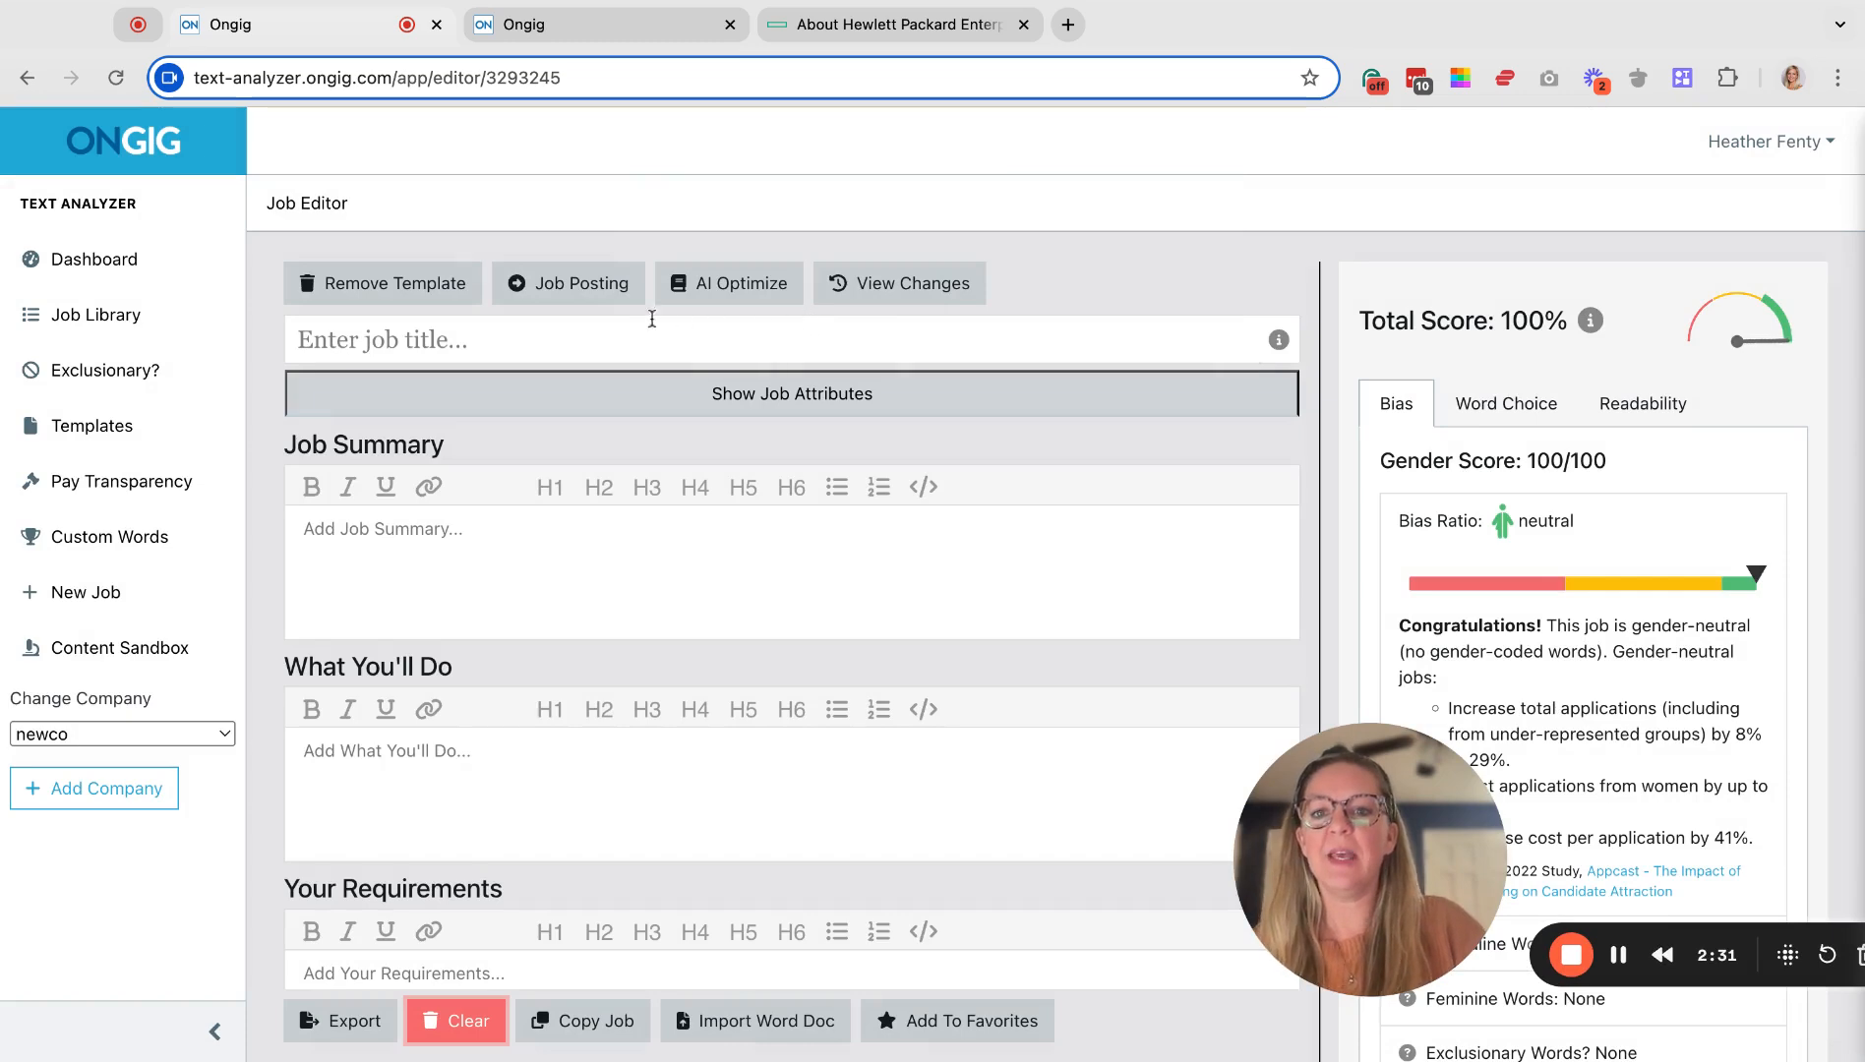
click(120, 78)
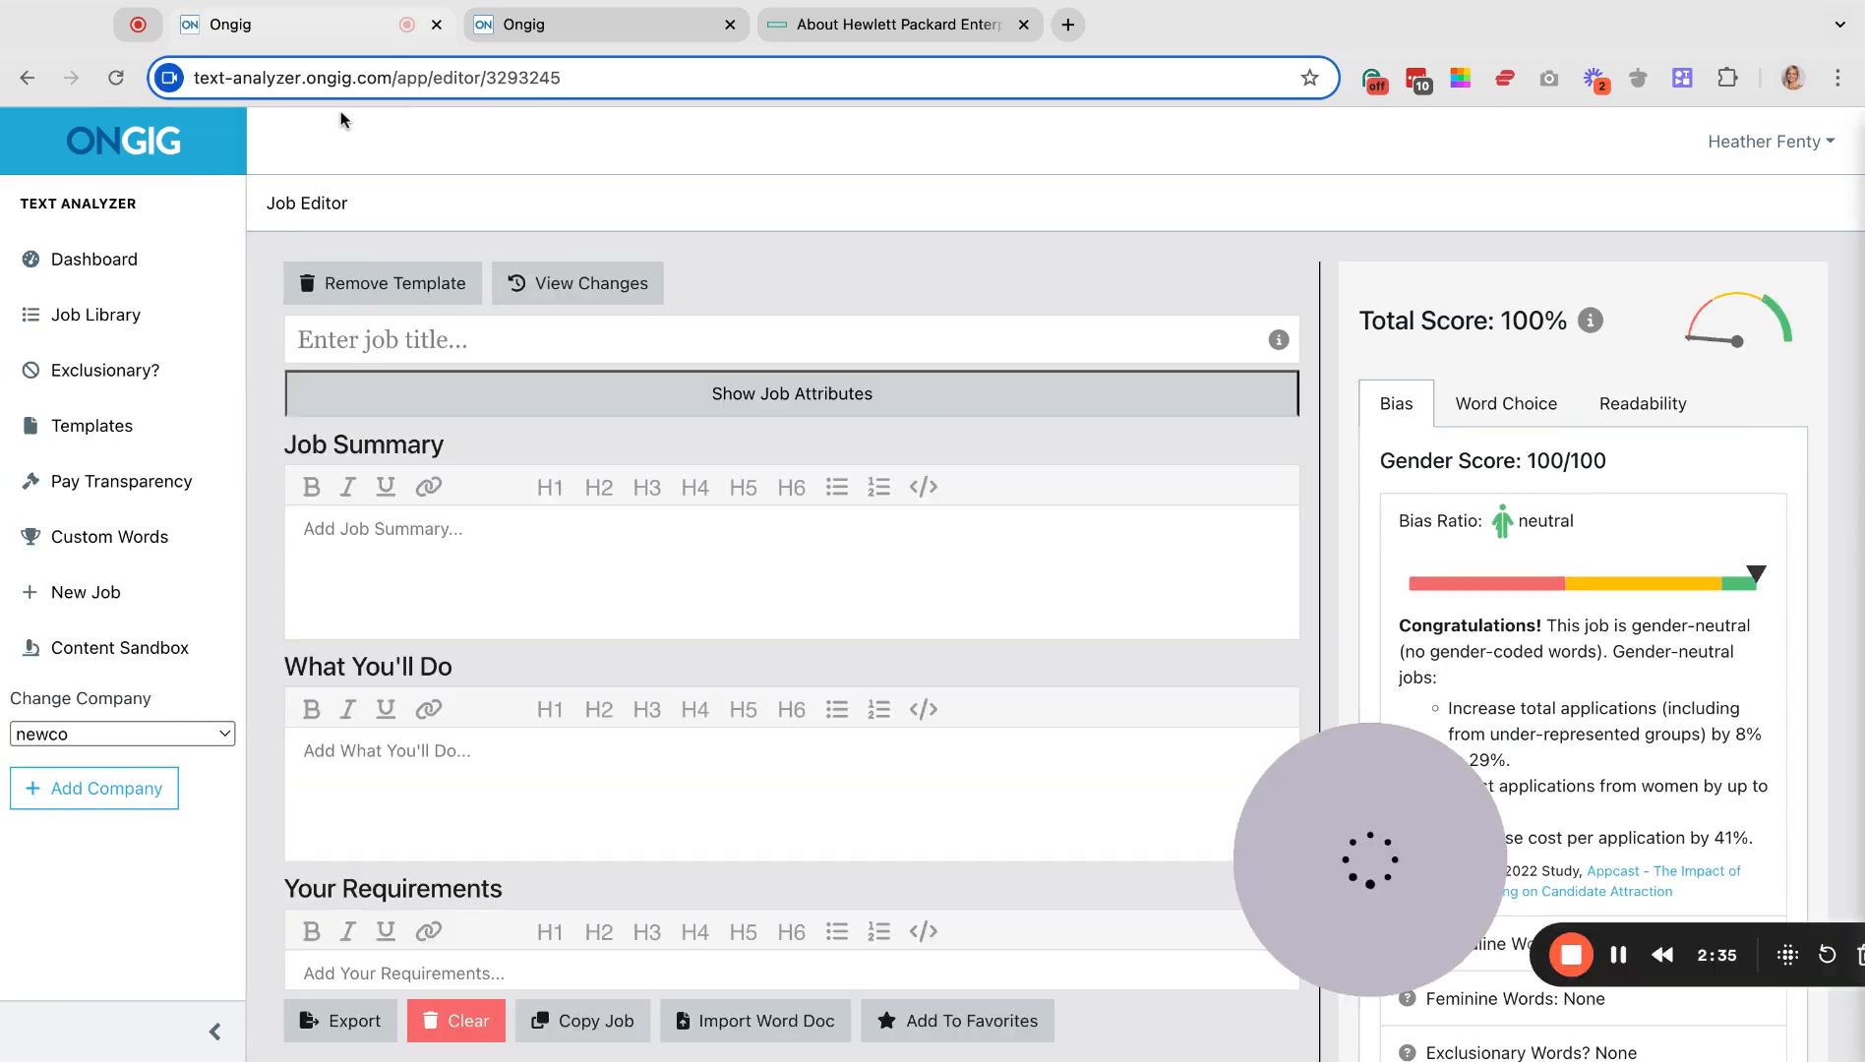
click(373, 290)
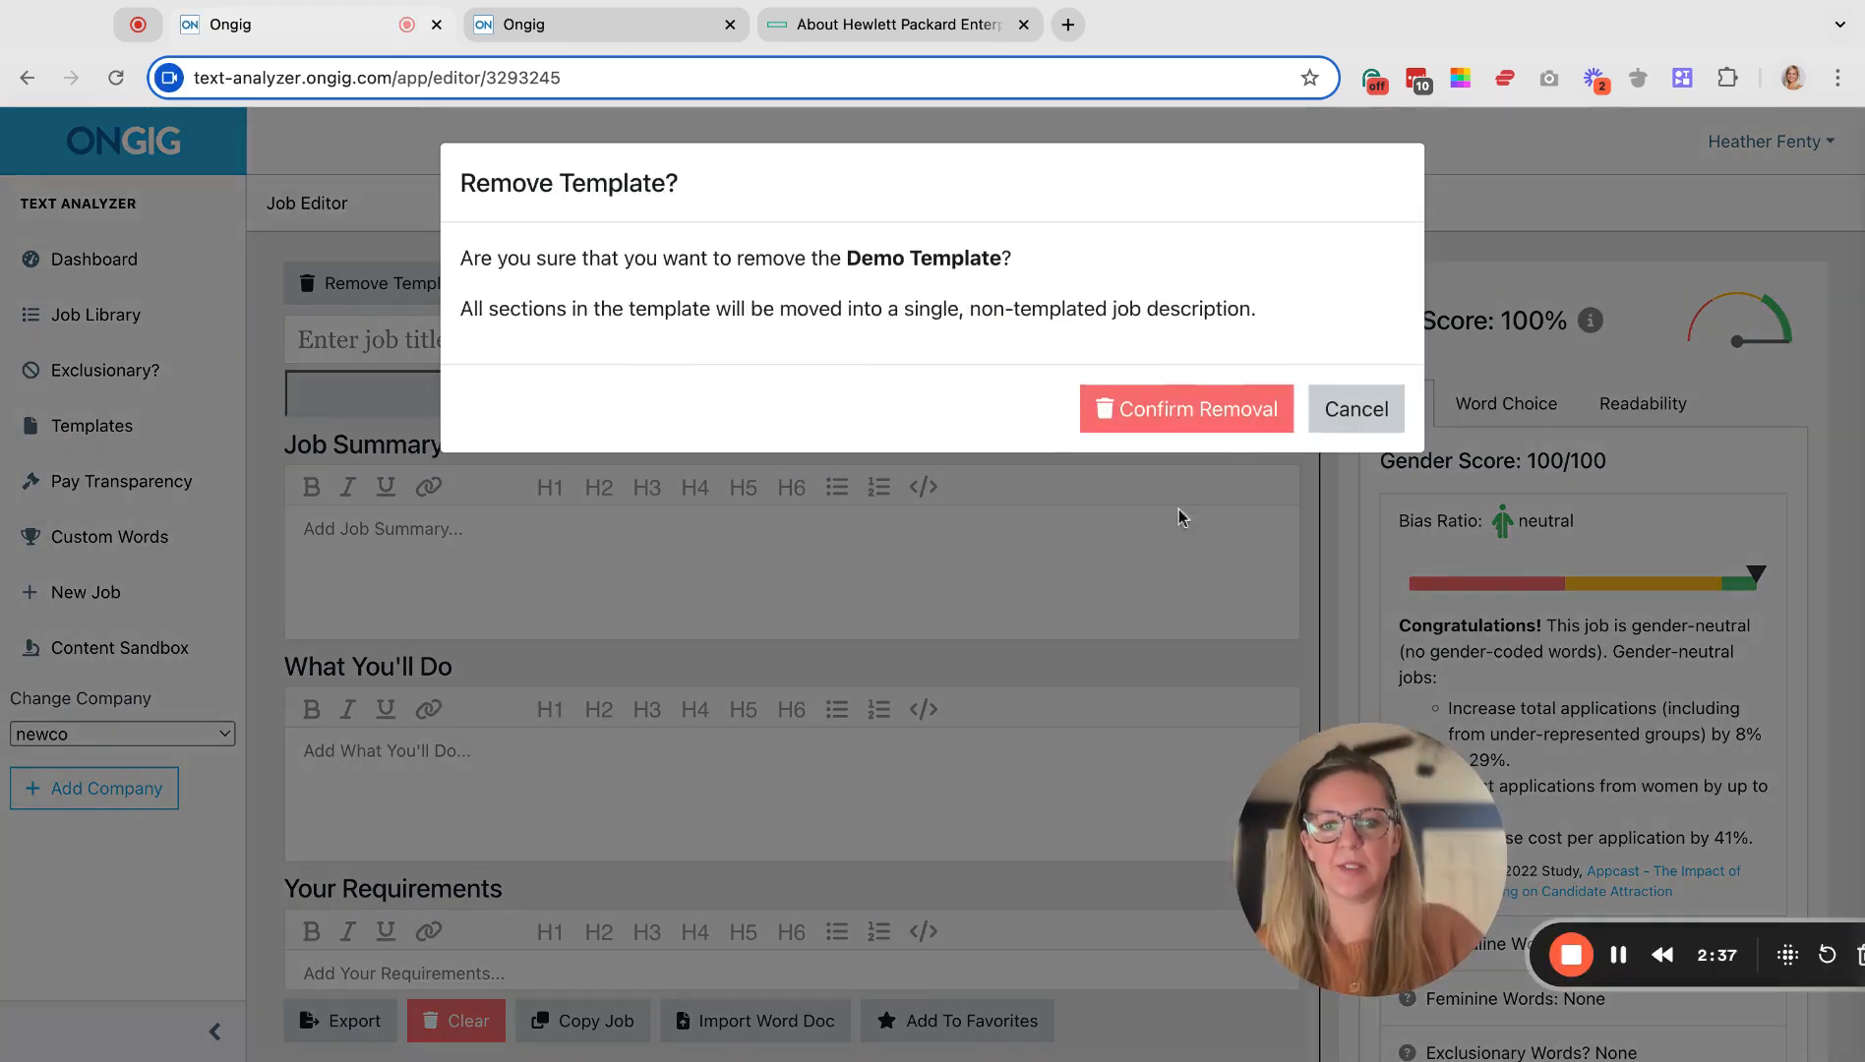
click(1218, 425)
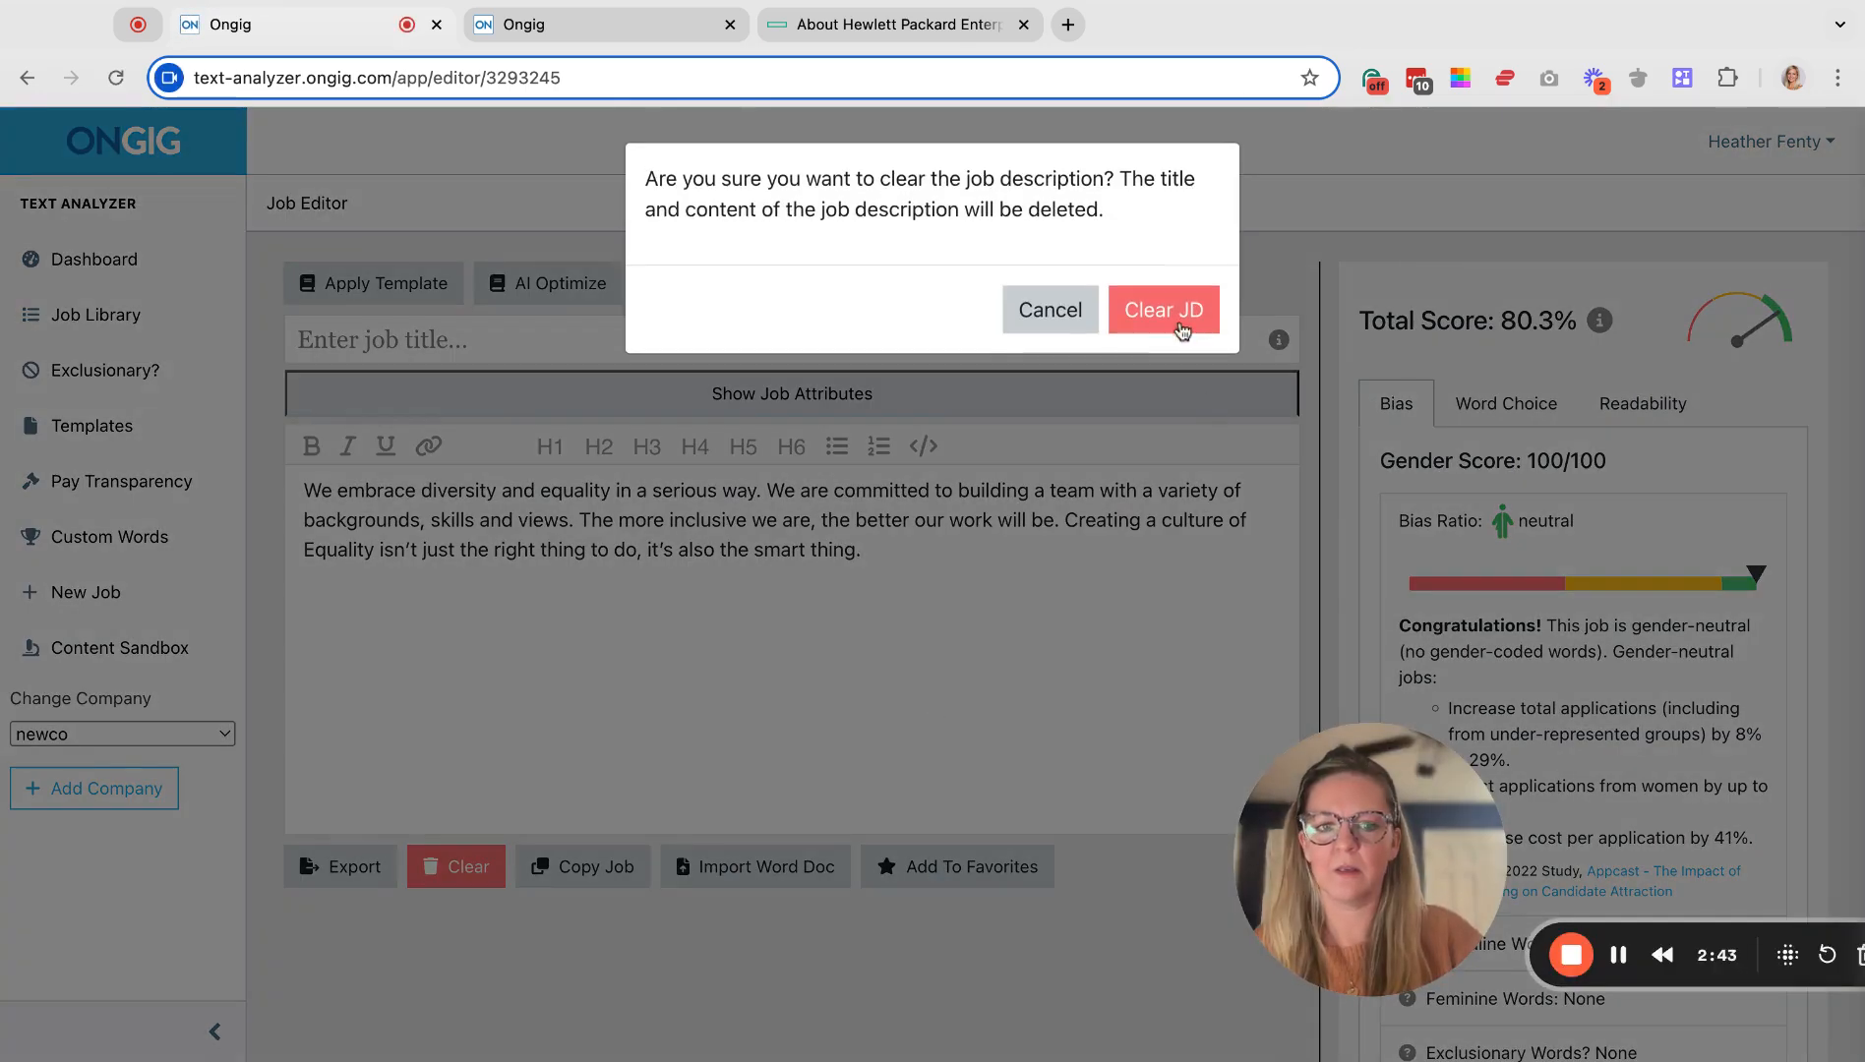
click(1177, 317)
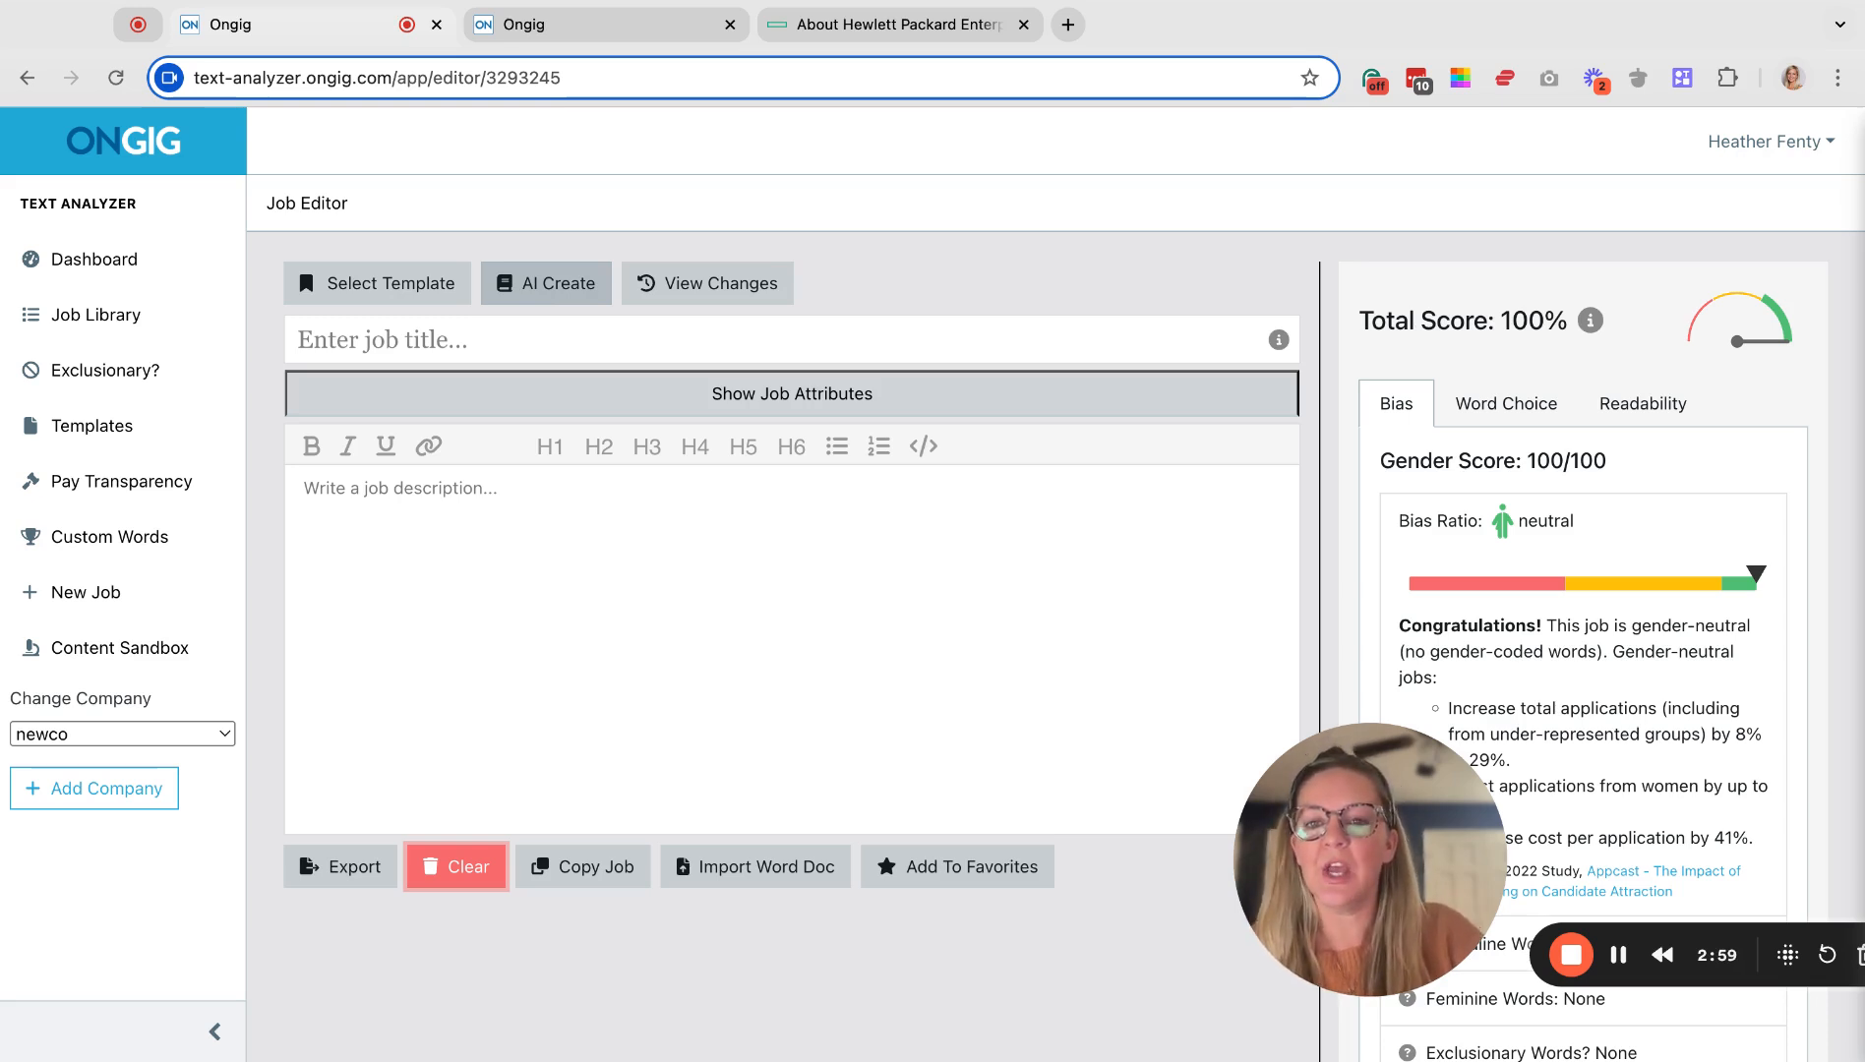
Generate an AI sample job titled 'PR Manager' using the Demo Template.
click(546, 283)
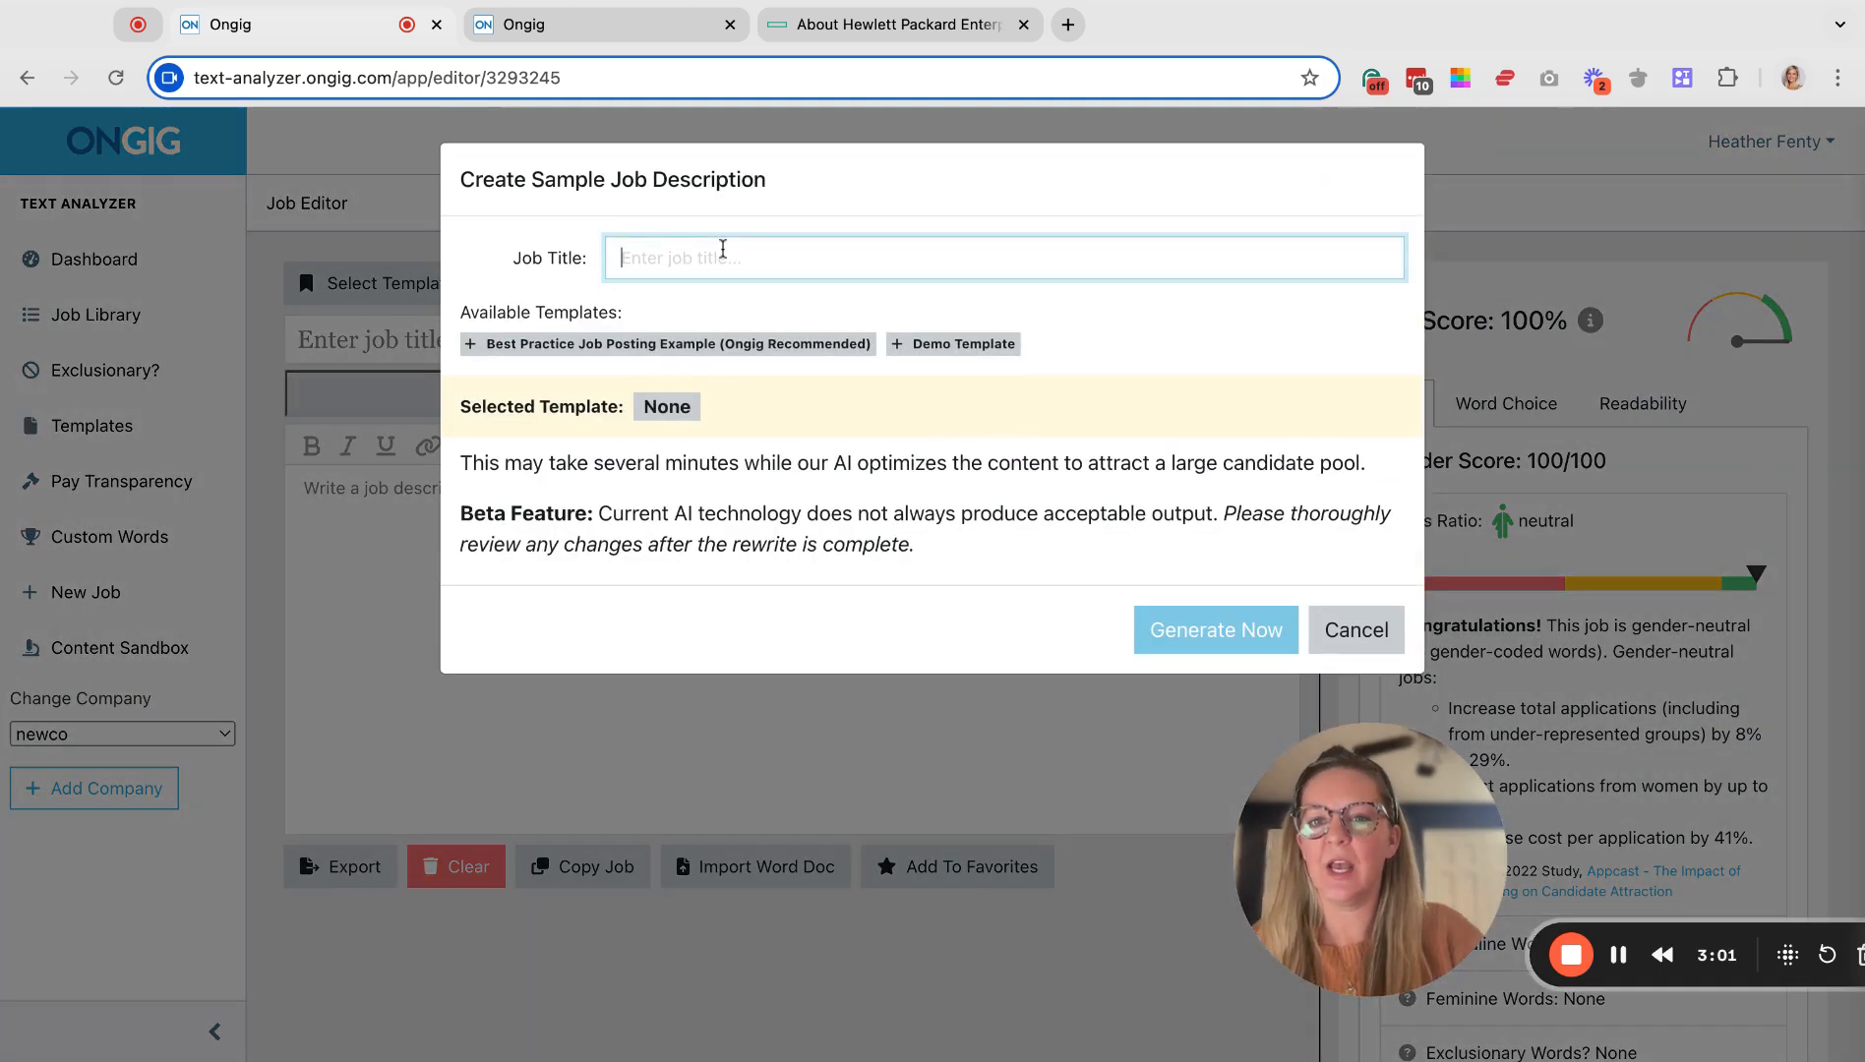
text(PR Manager)
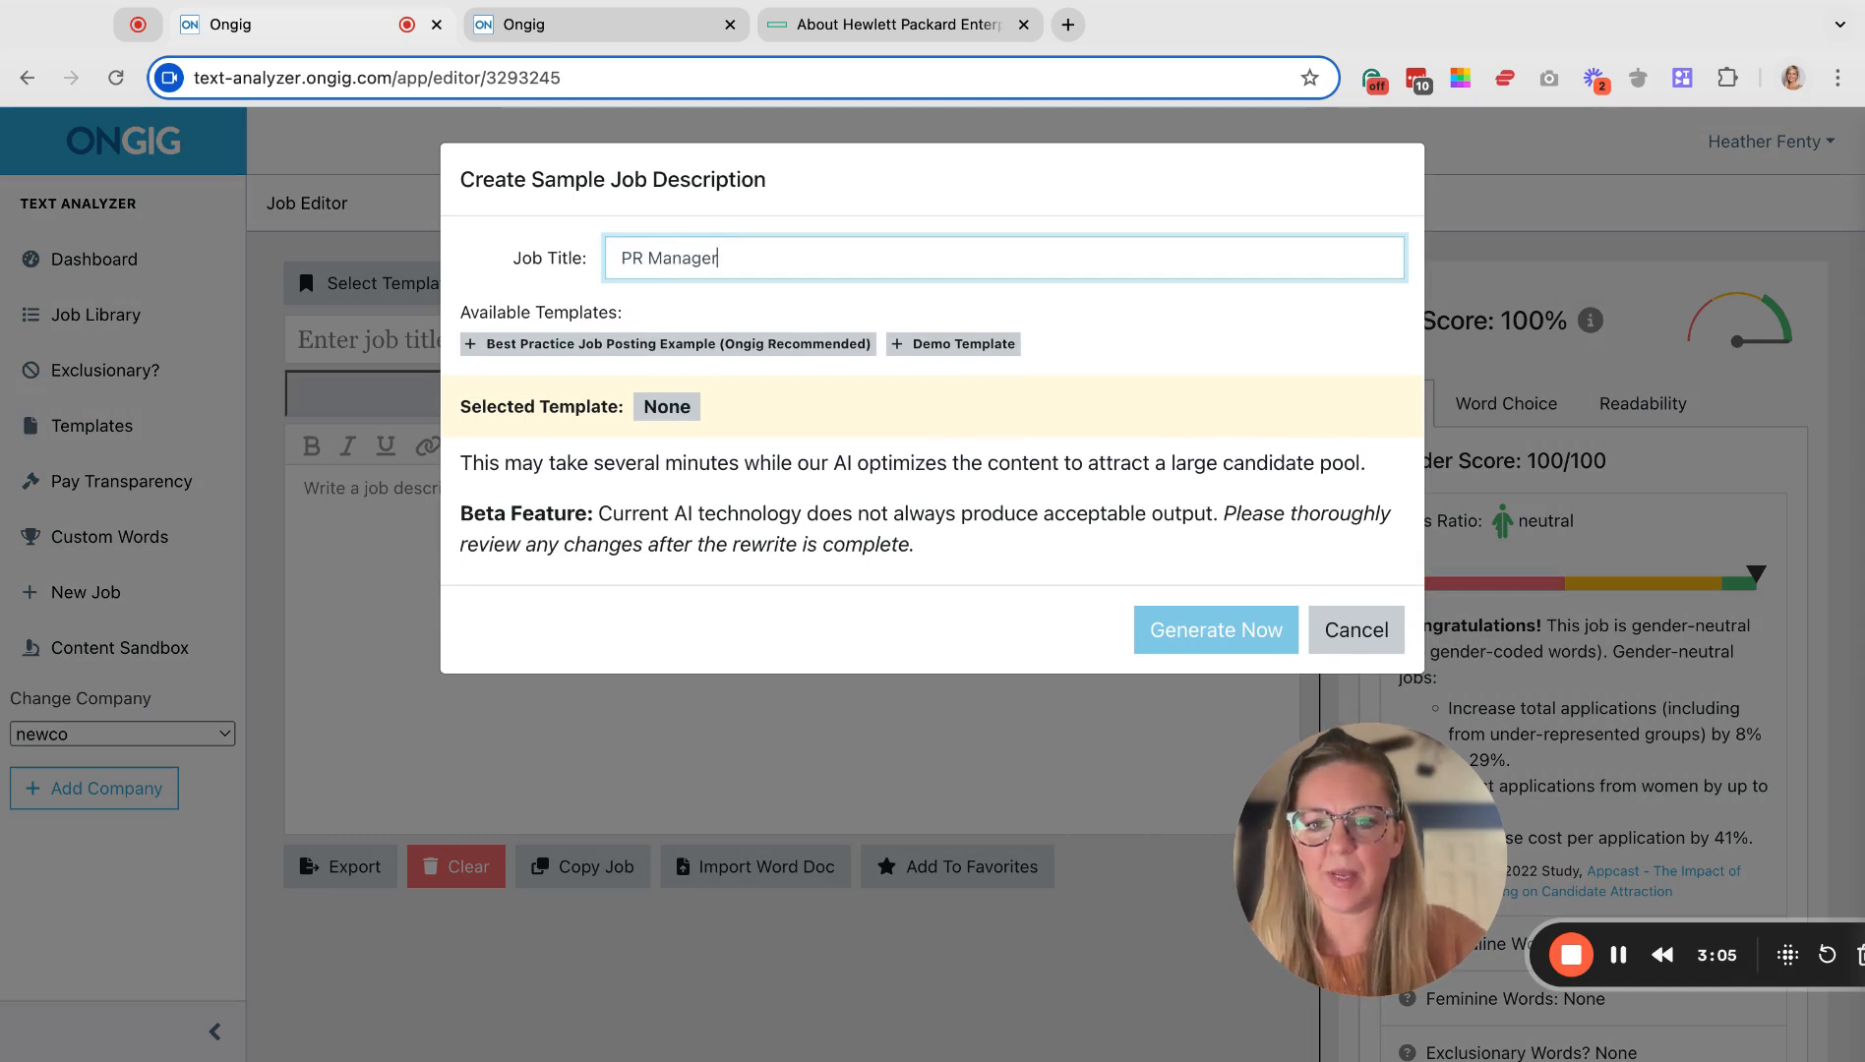
click(955, 352)
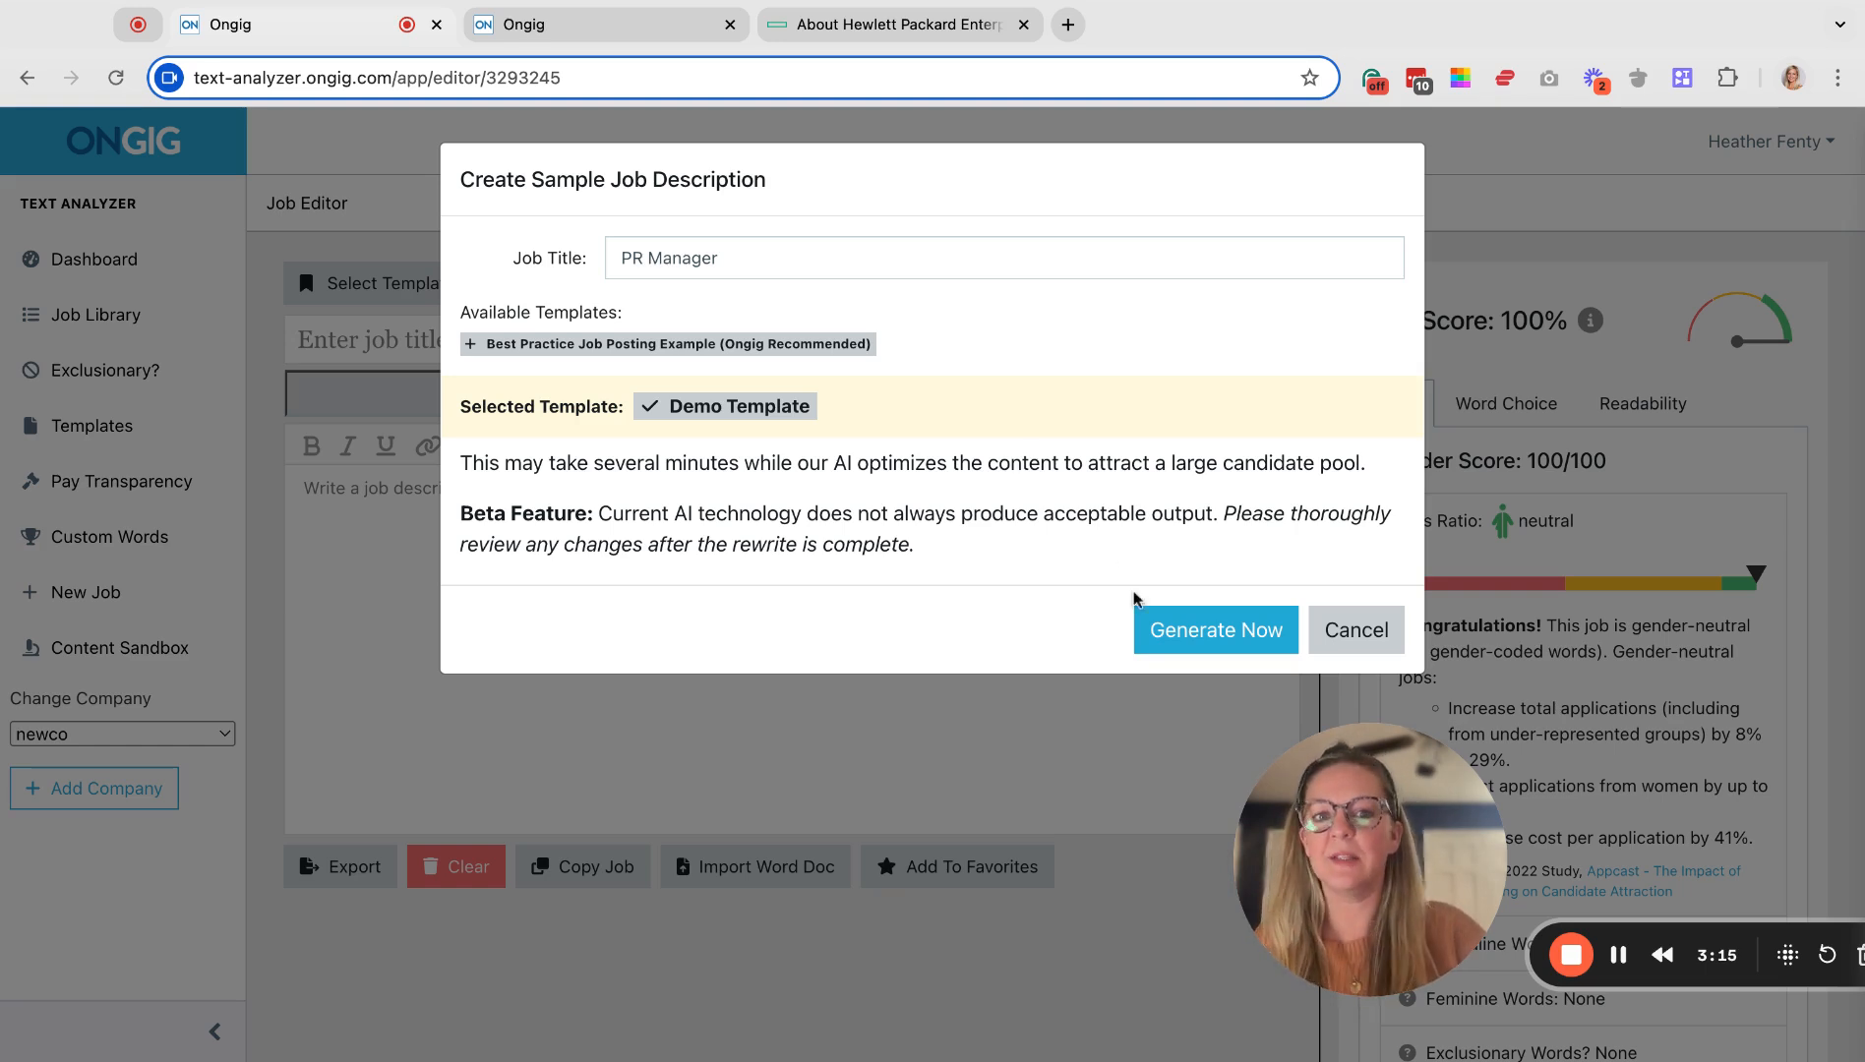
click(1213, 644)
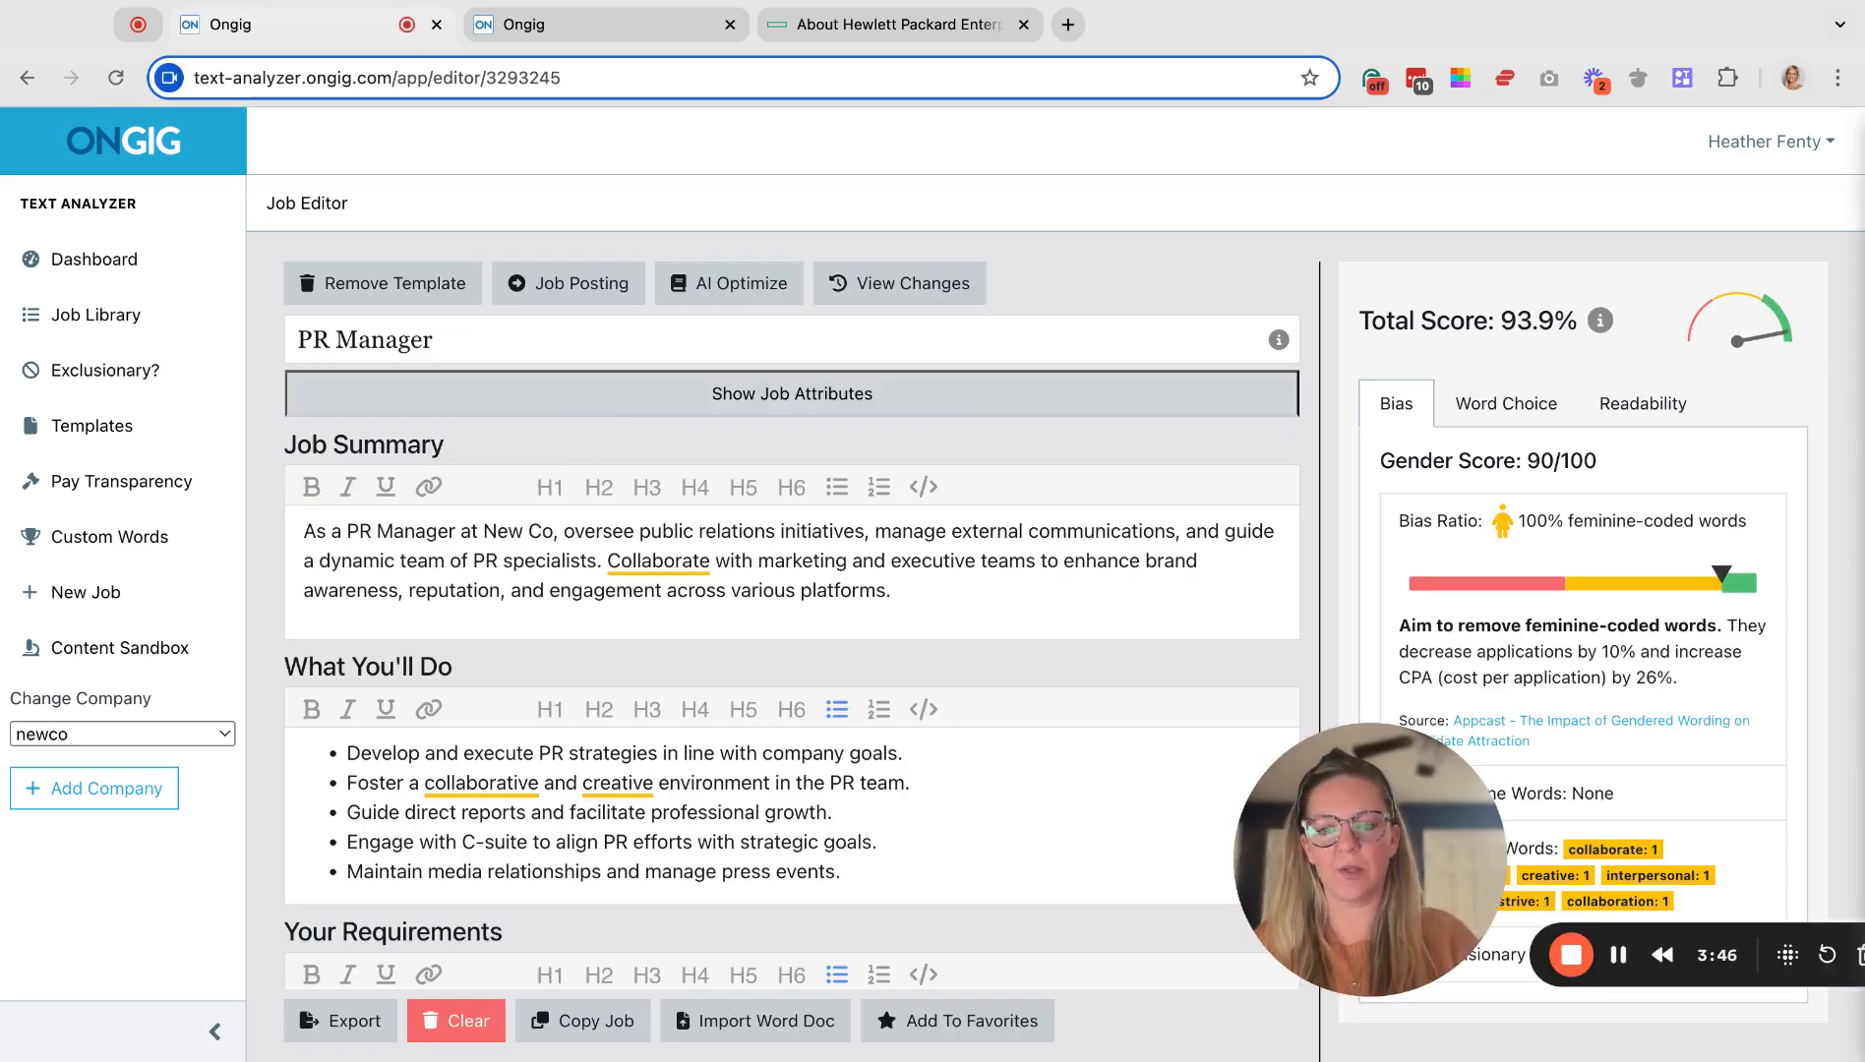
Scroll through the generated PR Manager sections, down to Your Requirements and About You, and back up.
click(571, 350)
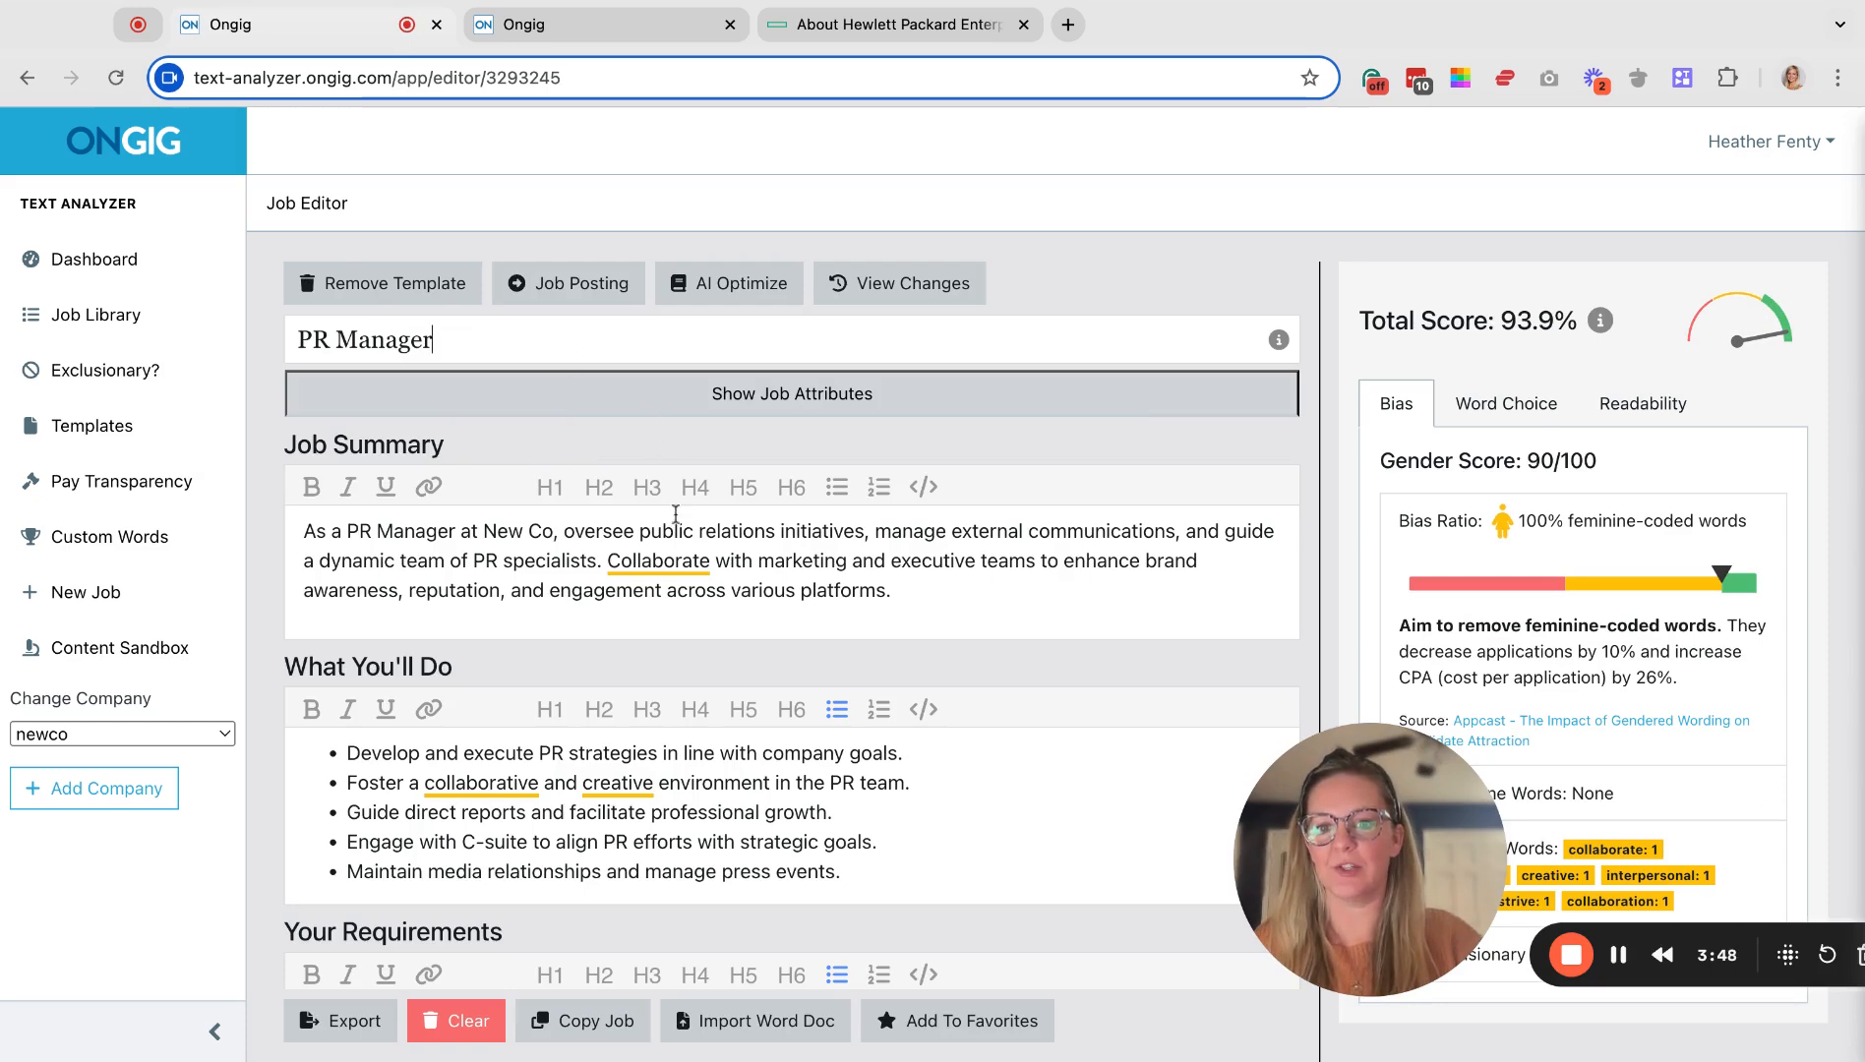
scroll(679, 537, down, 2)
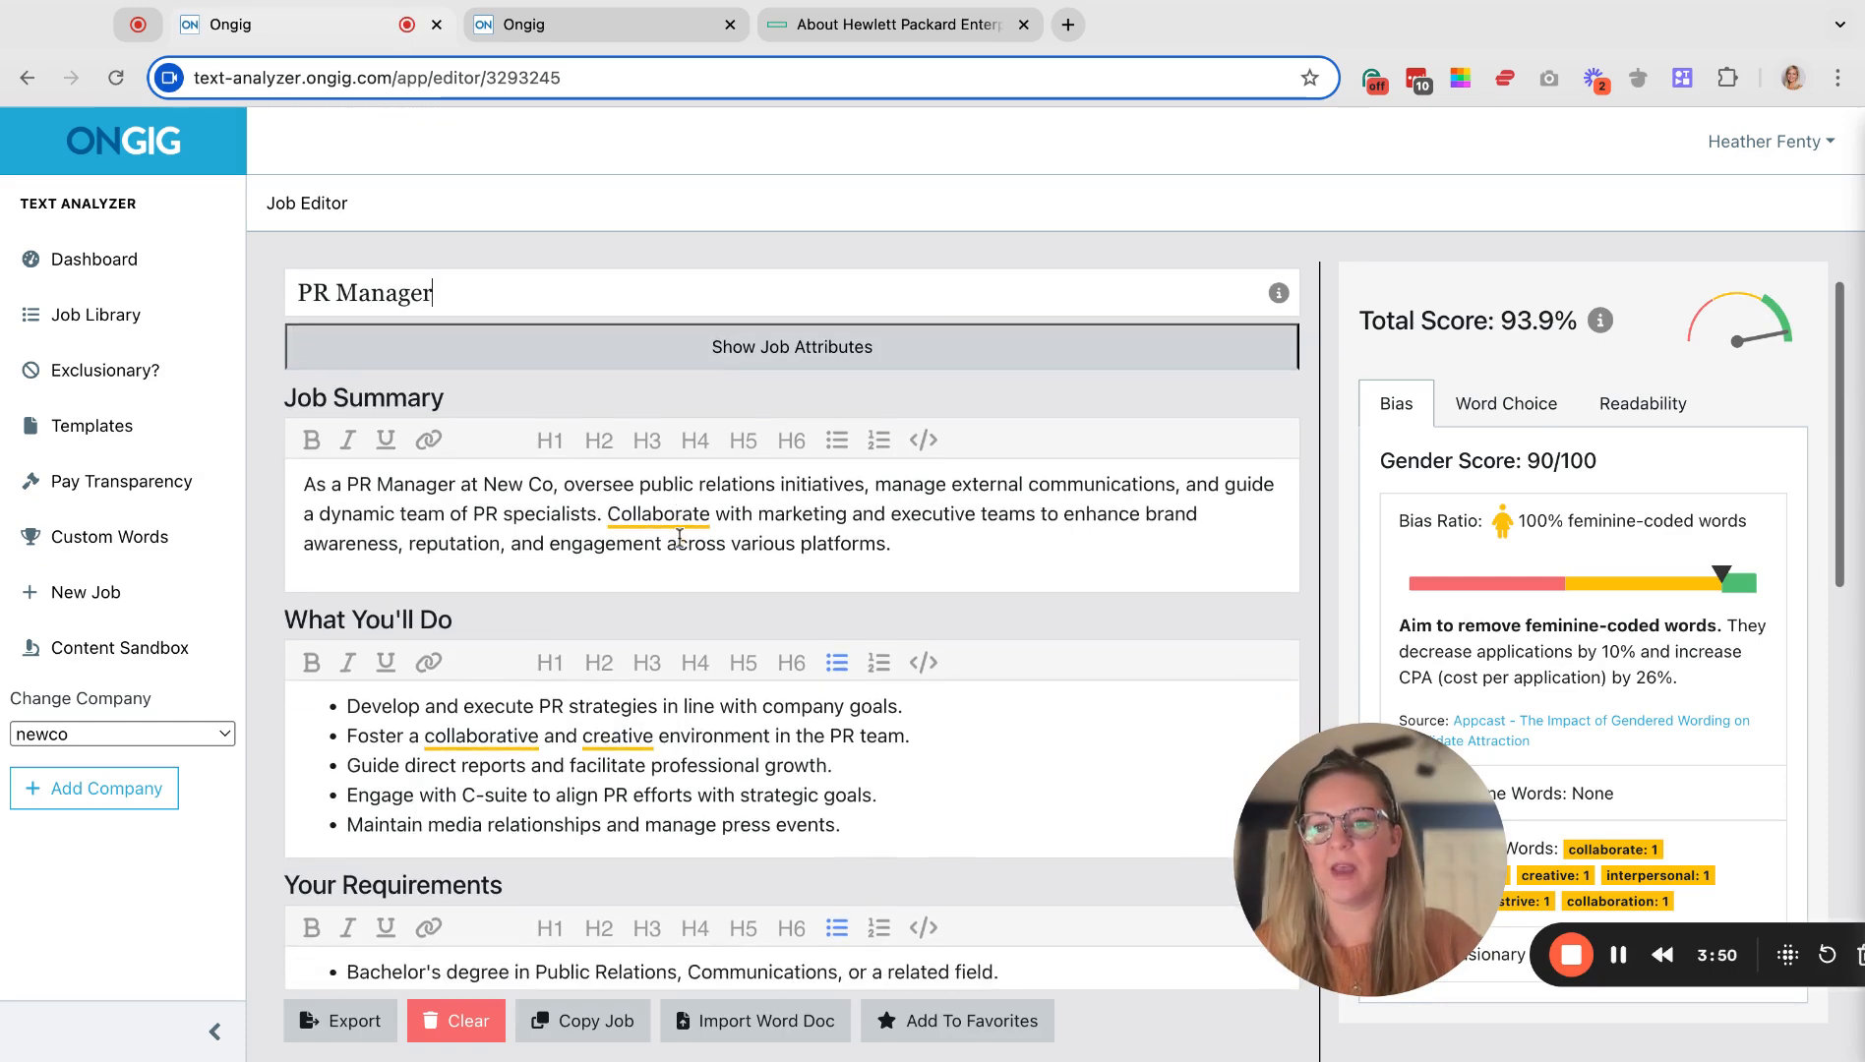
scroll(679, 537, down, 3)
scroll(792, 591, down, 1)
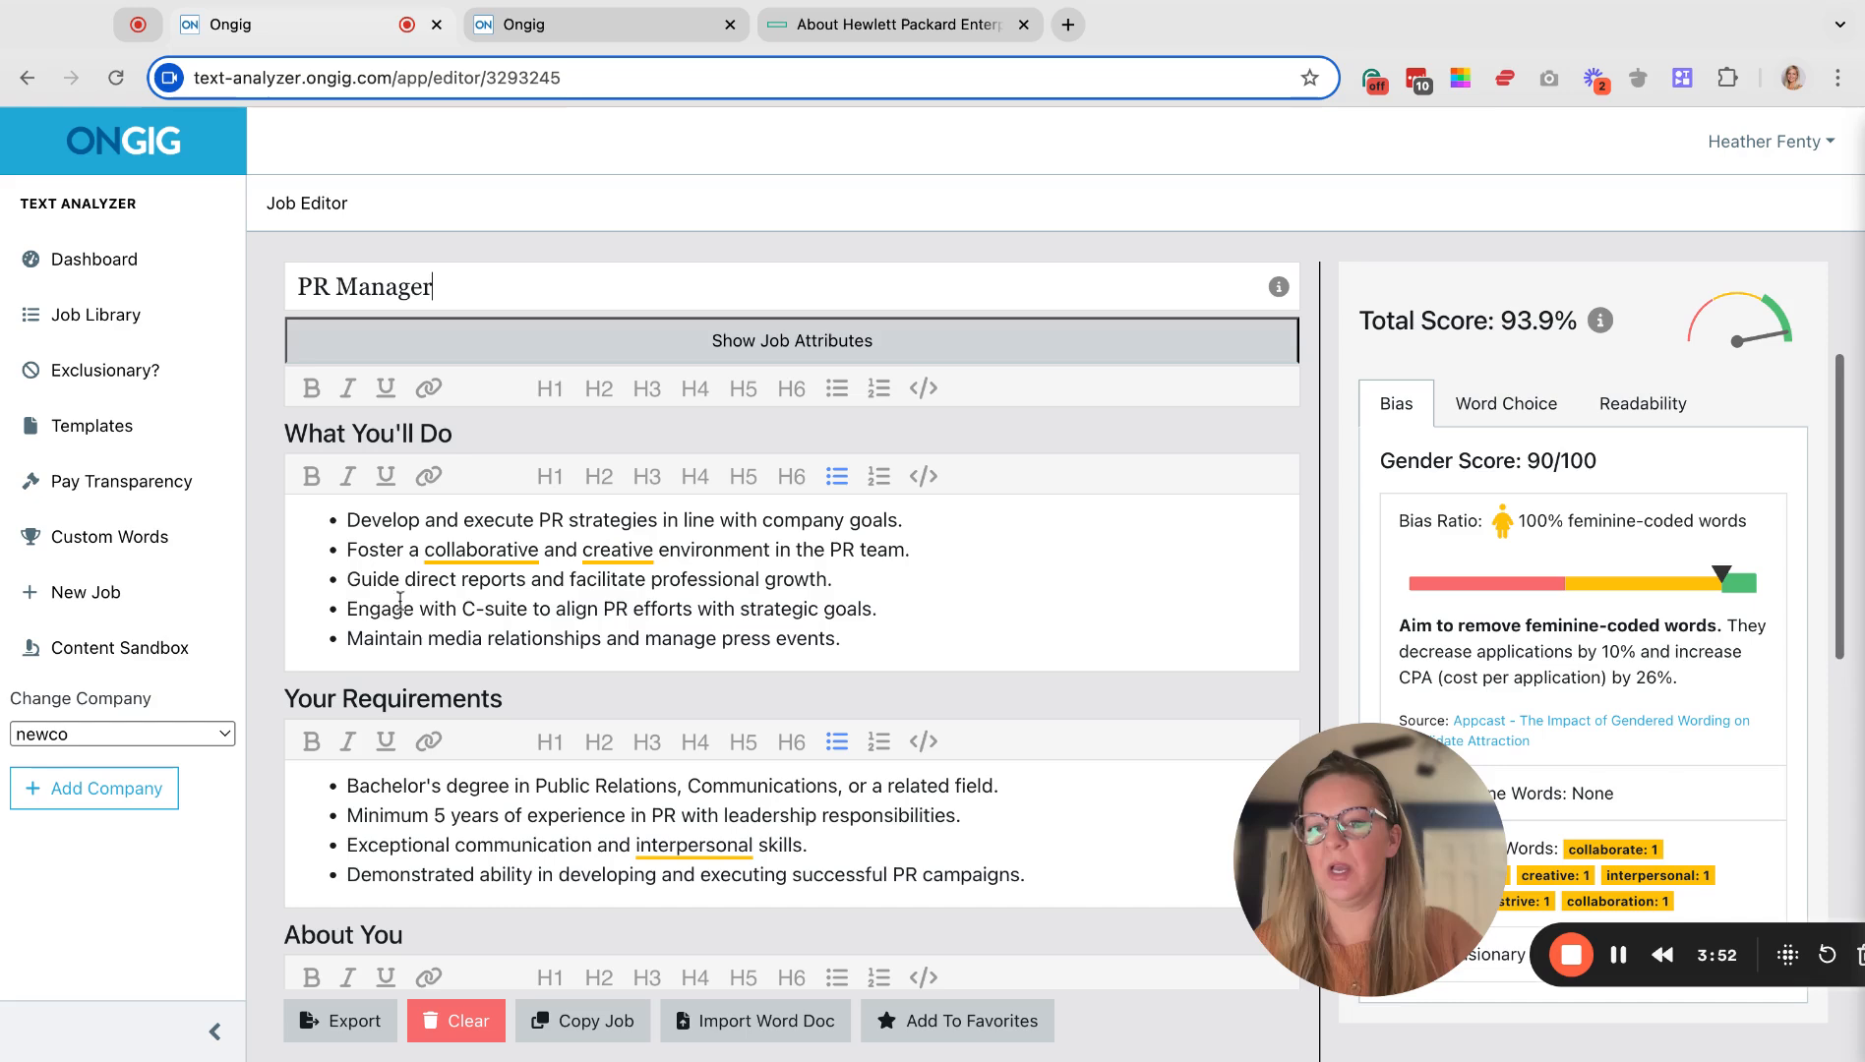
scroll(832, 630, down, 3)
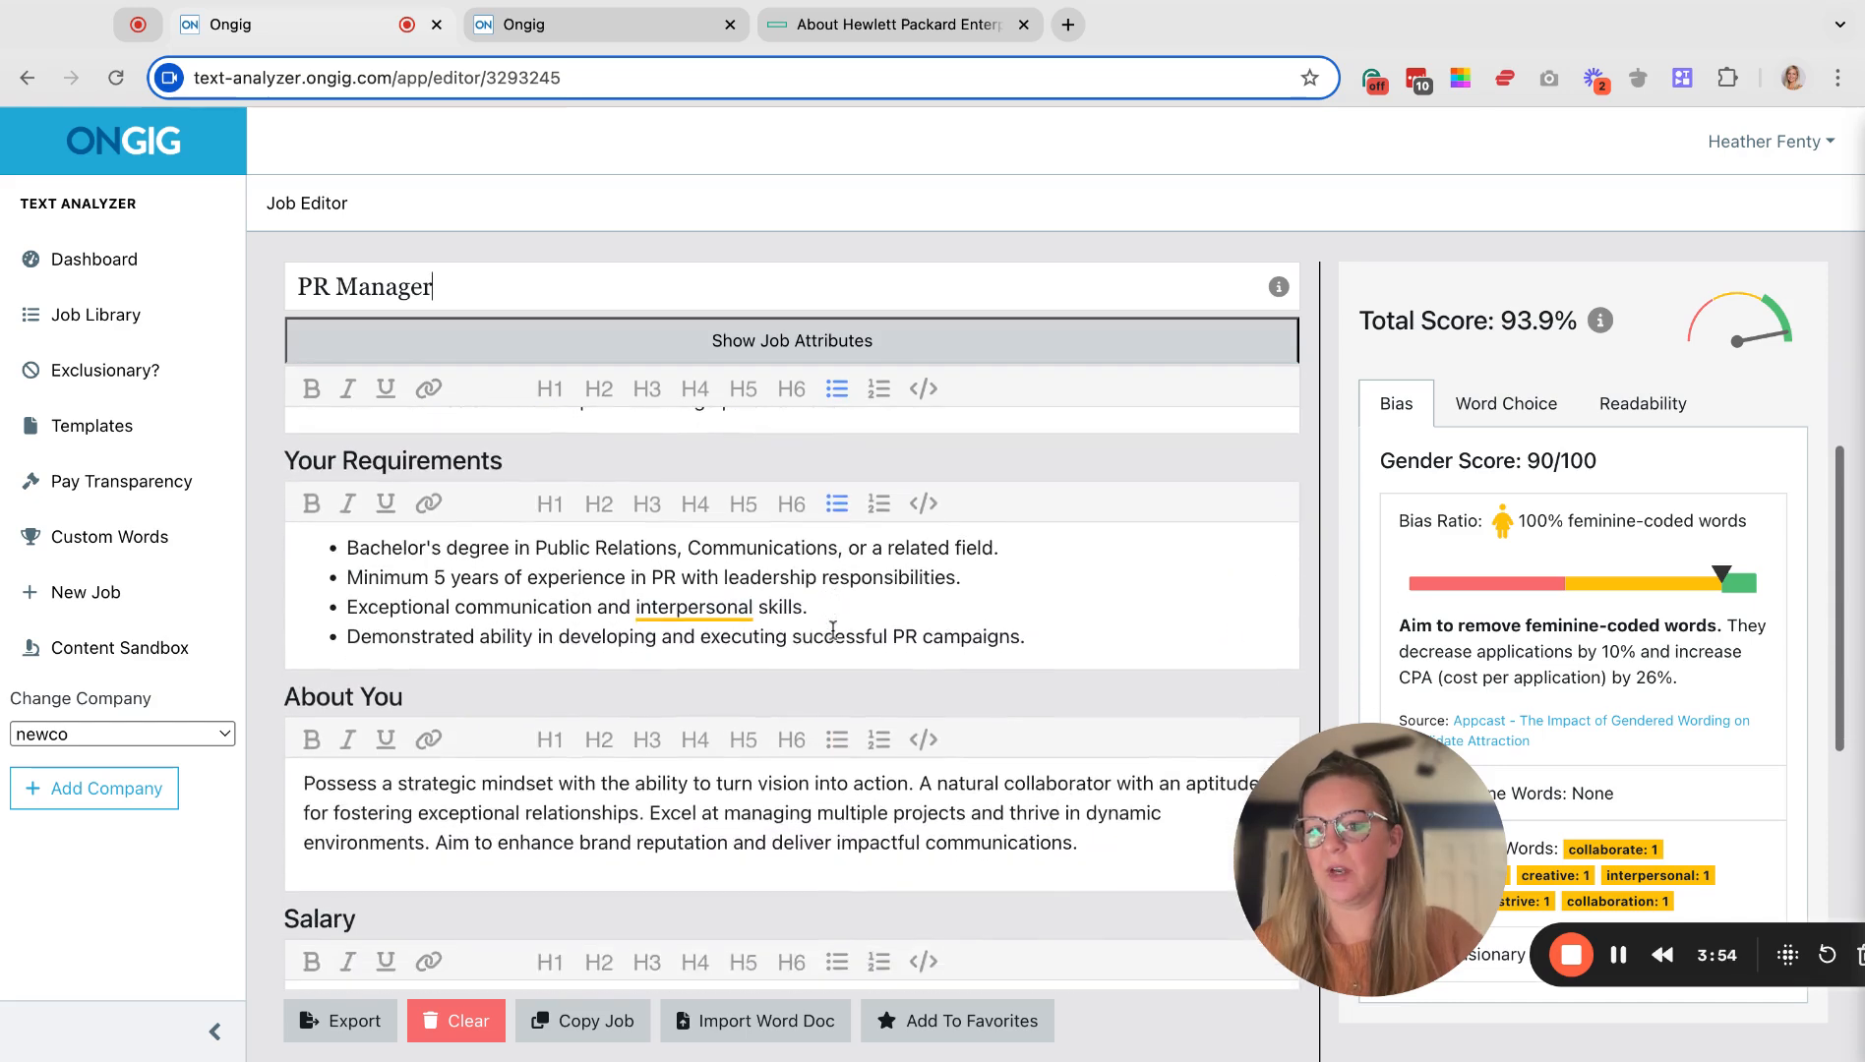
scroll(791, 630, down, 3)
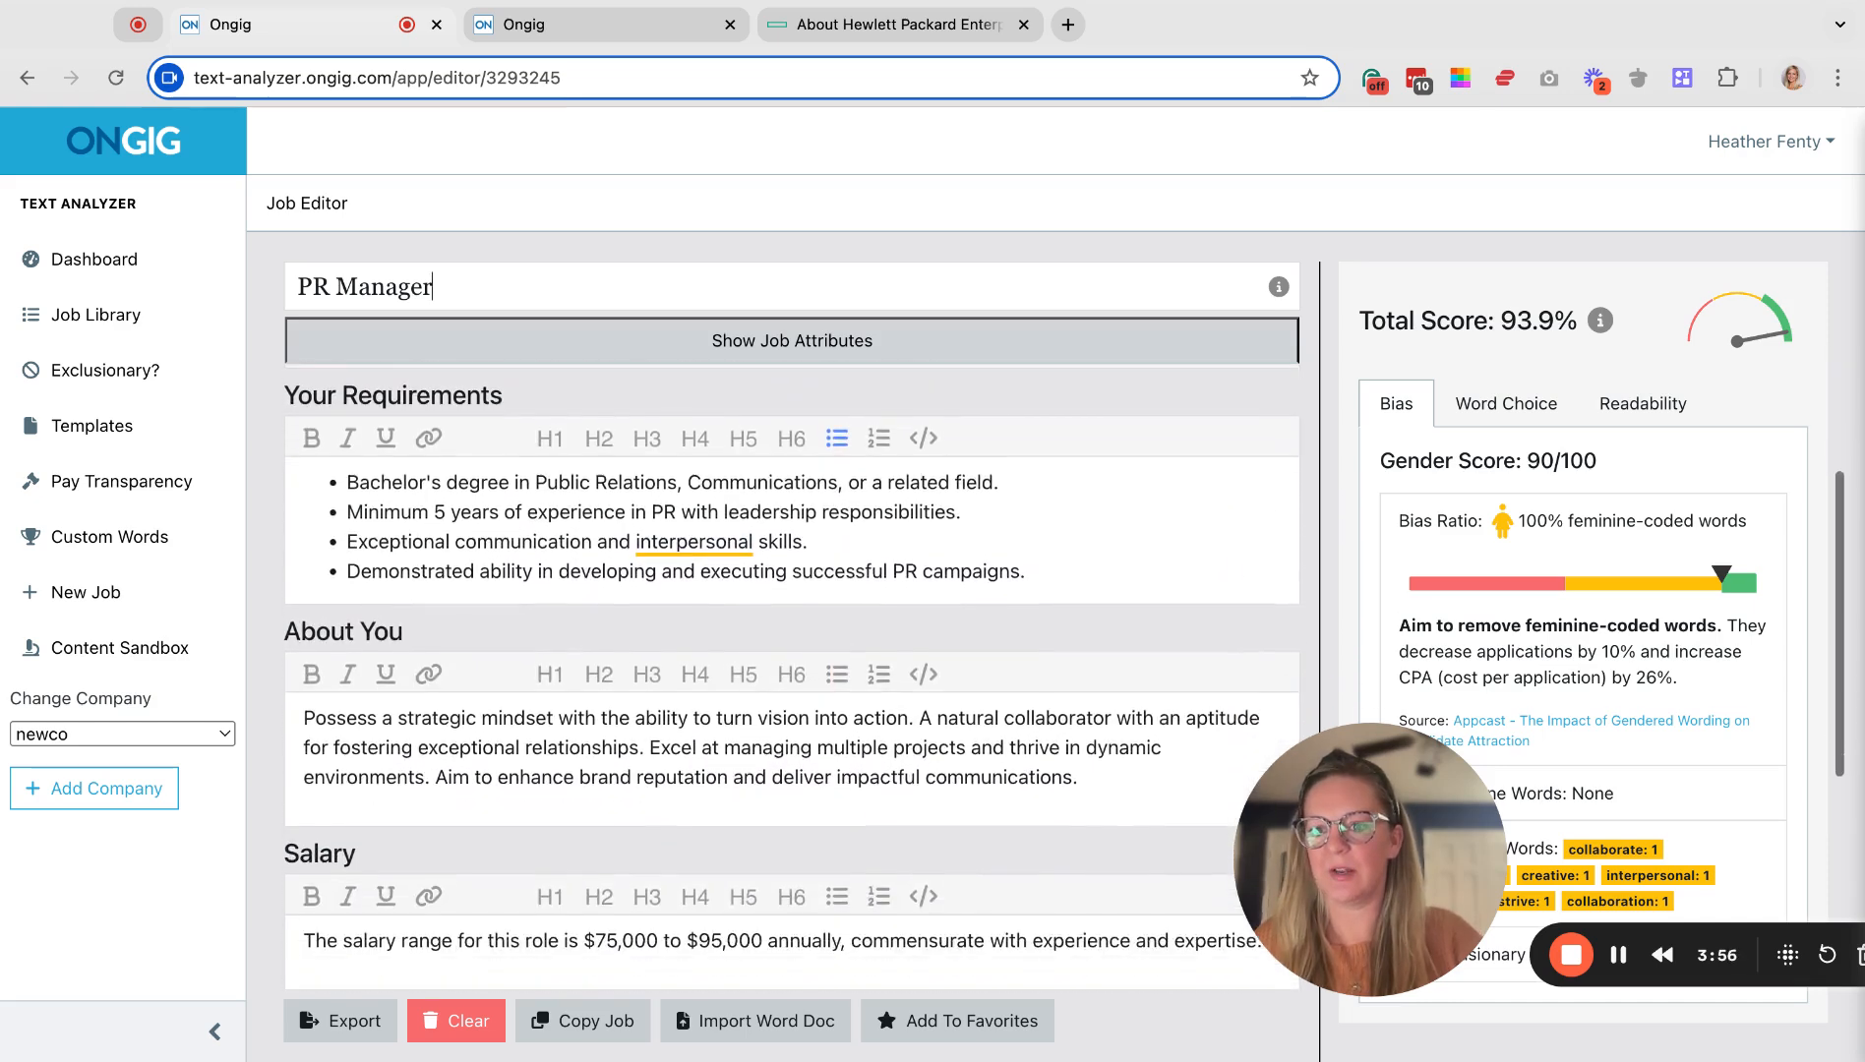
scroll(349, 451, down, 2)
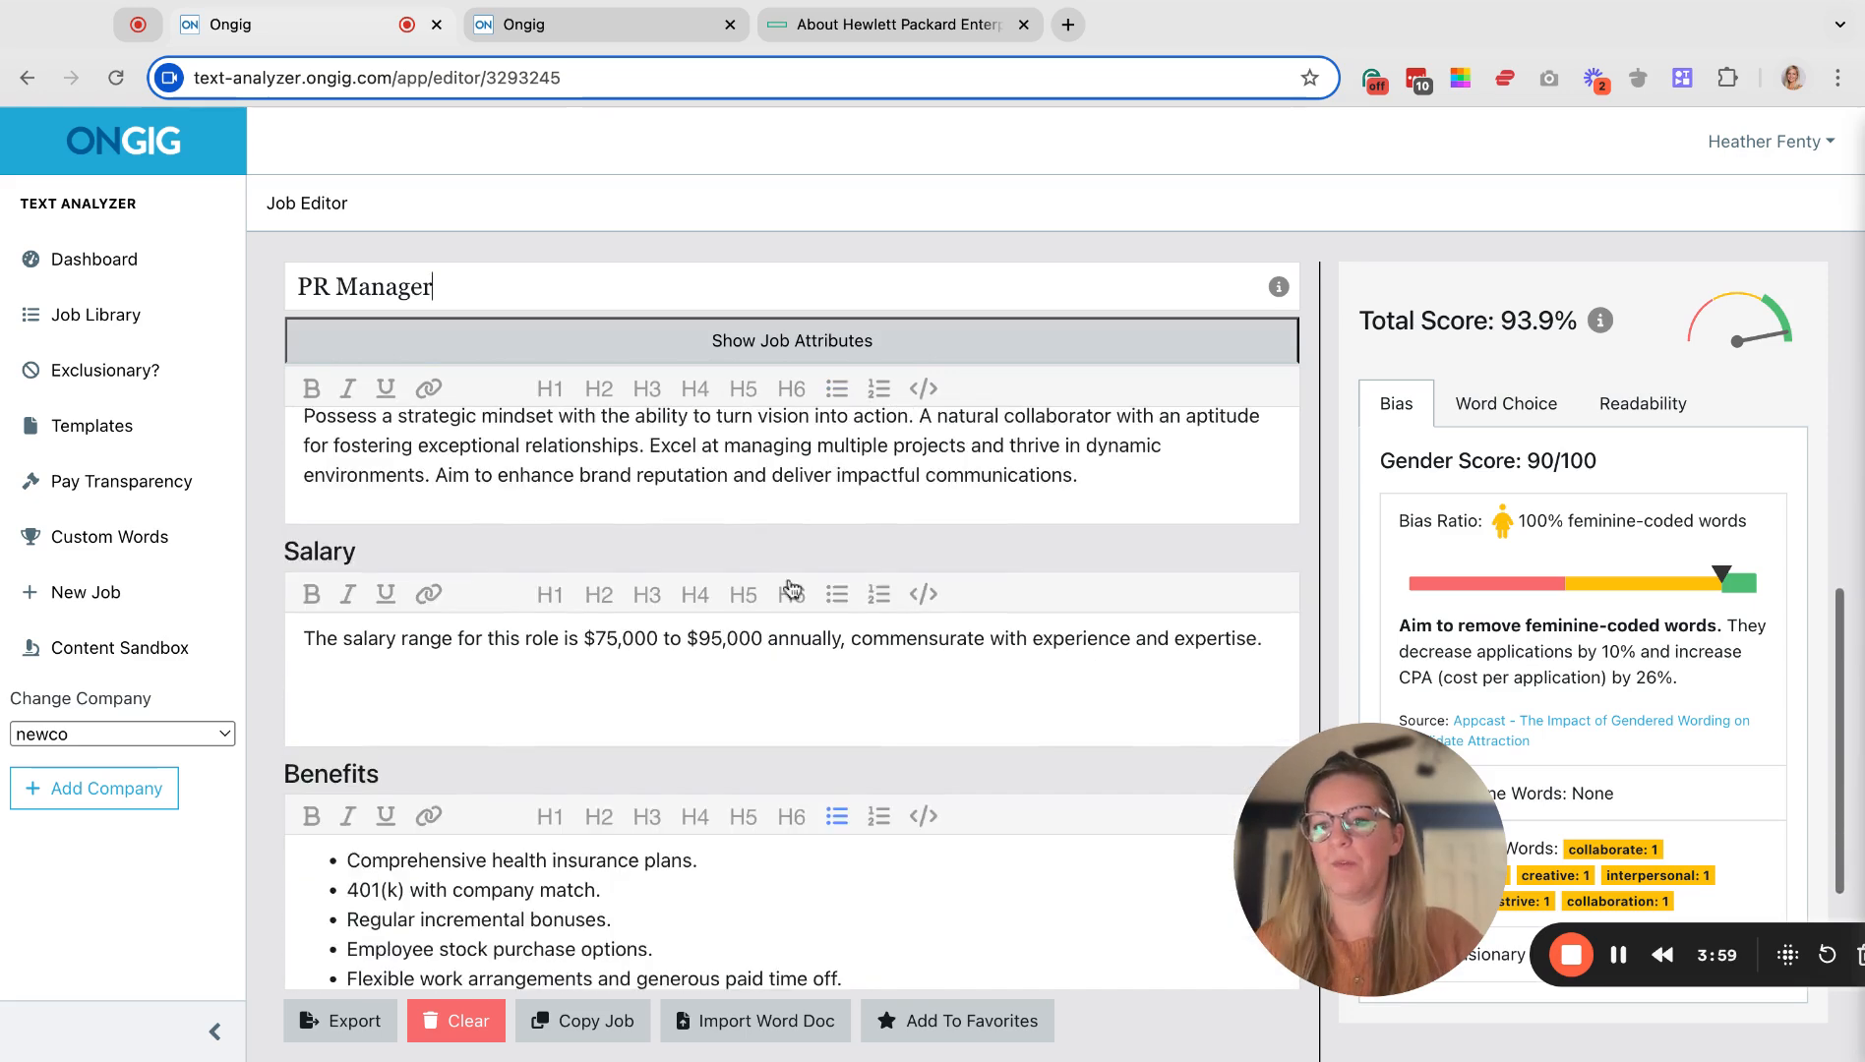
scroll(349, 451, up, 1)
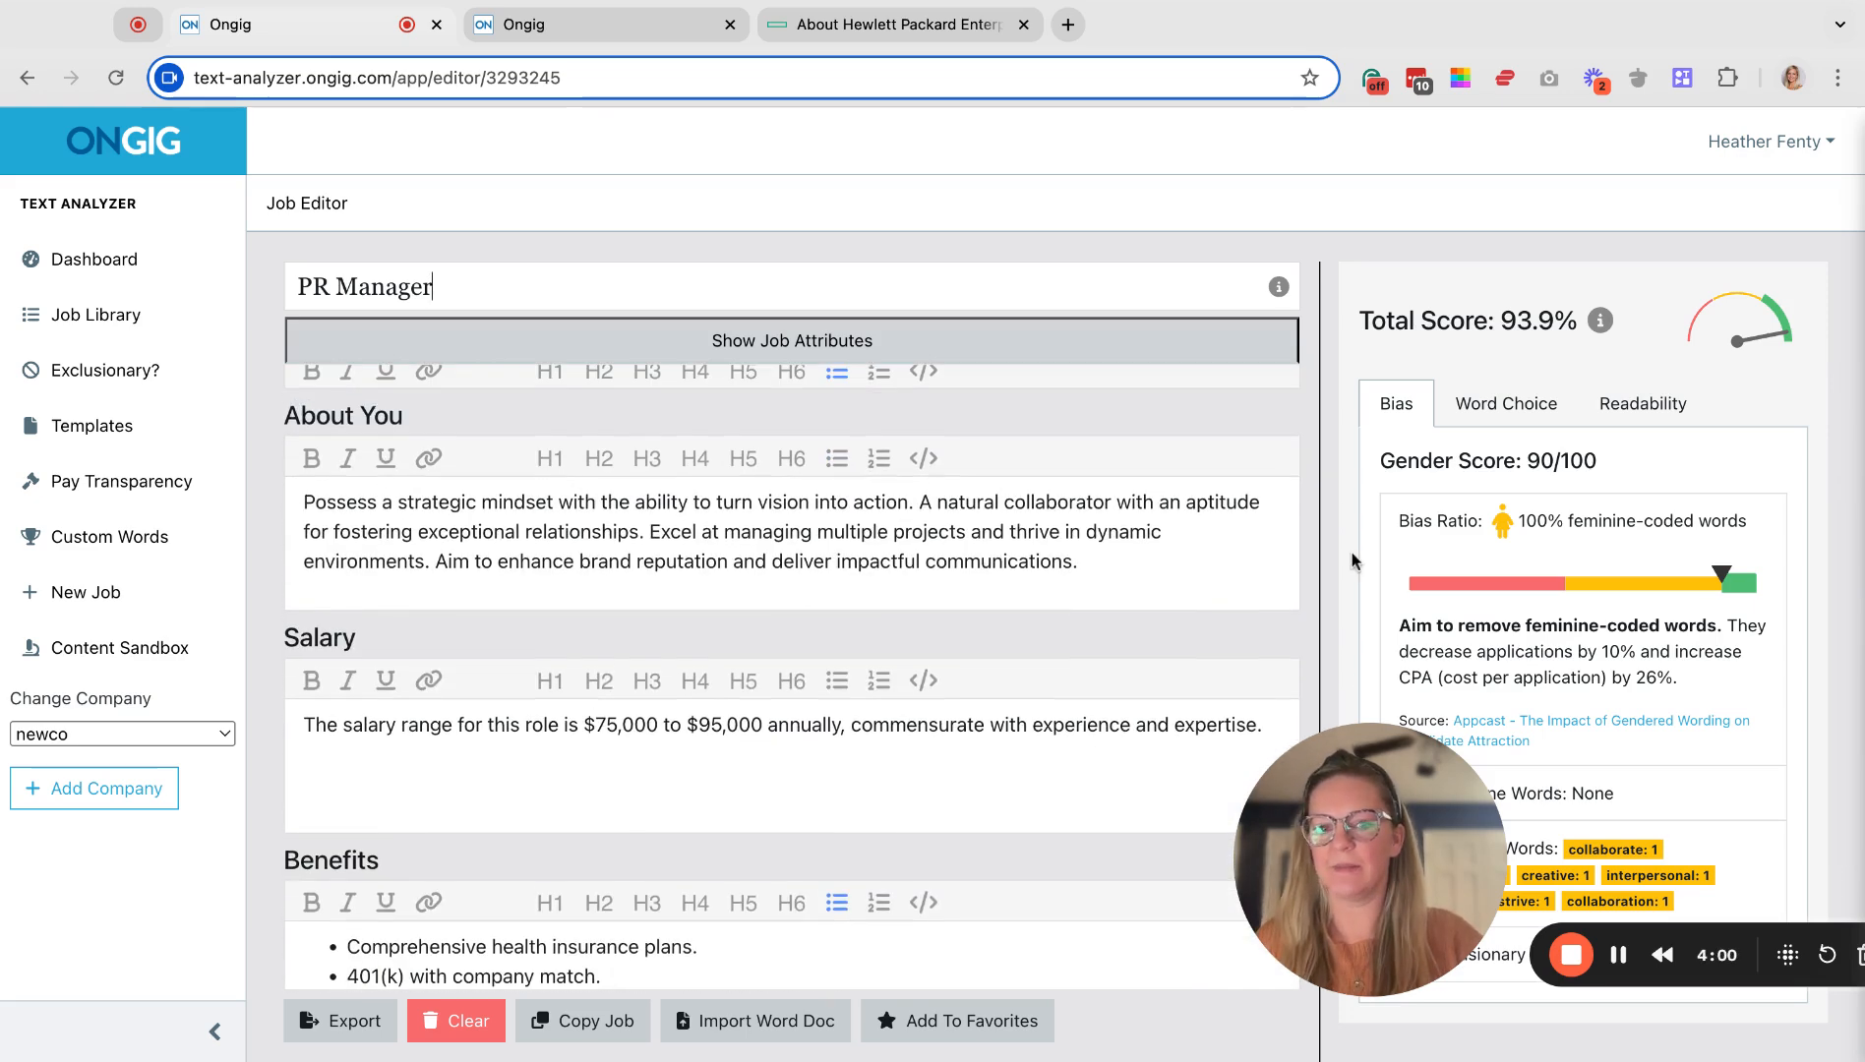
scroll(641, 558, down, 2)
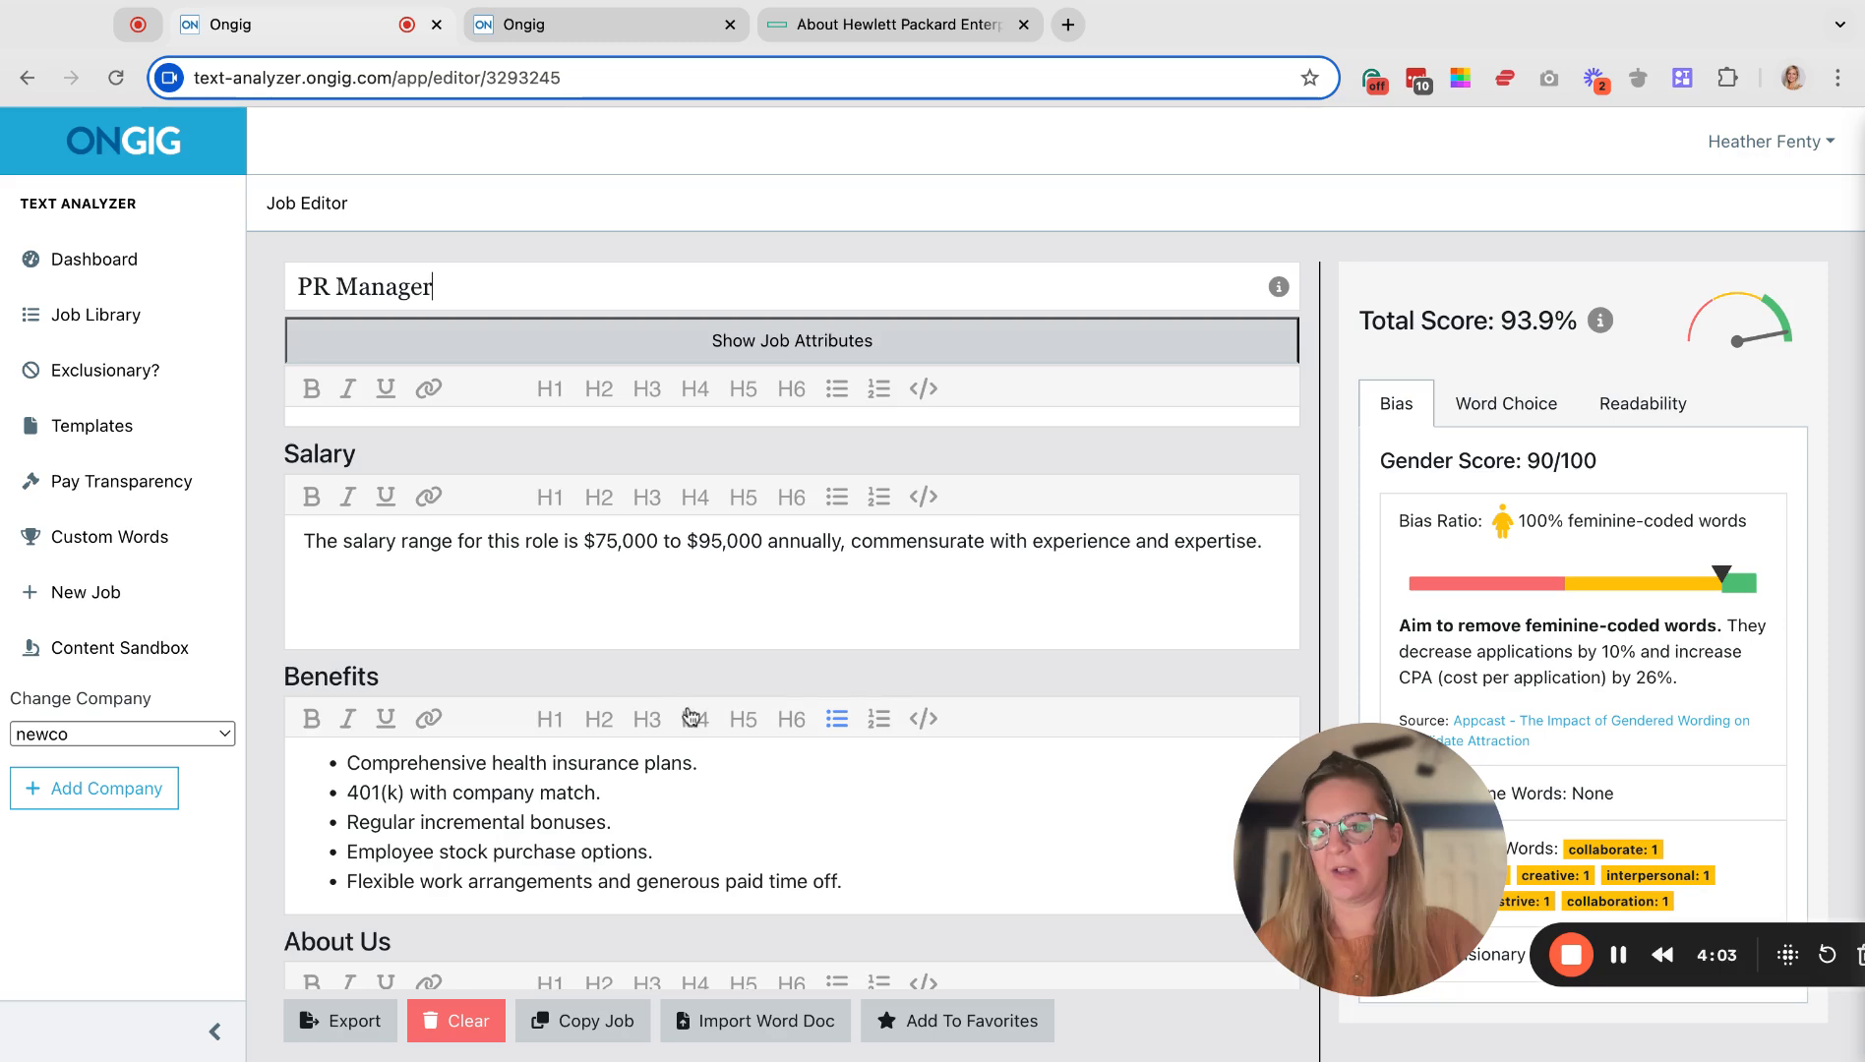
scroll(689, 757, down, 4)
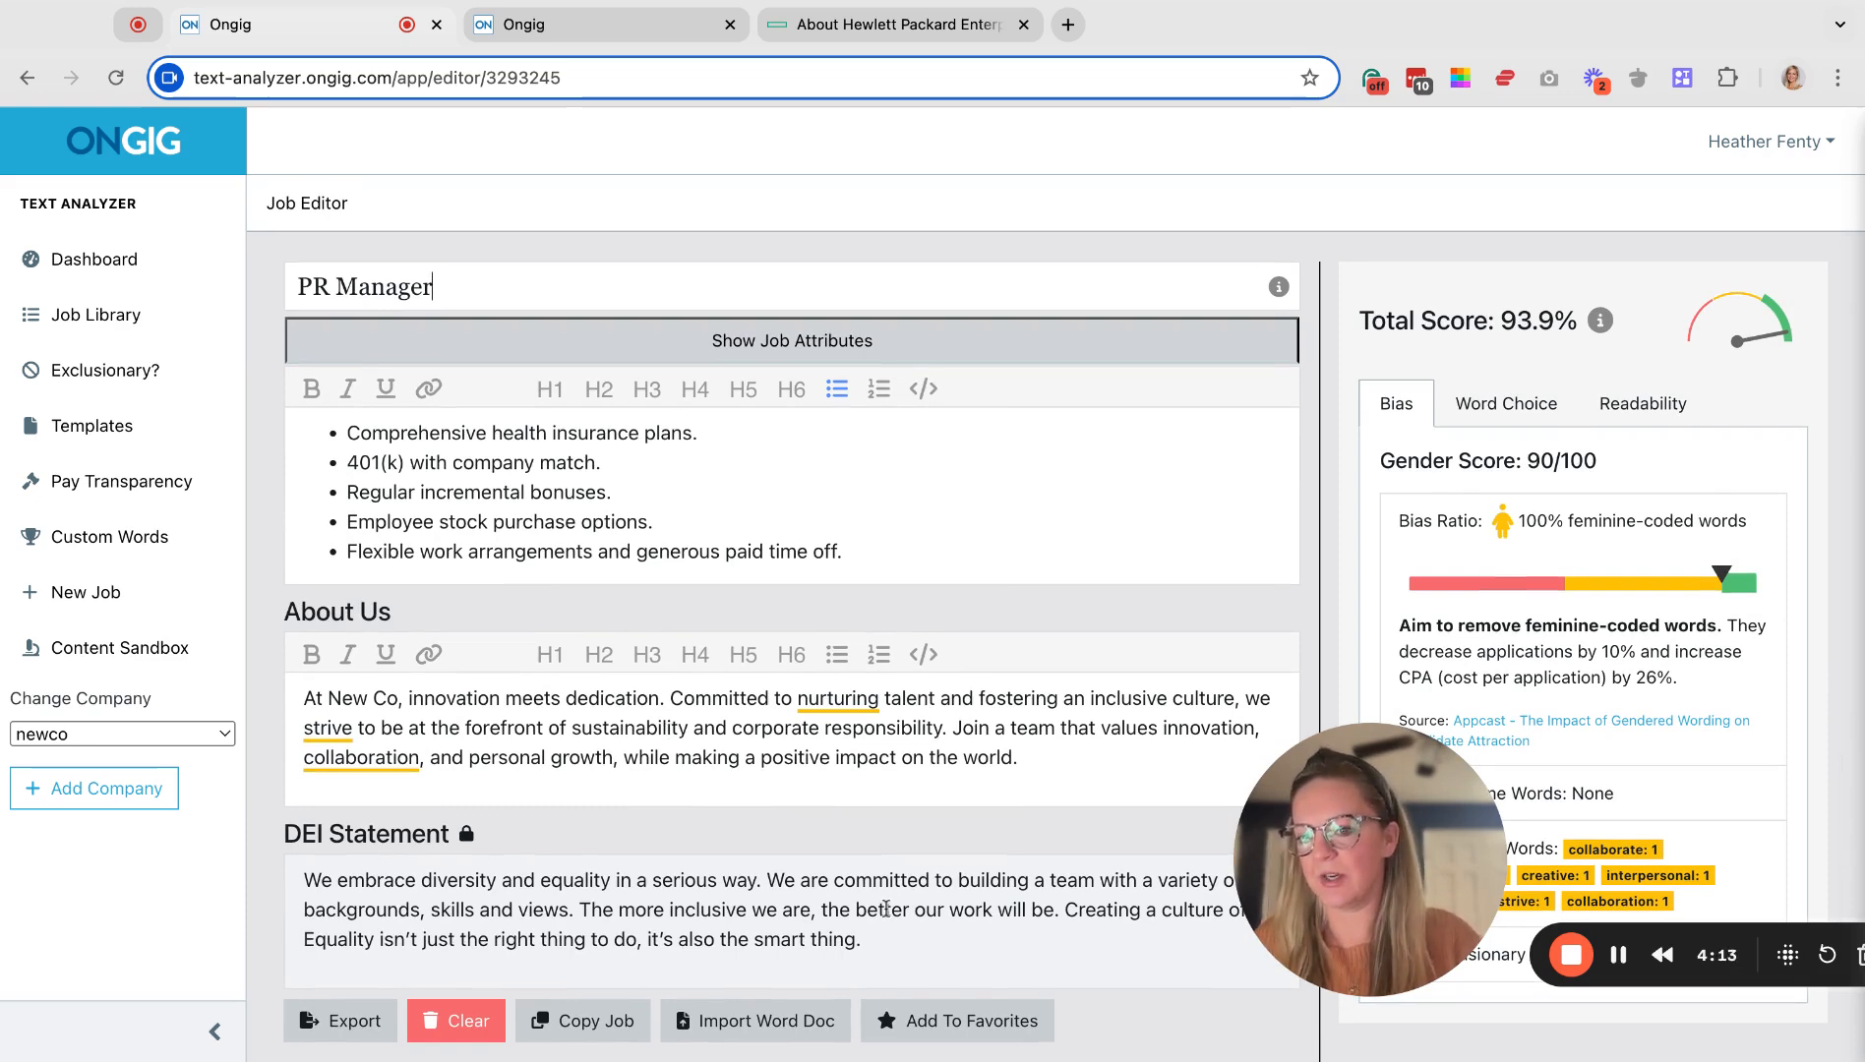
scroll(951, 782, up, 10)
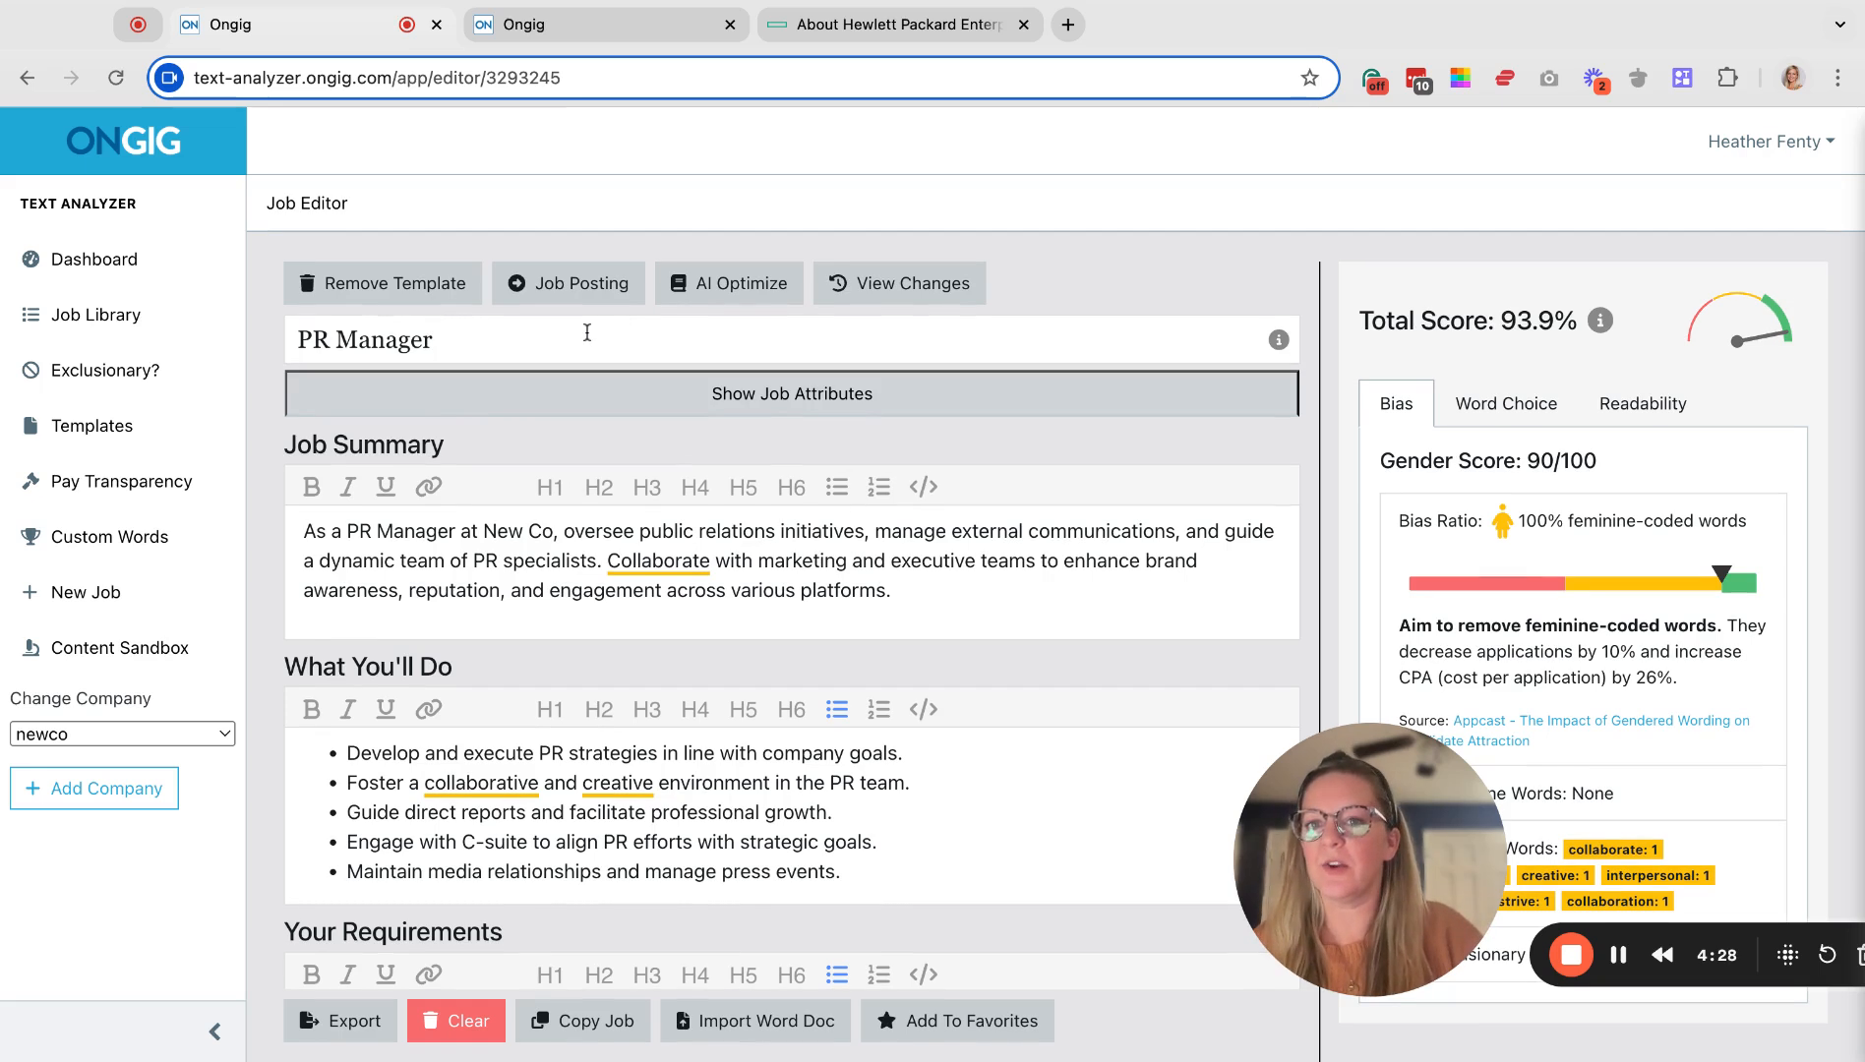
In the other Ongig tab, open the Job Posting Example HPE template from Templates.
click(610, 23)
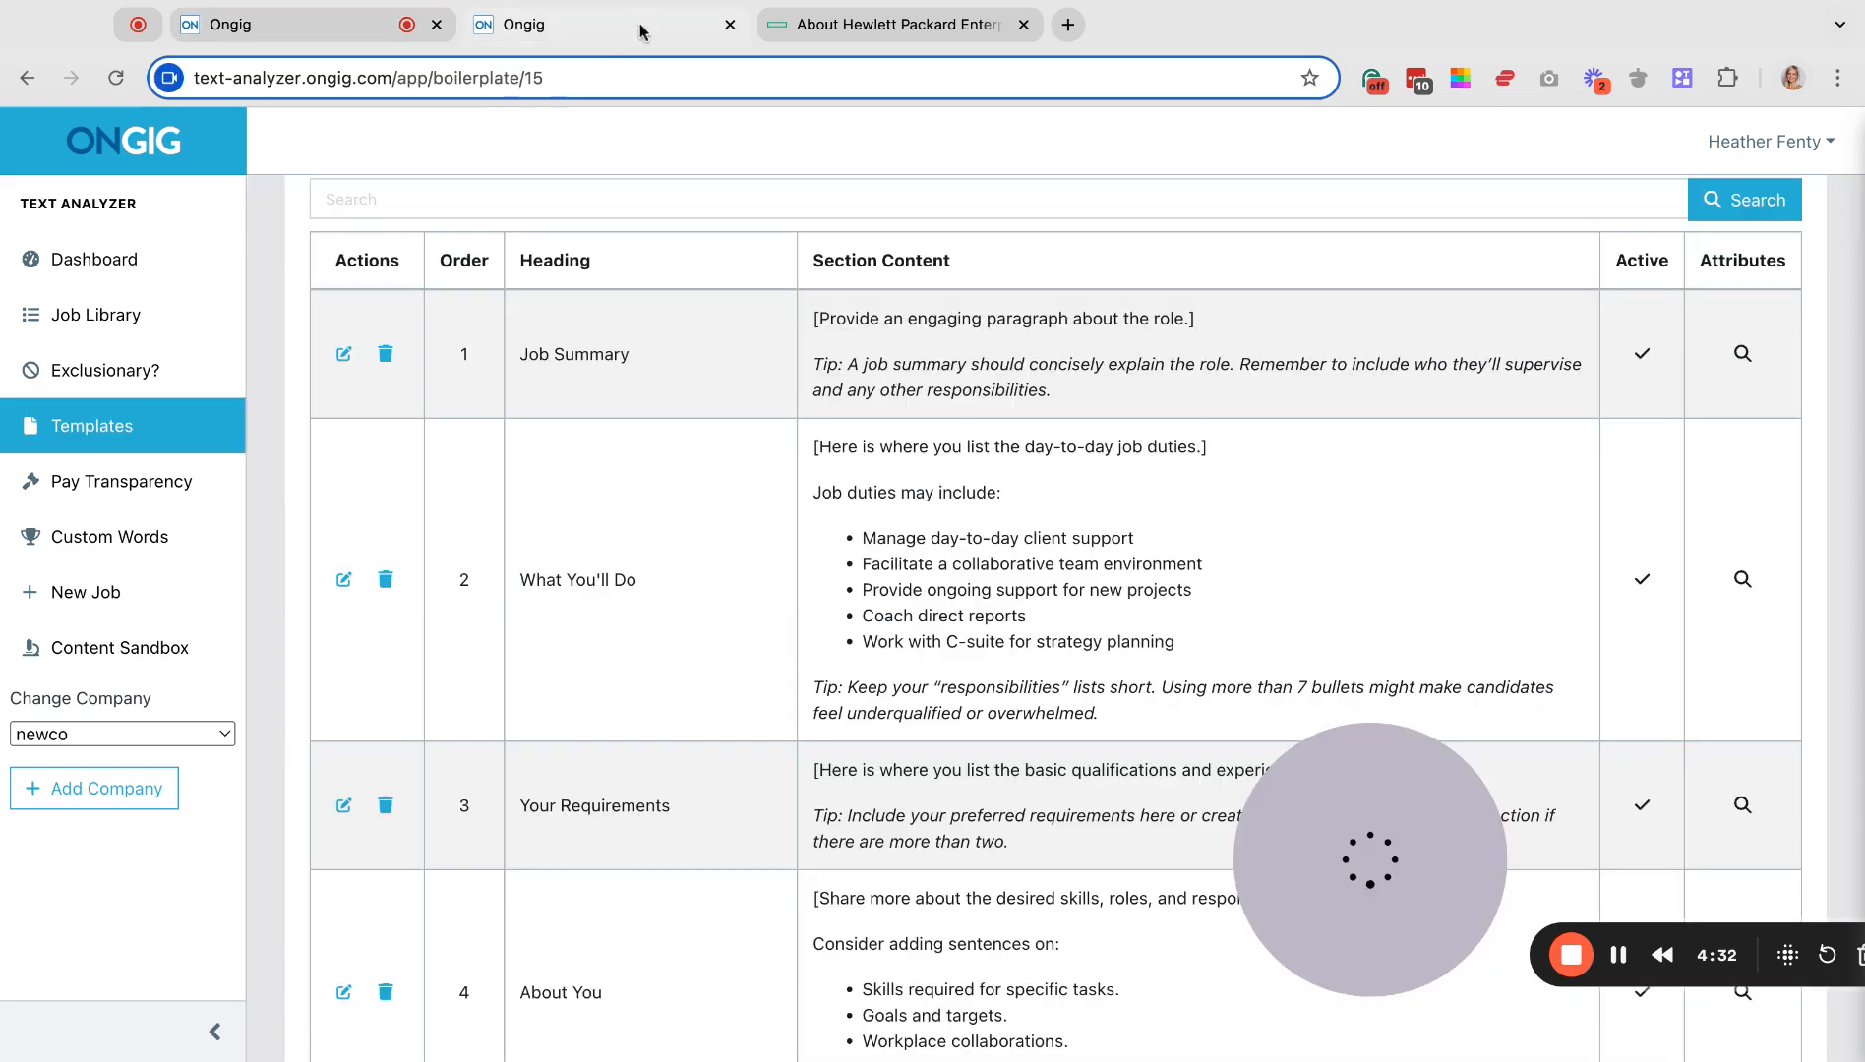
click(92, 425)
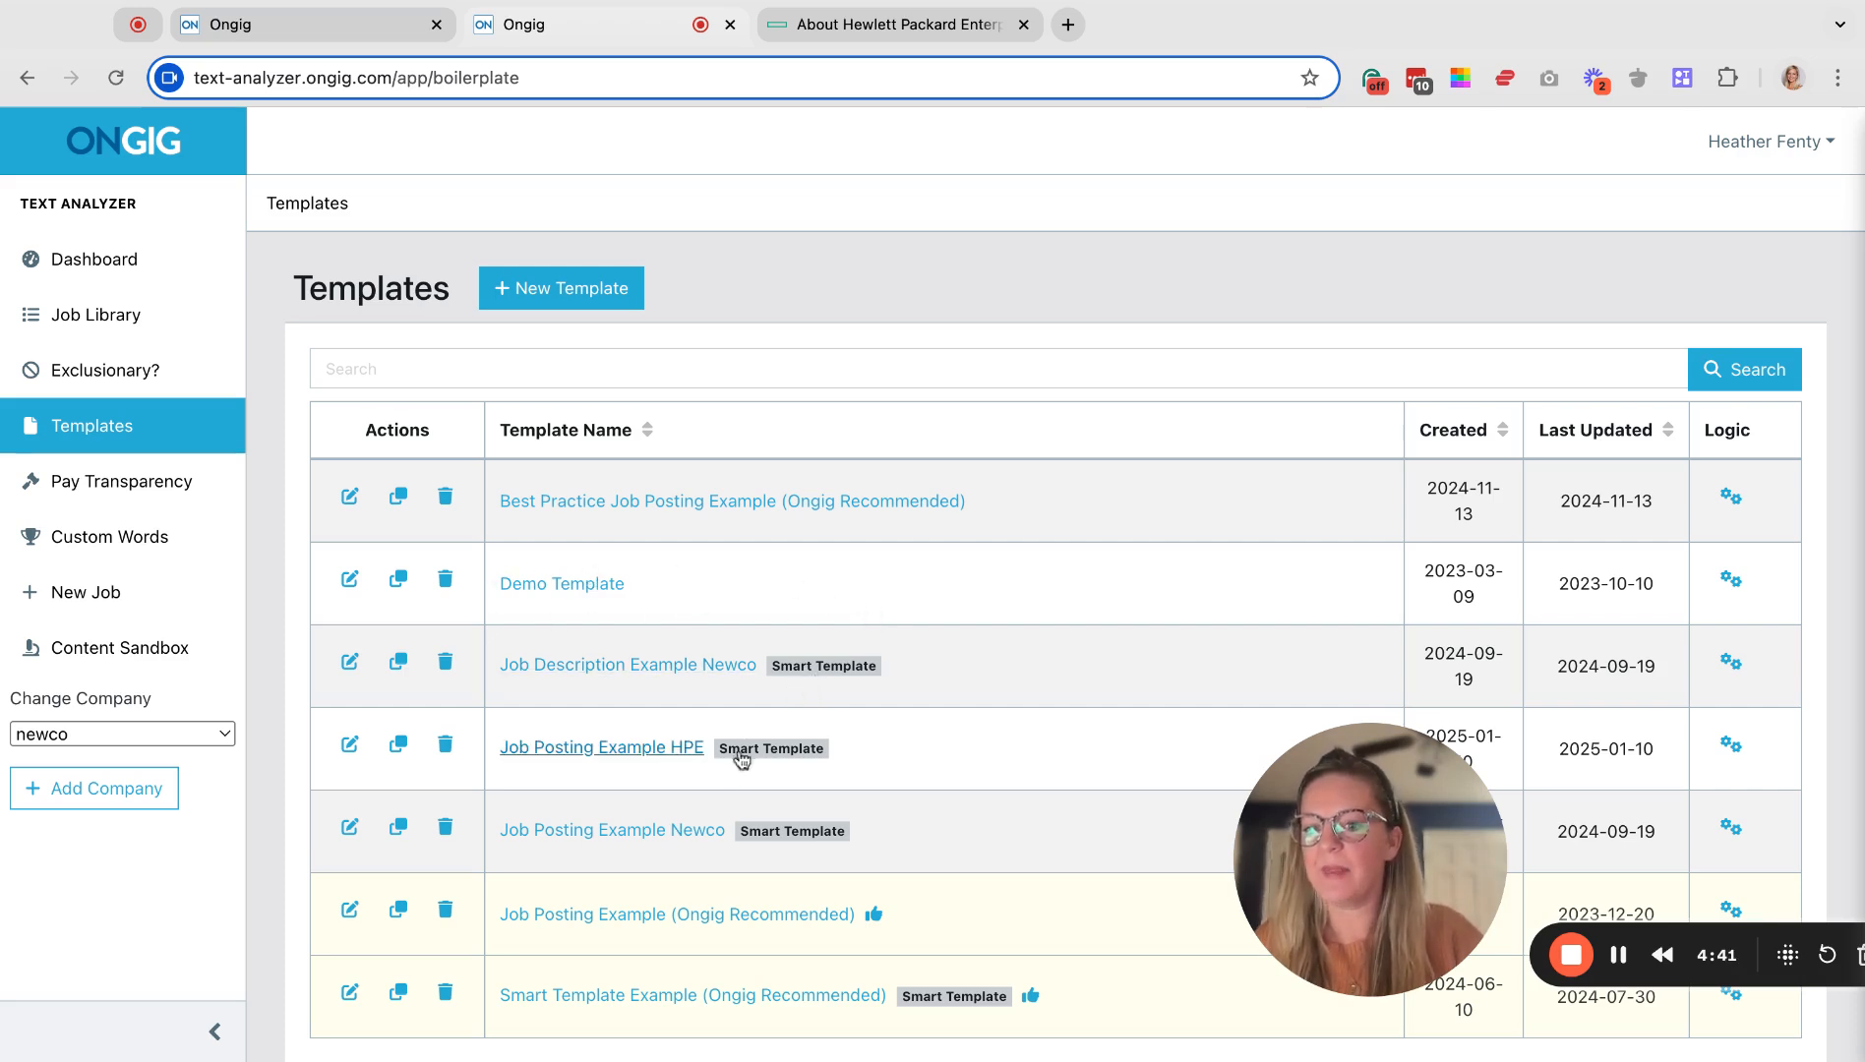
click(576, 753)
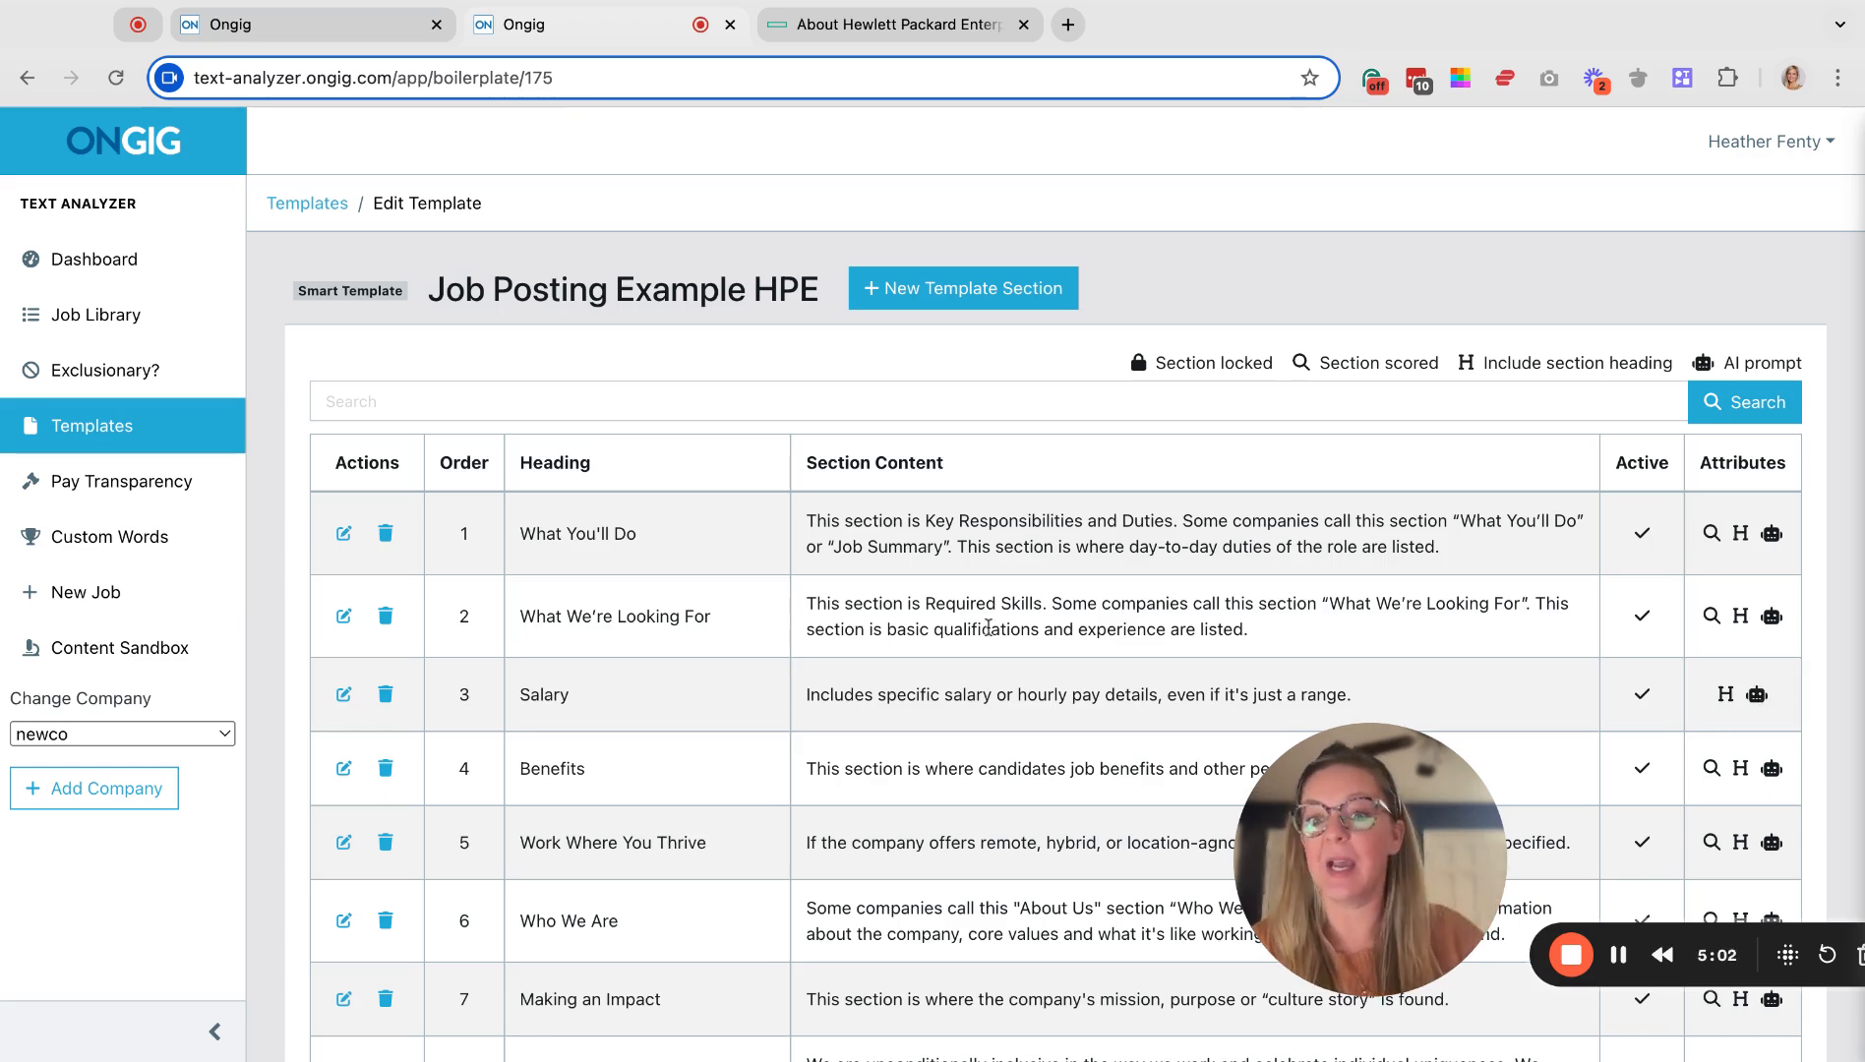
scroll(987, 627, down, 5)
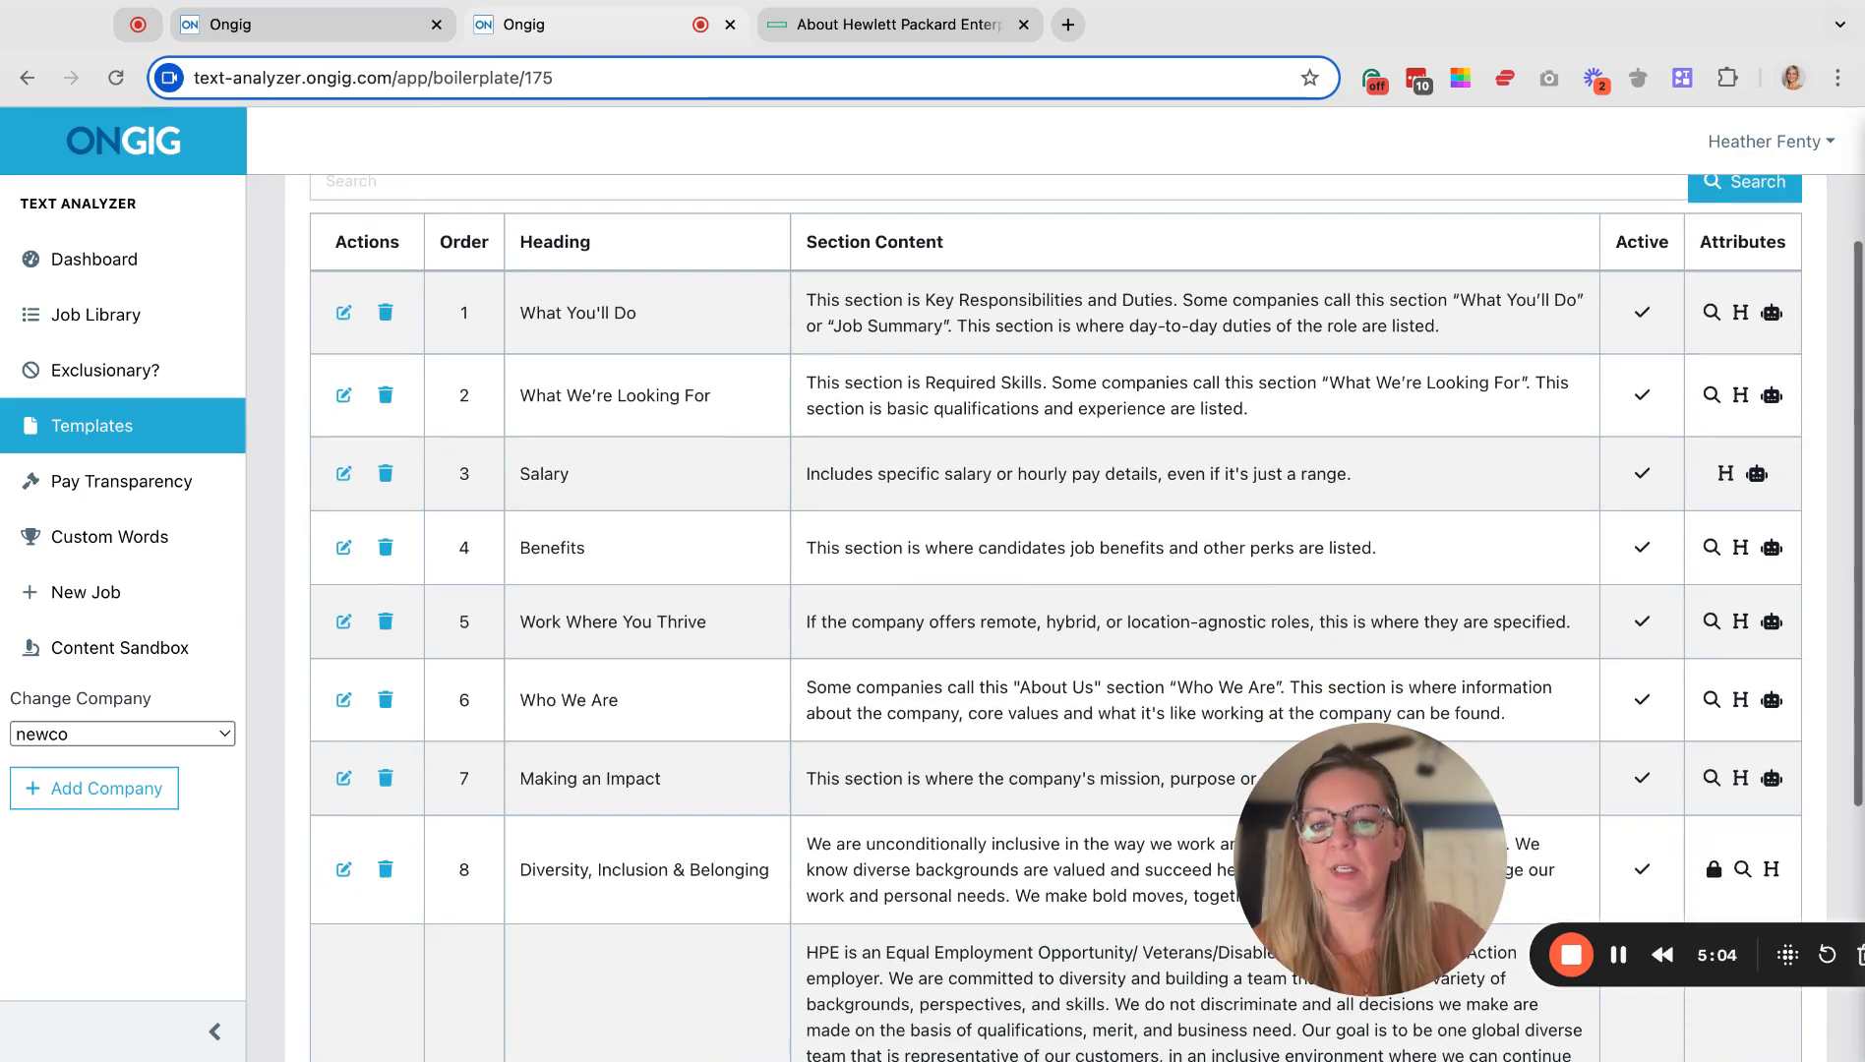
scroll(1694, 454, down, 8)
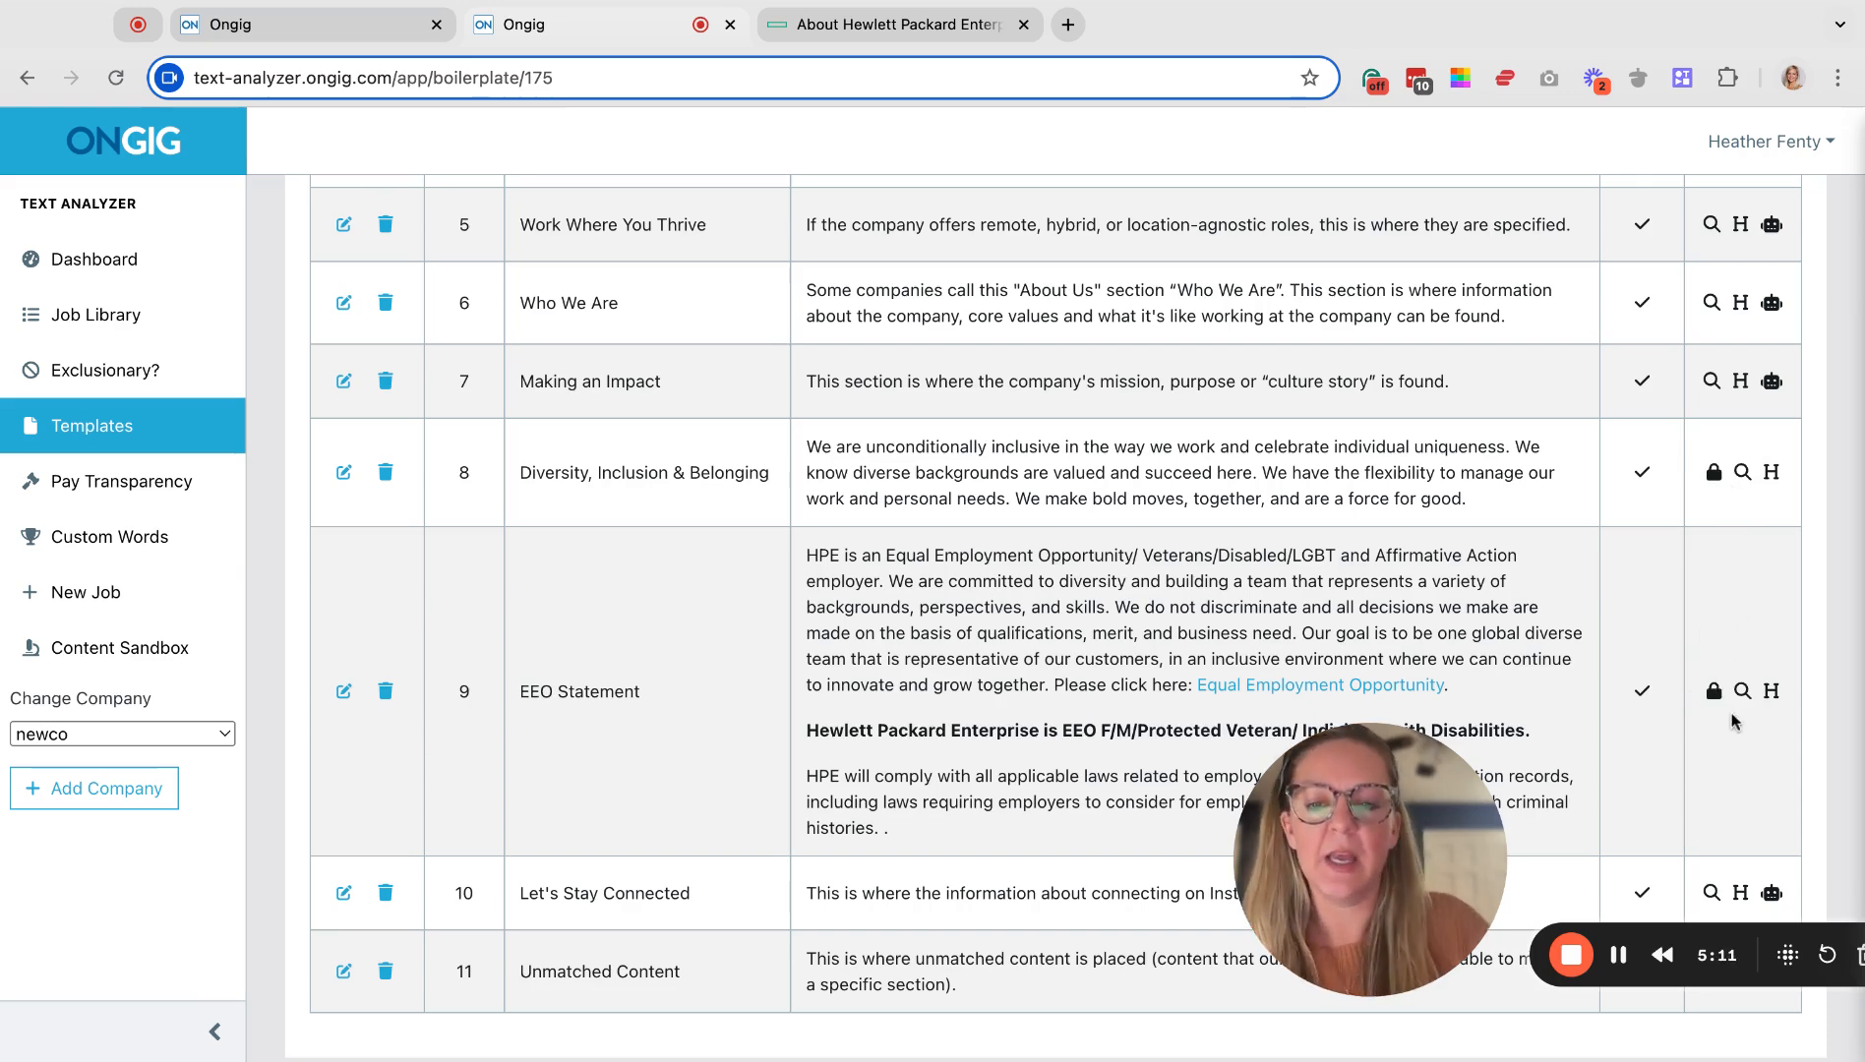
scroll(1726, 699, up, 12)
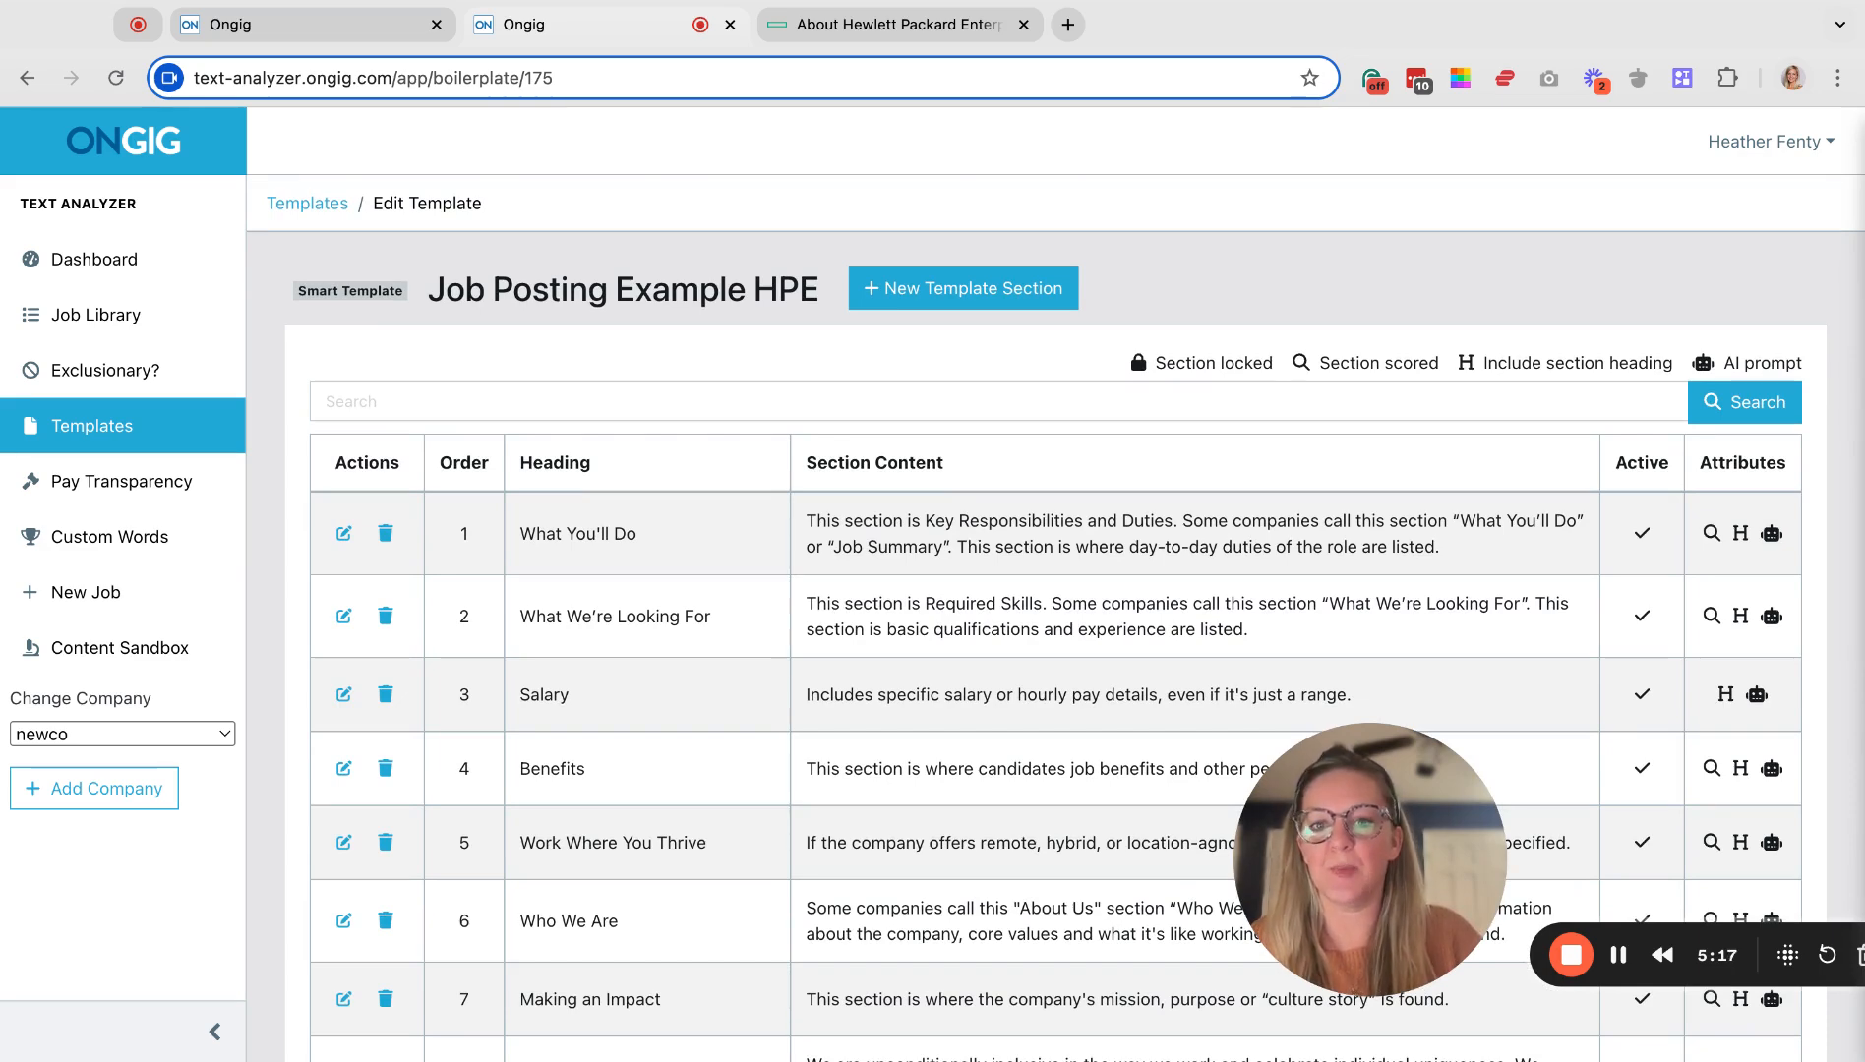
scroll(1082, 620, down, 4)
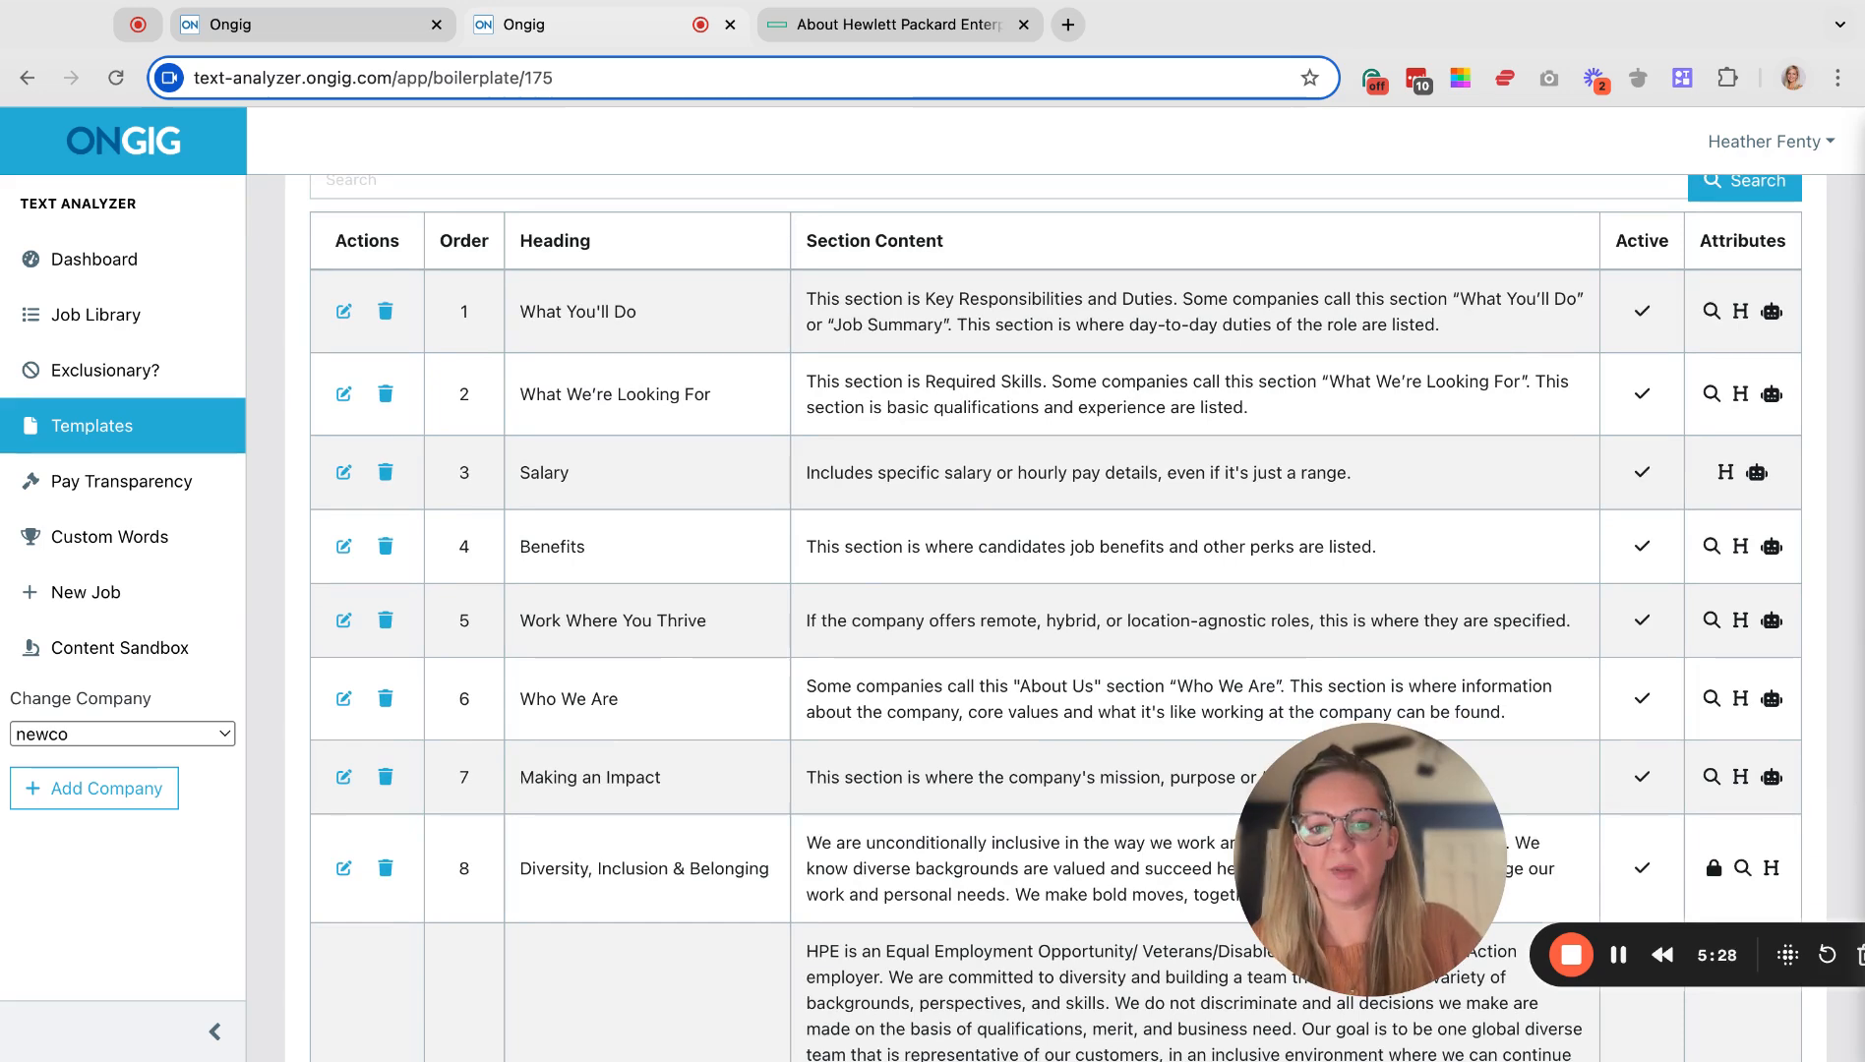
scroll(602, 849, down, 3)
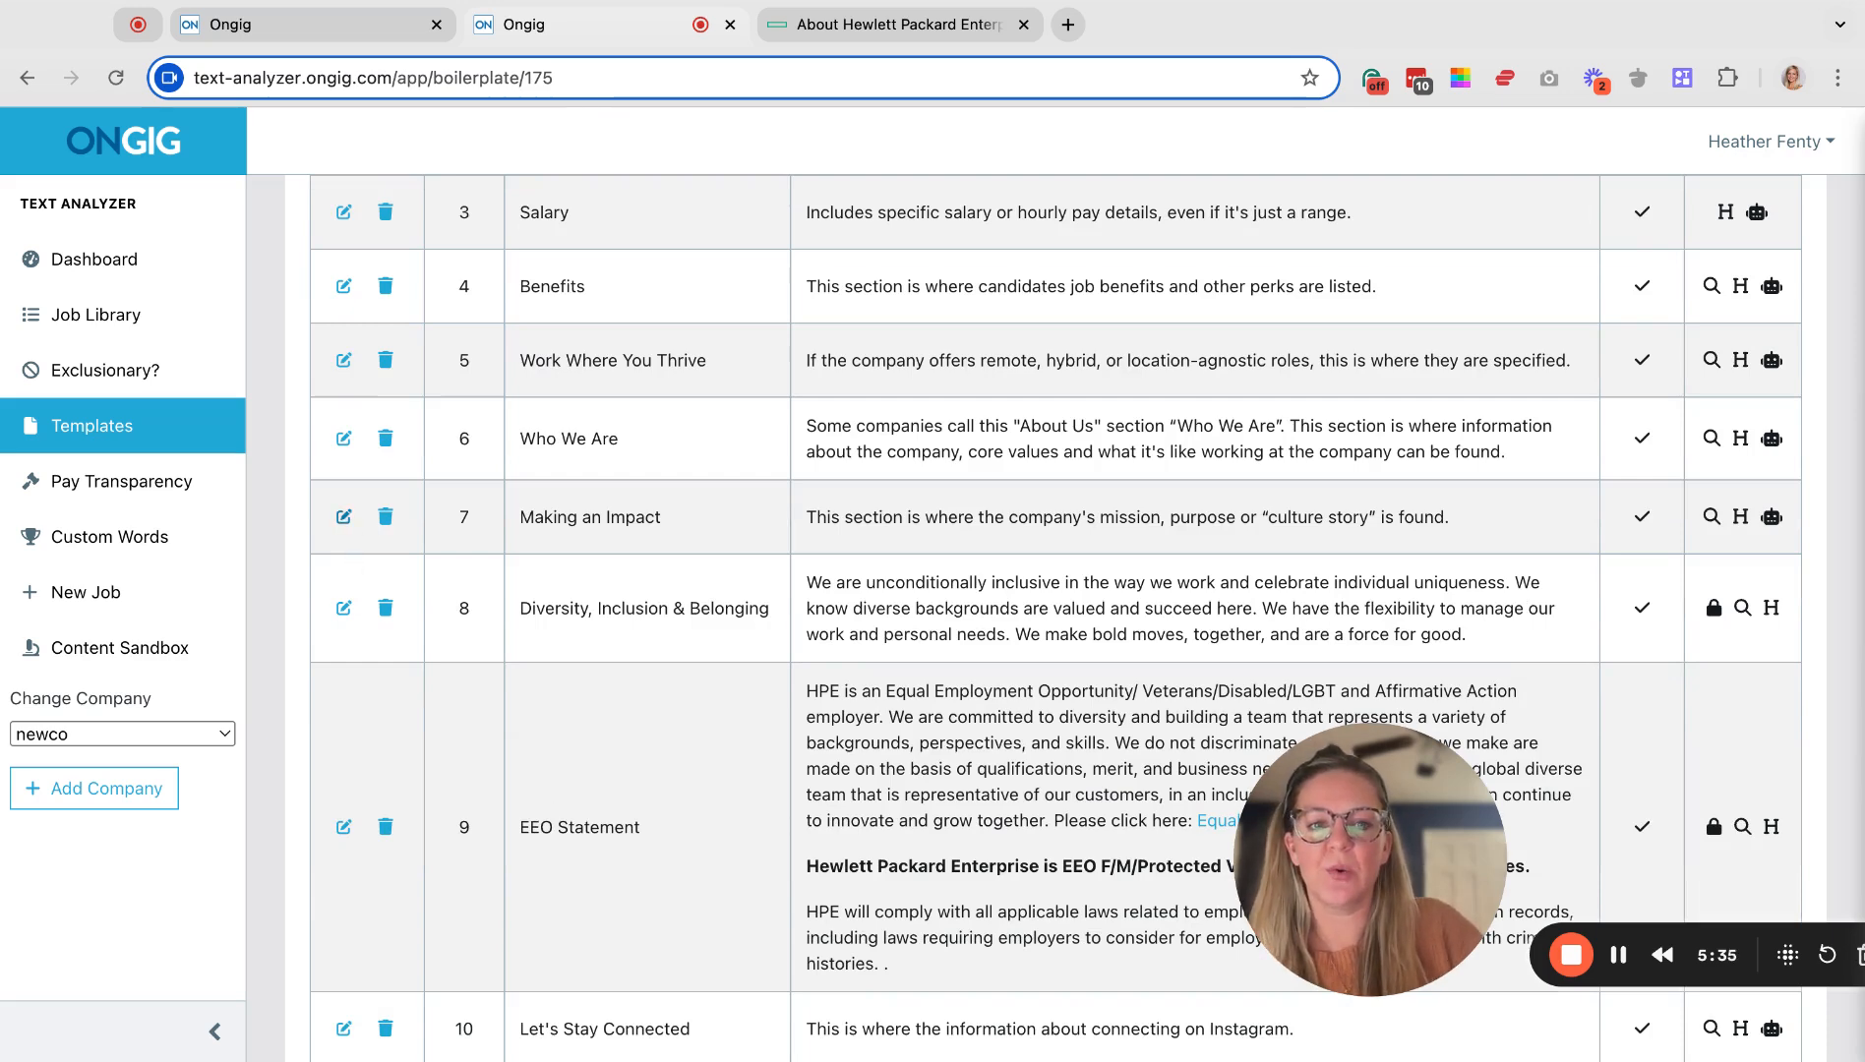
Change 'create a' to 'write a' in the Making an Impact AI prompt and save the section.
click(343, 517)
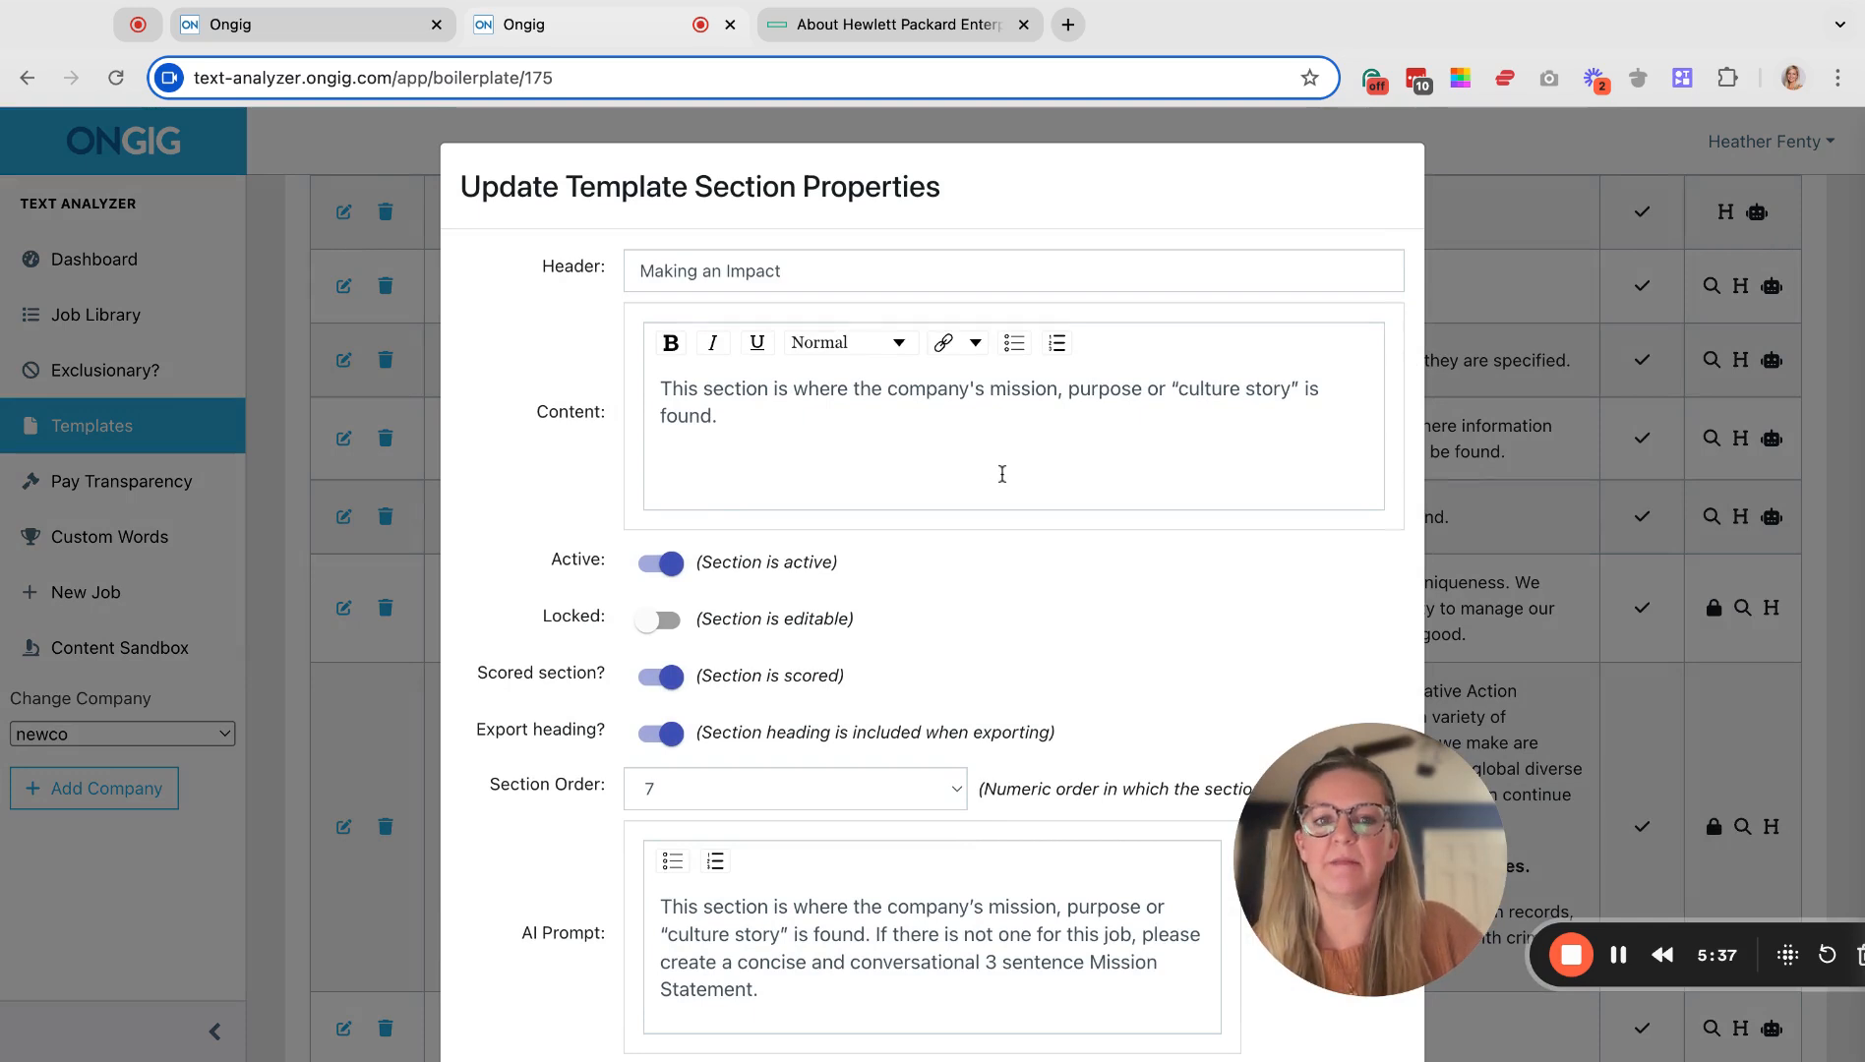
scroll(1002, 474, down, 3)
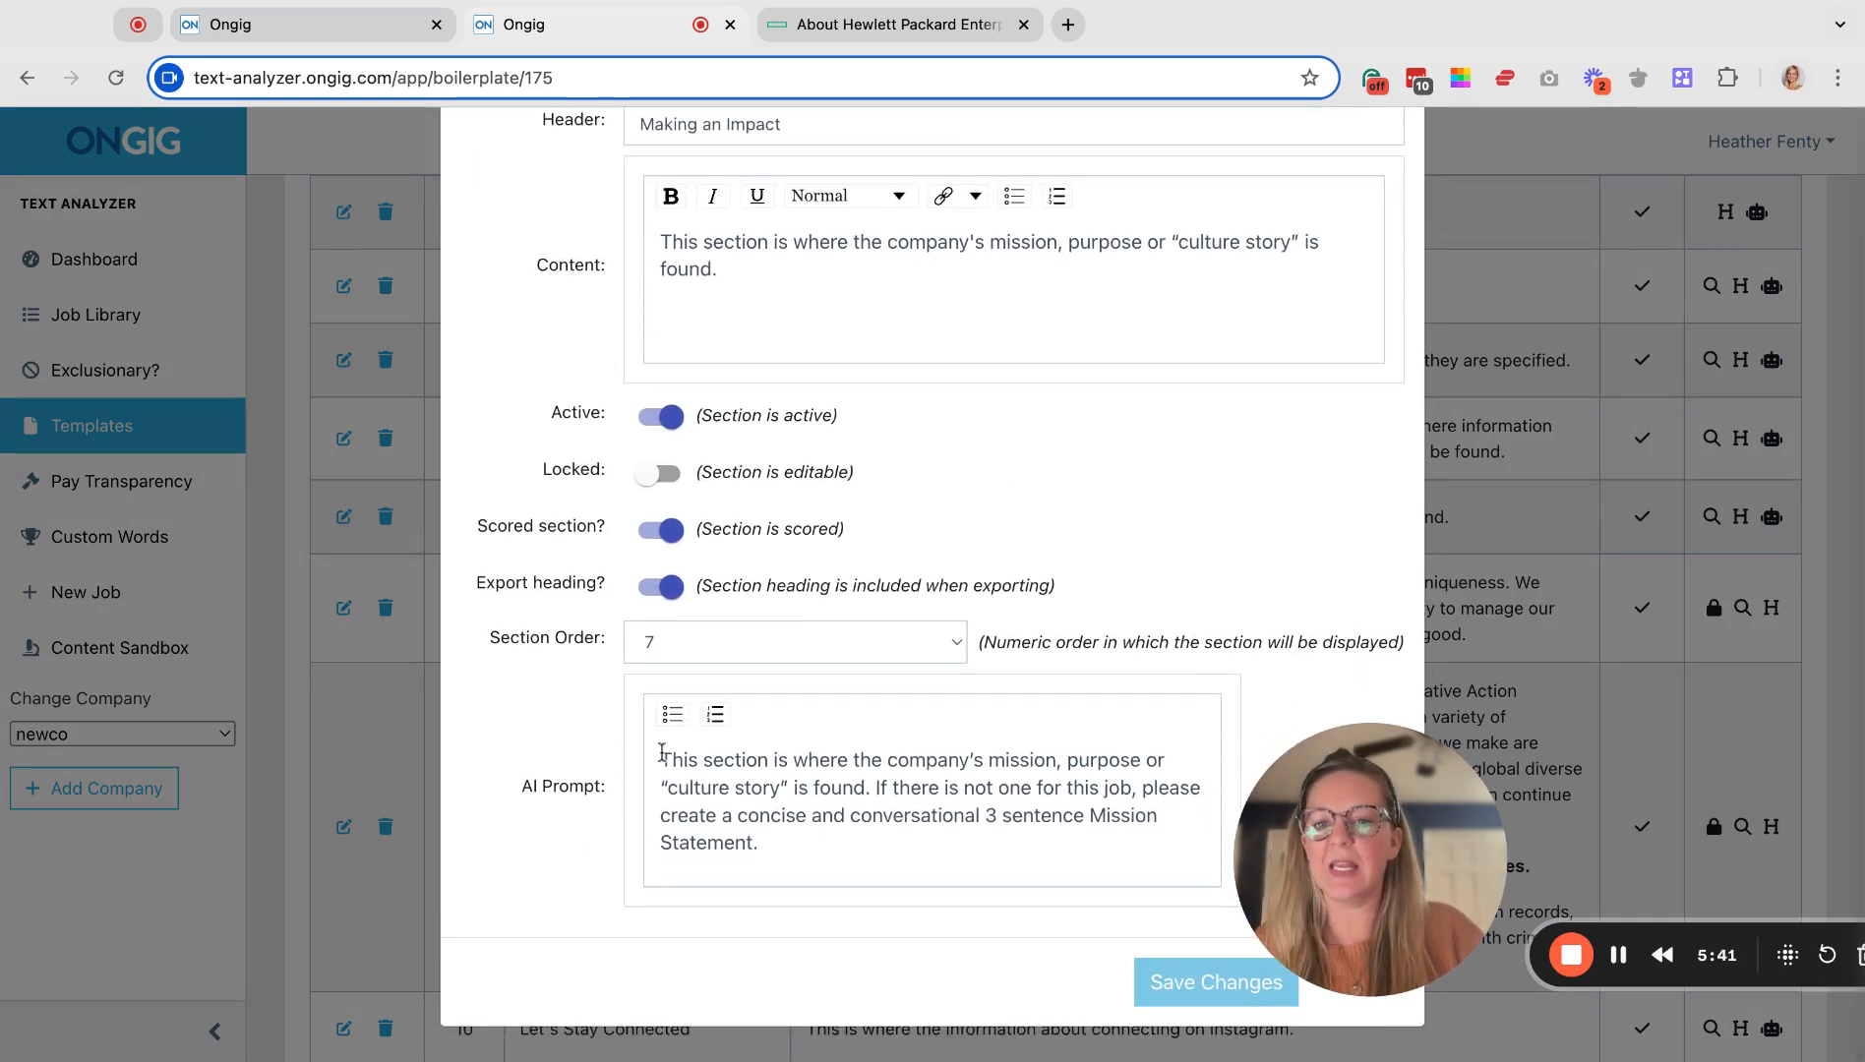
drag(662, 753, 798, 870)
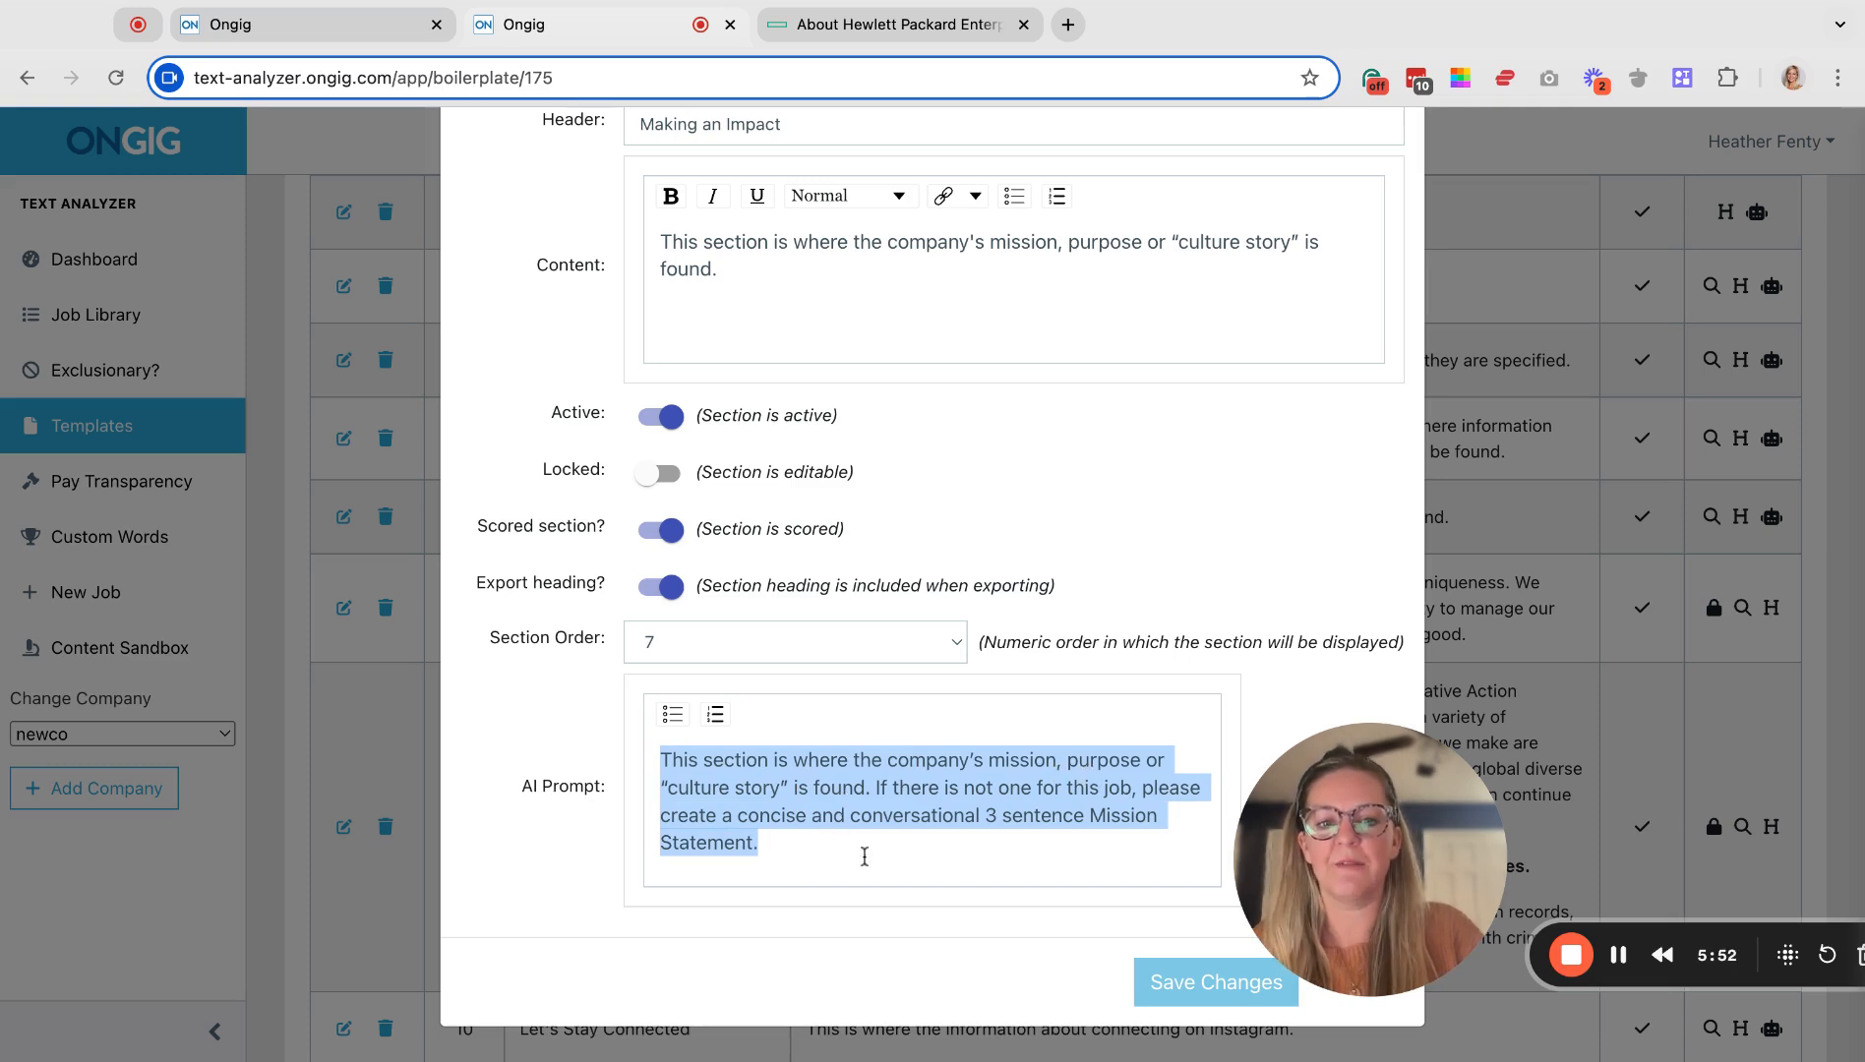
click(865, 857)
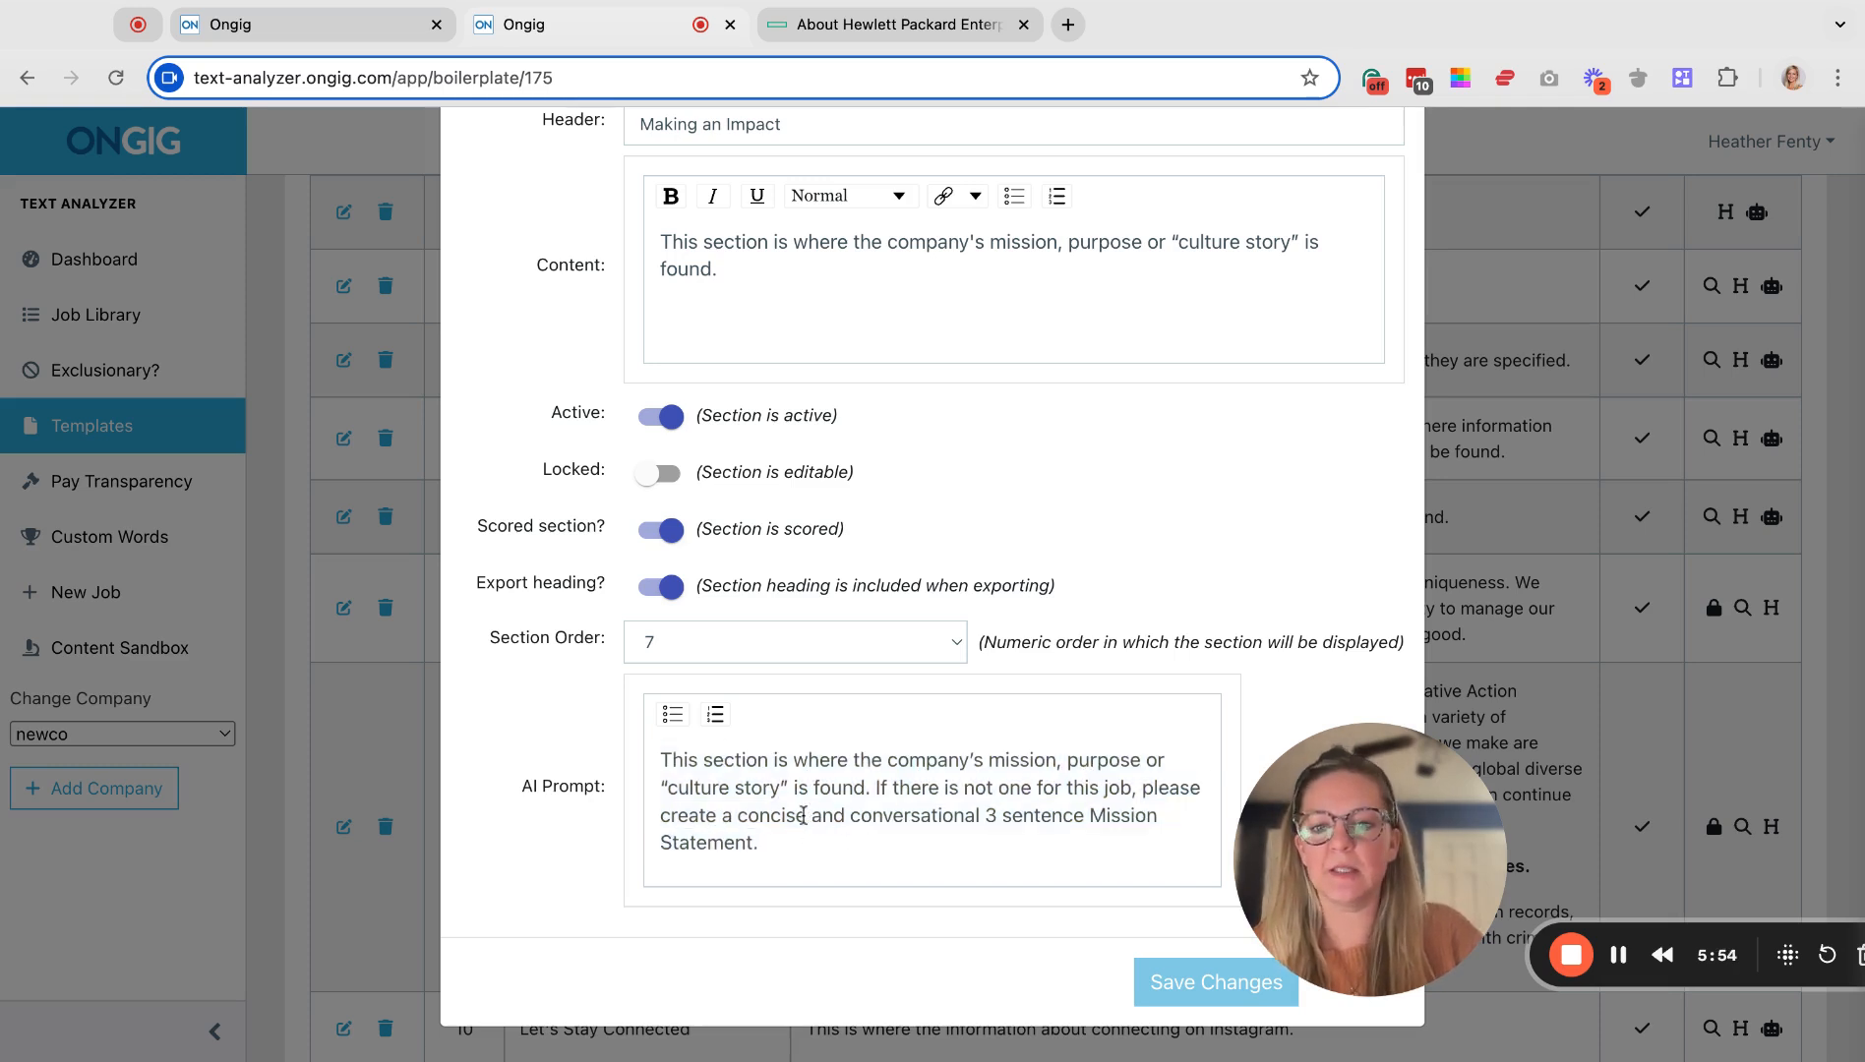
drag(659, 815, 735, 815)
text(write a)
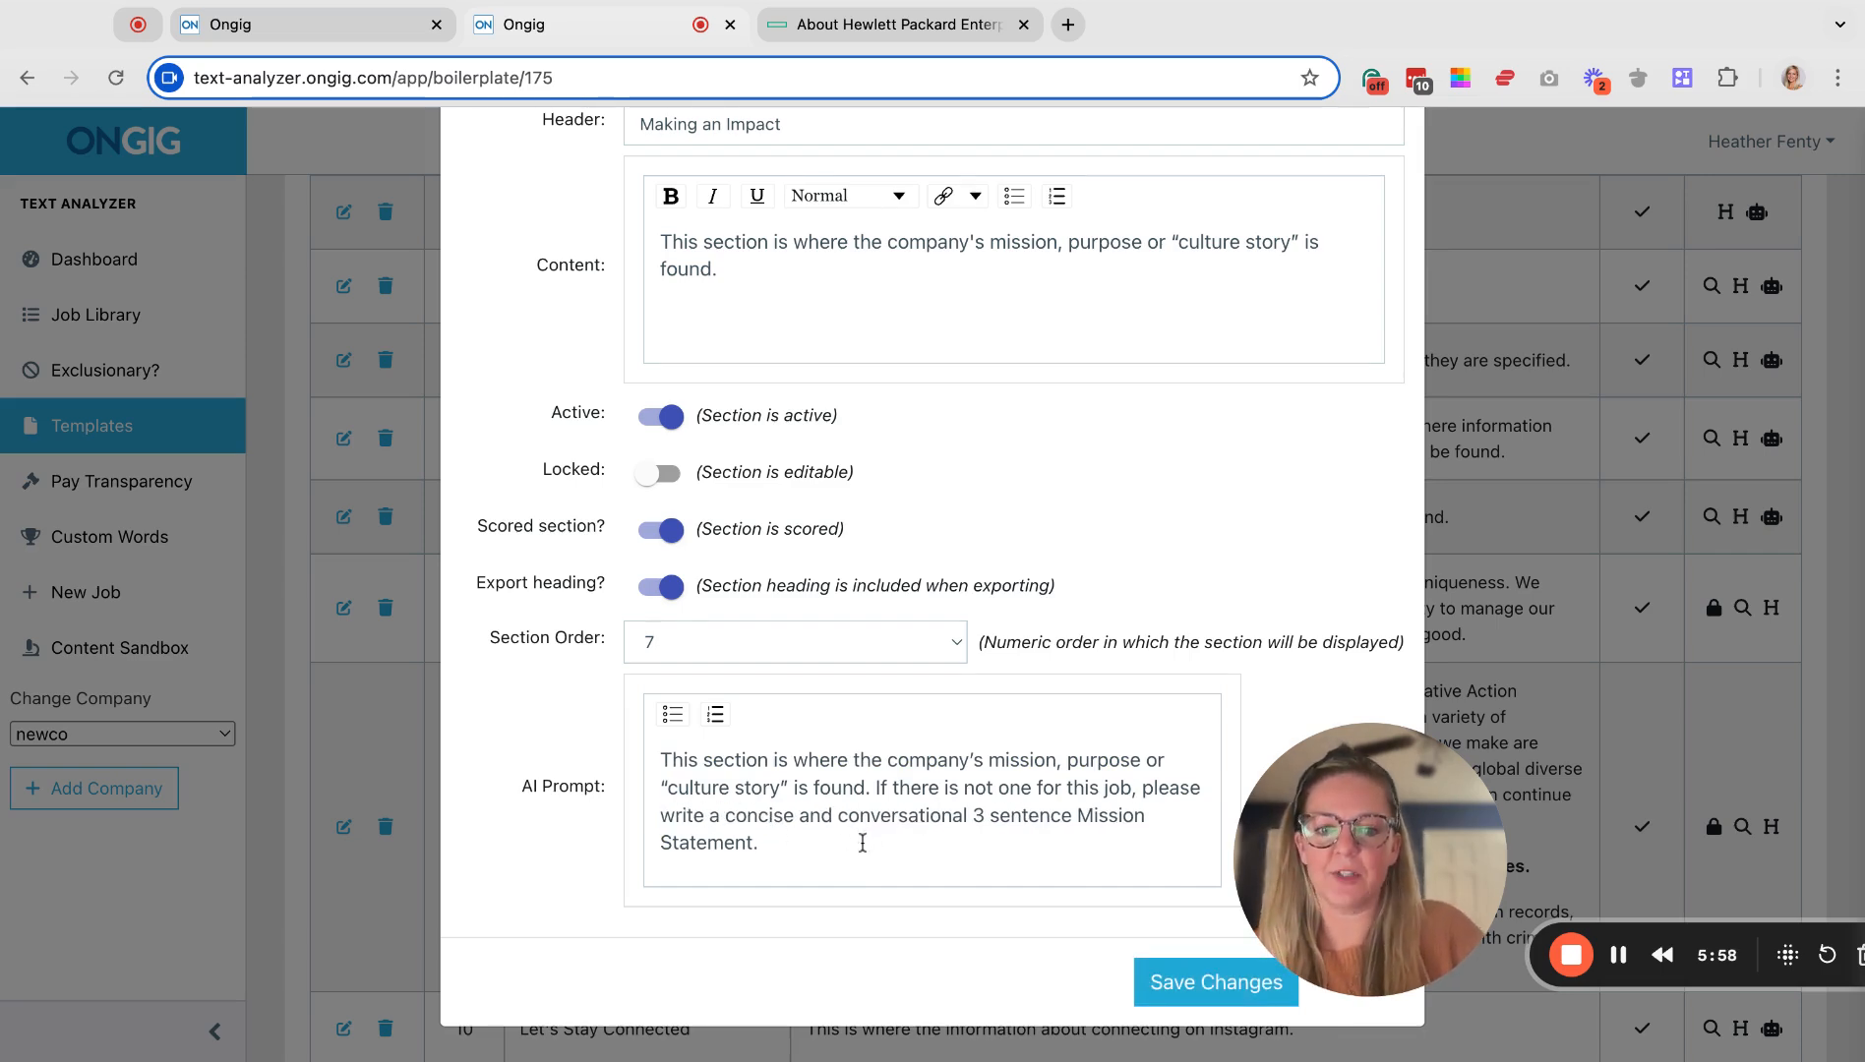
click(1205, 986)
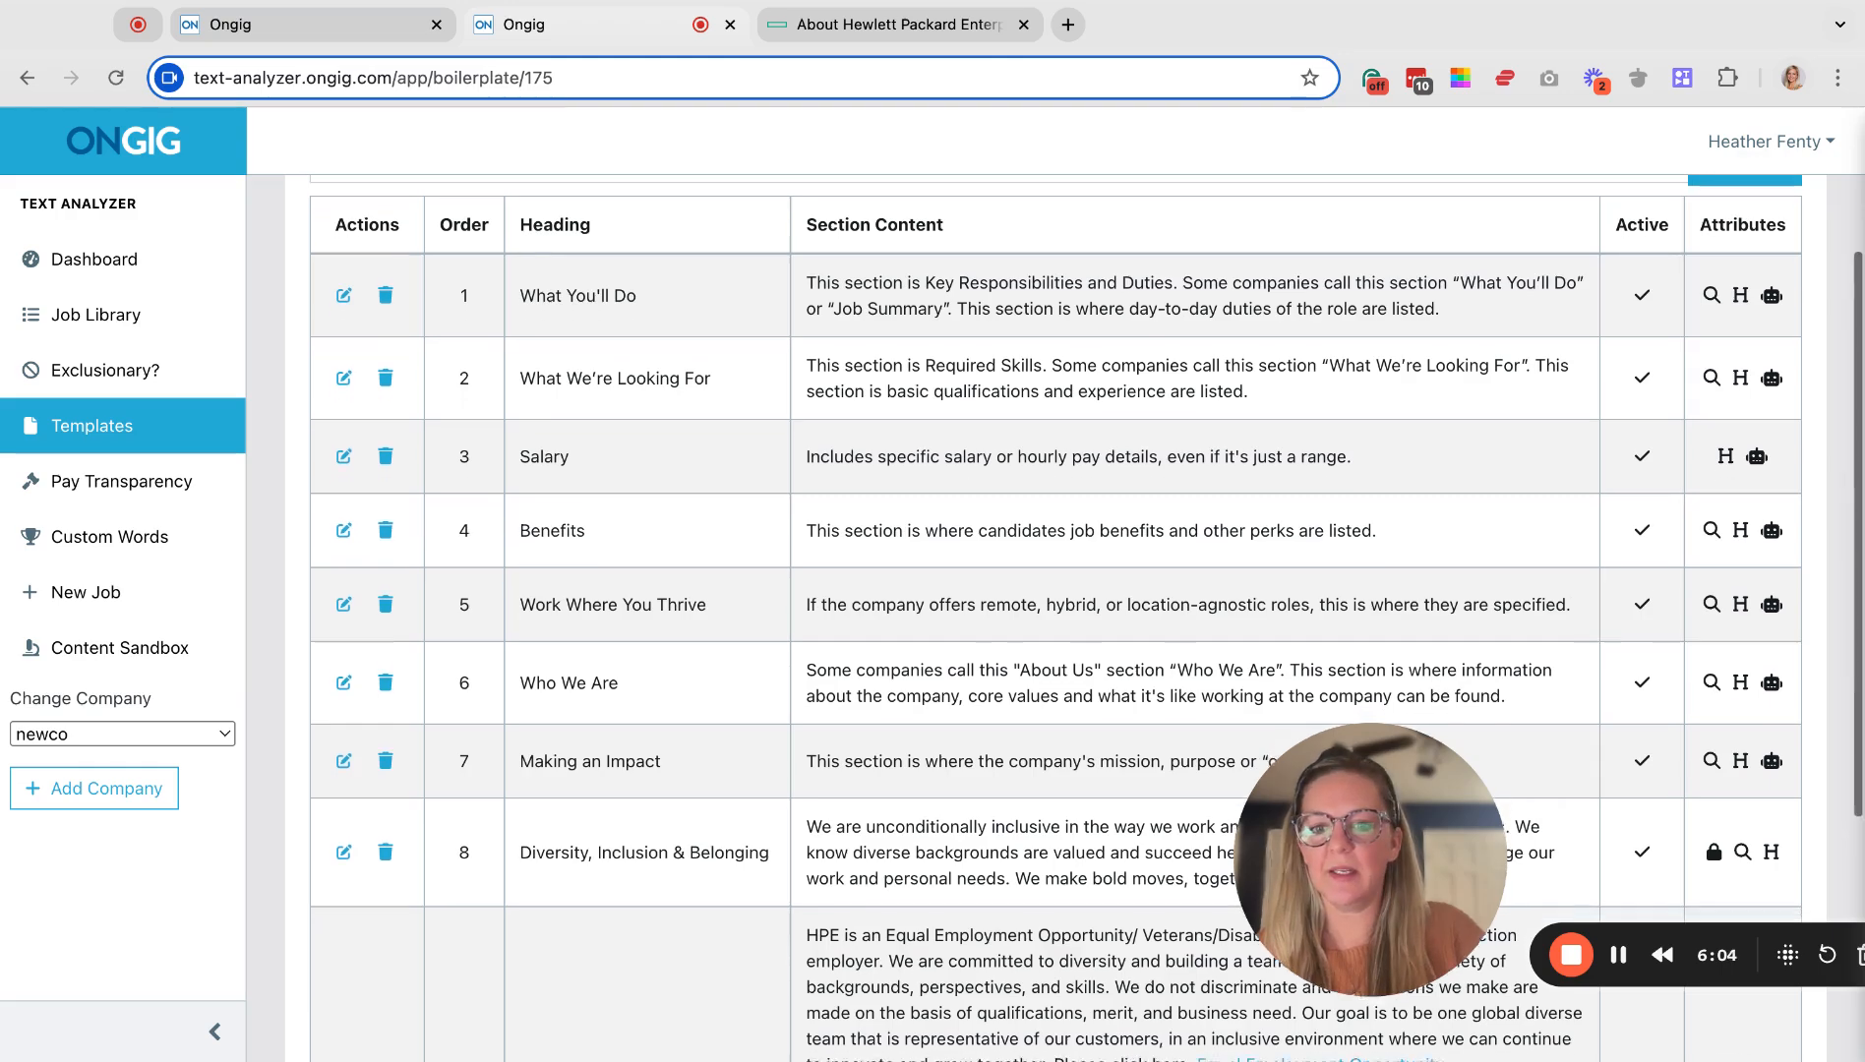
scroll(1086, 615, down, 2)
scroll(1087, 615, down, 3)
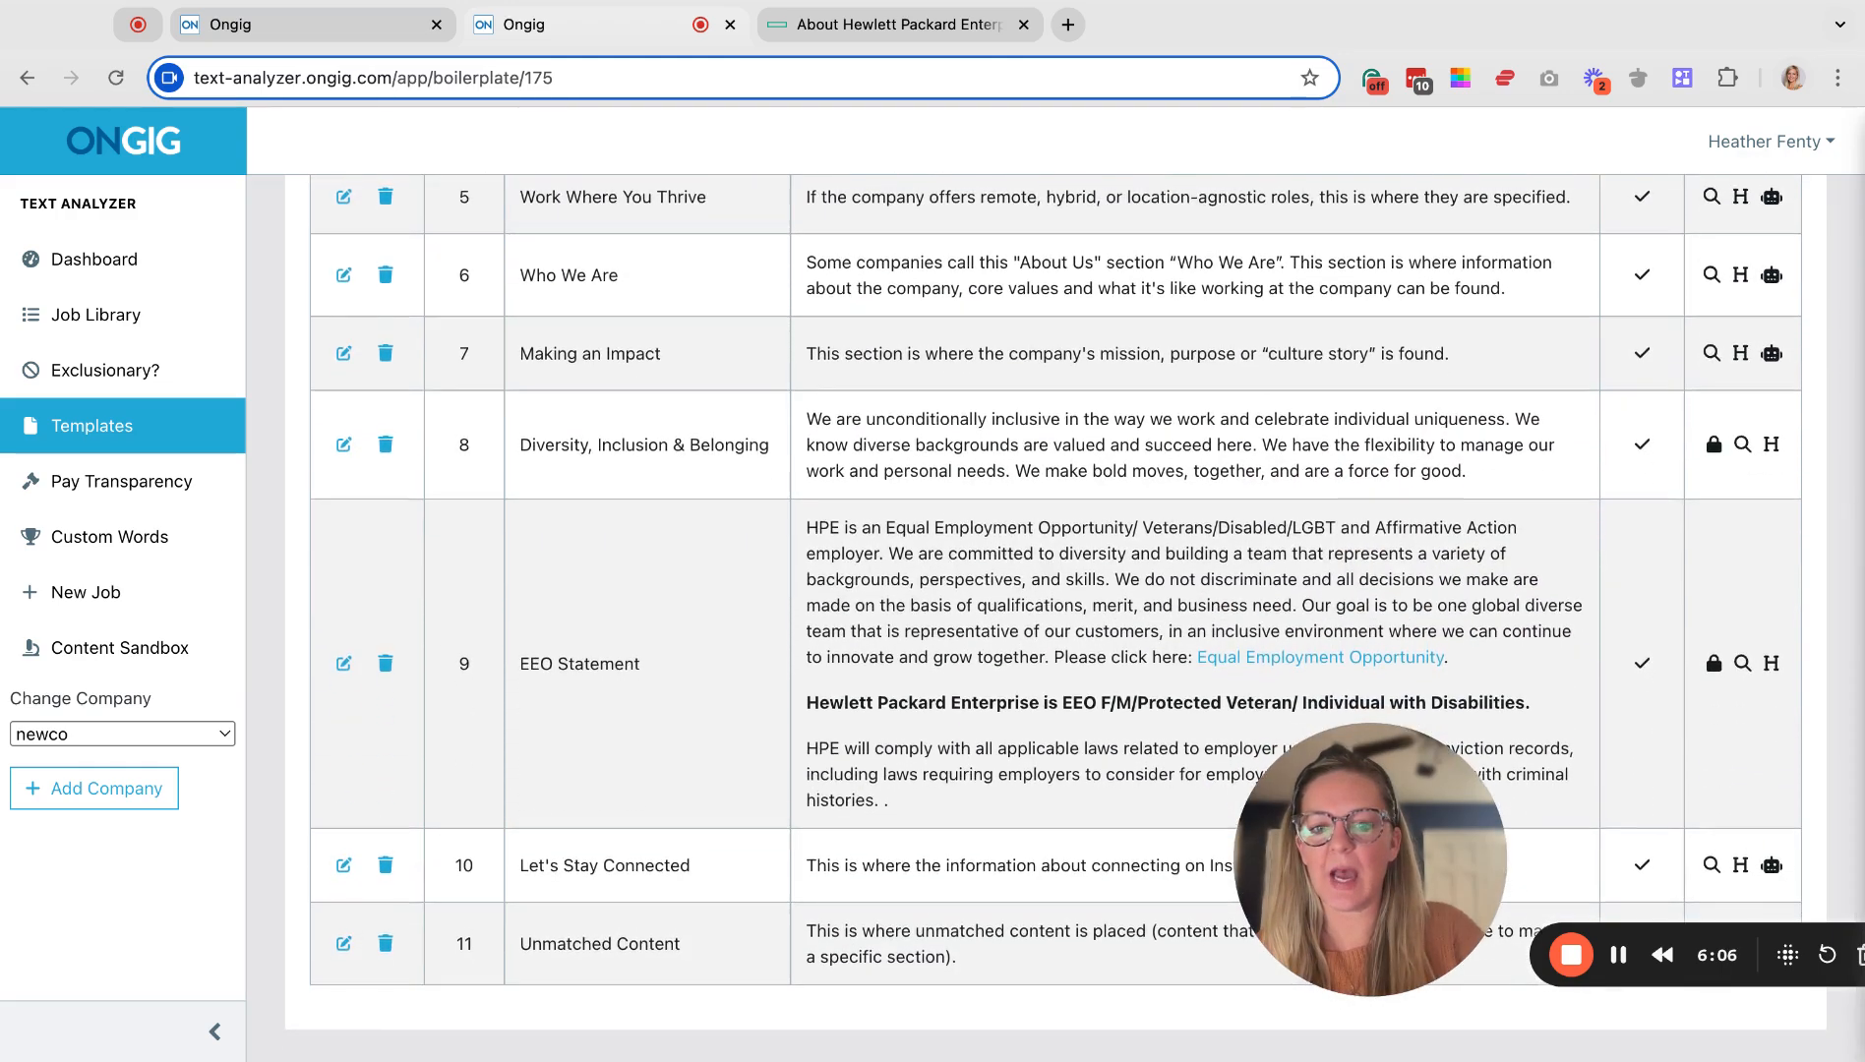
scroll(1086, 614, up, 4)
scroll(449, 502, up, 2)
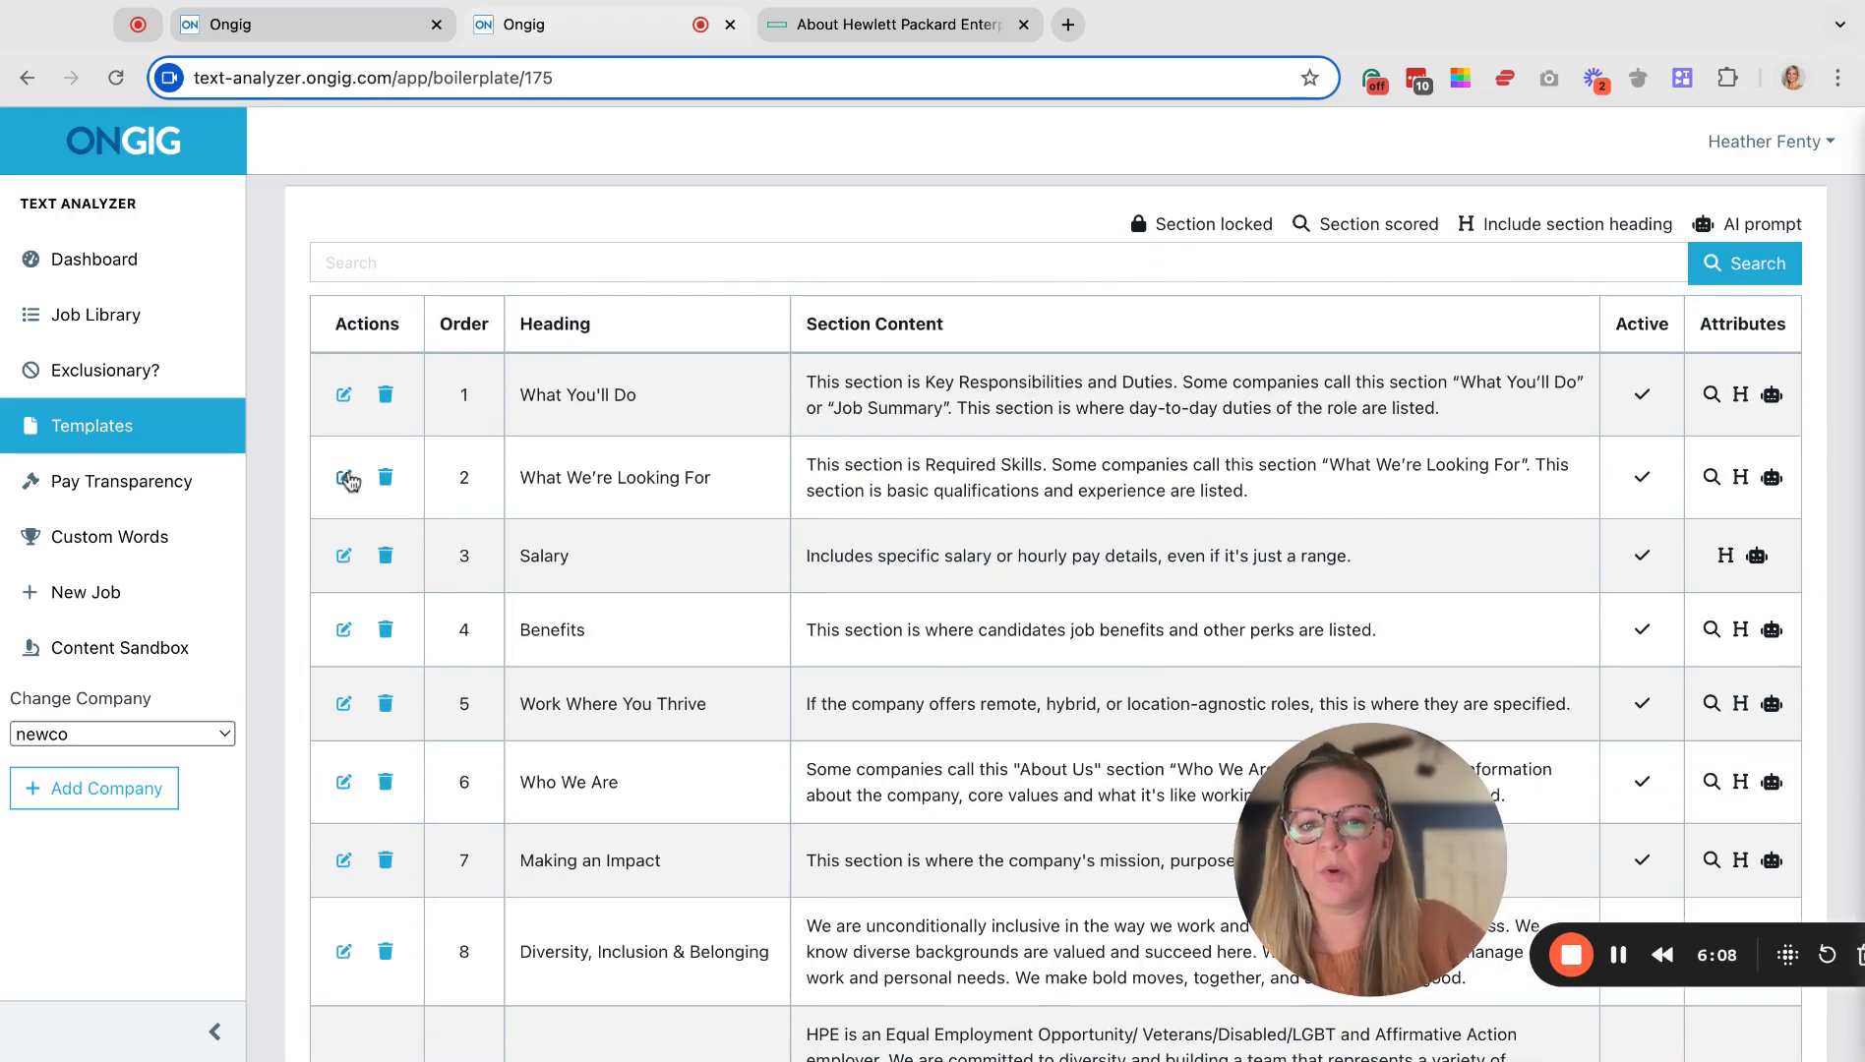
click(347, 478)
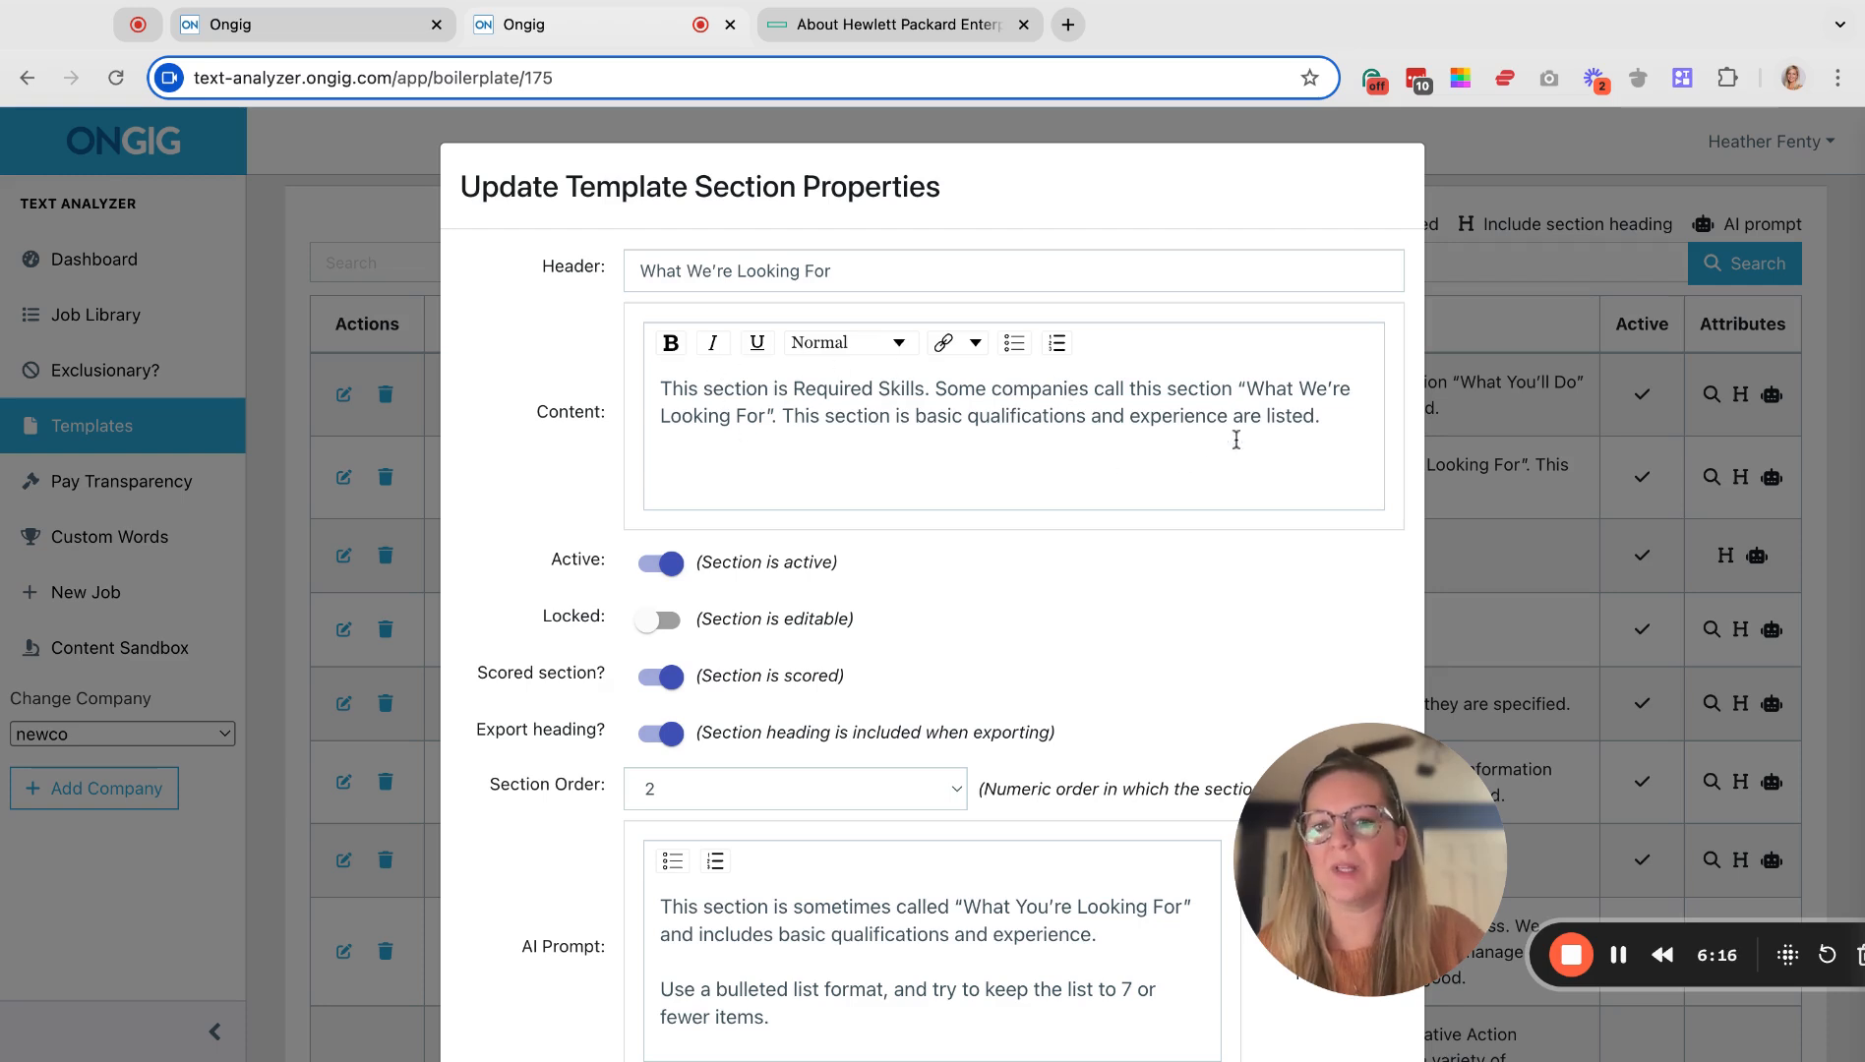
scroll(1197, 448, down, 3)
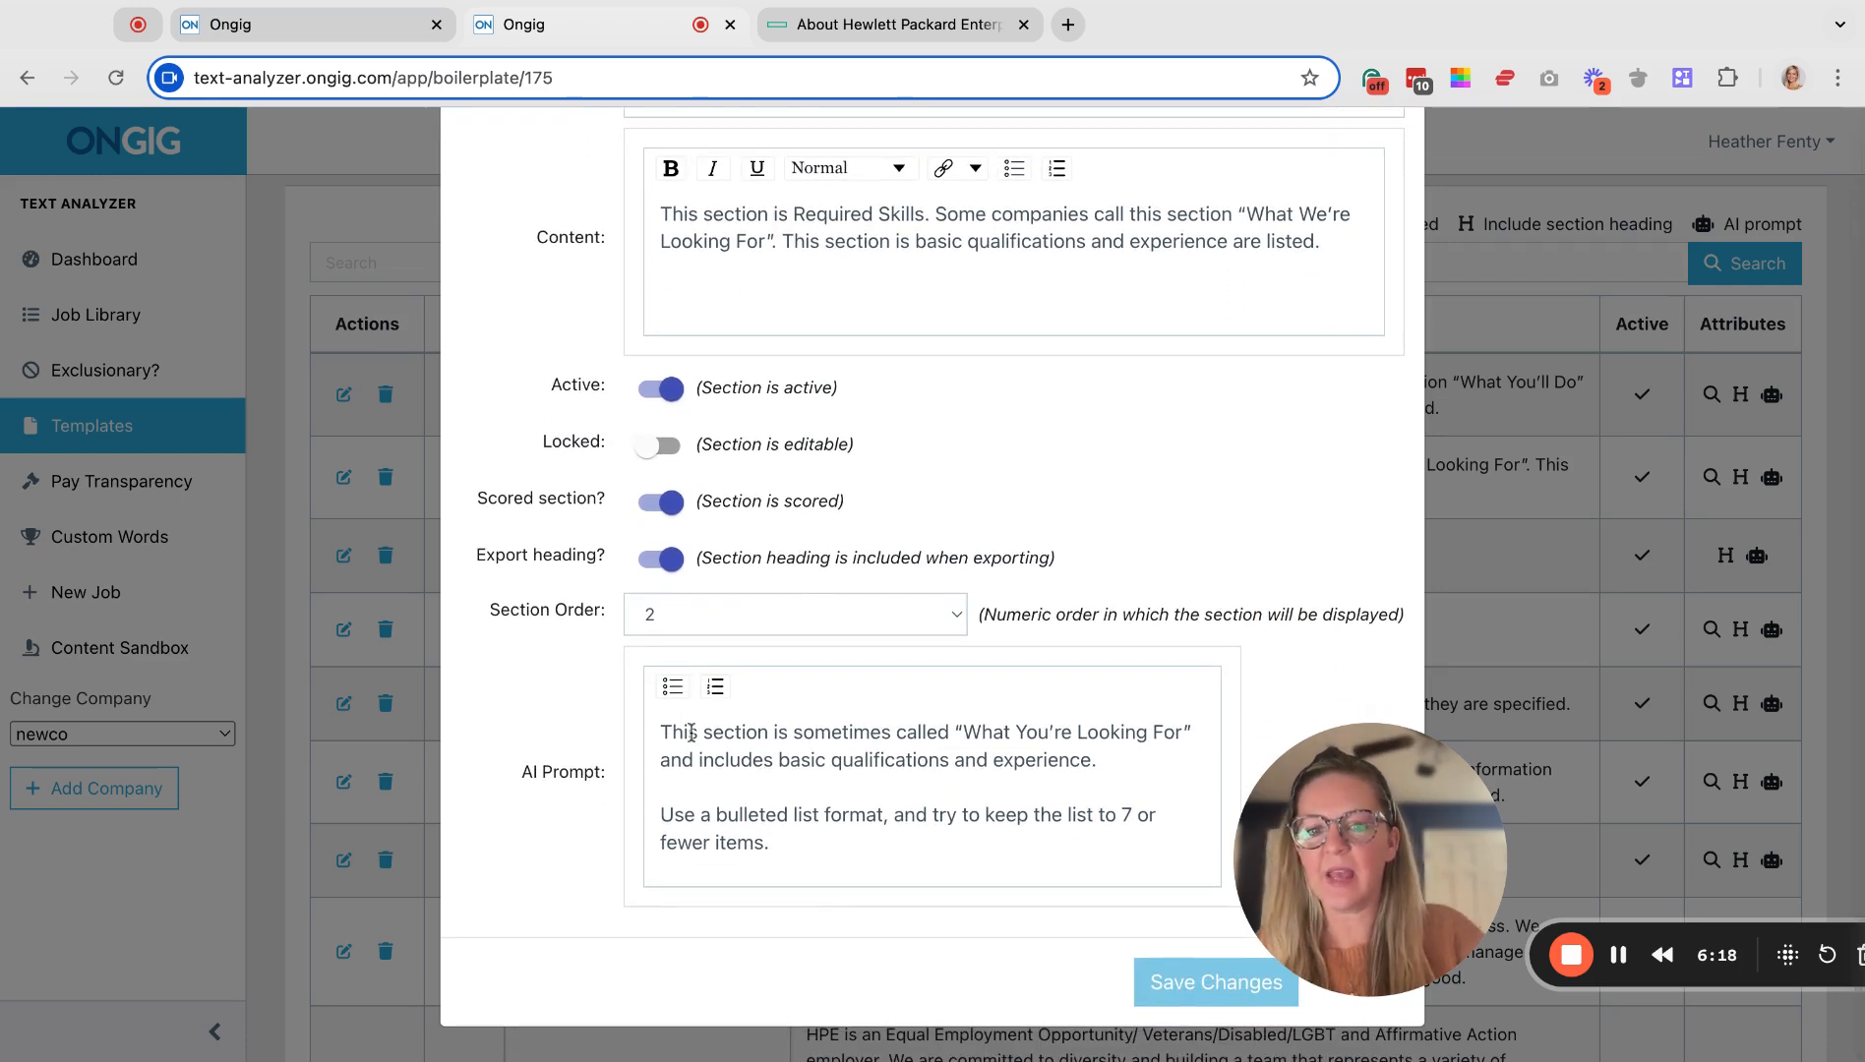
mouse_move(663, 729)
mouse_down()
mouse_move(766, 816)
mouse_move(772, 844)
mouse_up()
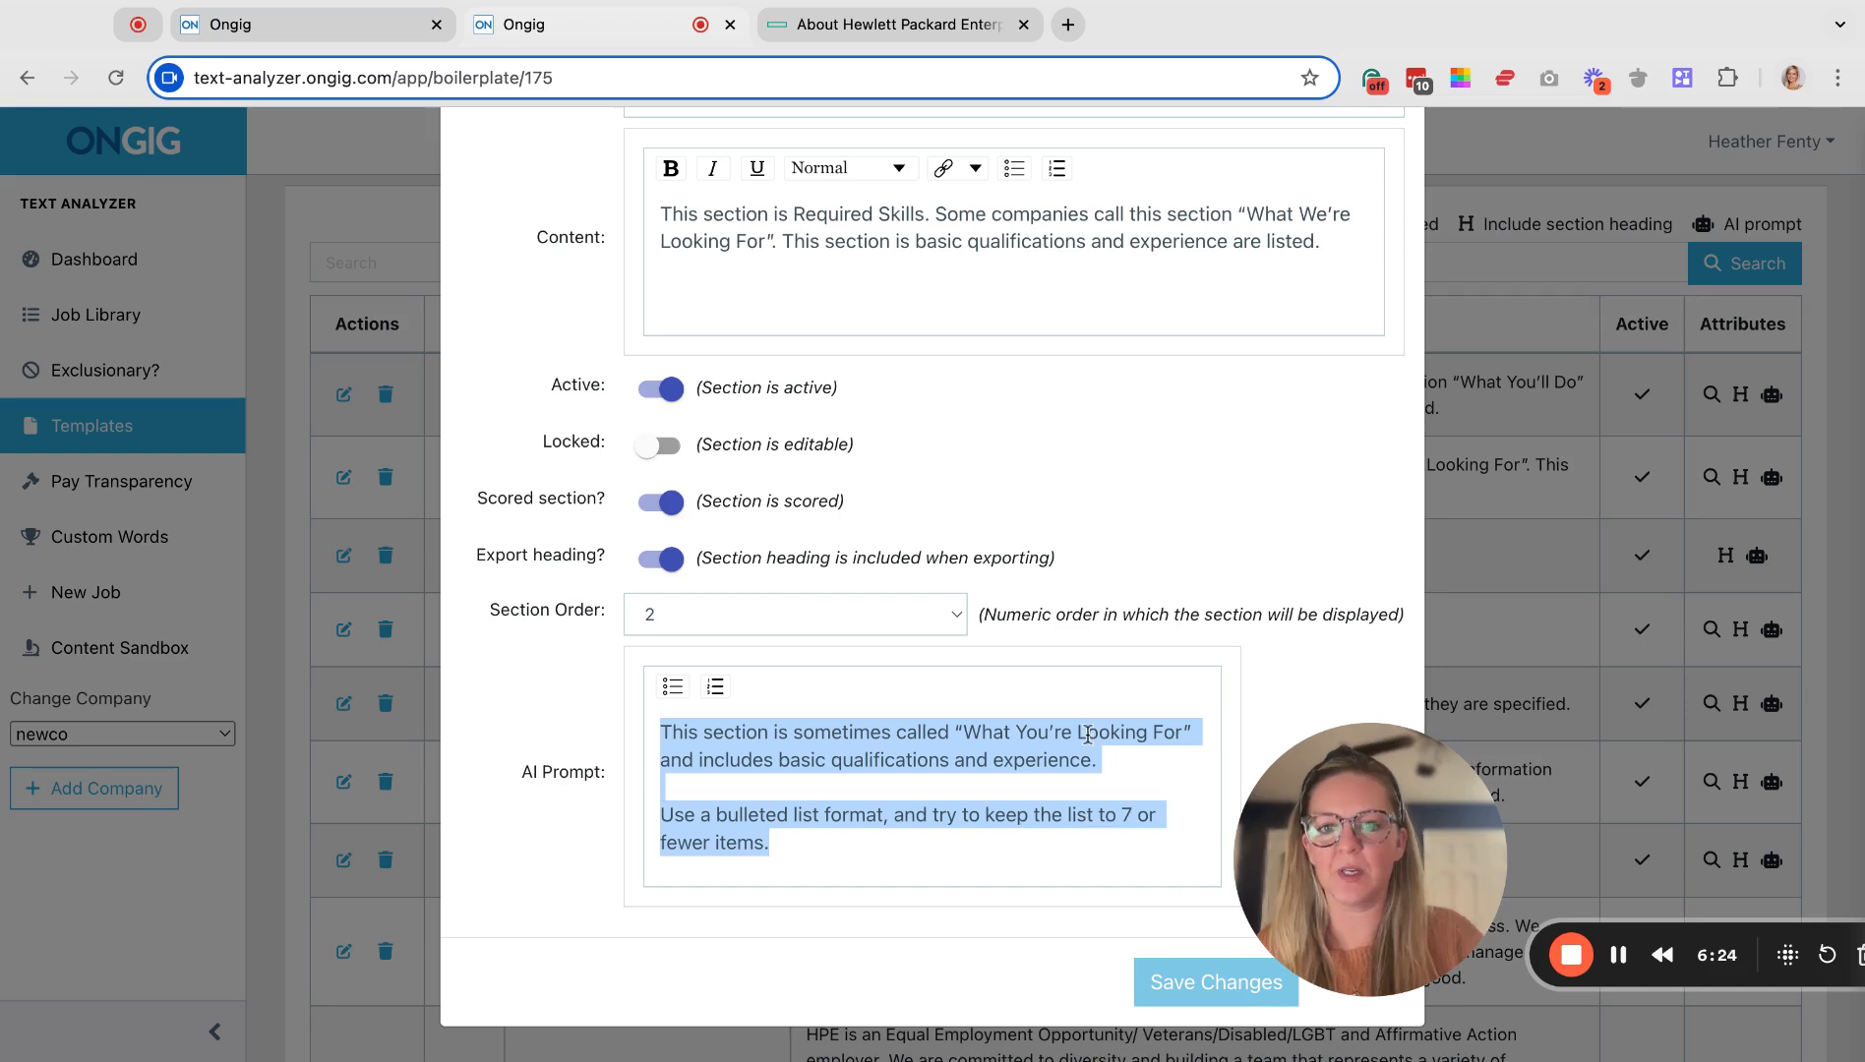
scroll(1084, 755, up, 3)
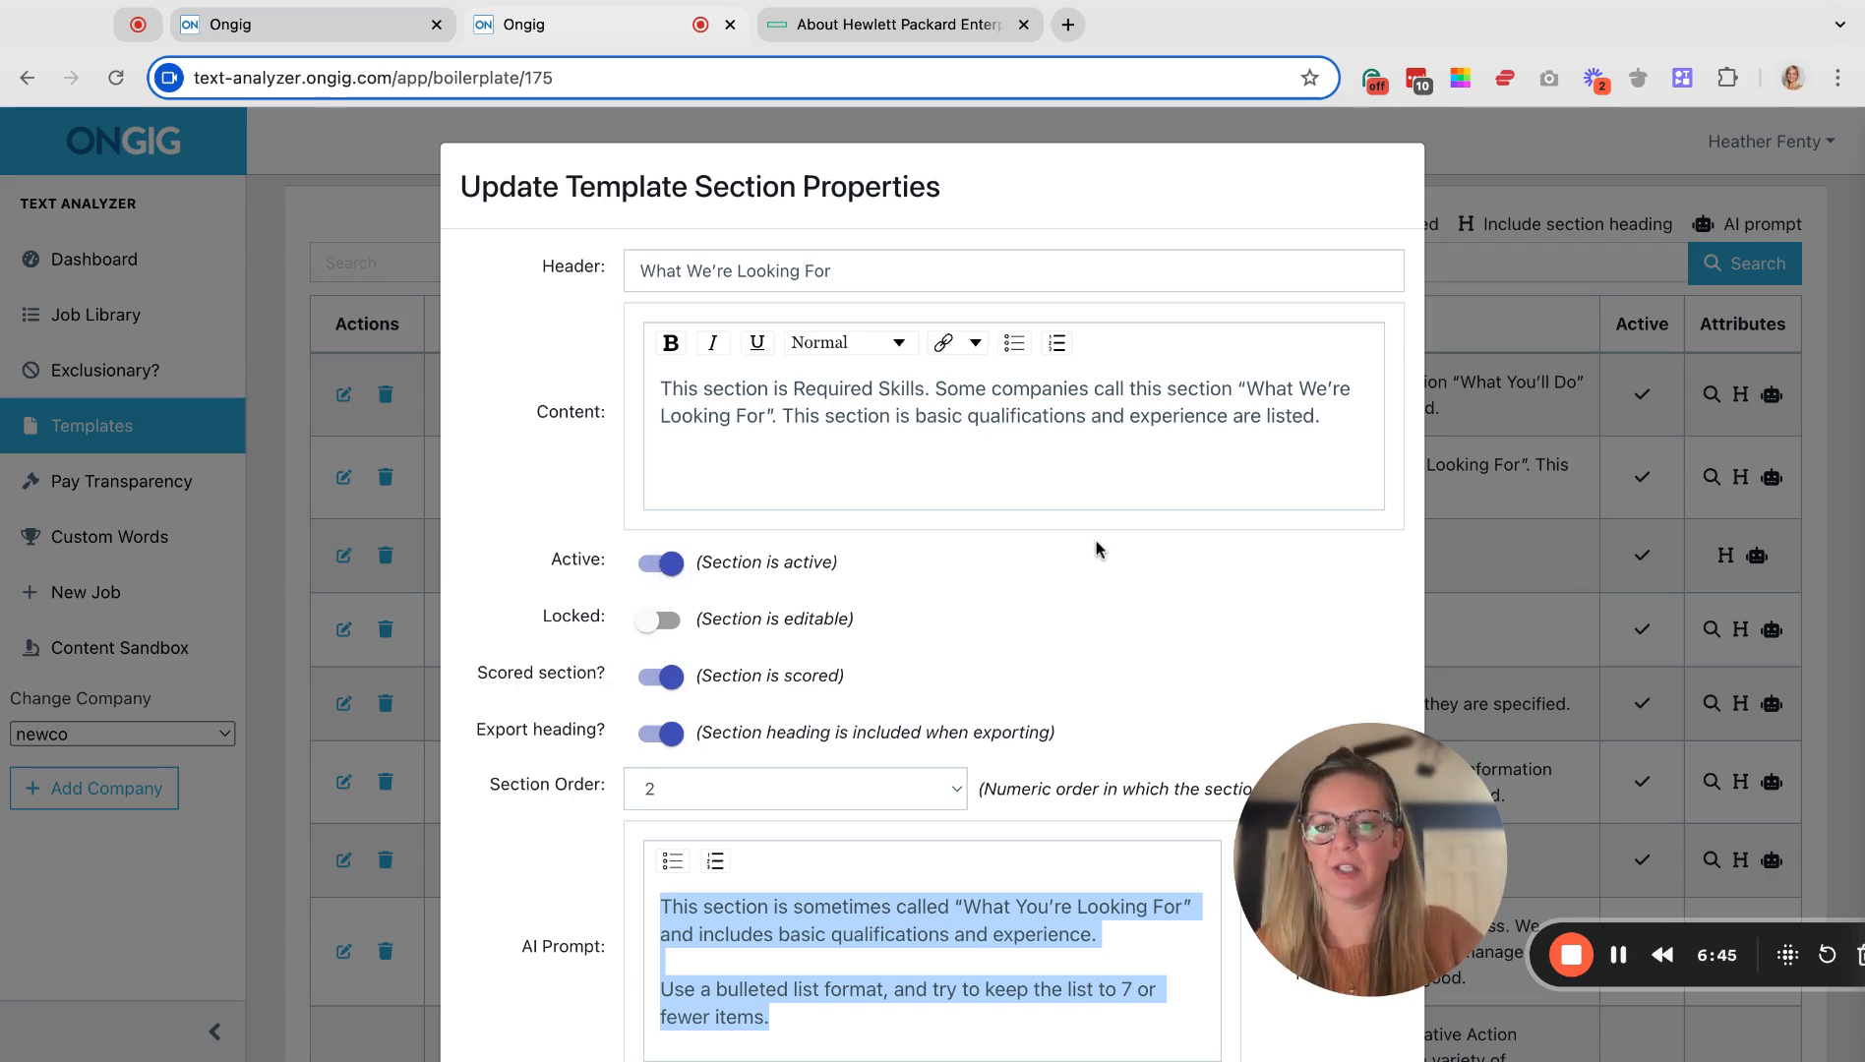
scroll(1098, 548, down, 2)
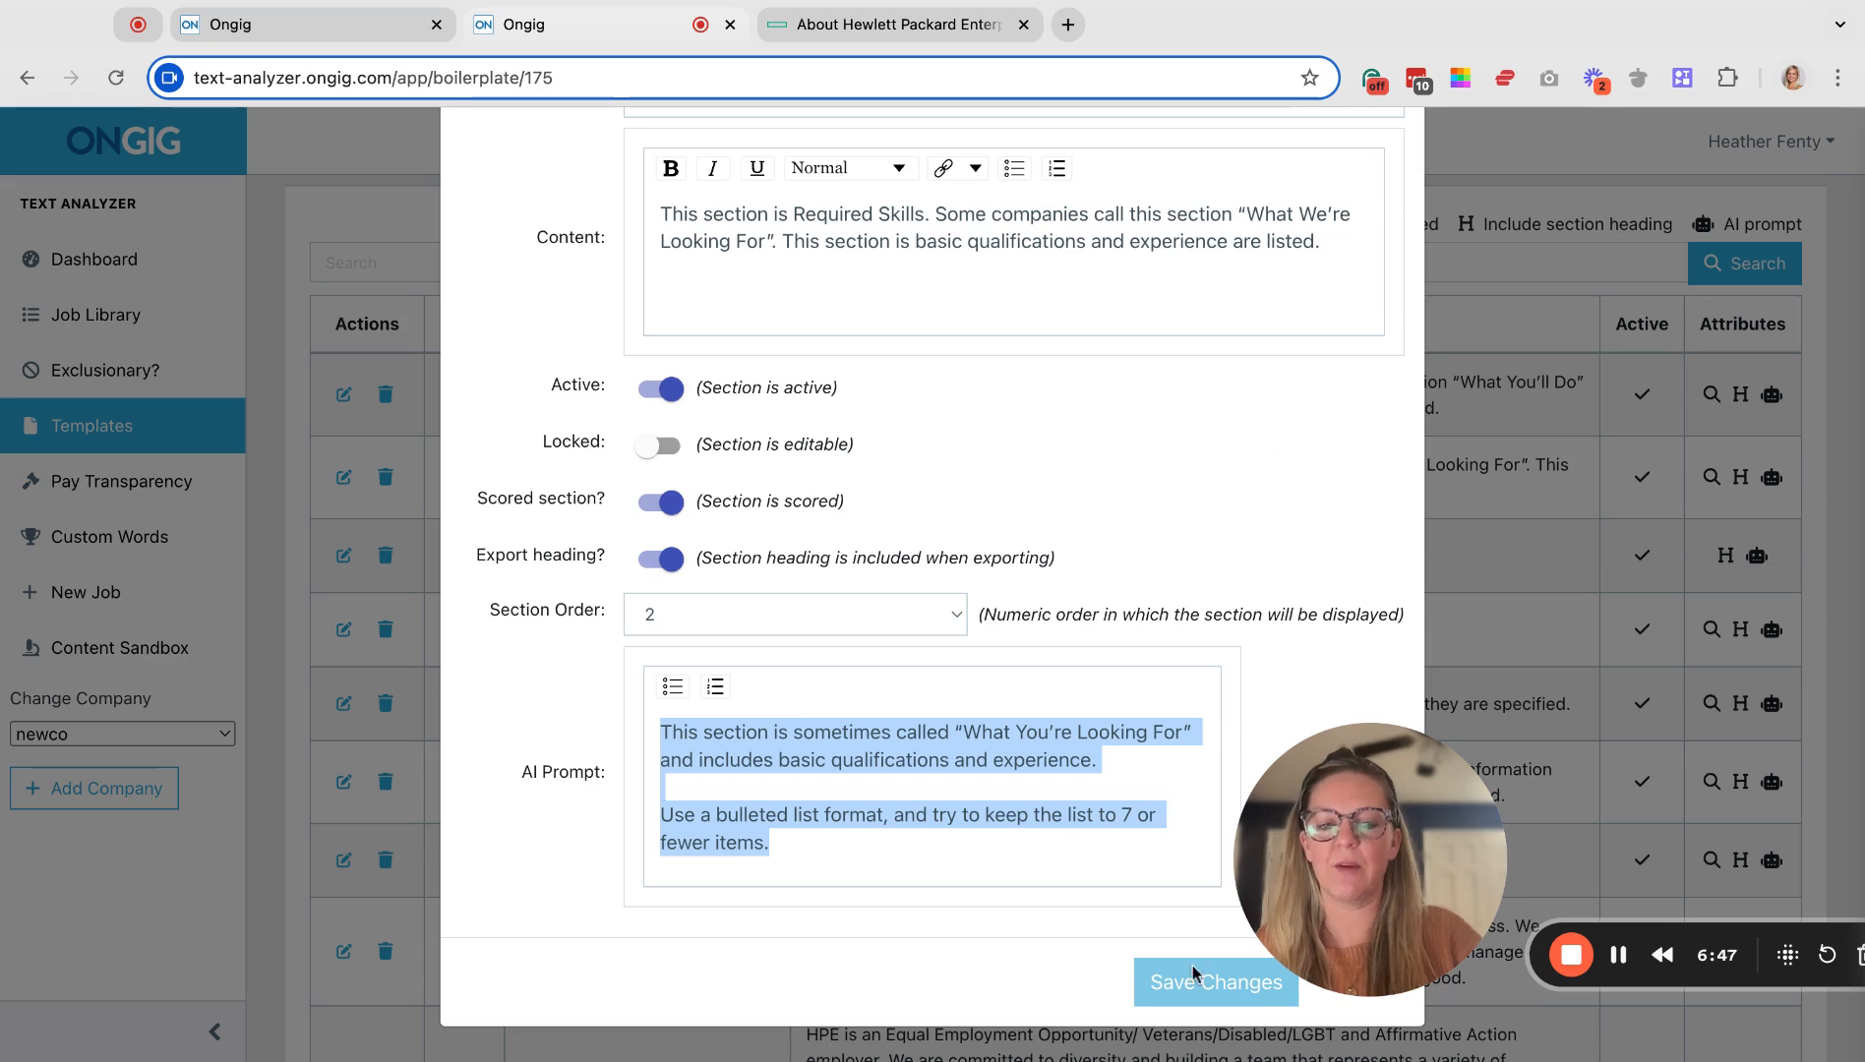
click(1146, 985)
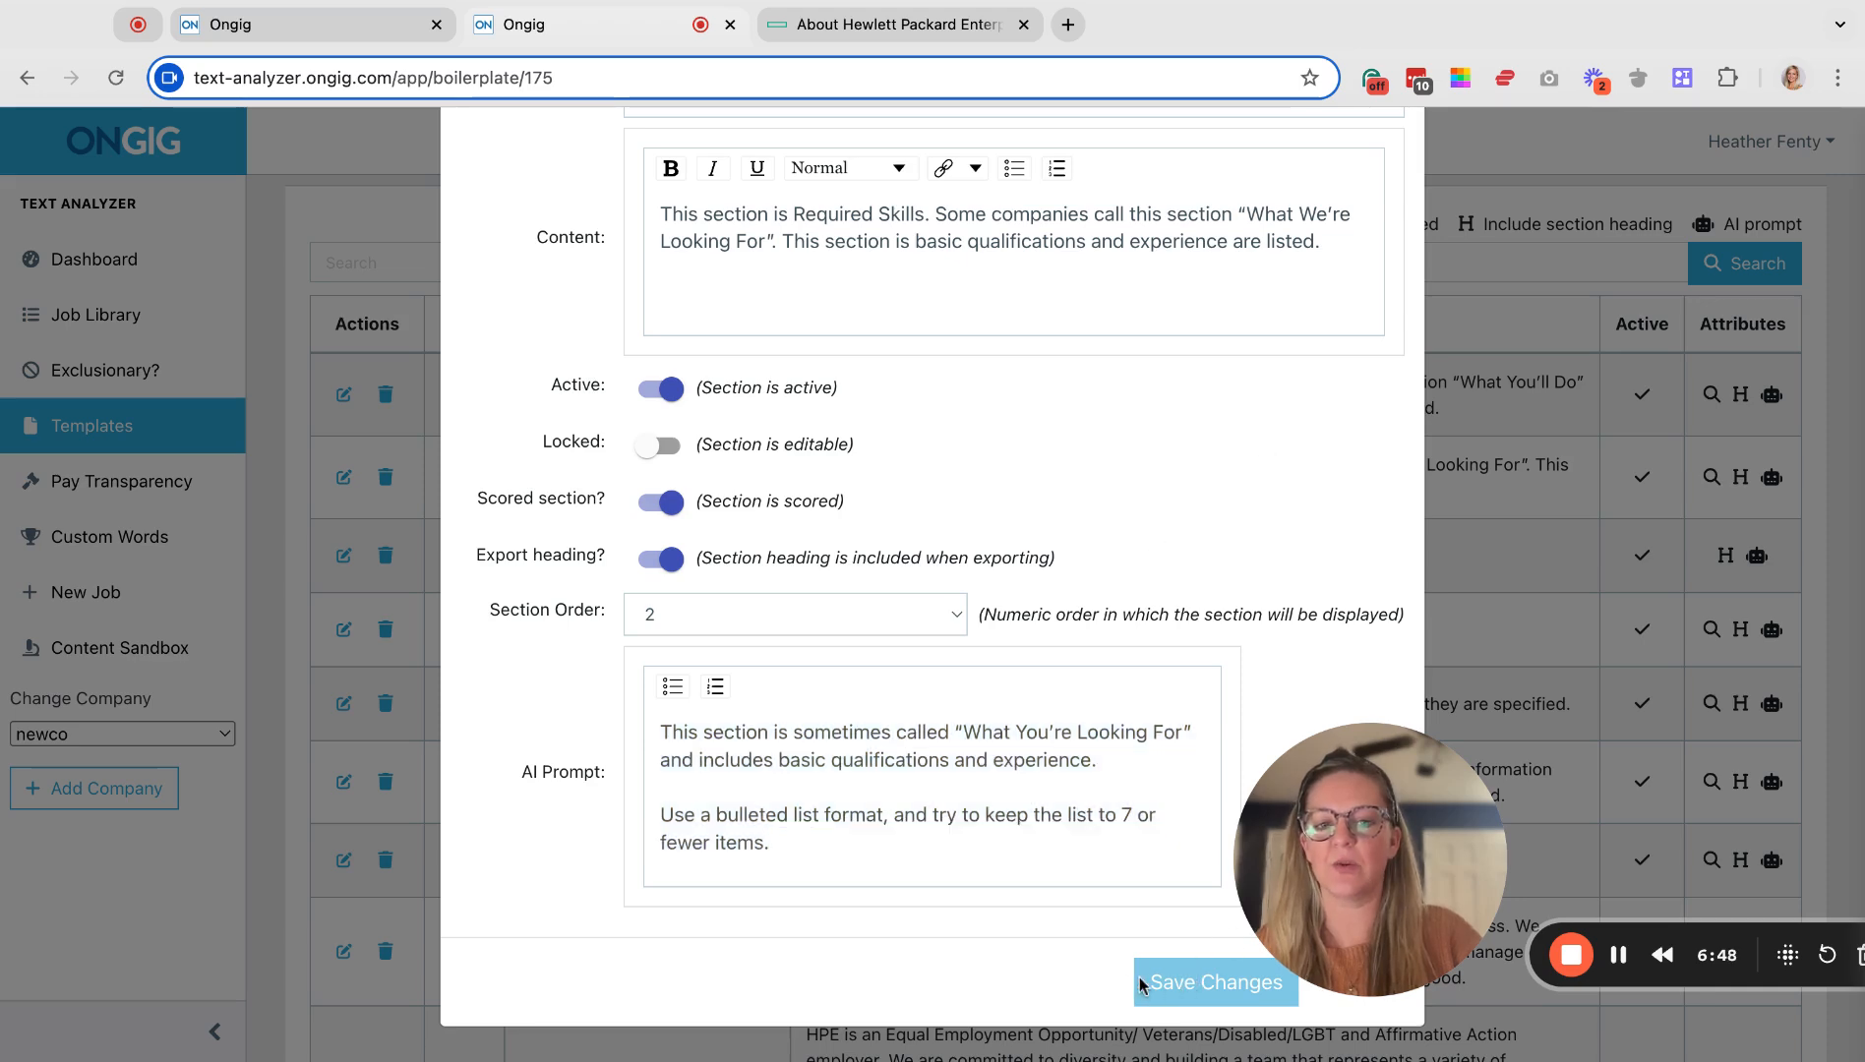
click(1539, 579)
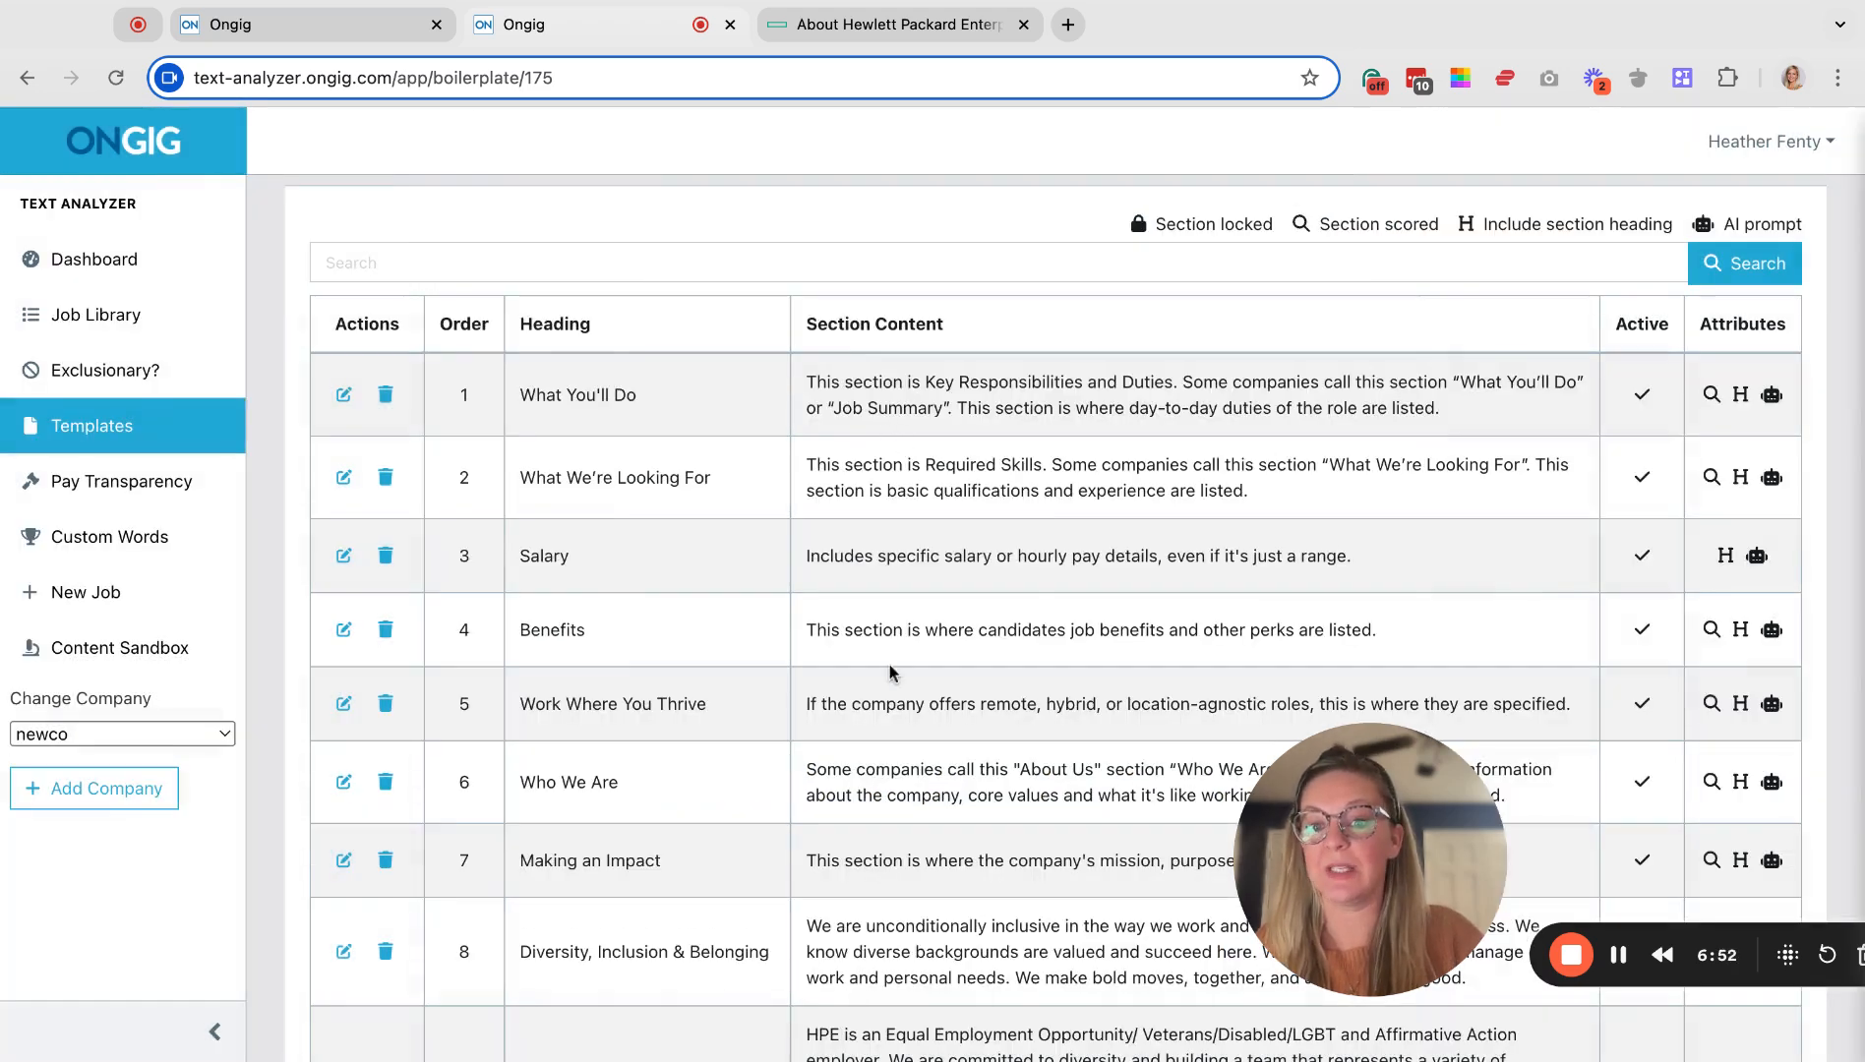
Open the Director of Global Social Media & Digital Communications job from Job Library and highlight its 66.3% score.
scroll(900, 701, down, 5)
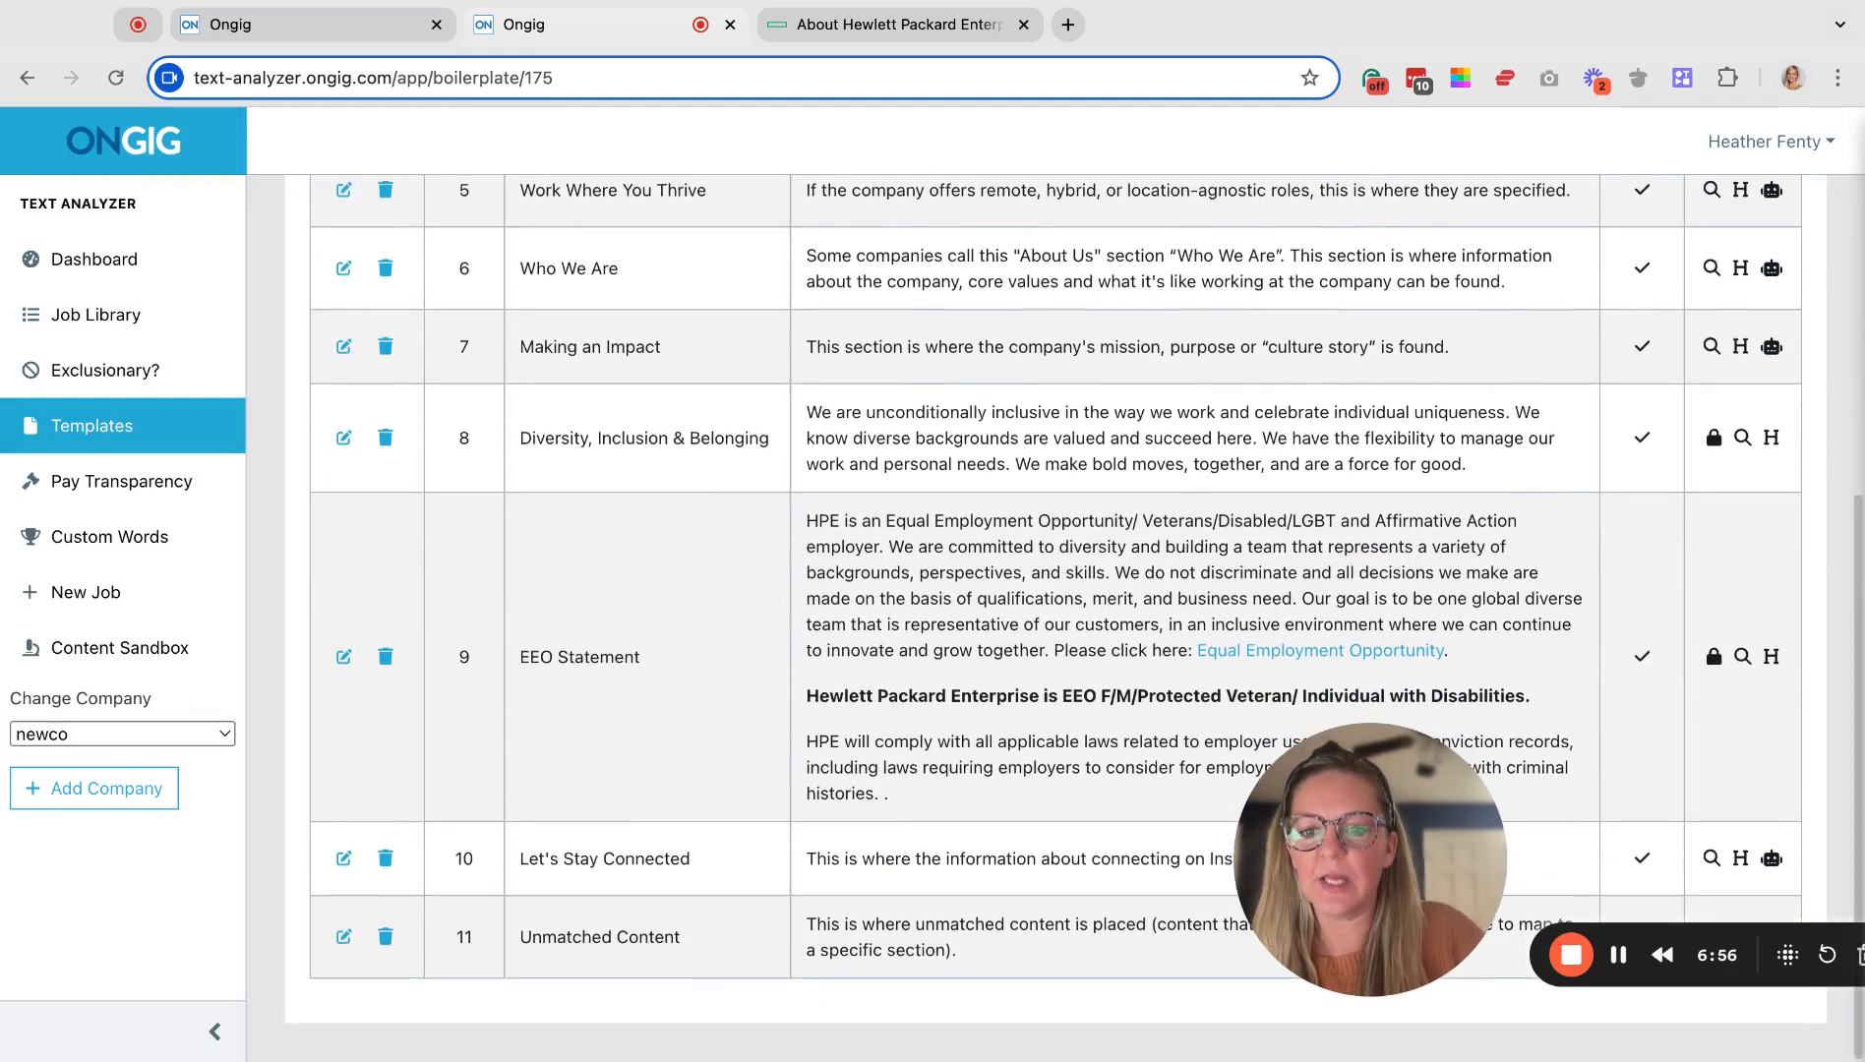
click(290, 34)
click(96, 314)
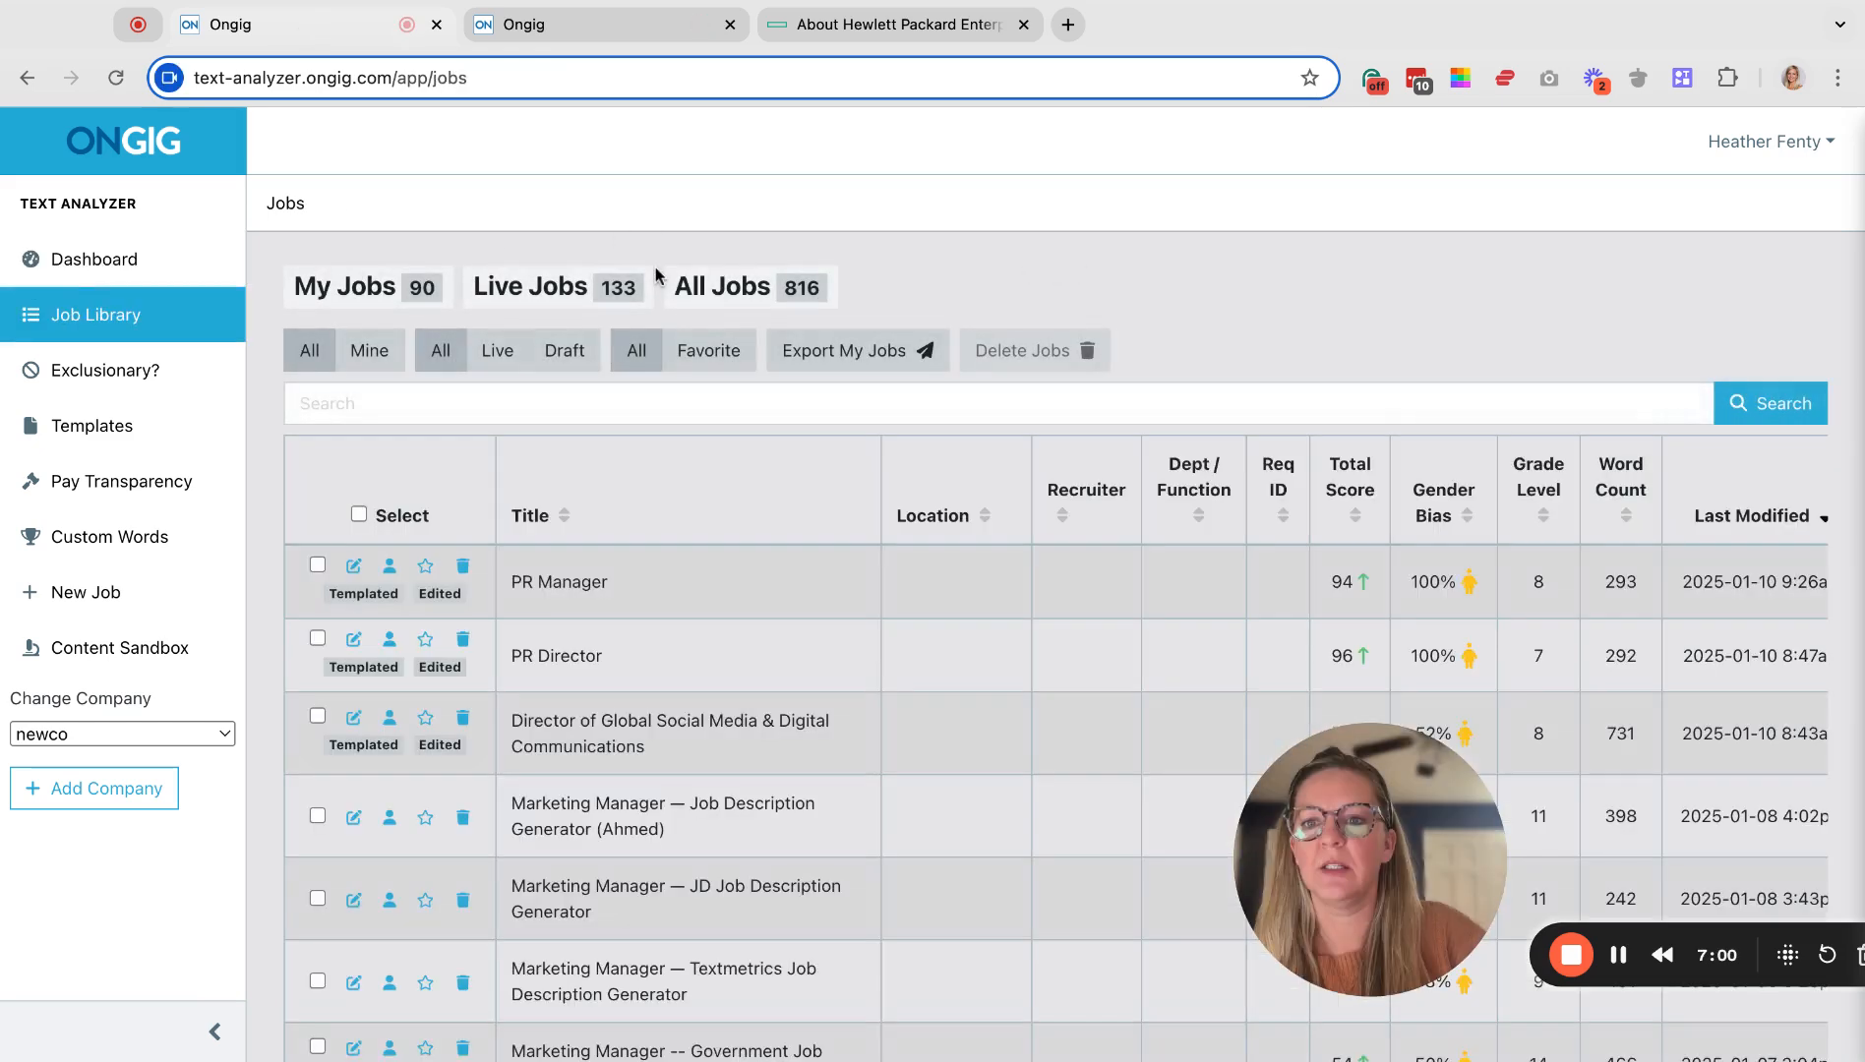
click(355, 724)
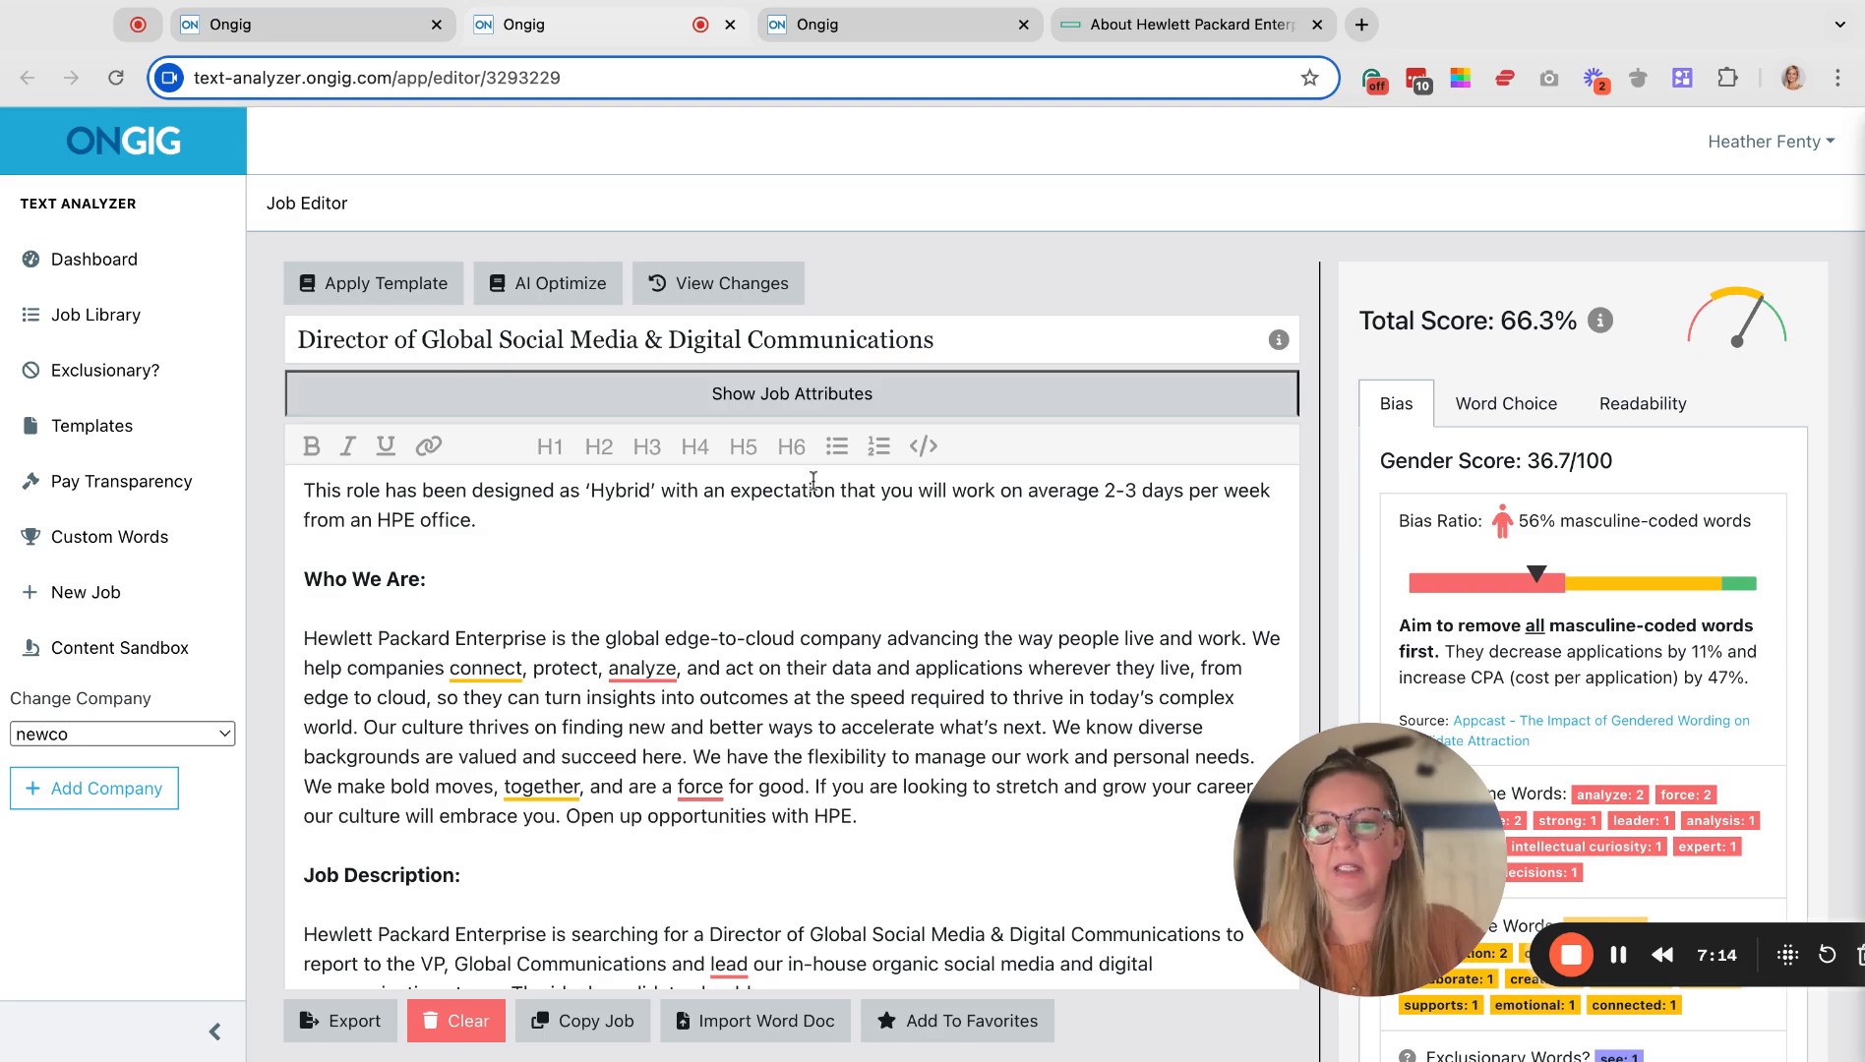
scroll(593, 587, down, 5)
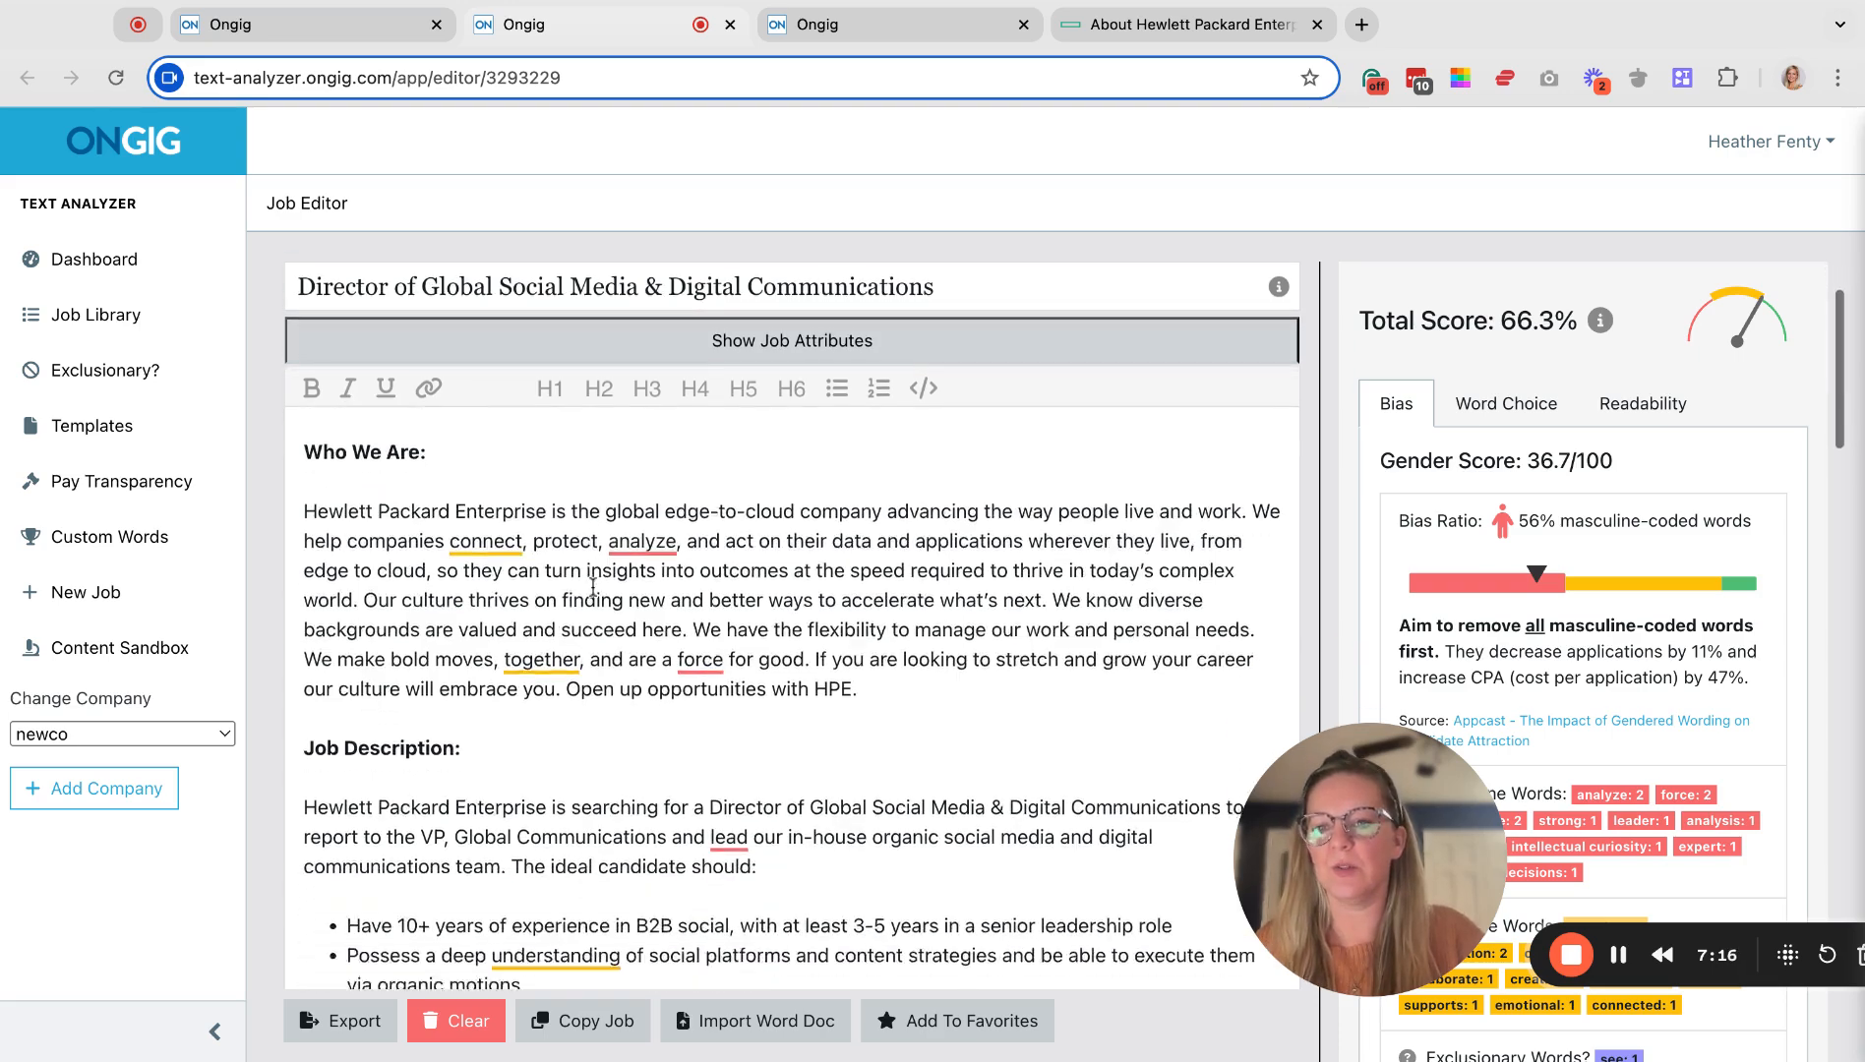
scroll(593, 587, down, 10)
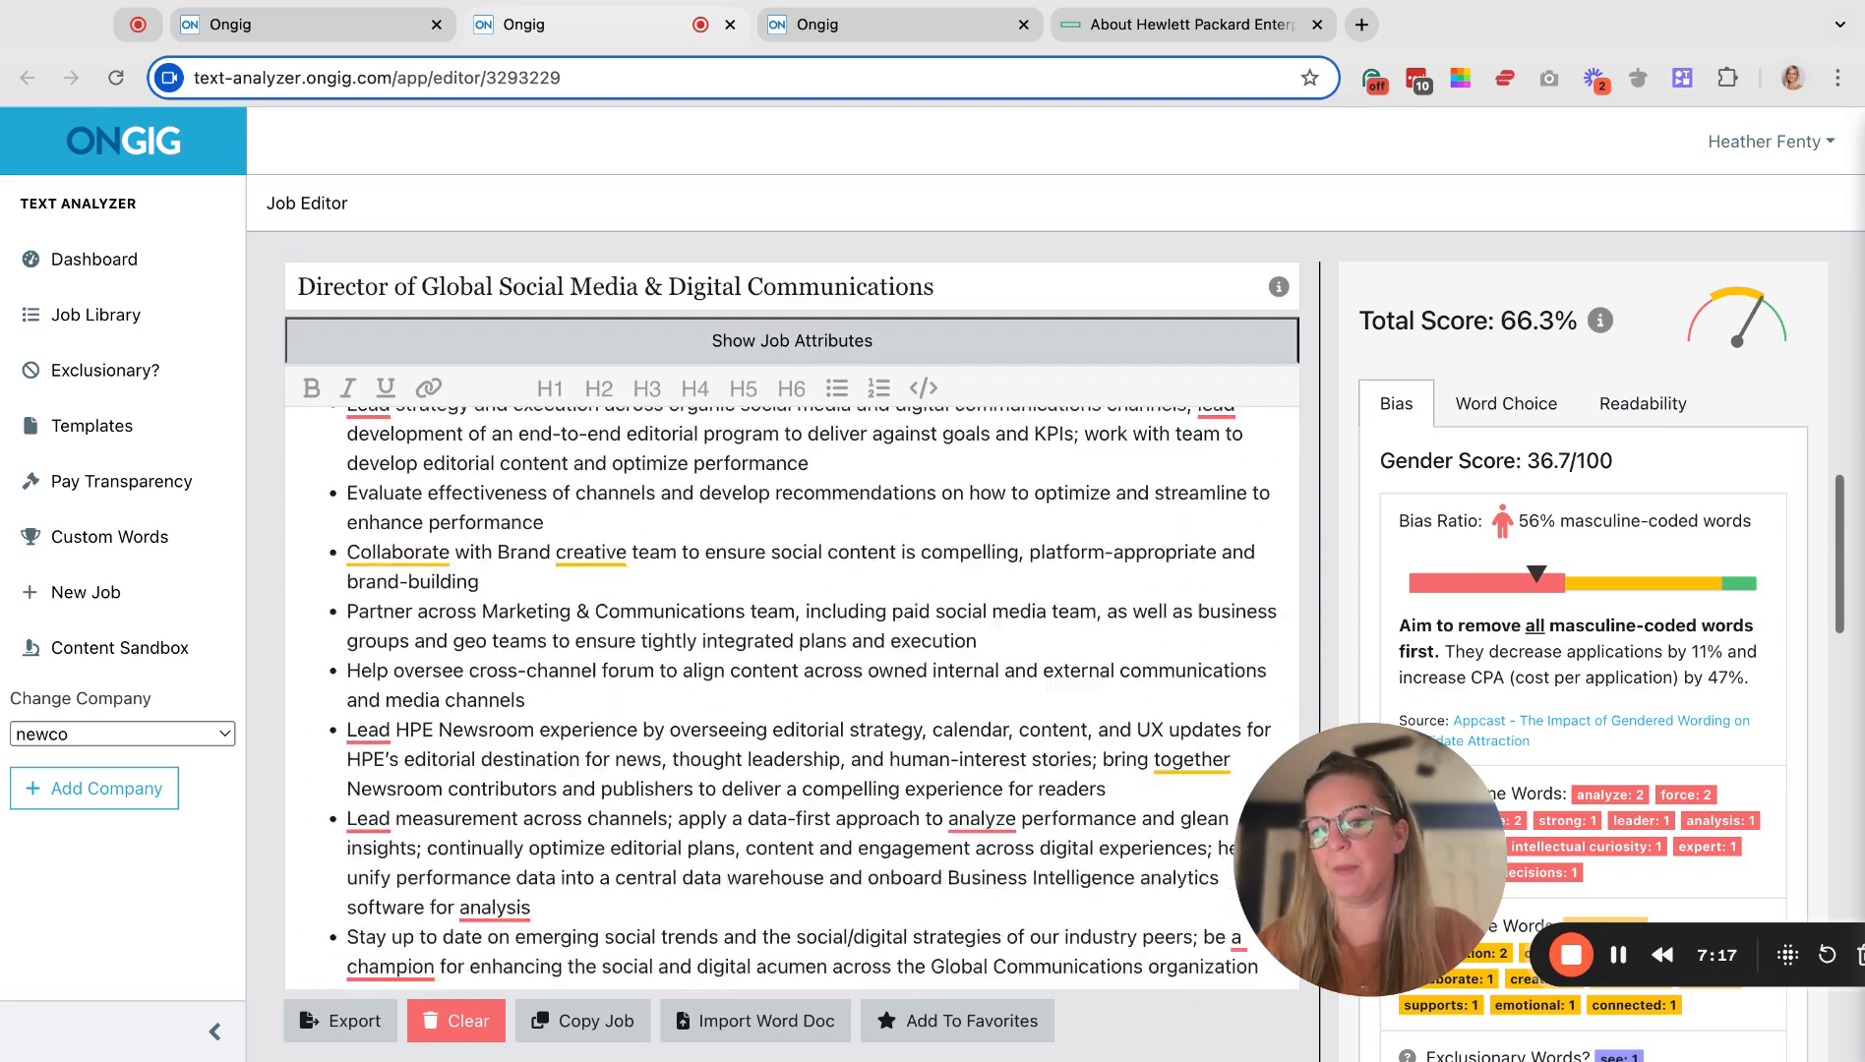
scroll(792, 688, down, 9)
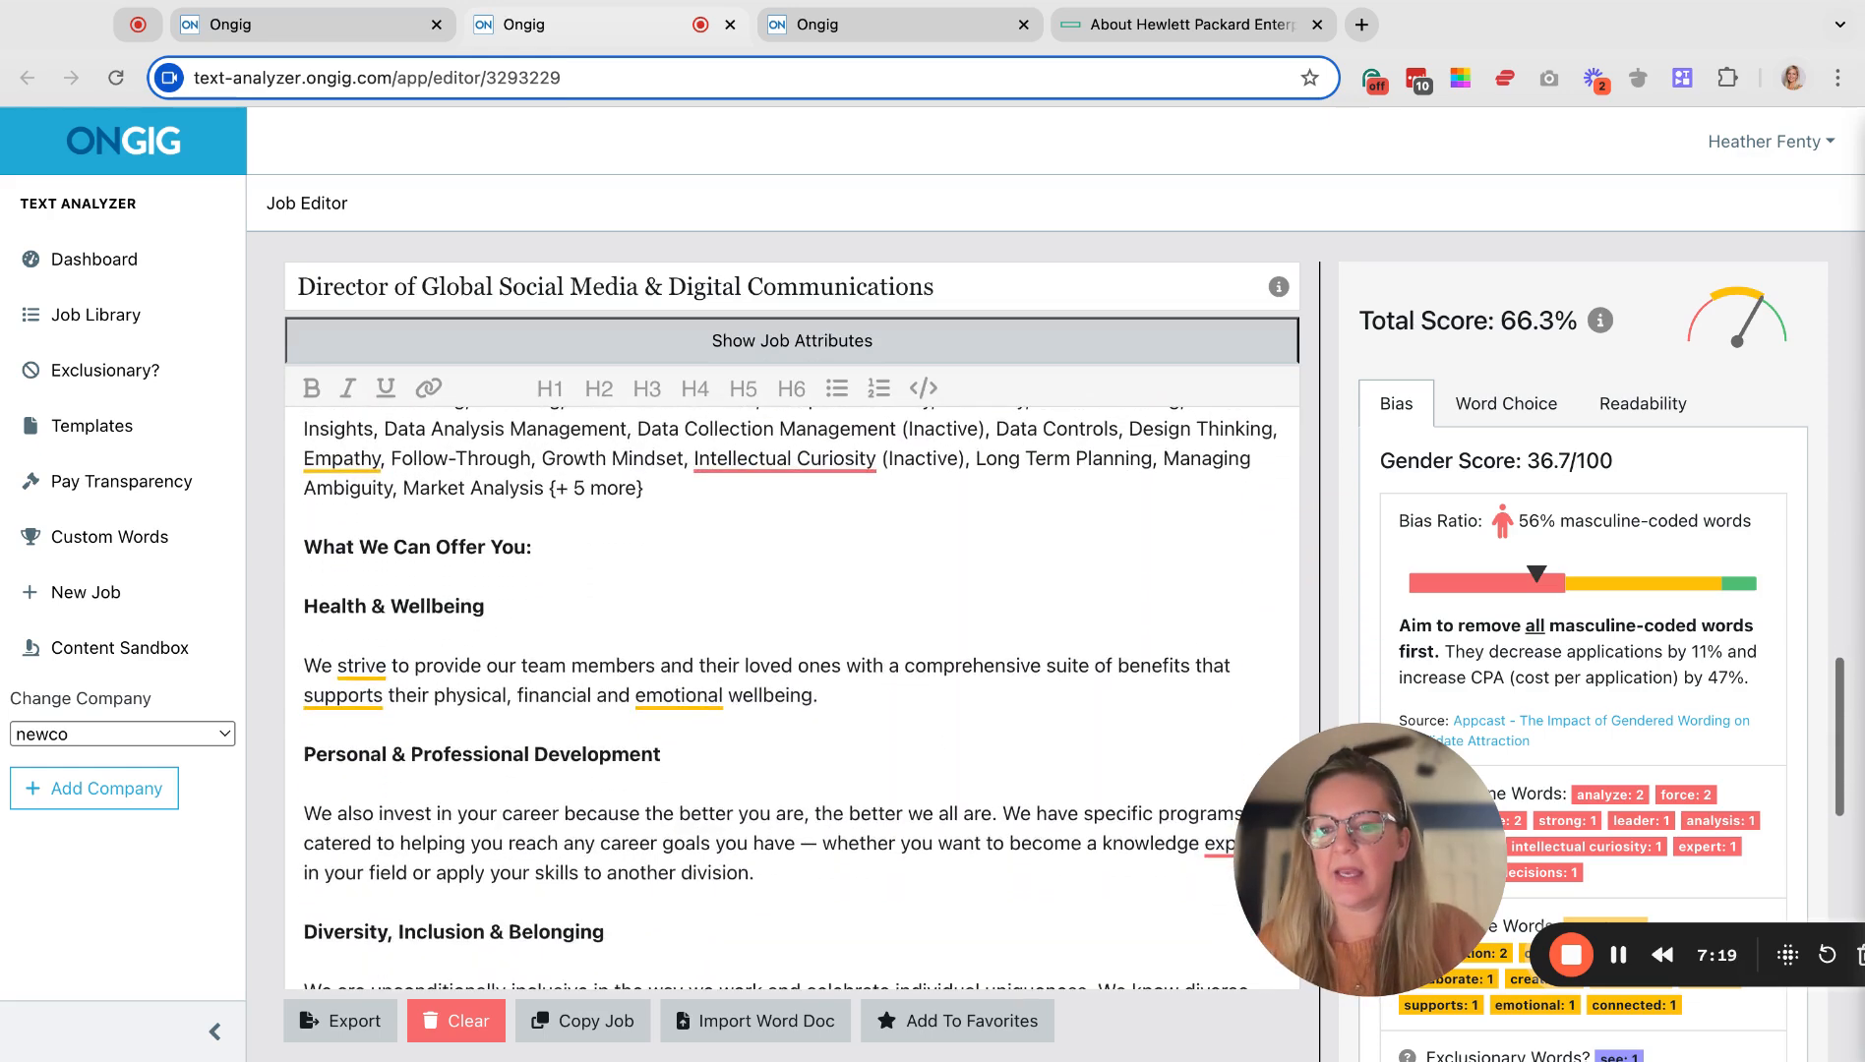
scroll(791, 688, down, 10)
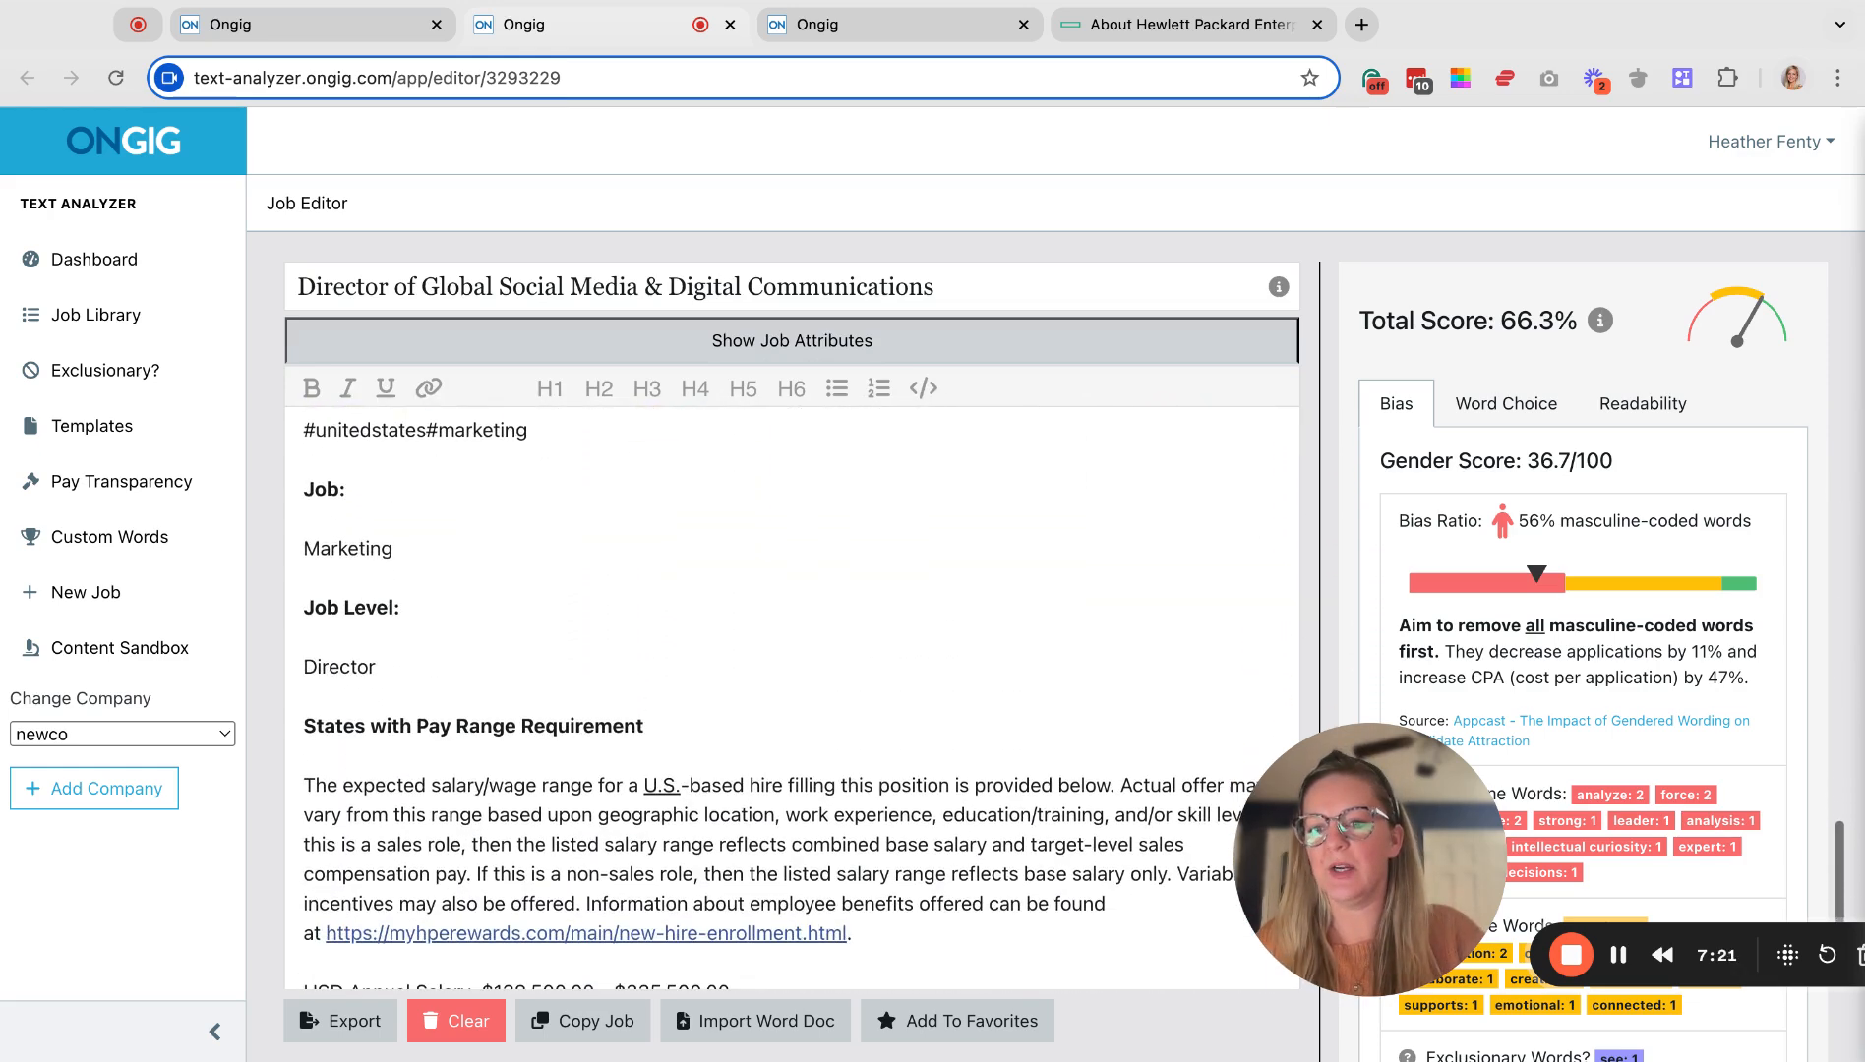
scroll(791, 688, up, 10)
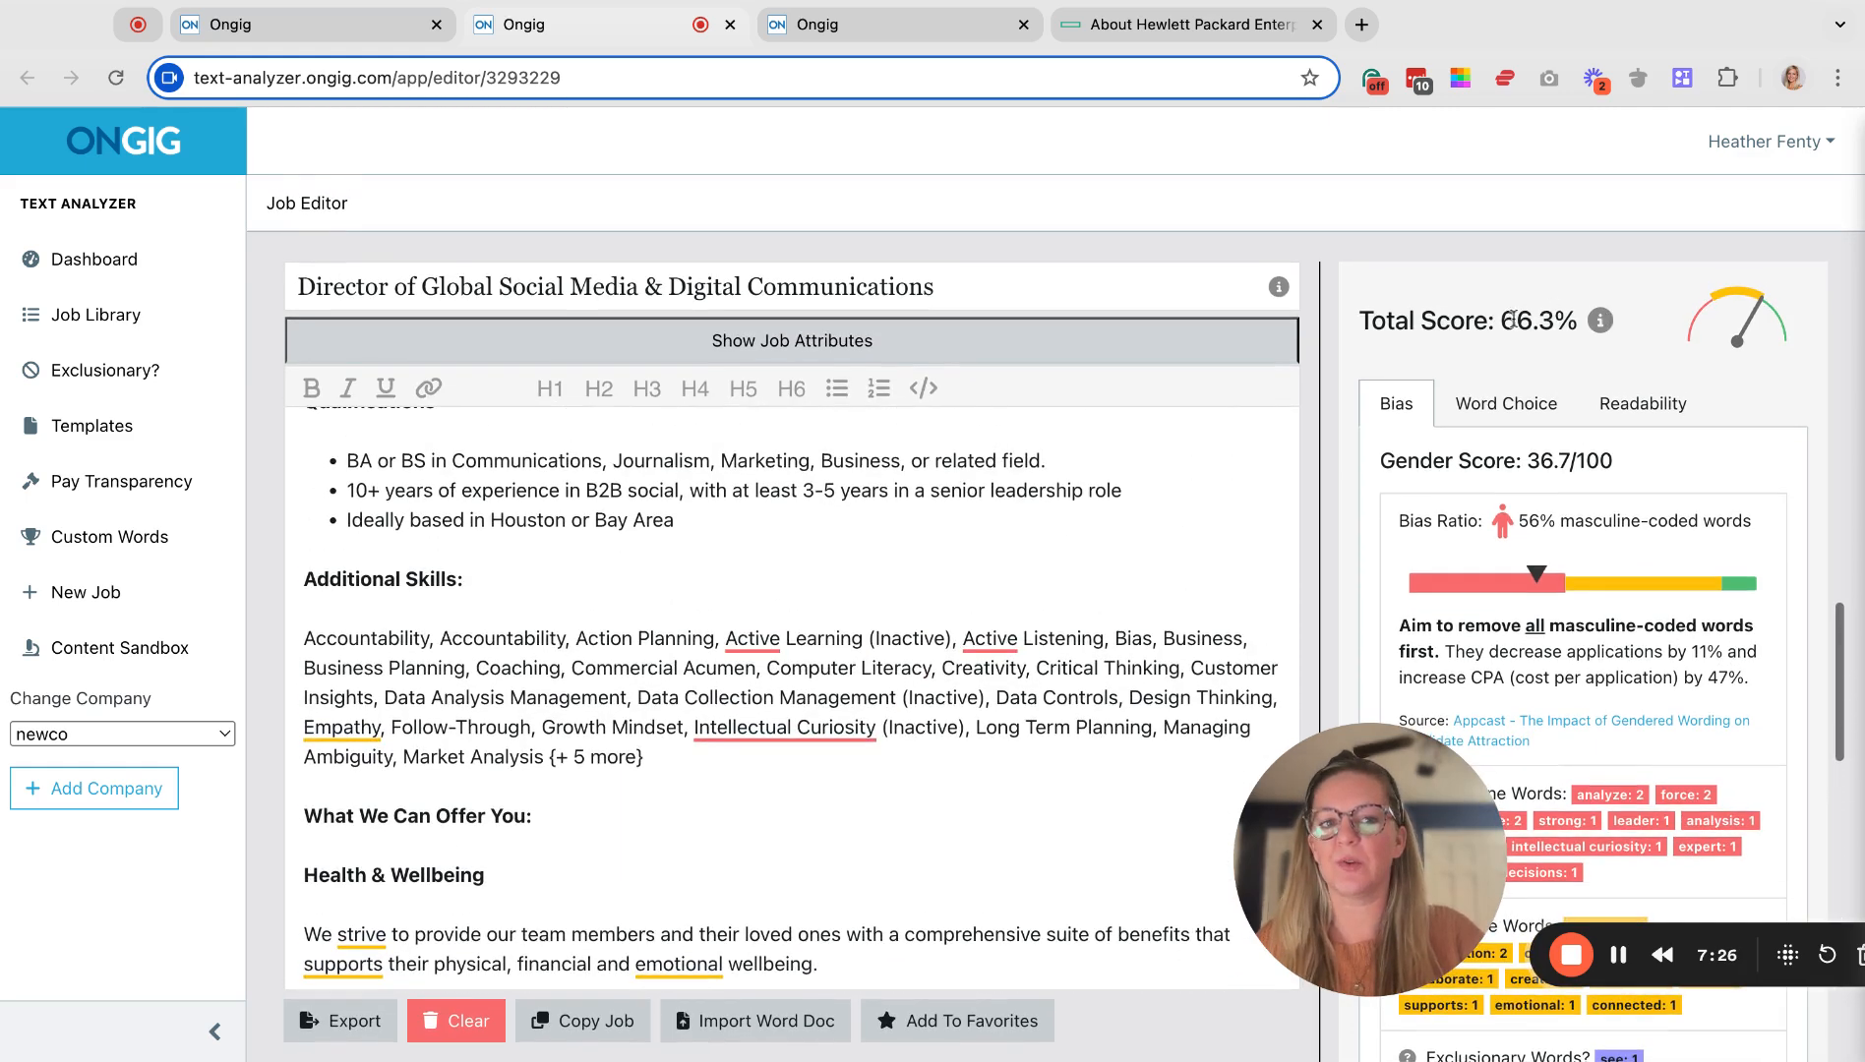
drag(1502, 321, 1576, 321)
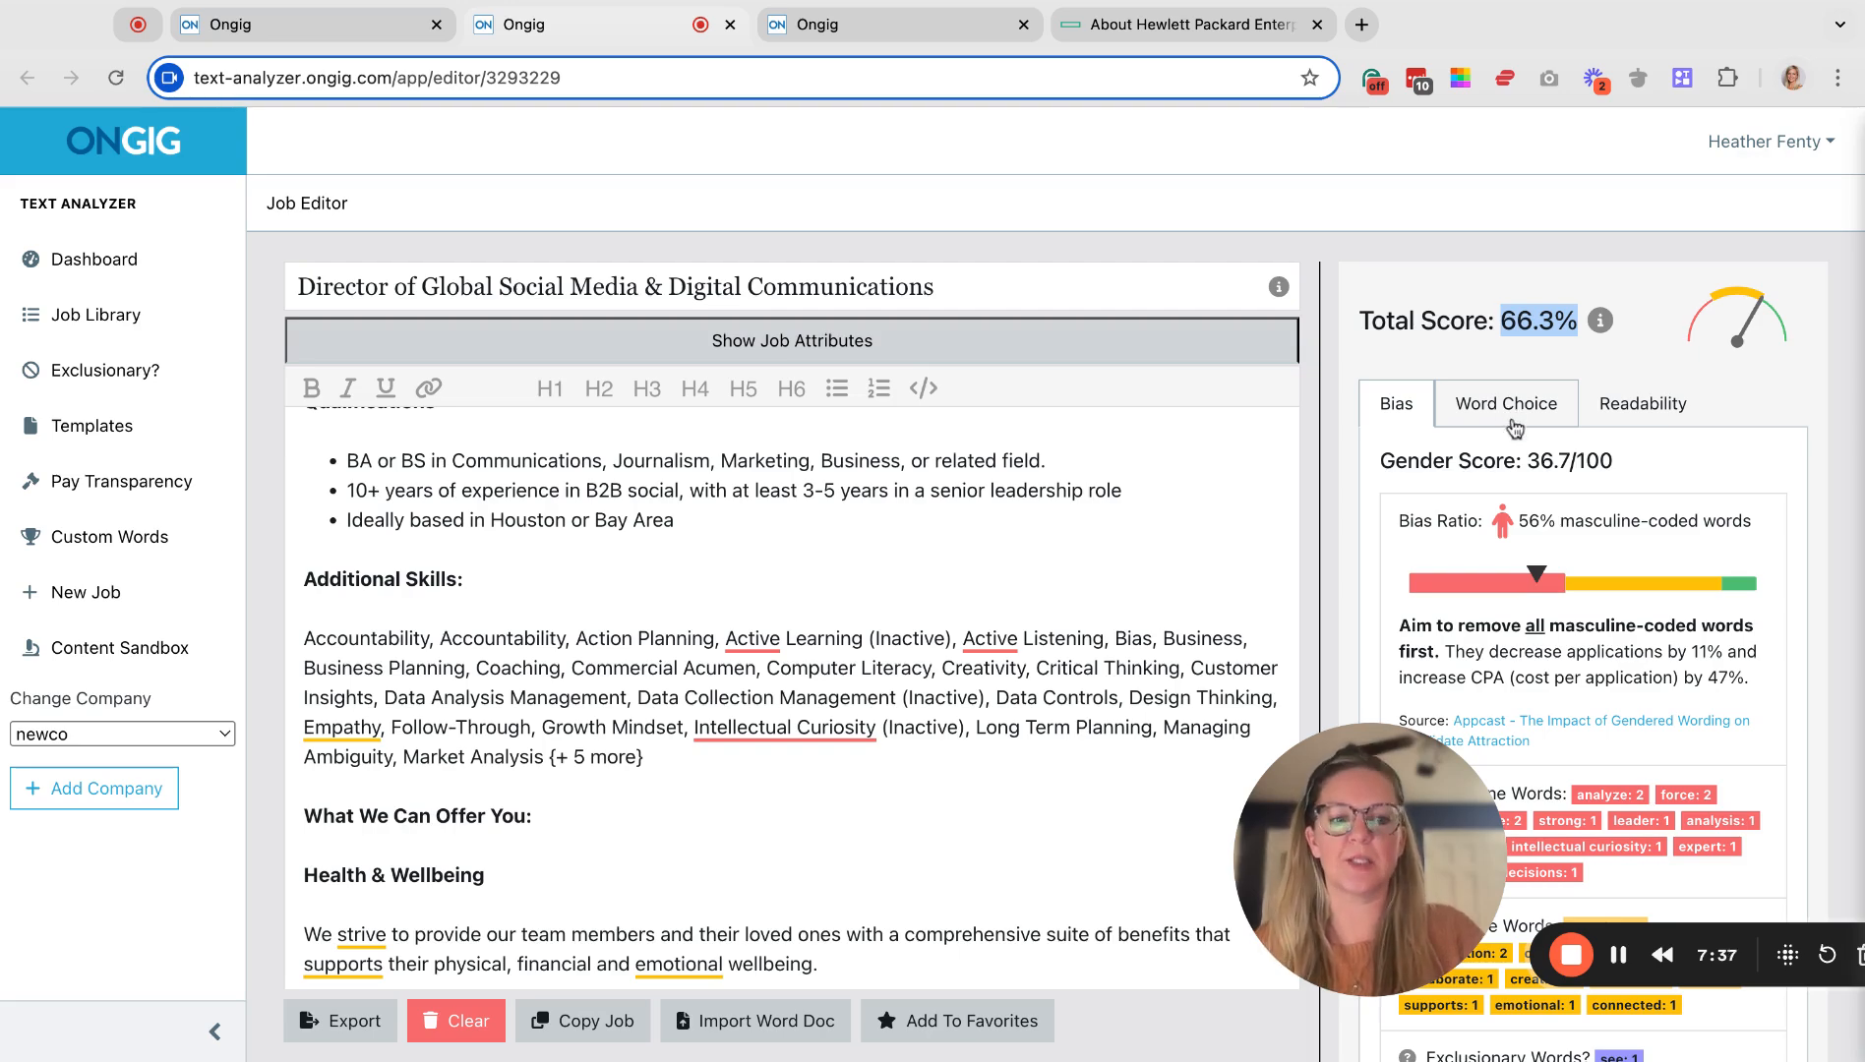
scroll(1024, 505, up, 3)
scroll(1025, 505, up, 15)
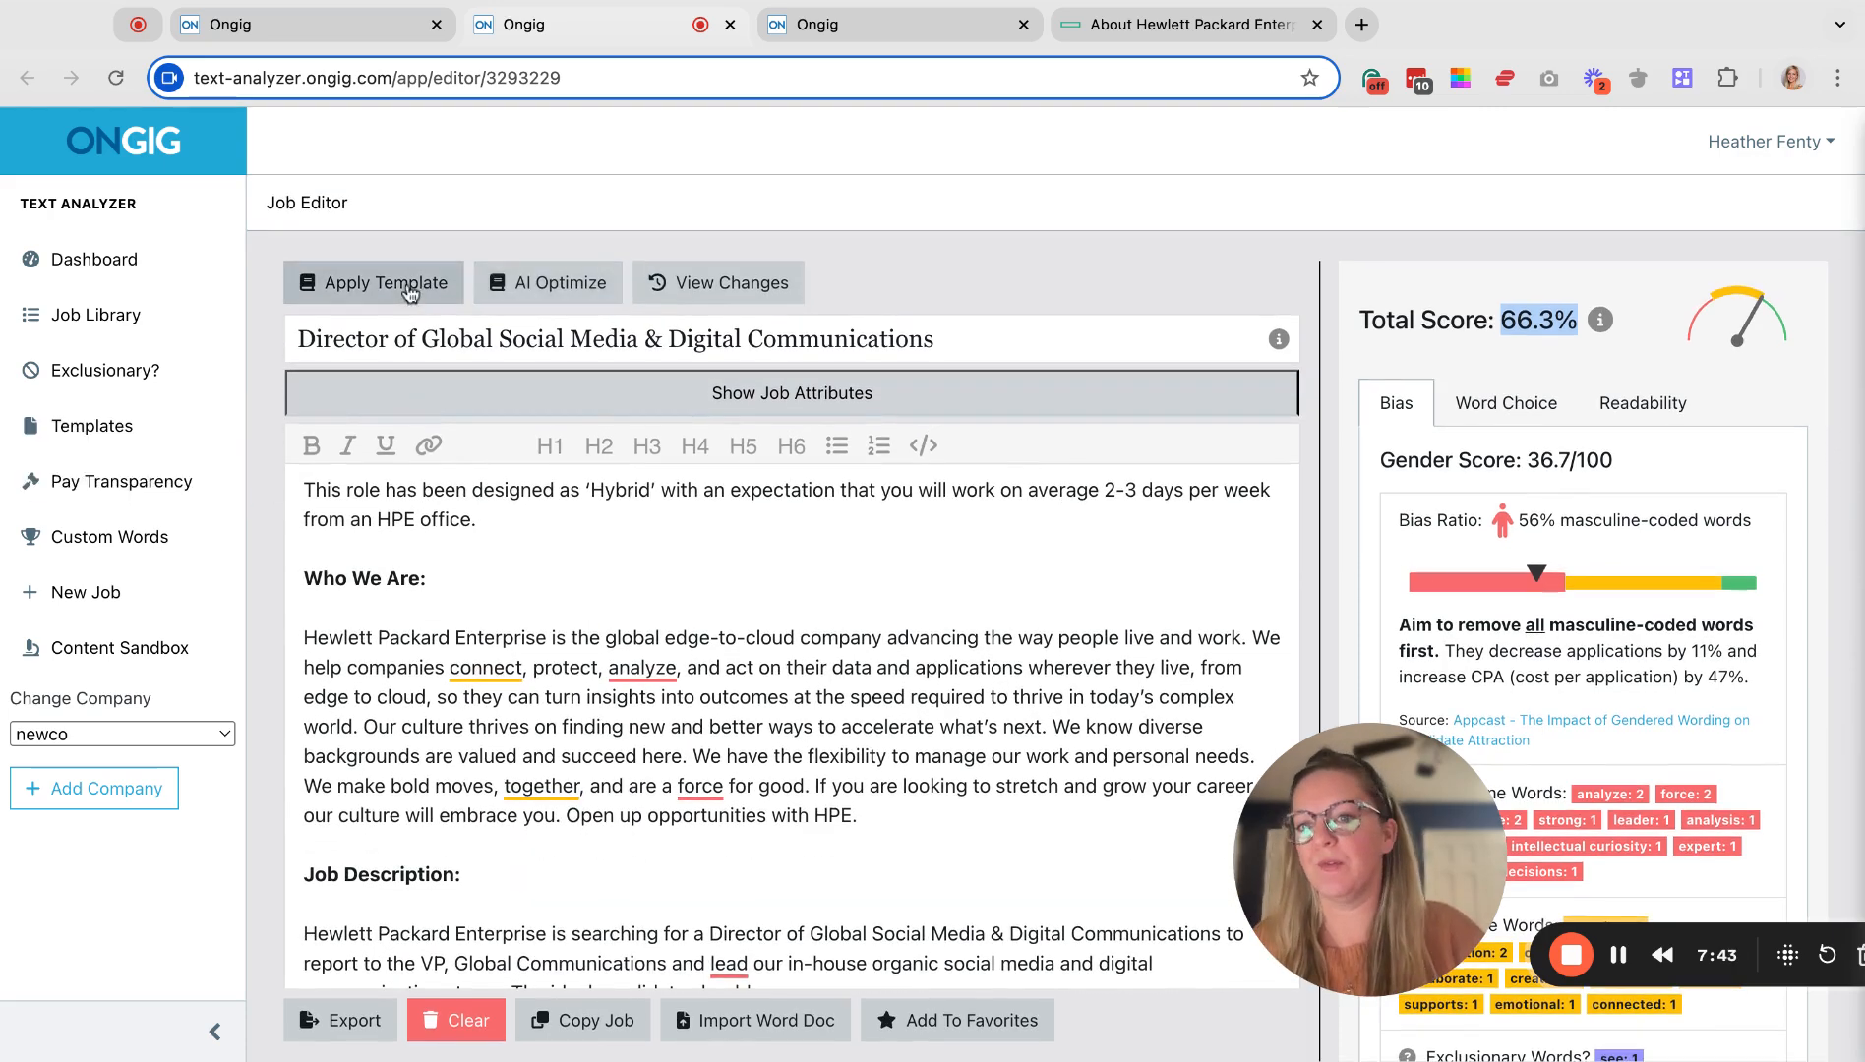
Apply the Job Posting Example HPE template with grammar, spelling and formatting fixes, raising the score to 78%.
click(361, 300)
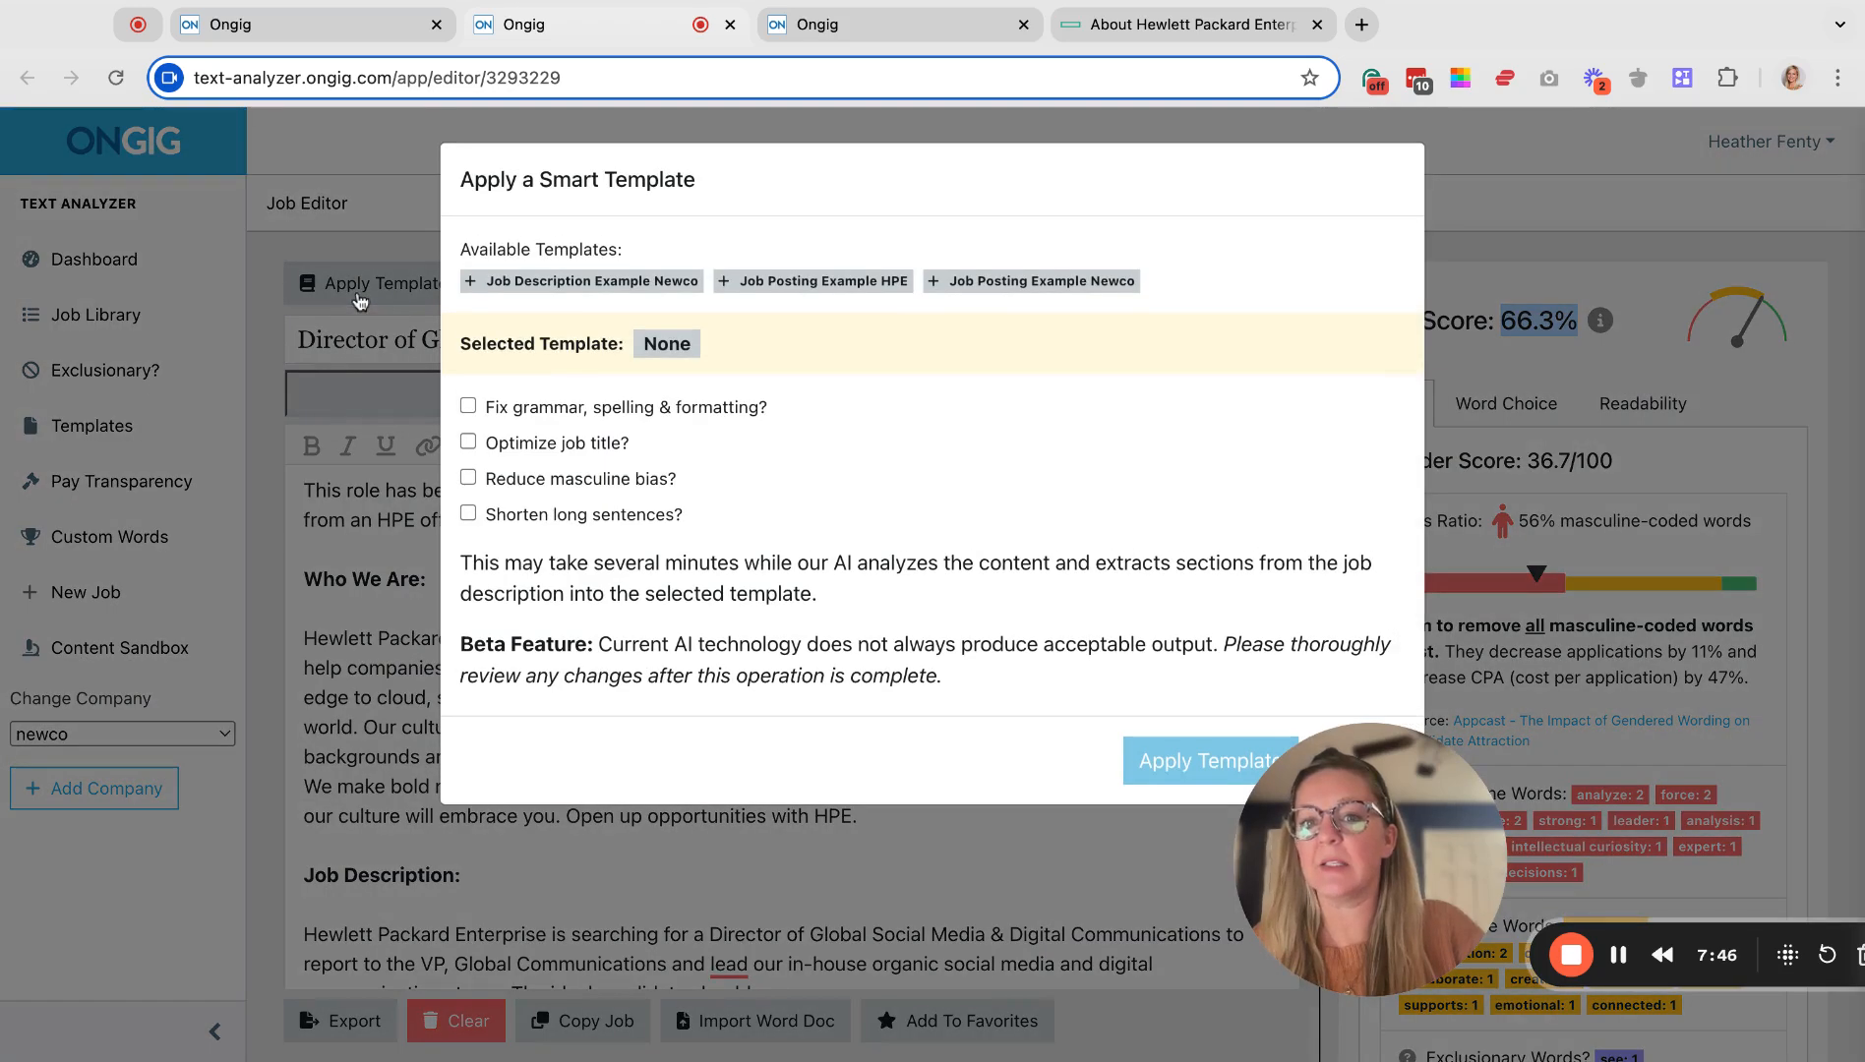
click(823, 282)
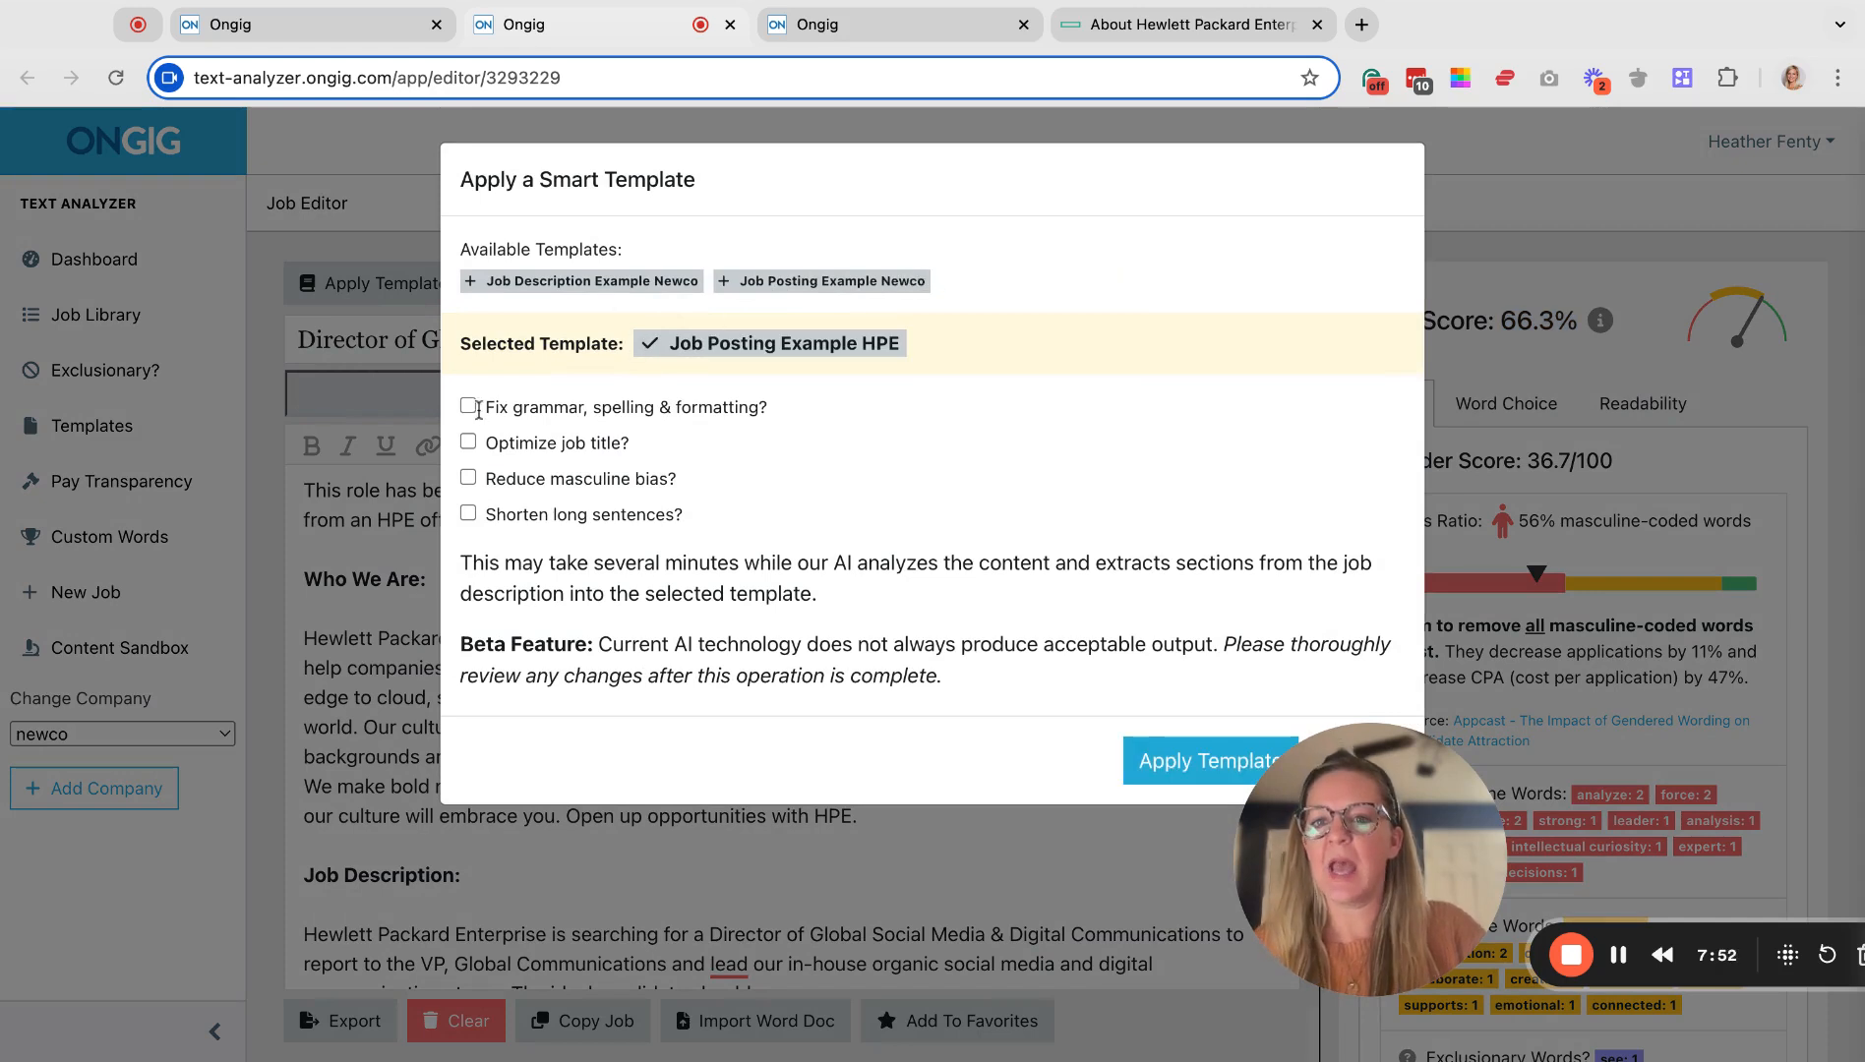
click(468, 514)
click(468, 514)
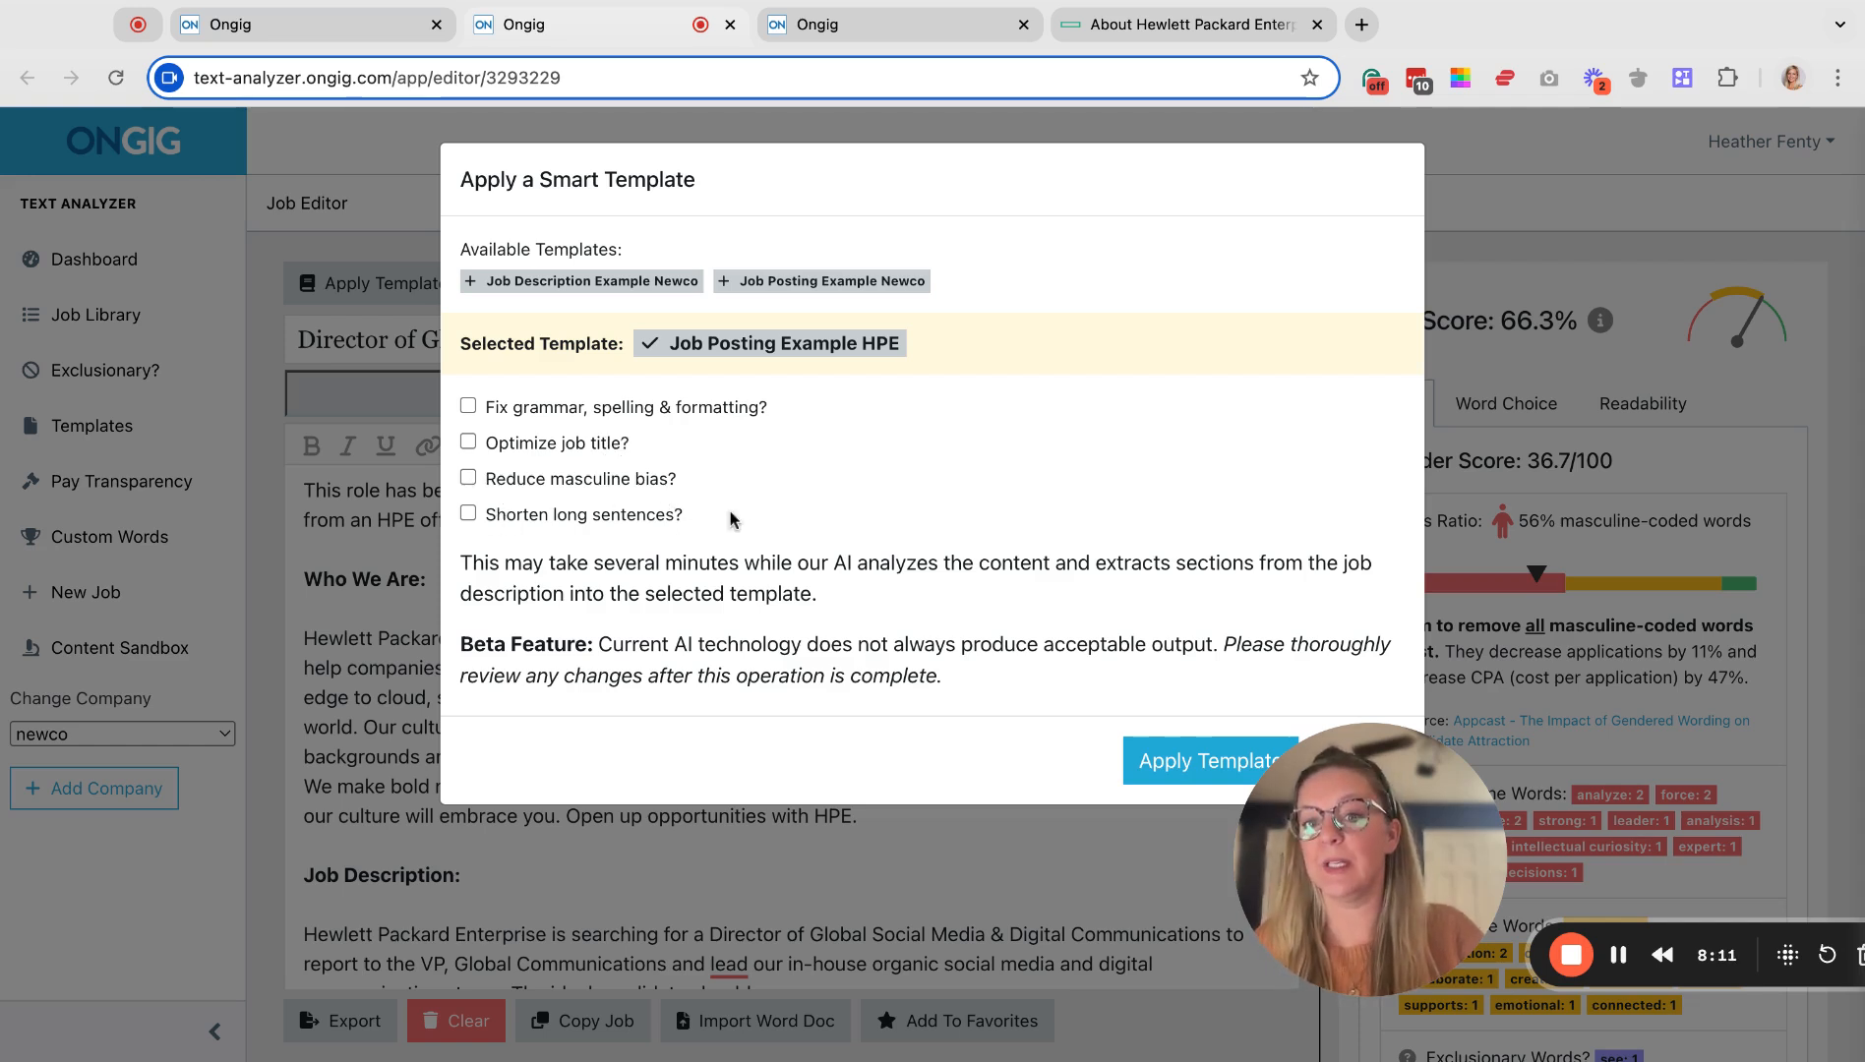
click(468, 405)
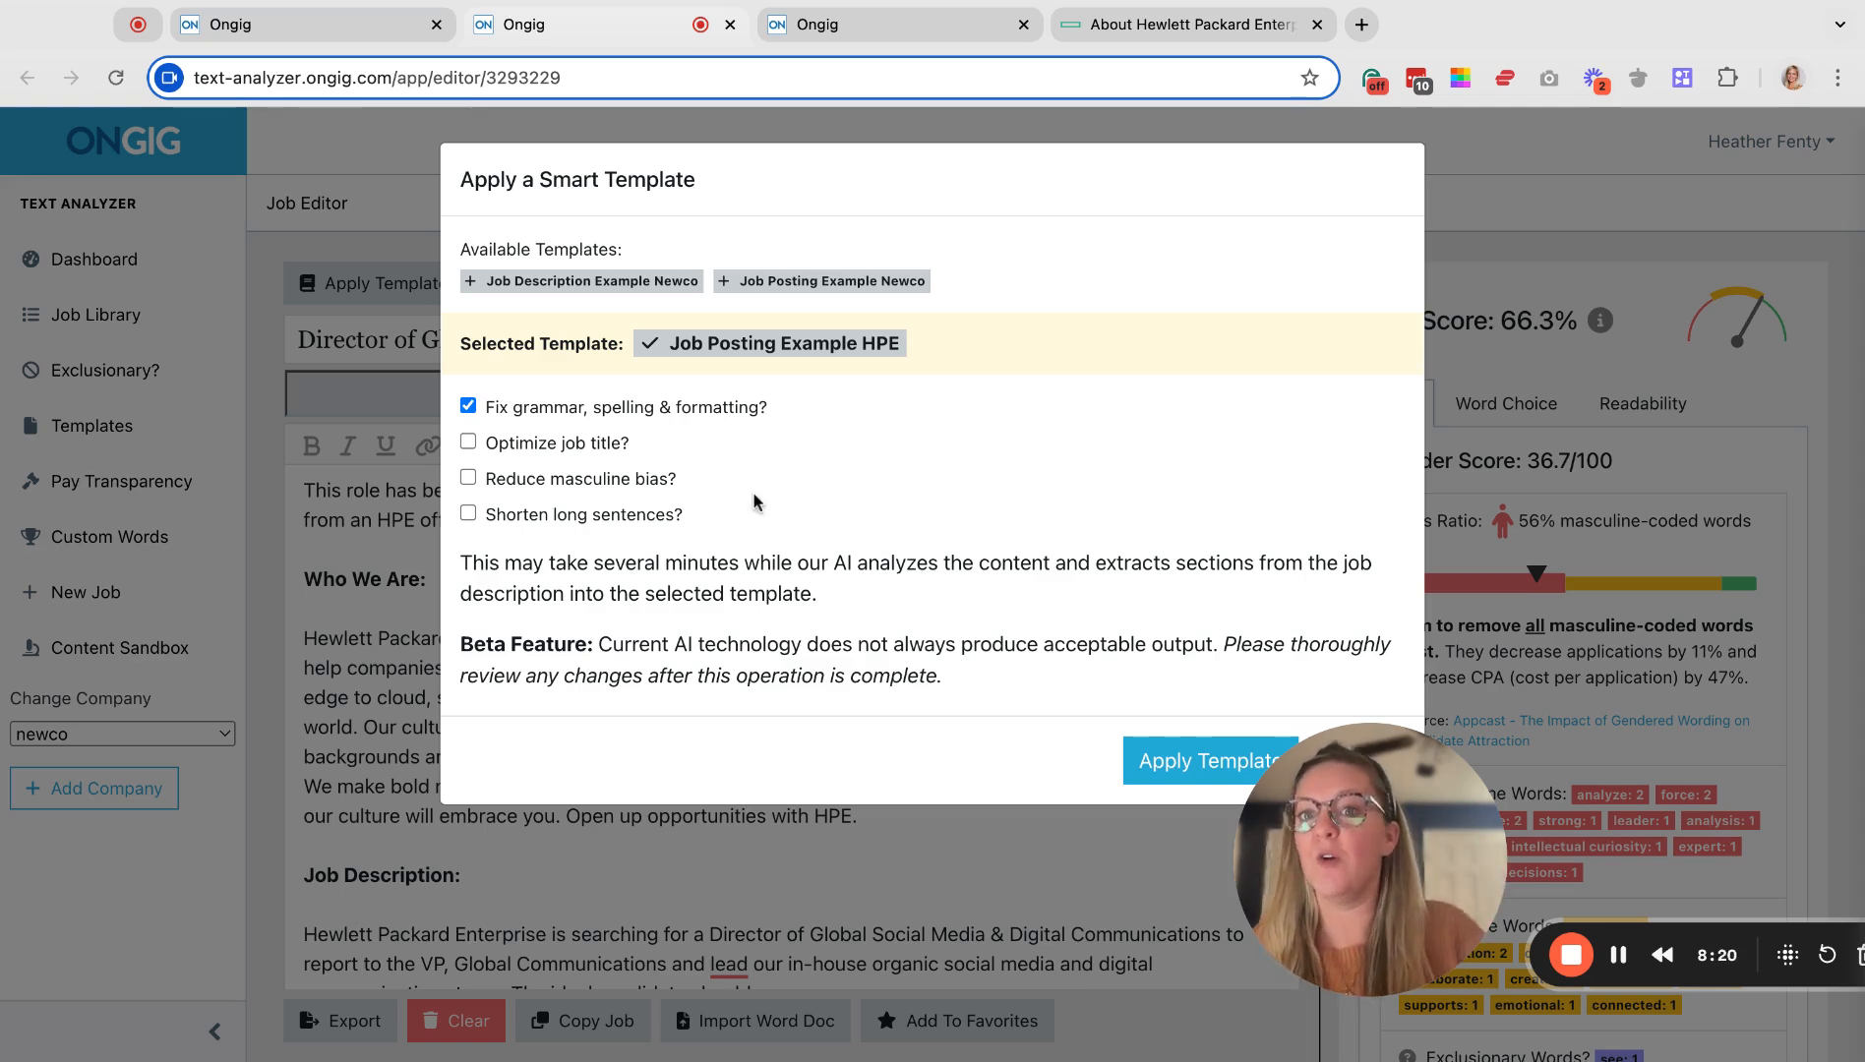
click(1158, 779)
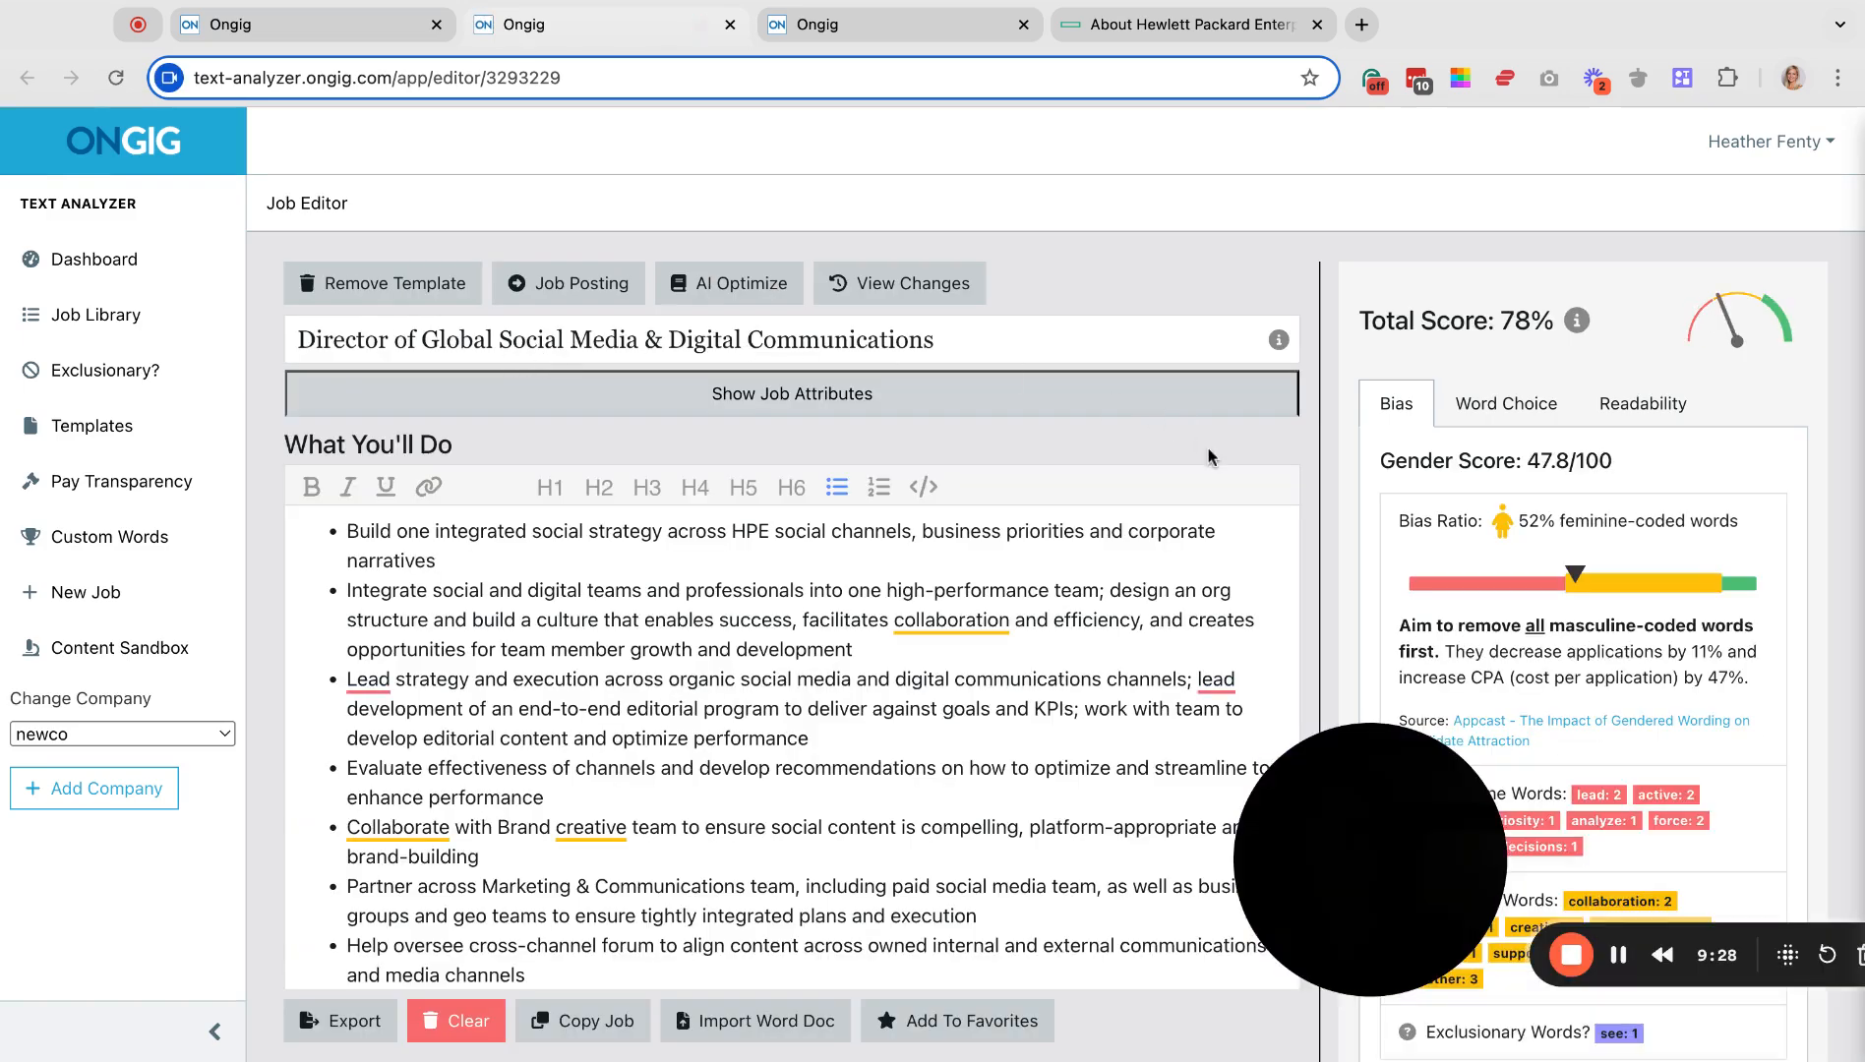
double_click(1506, 323)
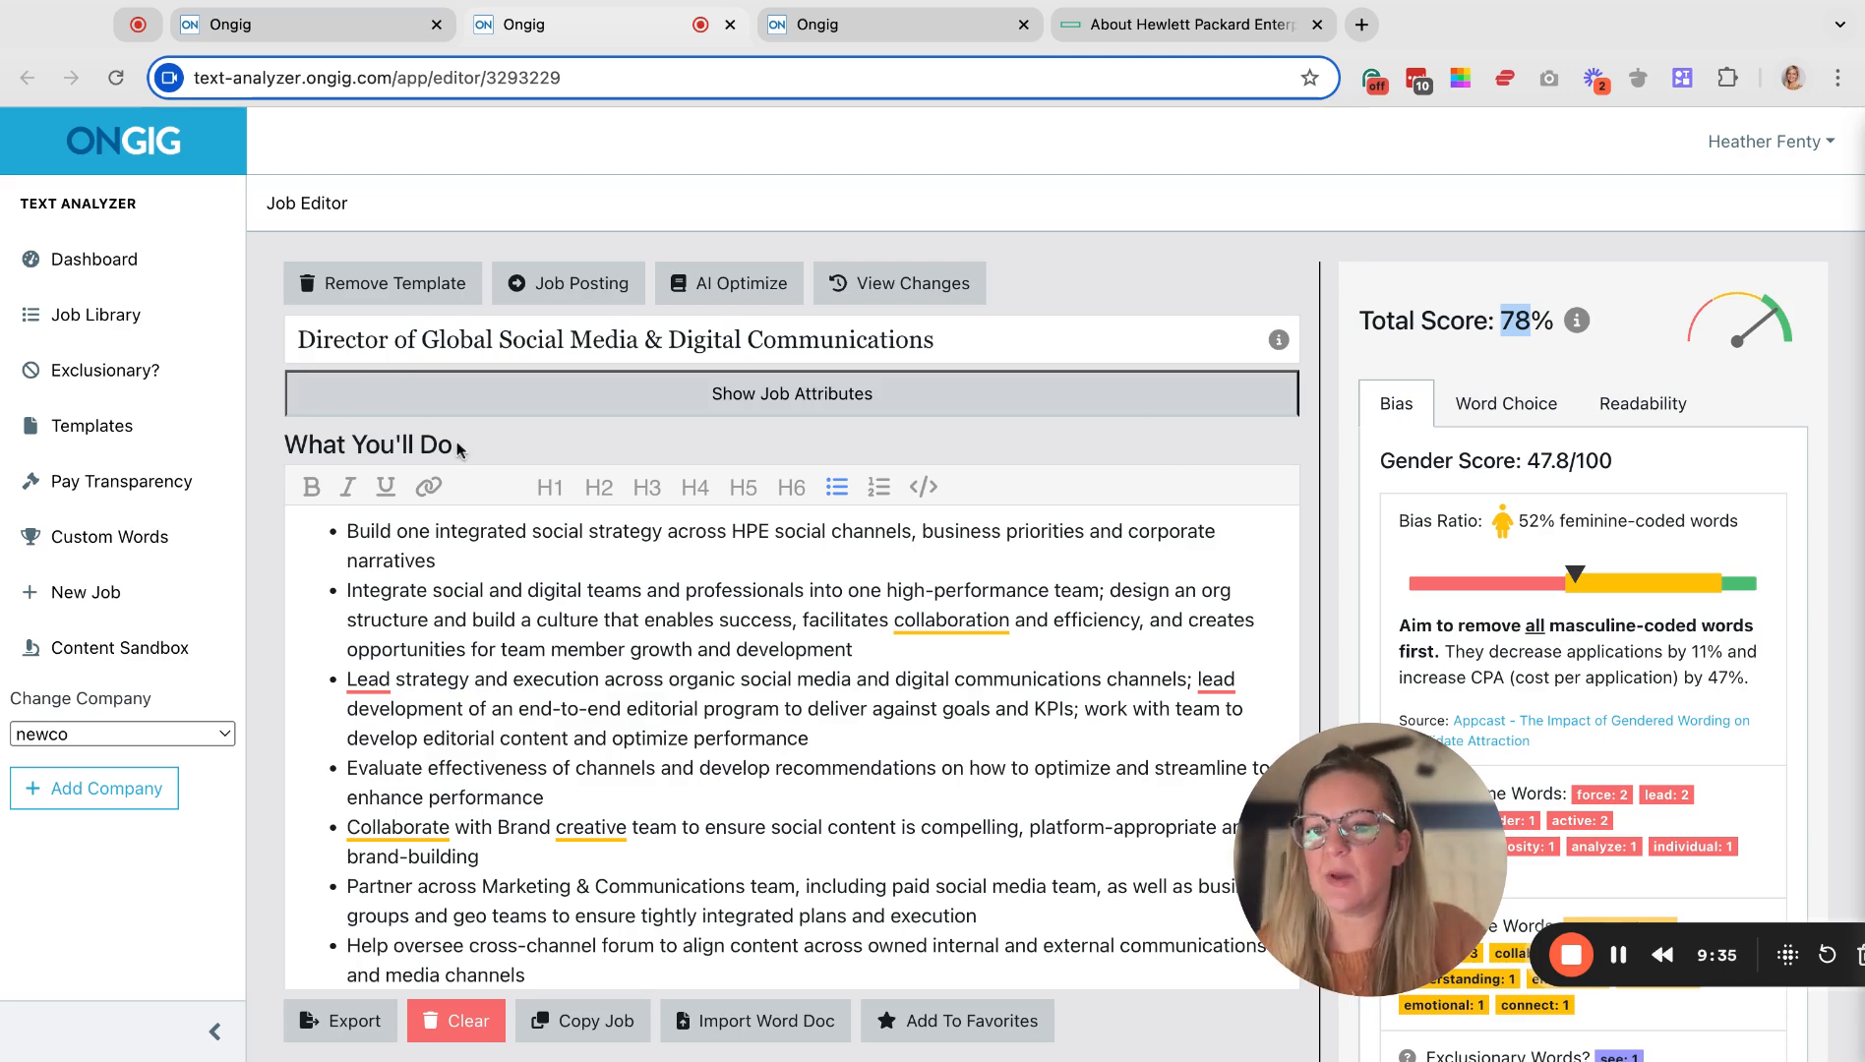
scroll(458, 450, down, 2)
scroll(433, 432, up, 2)
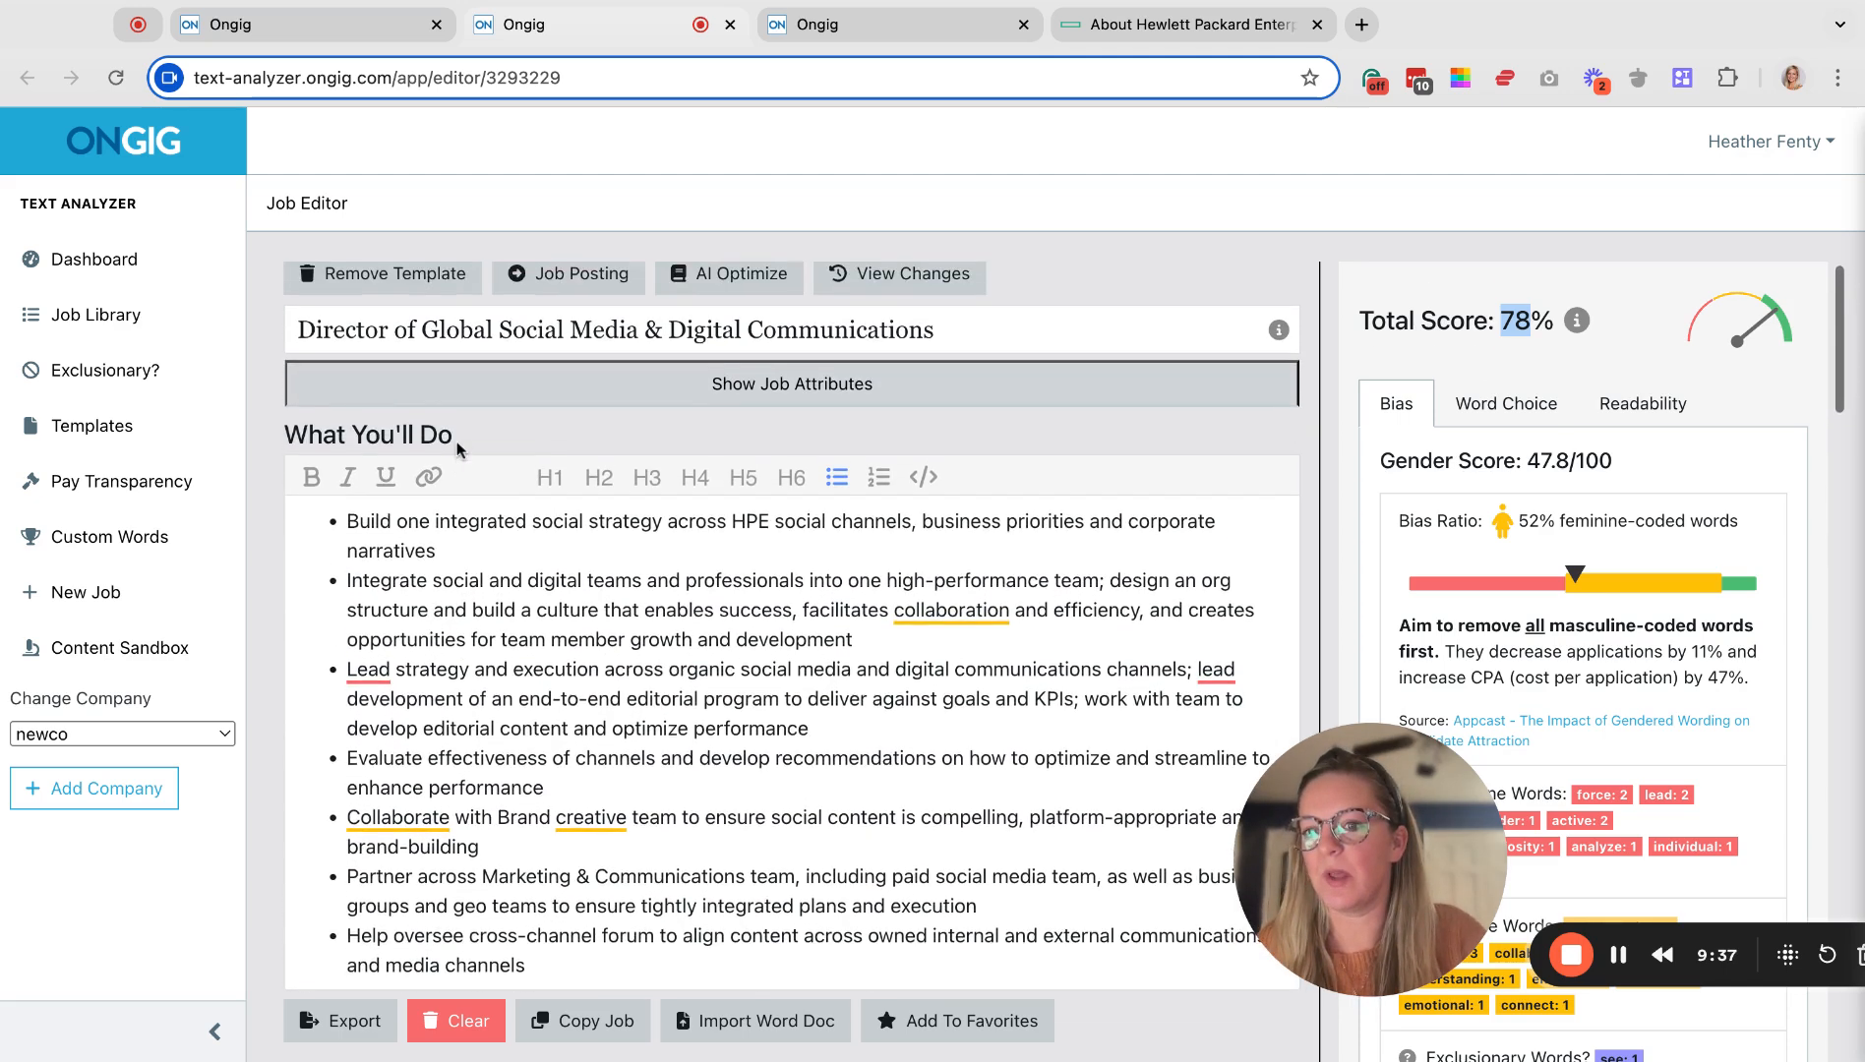
scroll(792, 630, down, 6)
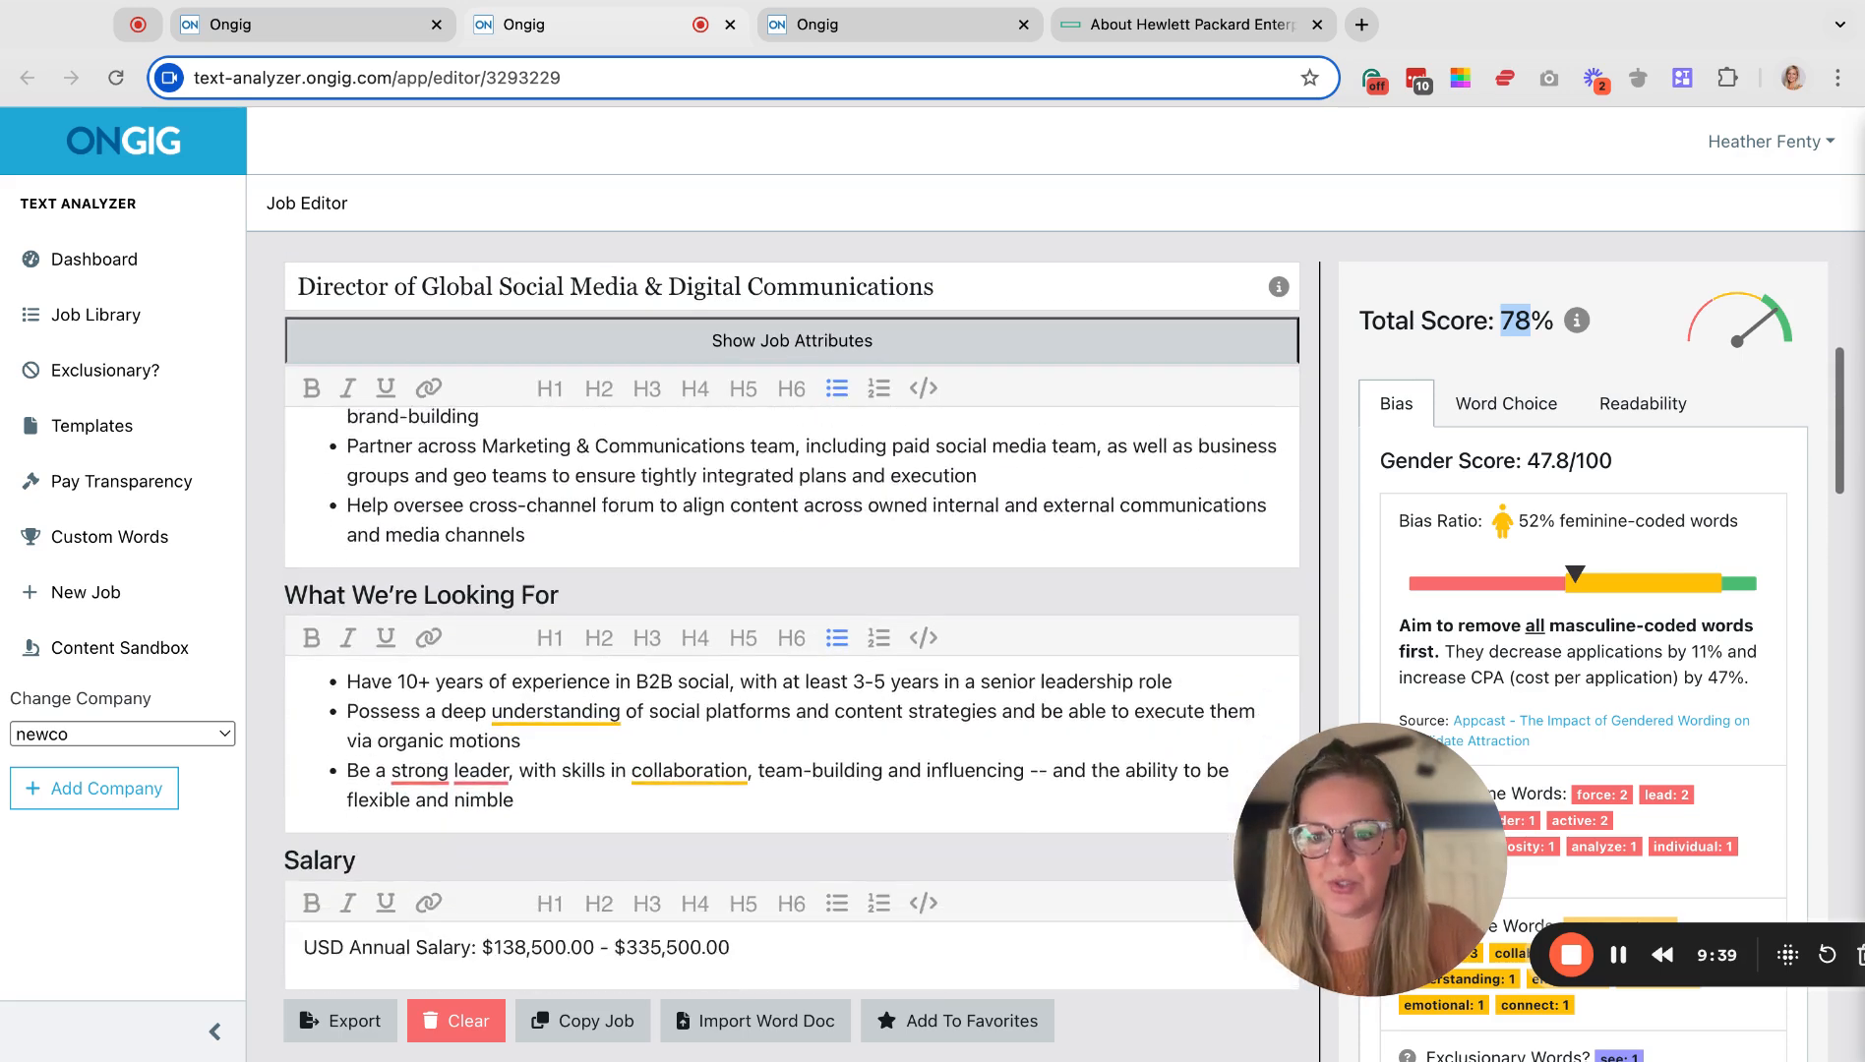
scroll(636, 753, down, 3)
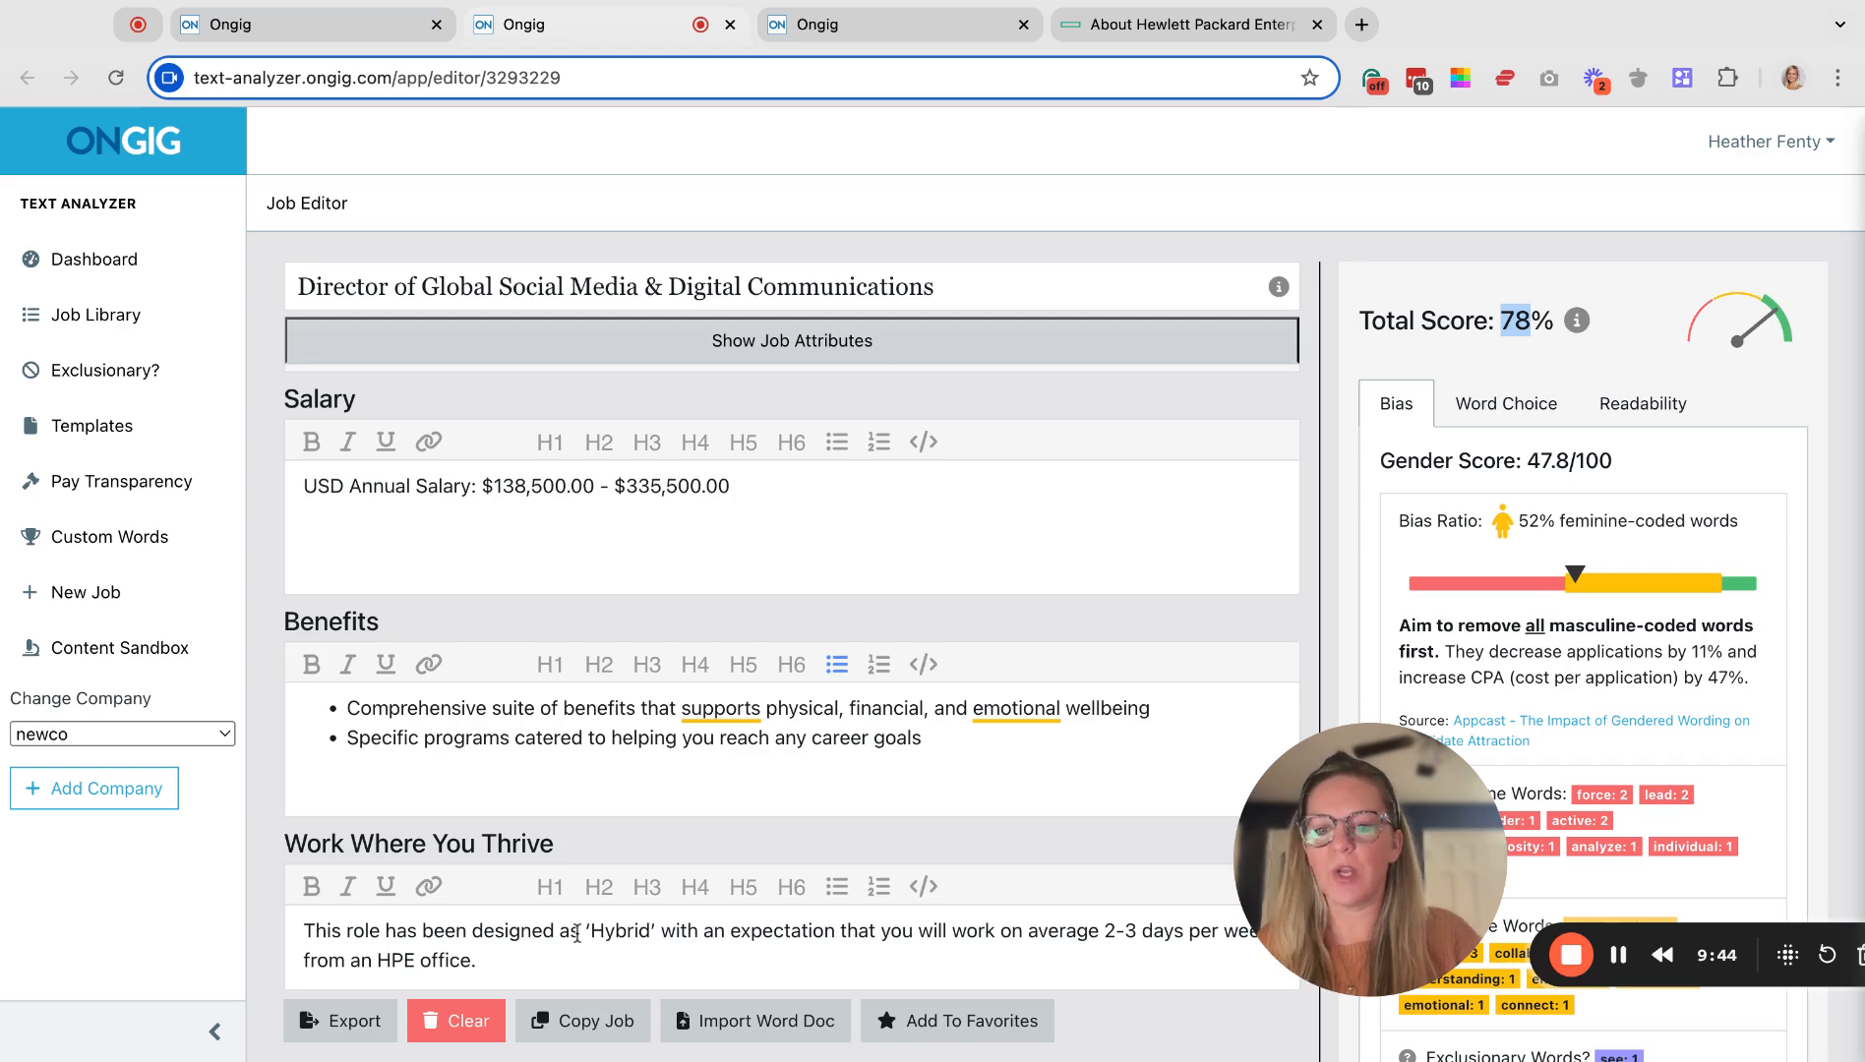
scroll(445, 834, down, 7)
scroll(851, 564, down, 5)
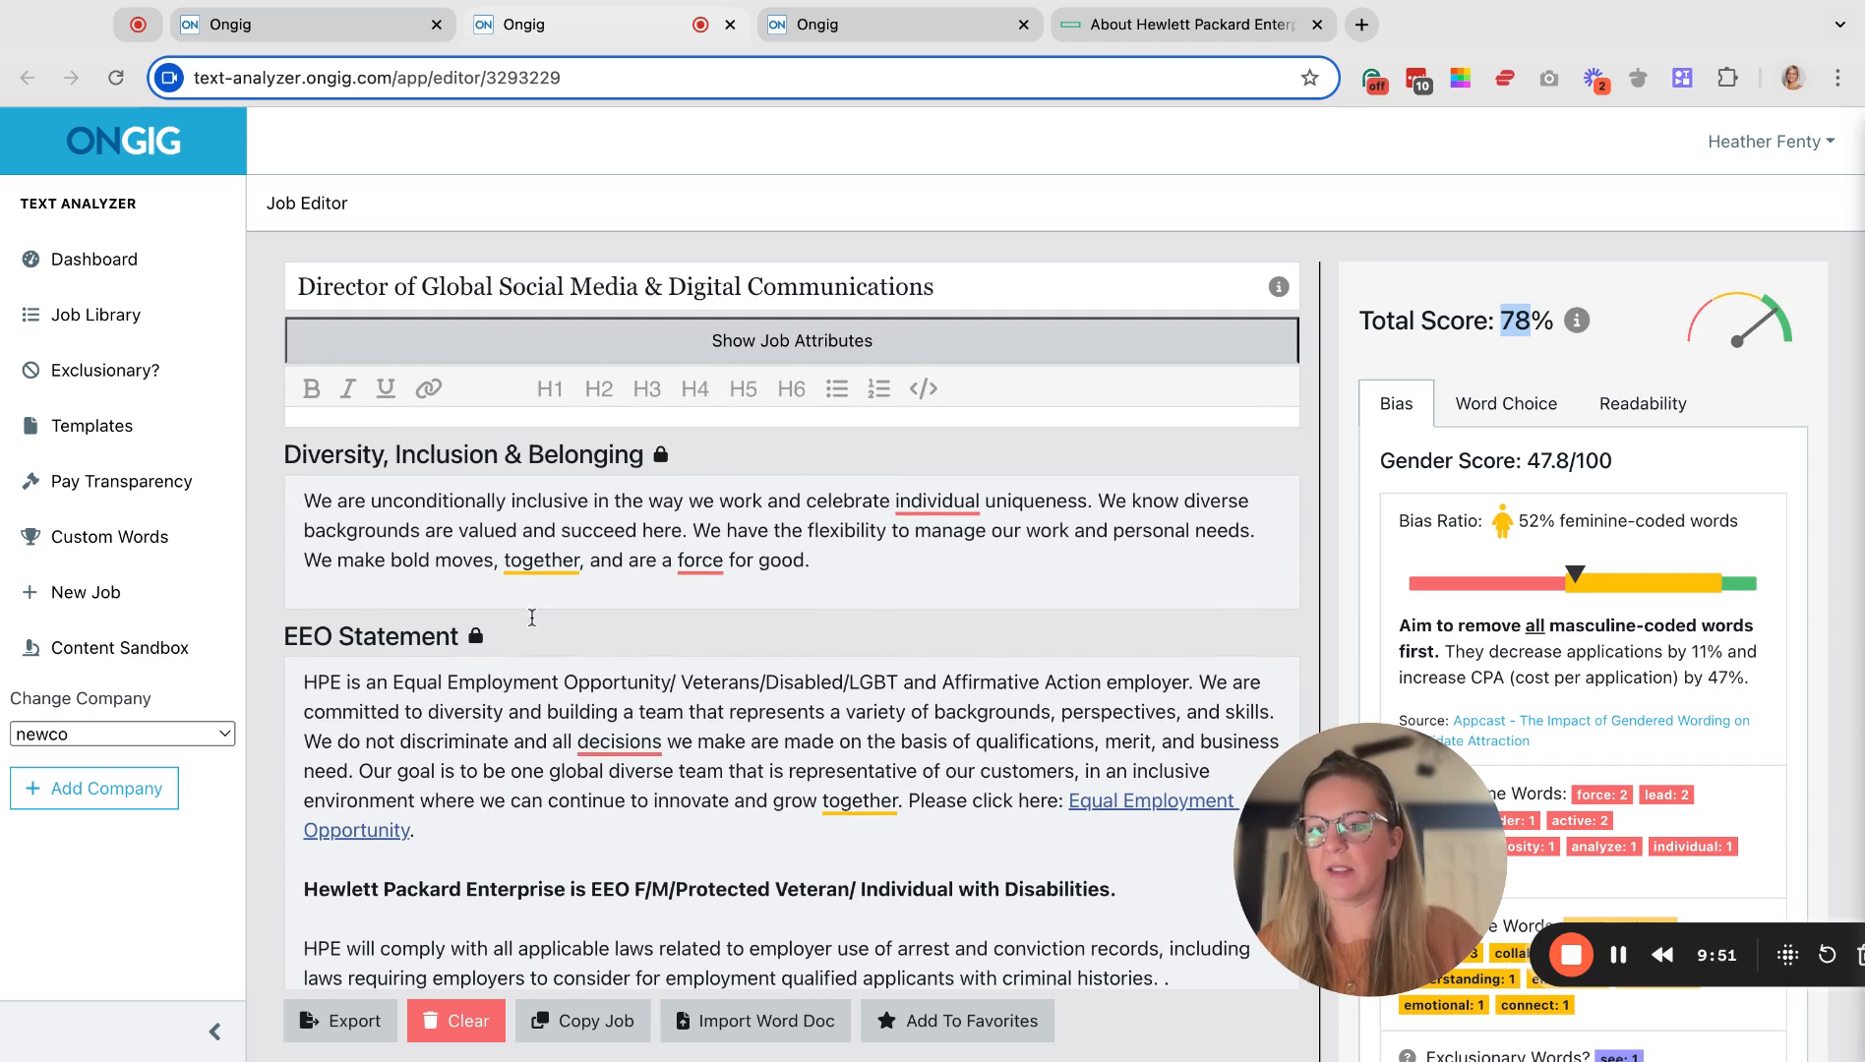
scroll(486, 786, down, 4)
scroll(486, 785, down, 1)
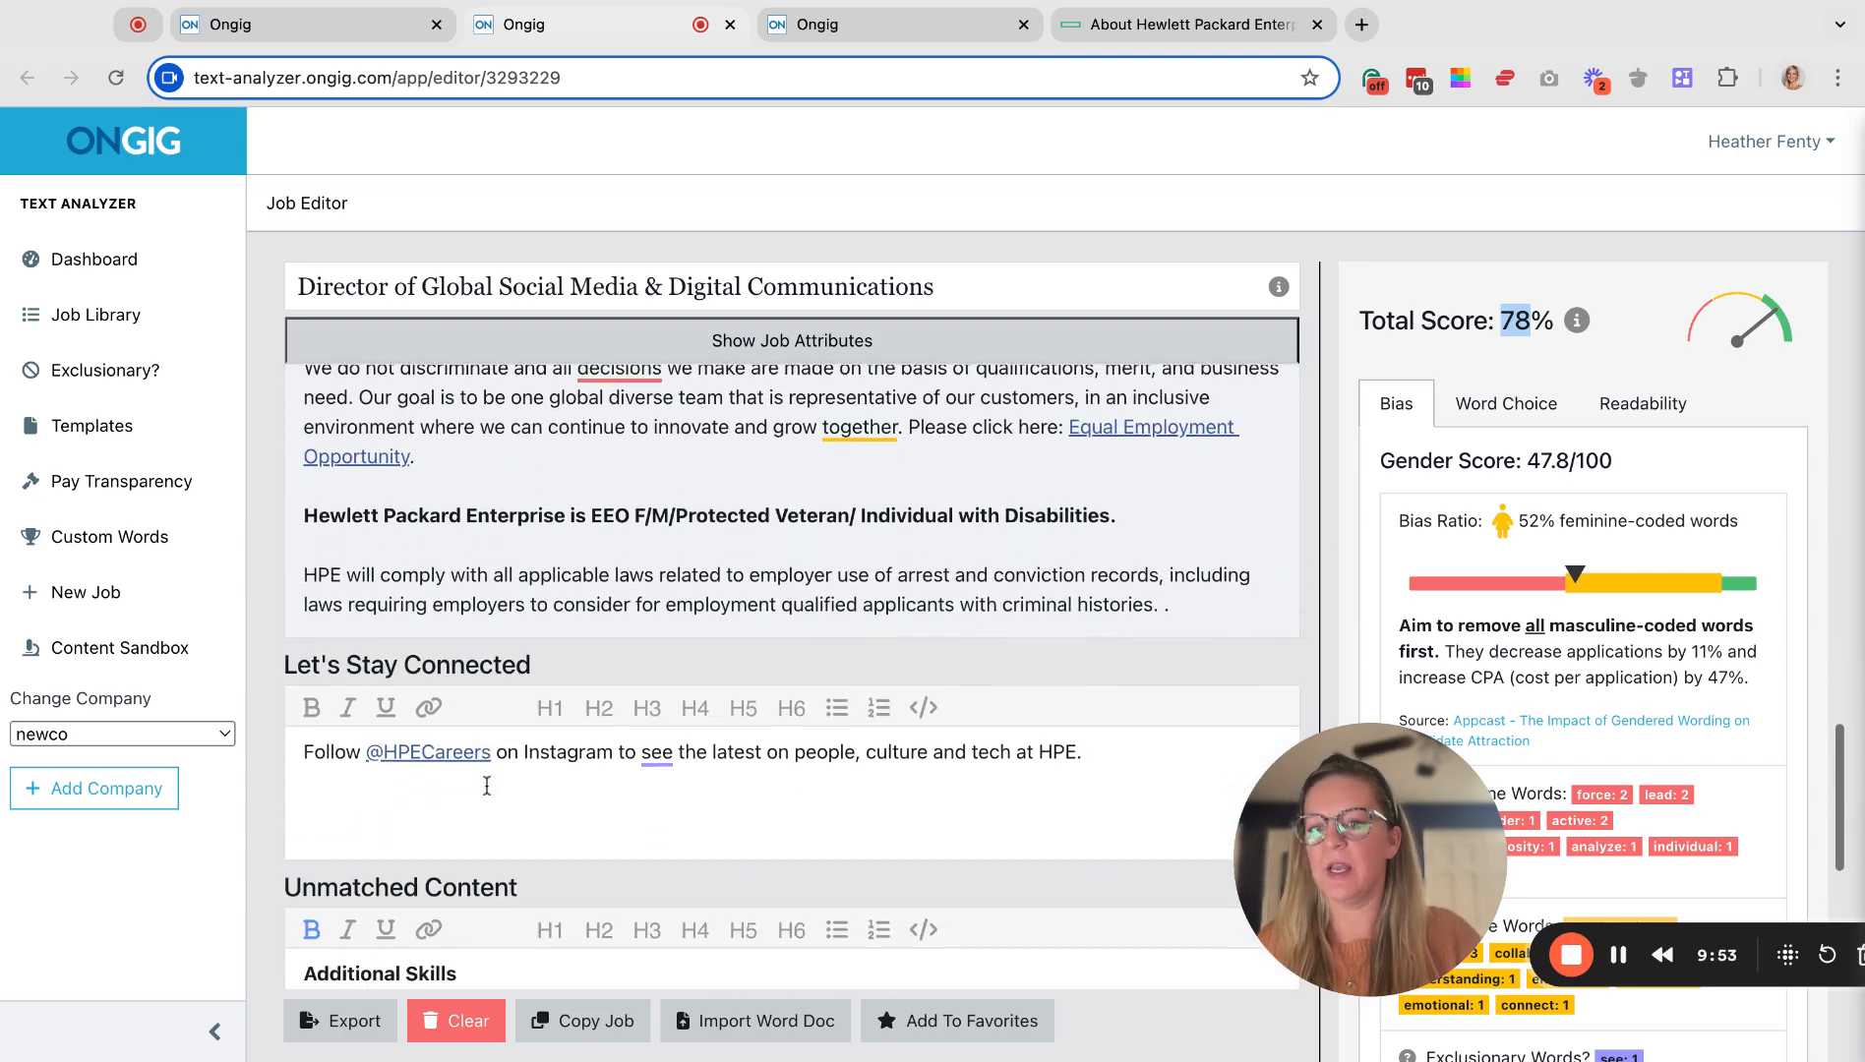
drag(303, 755, 1082, 759)
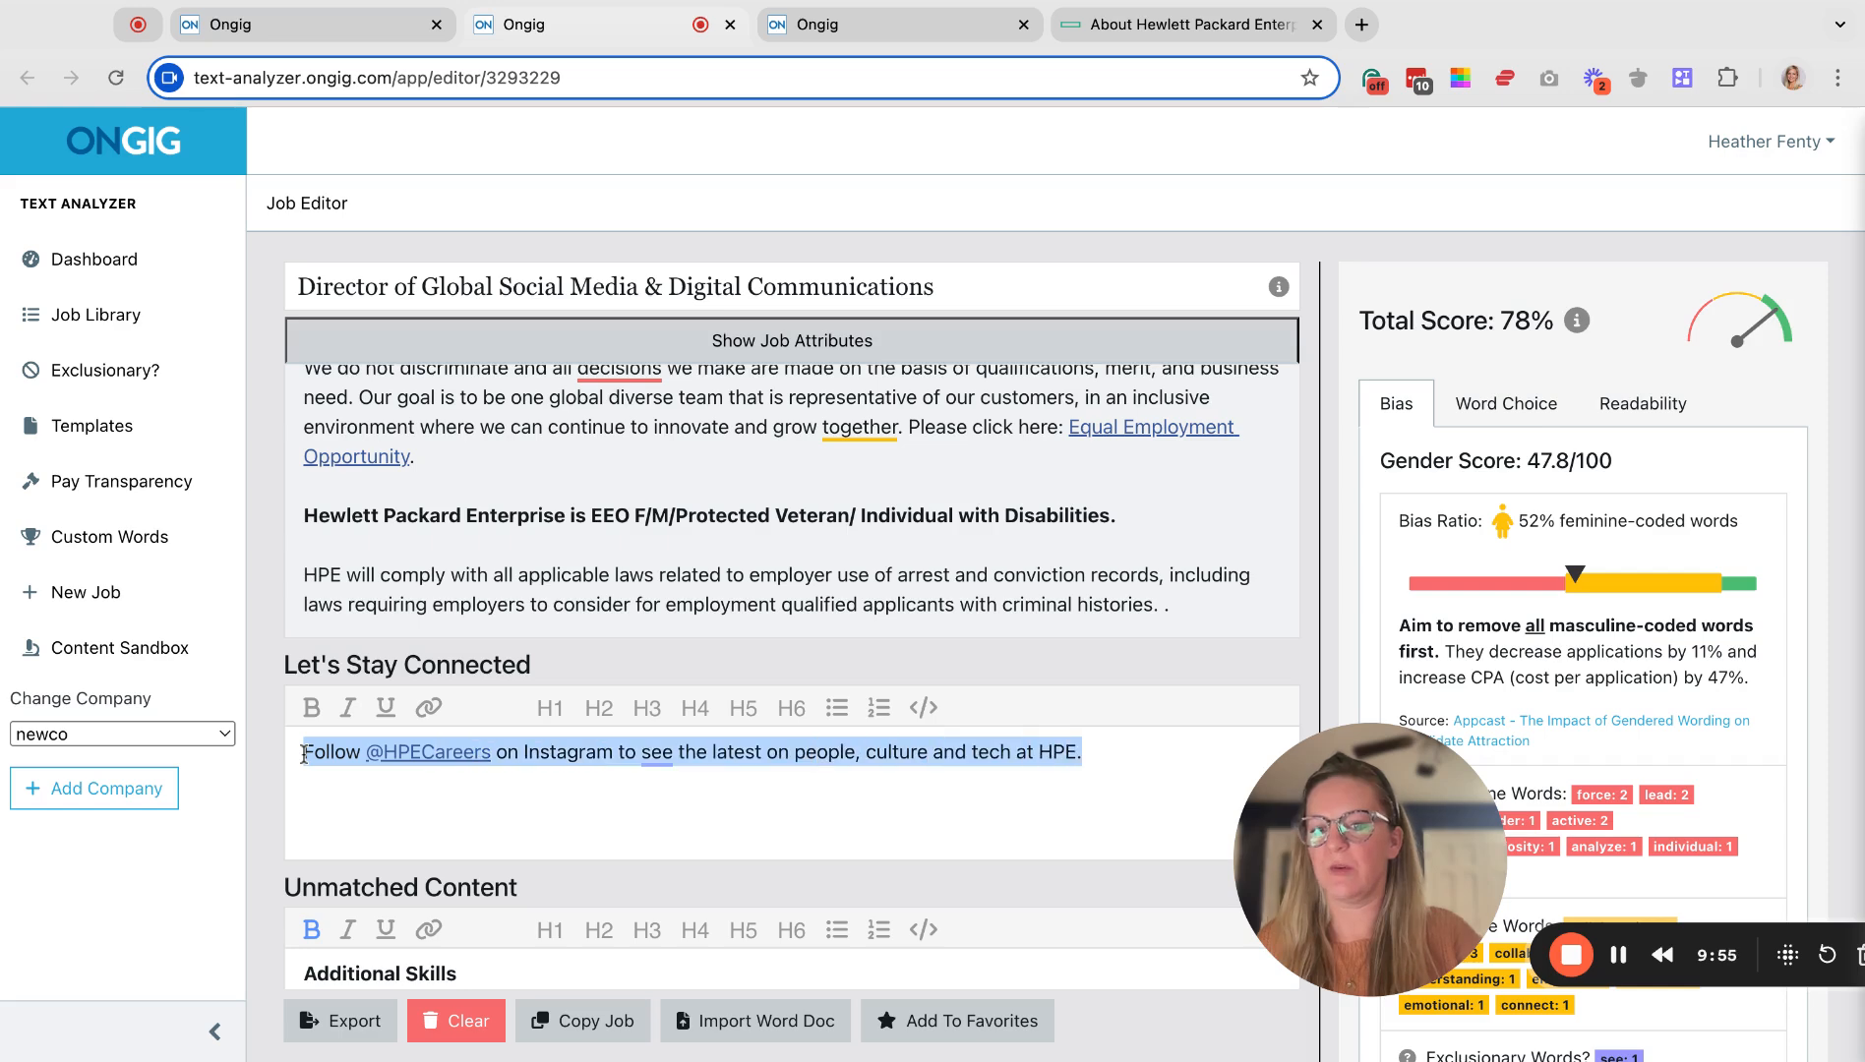
scroll(842, 797, down, 4)
scroll(843, 797, down, 1)
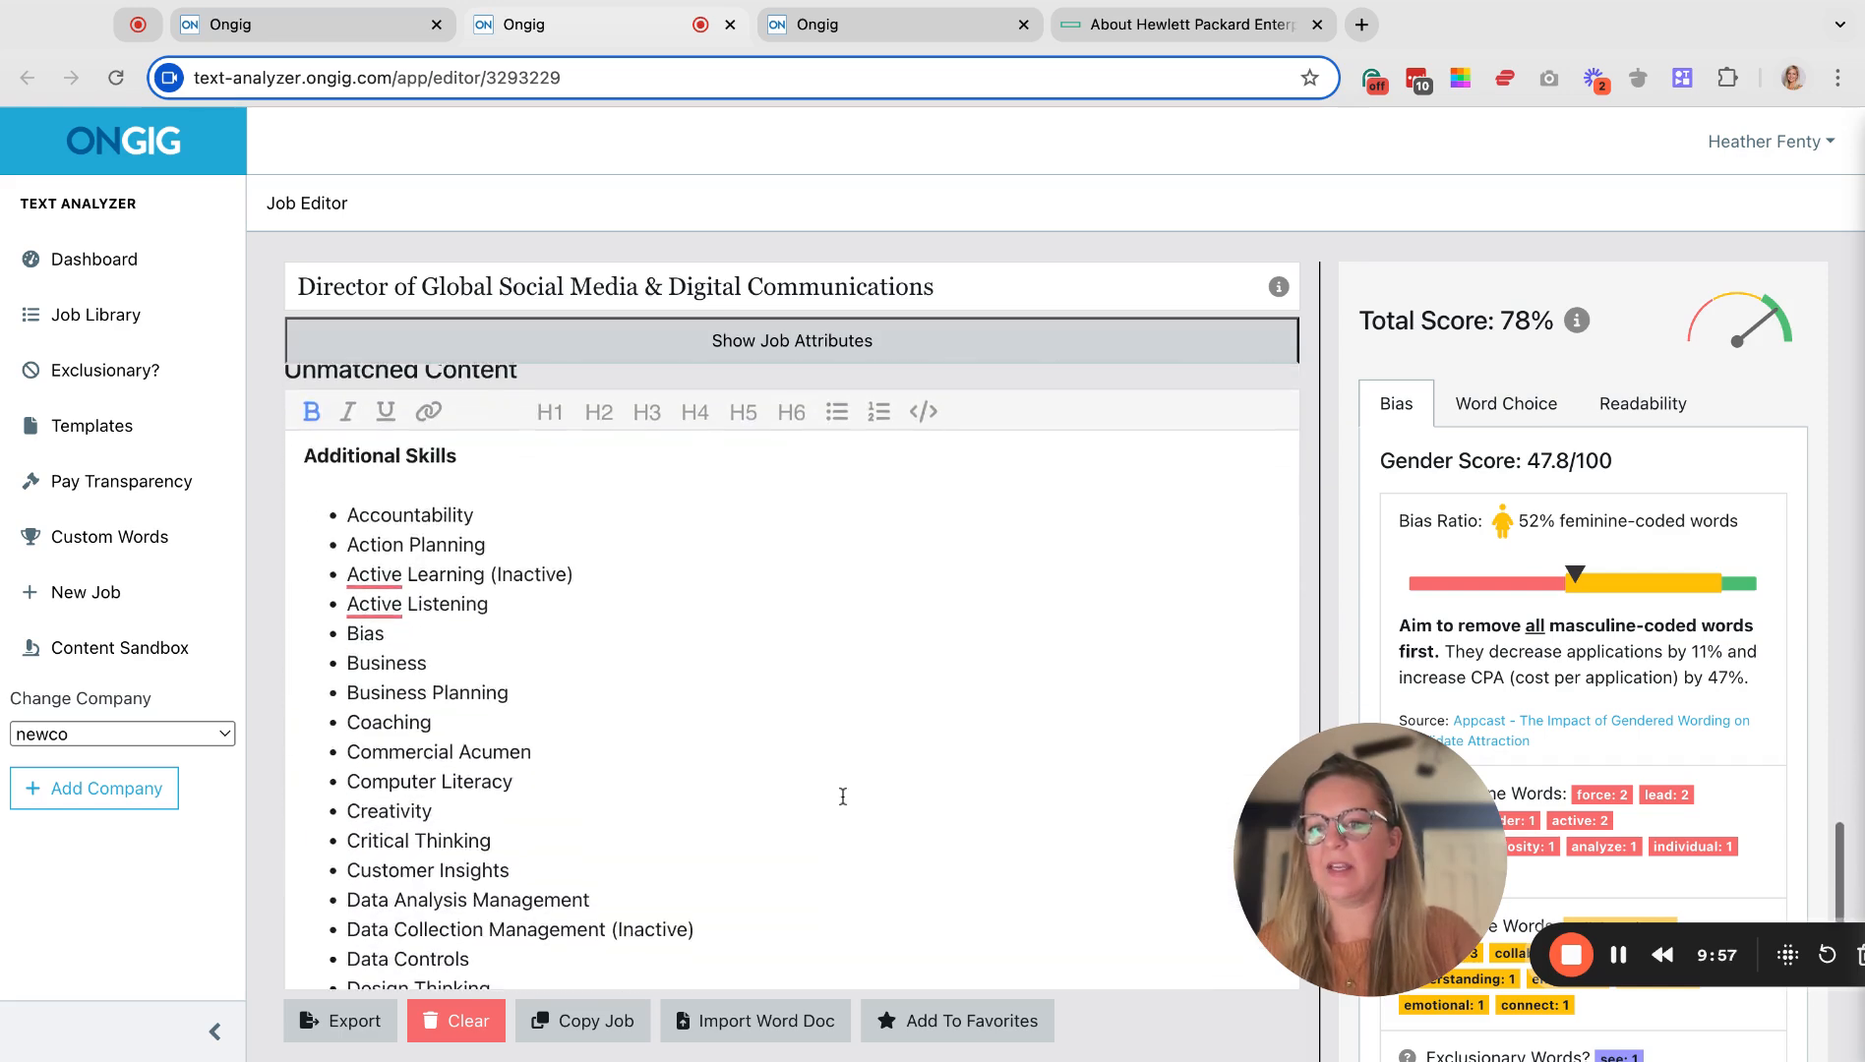
scroll(843, 797, up, 1)
scroll(791, 688, down, 2)
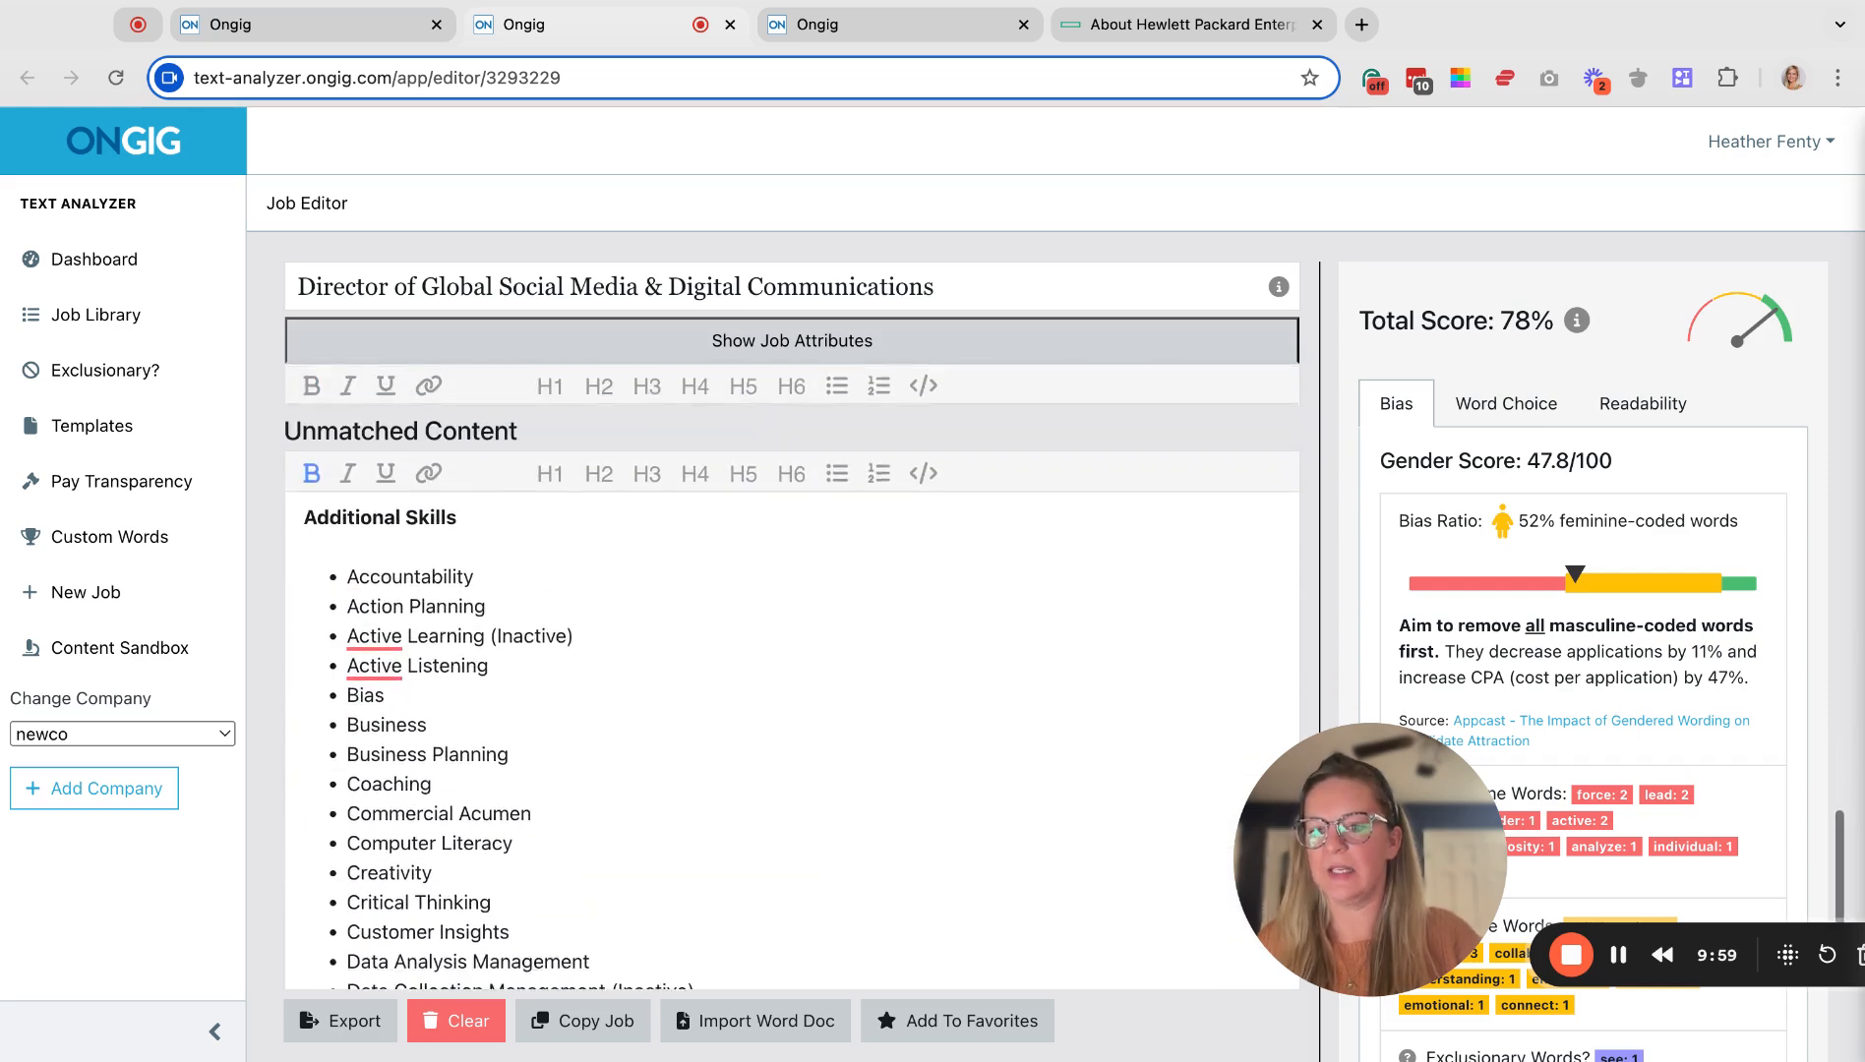
scroll(792, 688, up, 1)
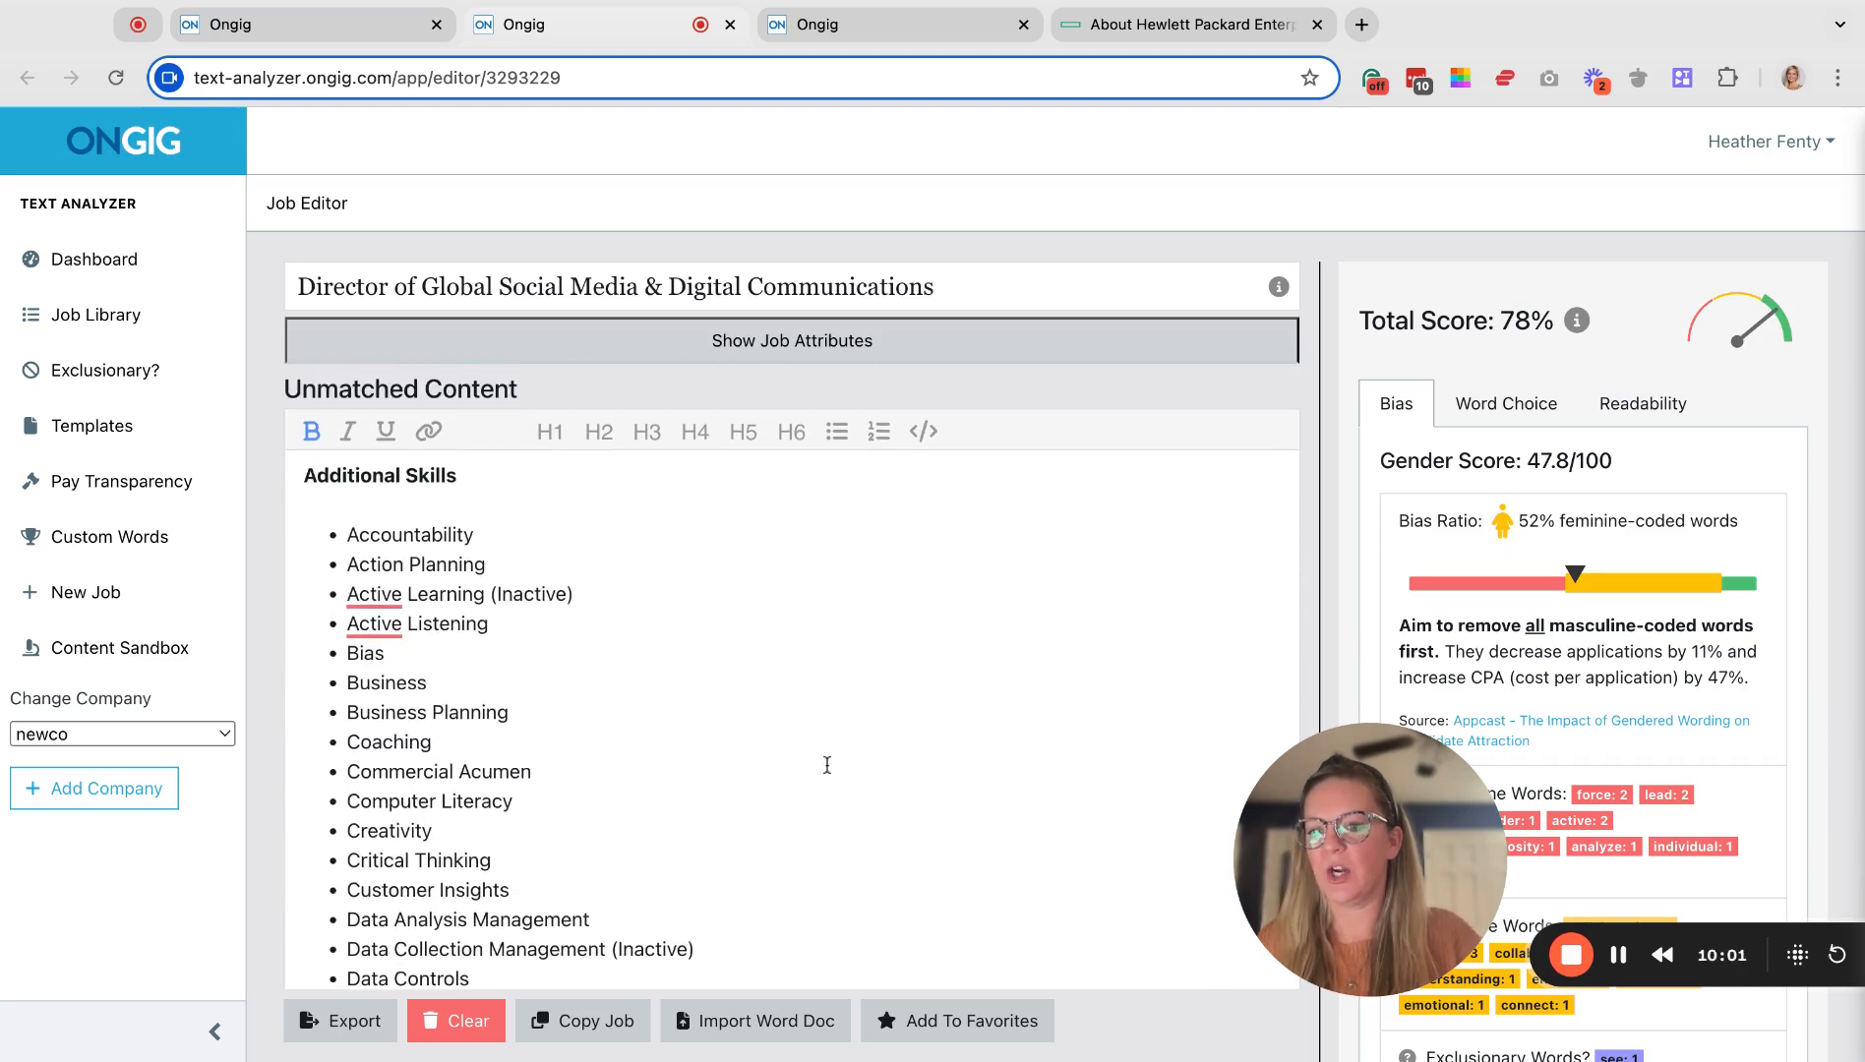
drag(317, 475, 303, 476)
click(304, 475)
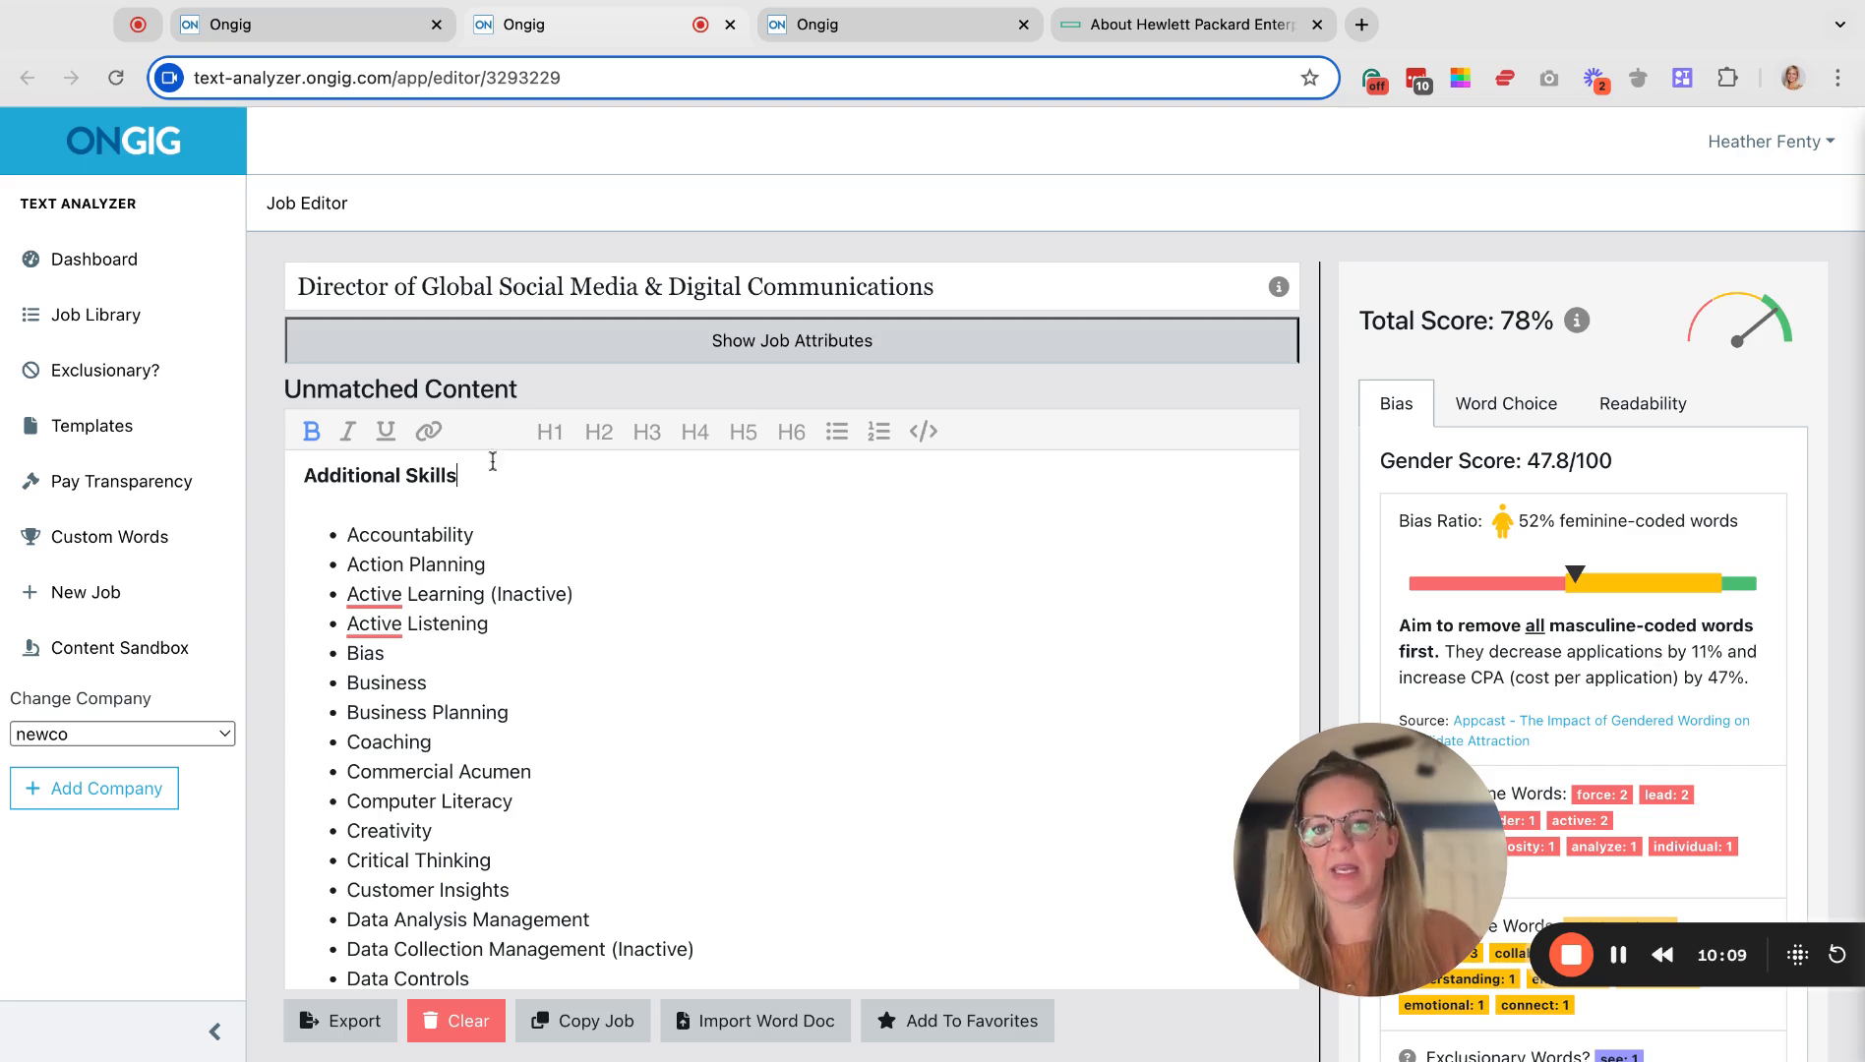
click(846, 28)
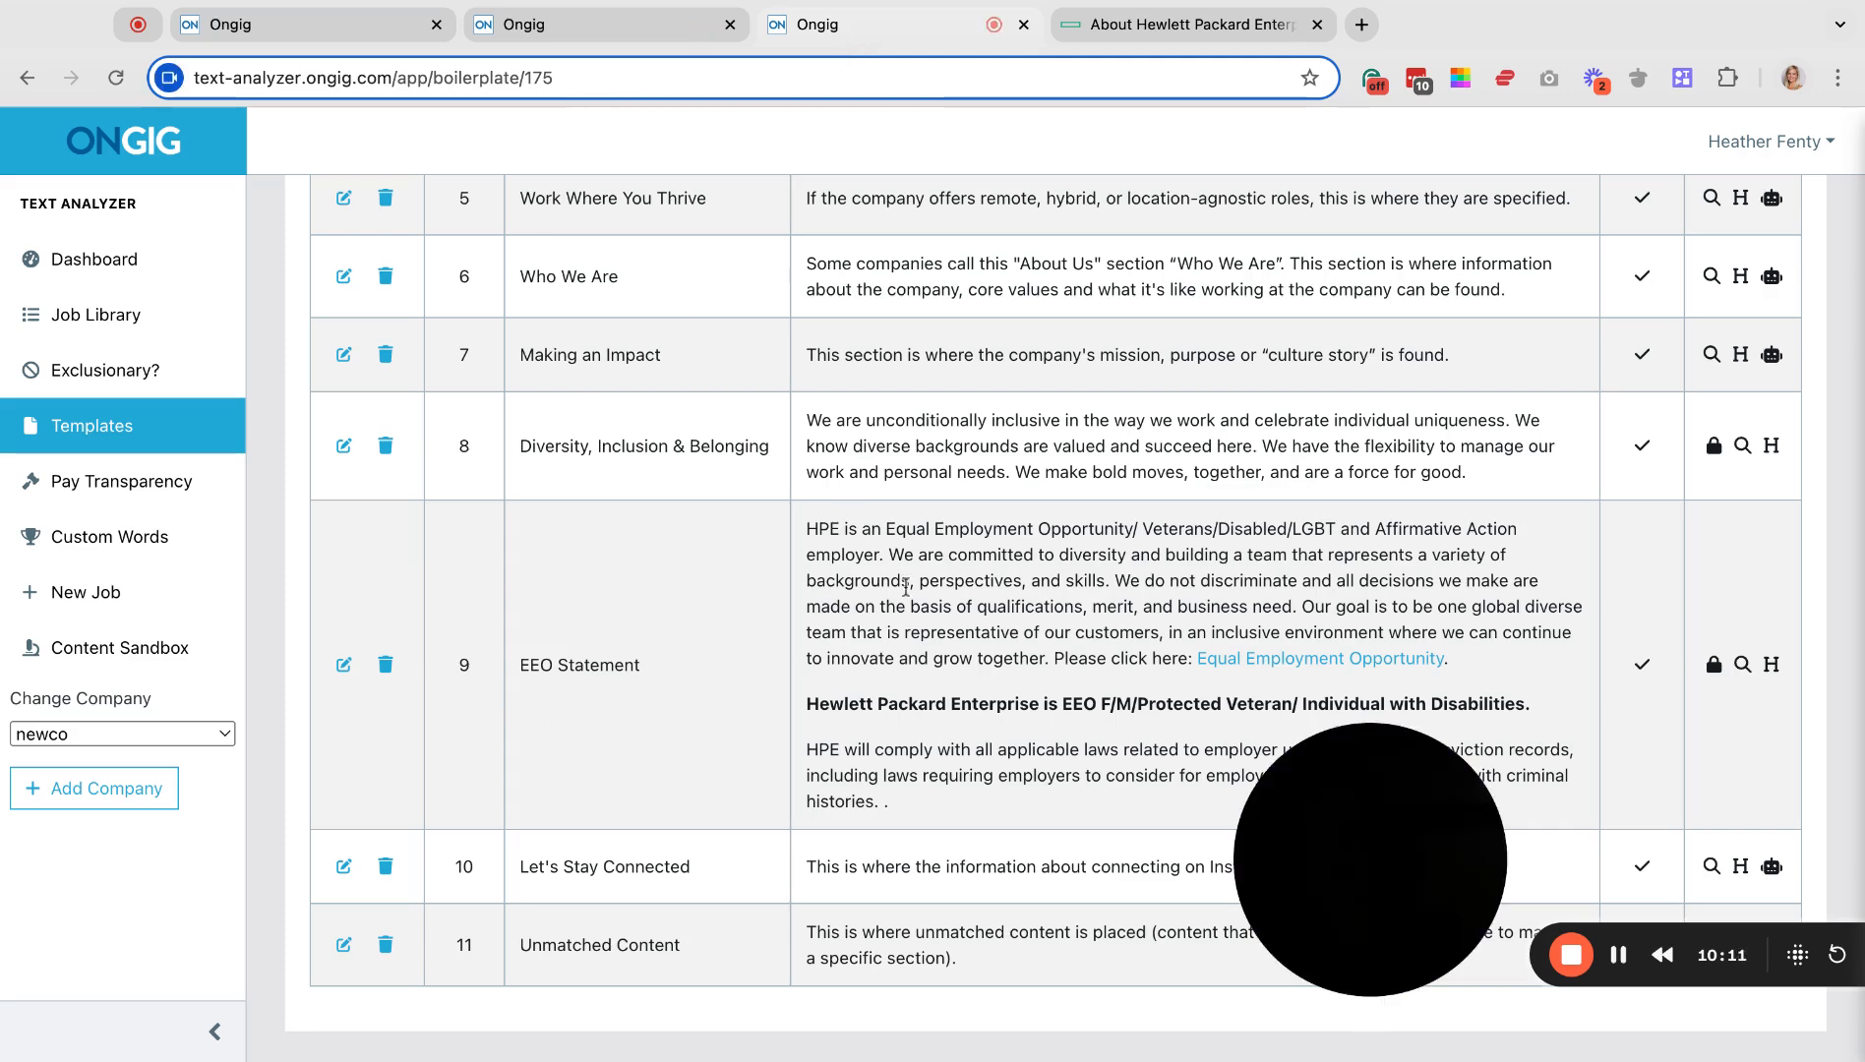
click(637, 33)
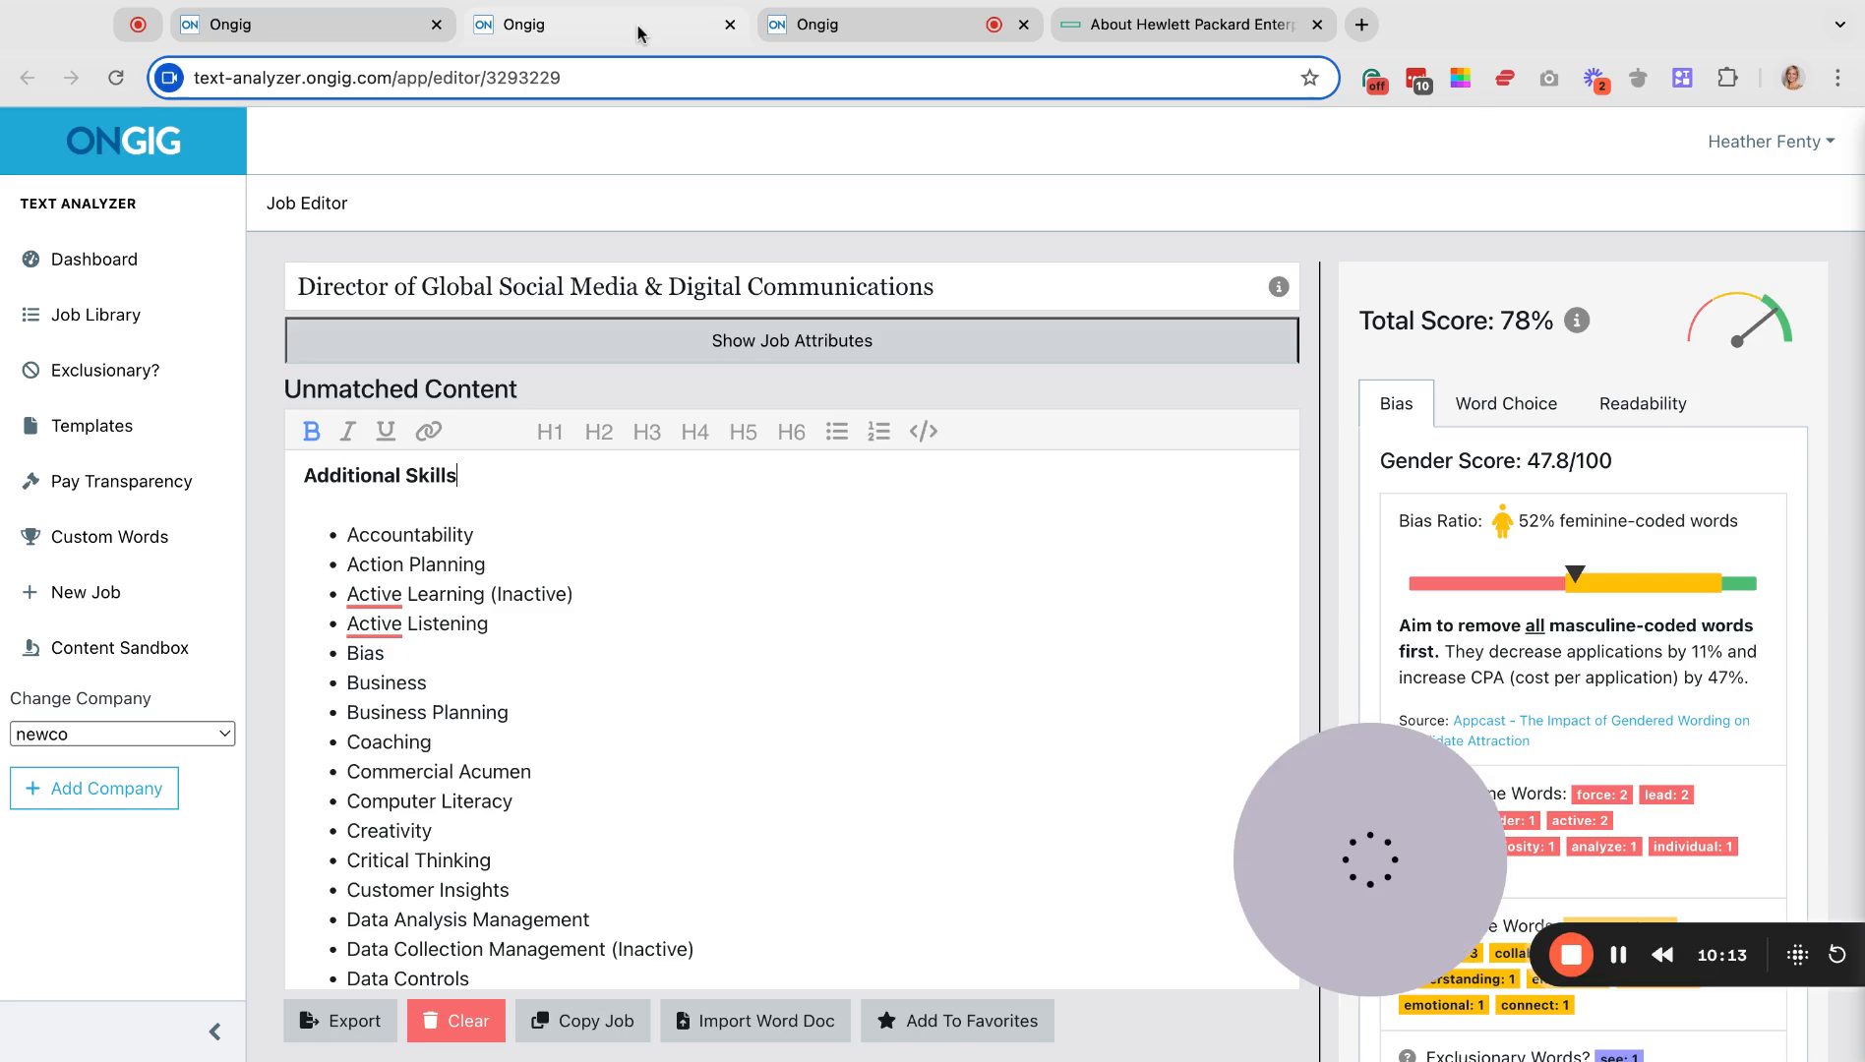
scroll(541, 630, down, 4)
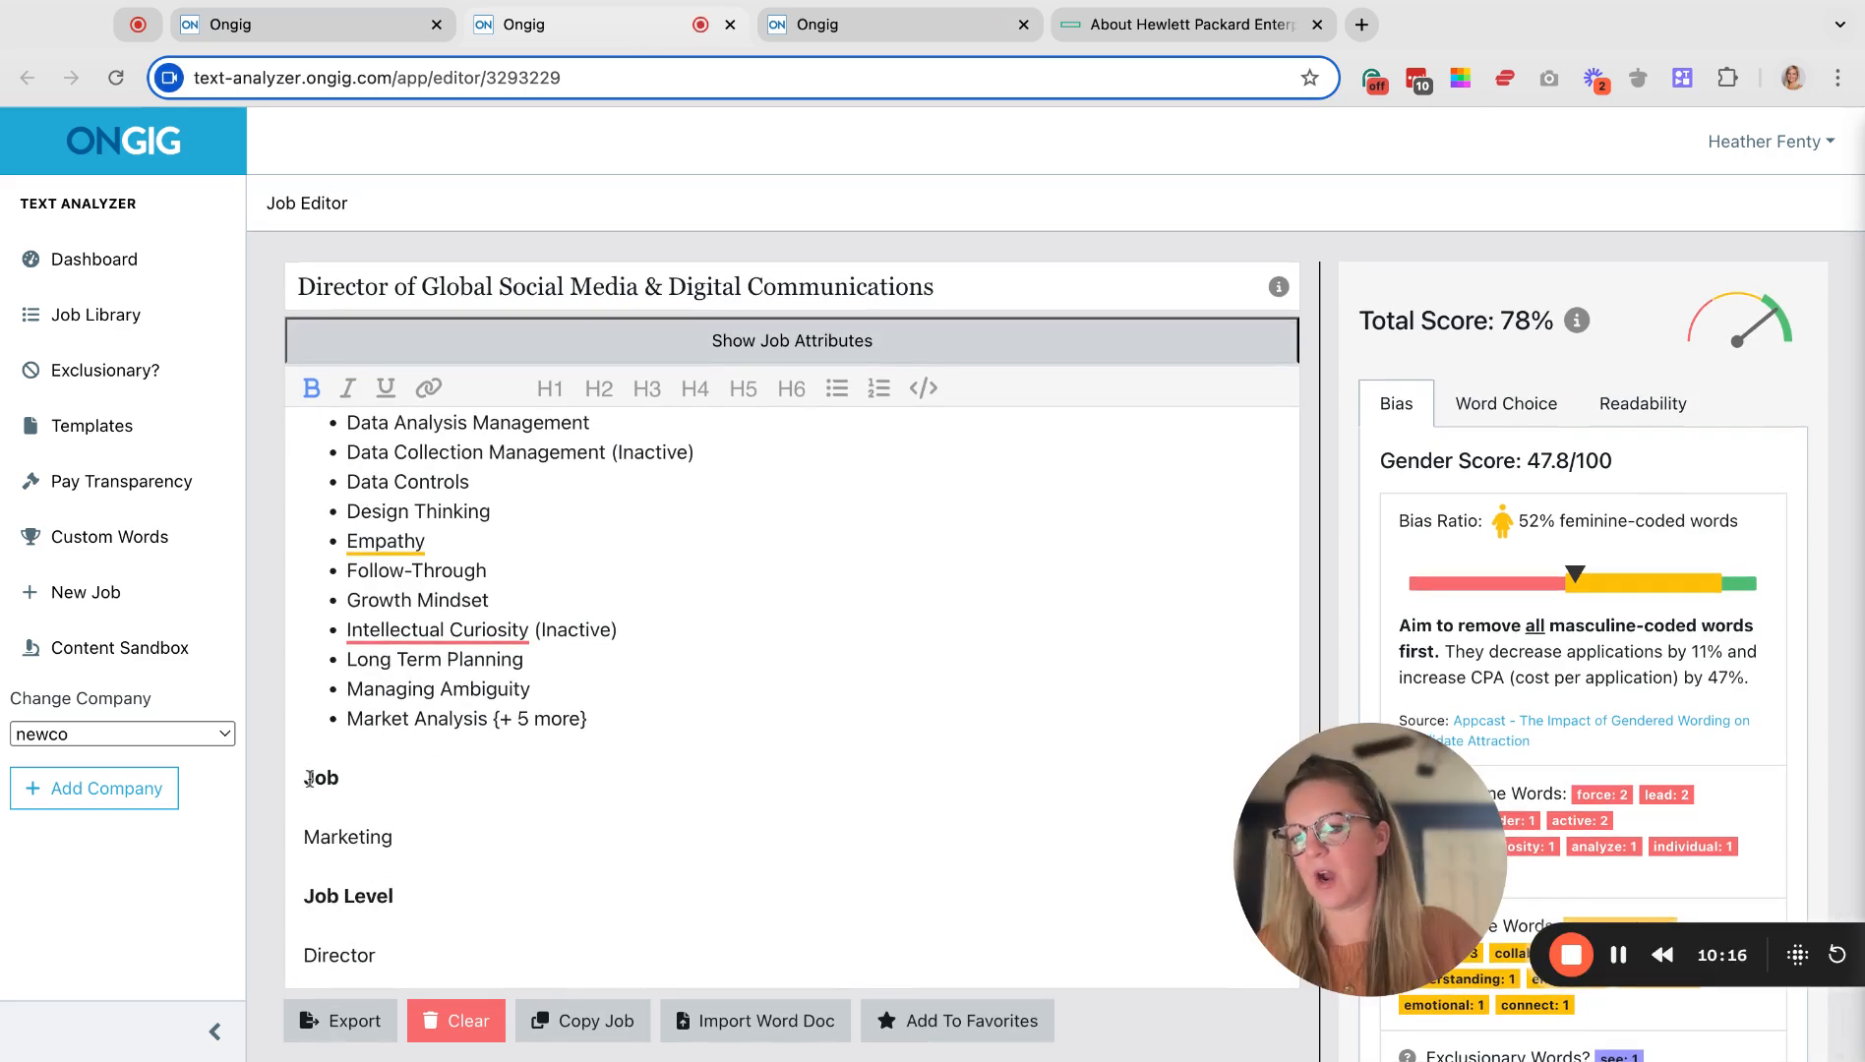
key(Down)
key(Down)
drag(396, 948, 304, 779)
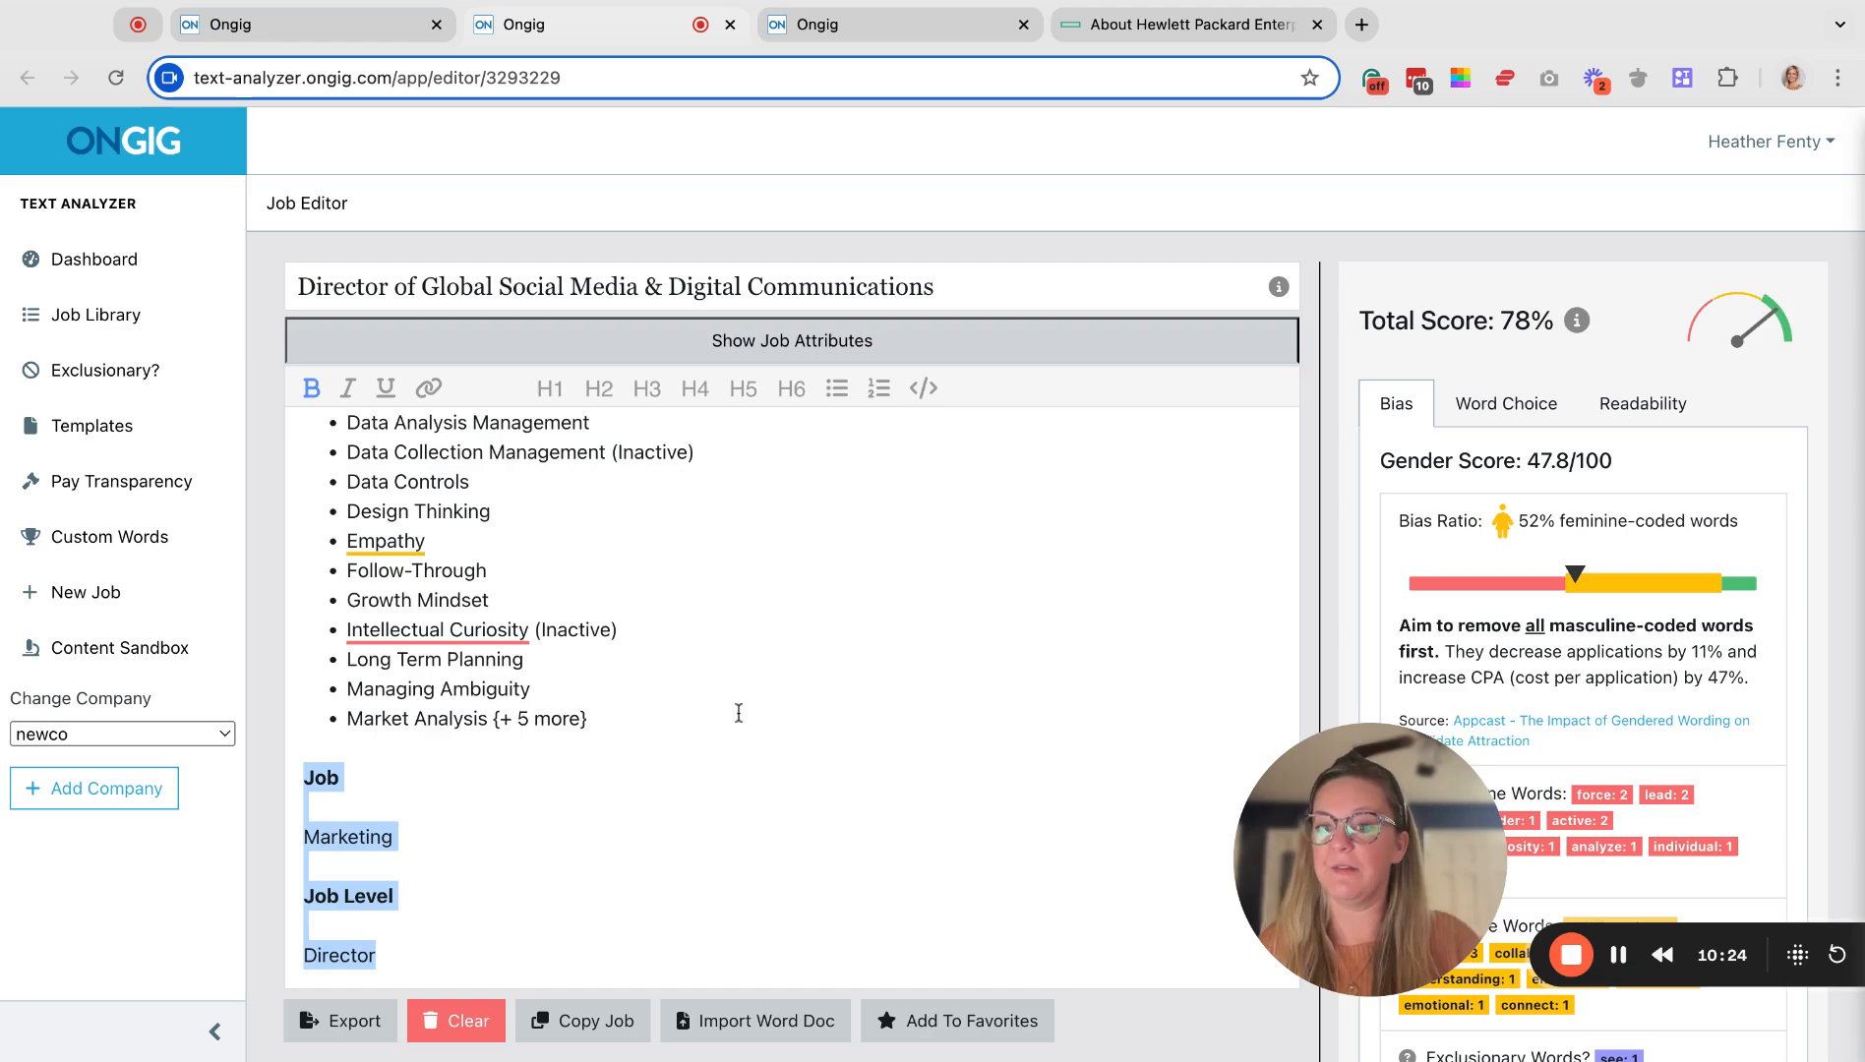
scroll(737, 714, up, 20)
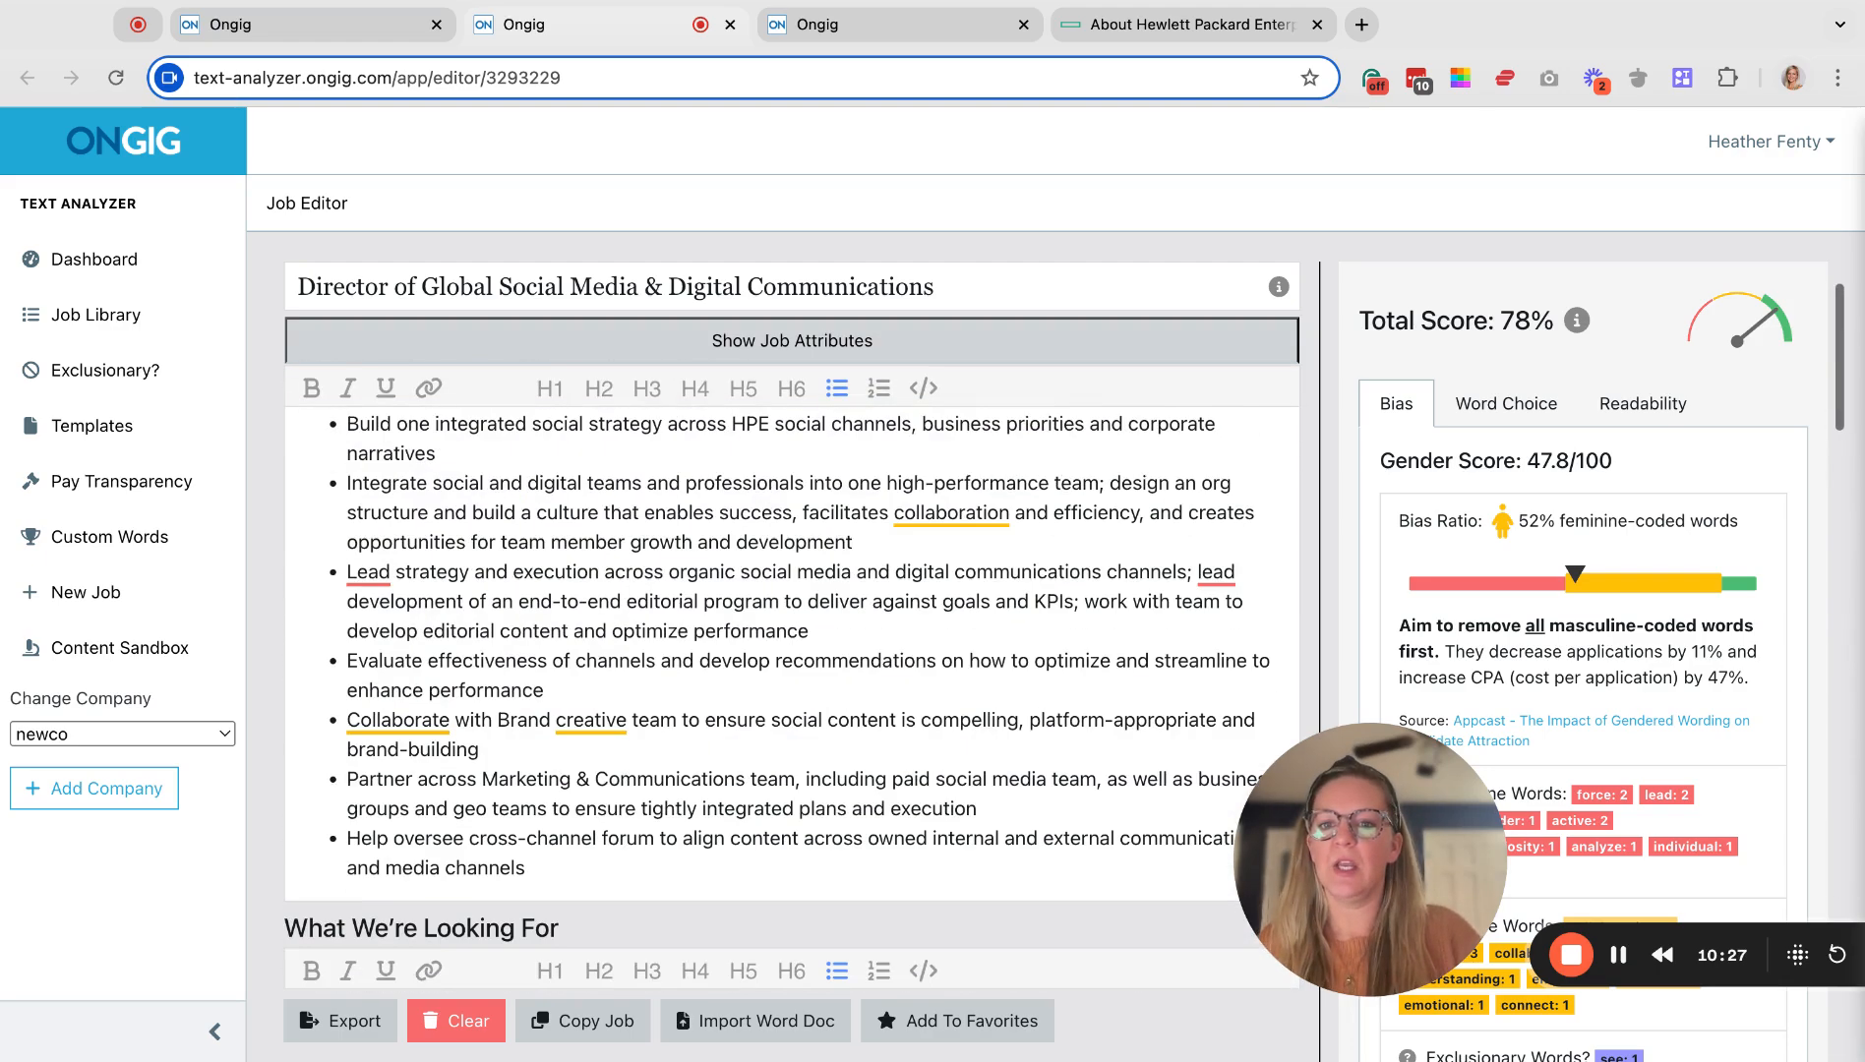
scroll(639, 865, up, 2)
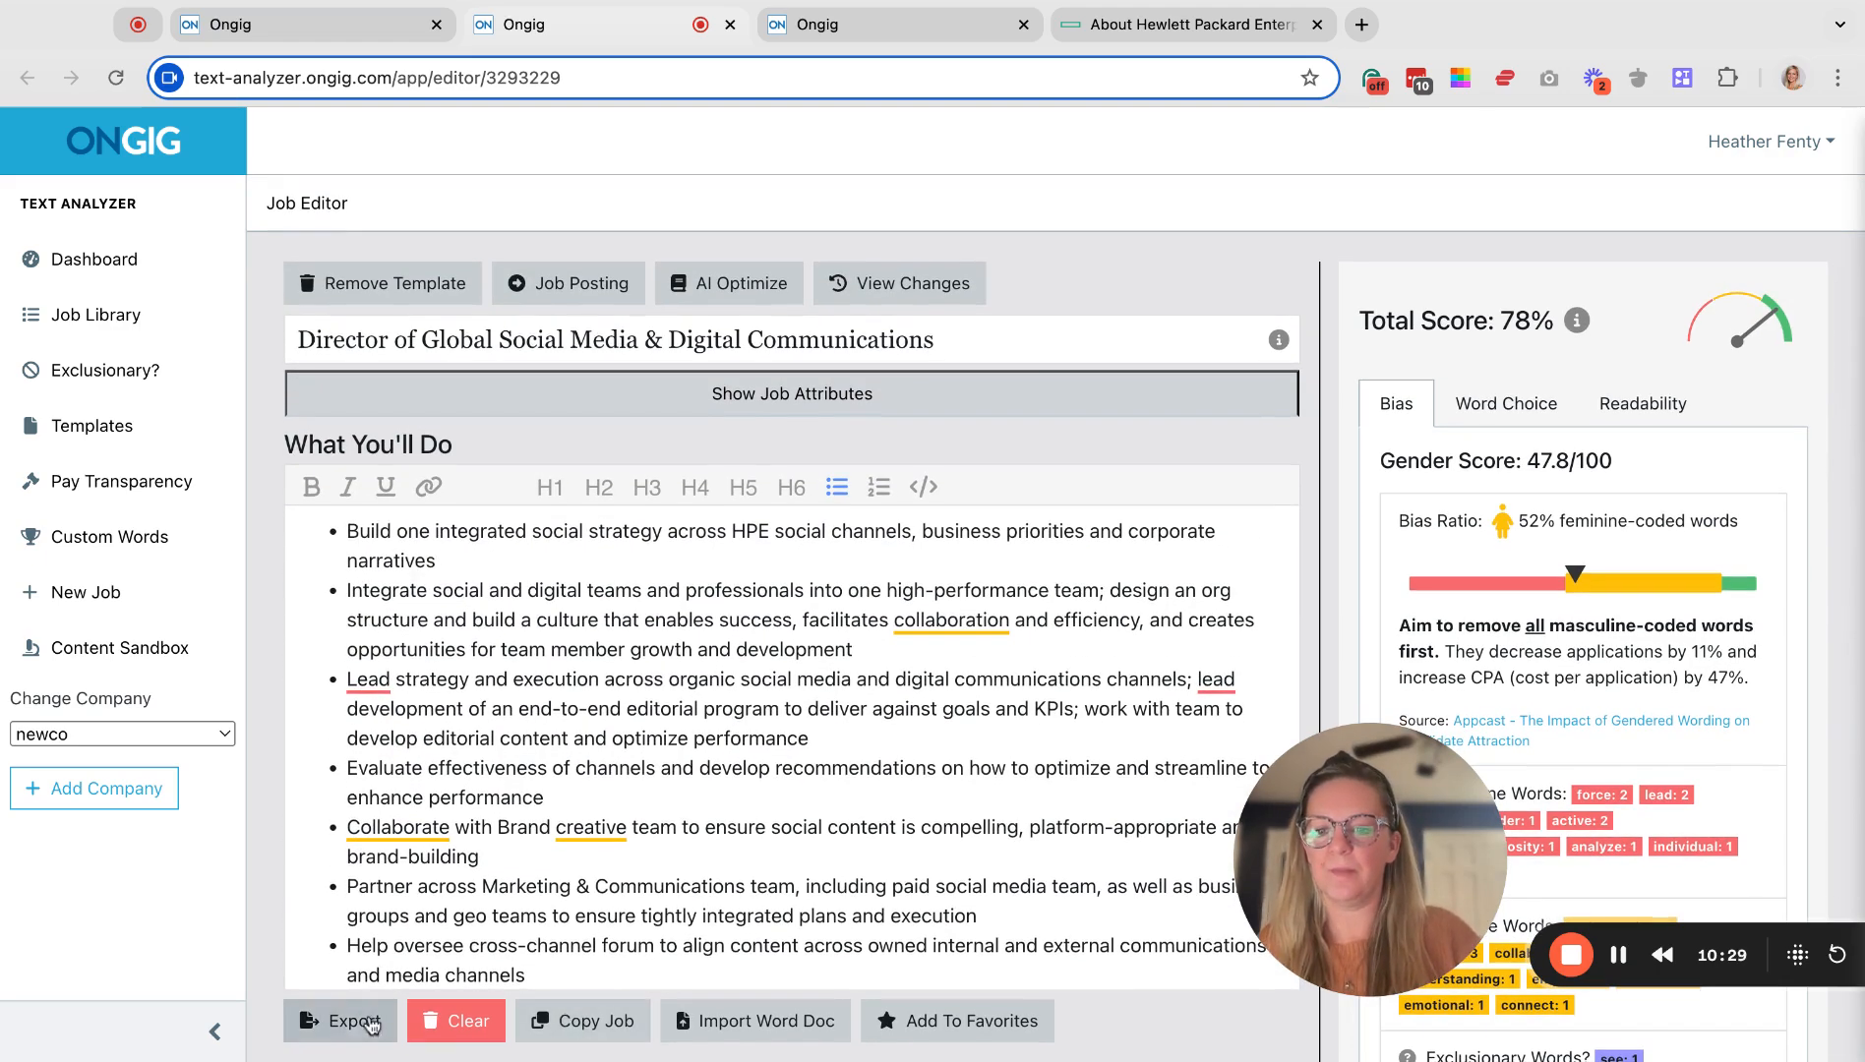
Export the Director job with HTML chosen as the export format.
click(346, 1028)
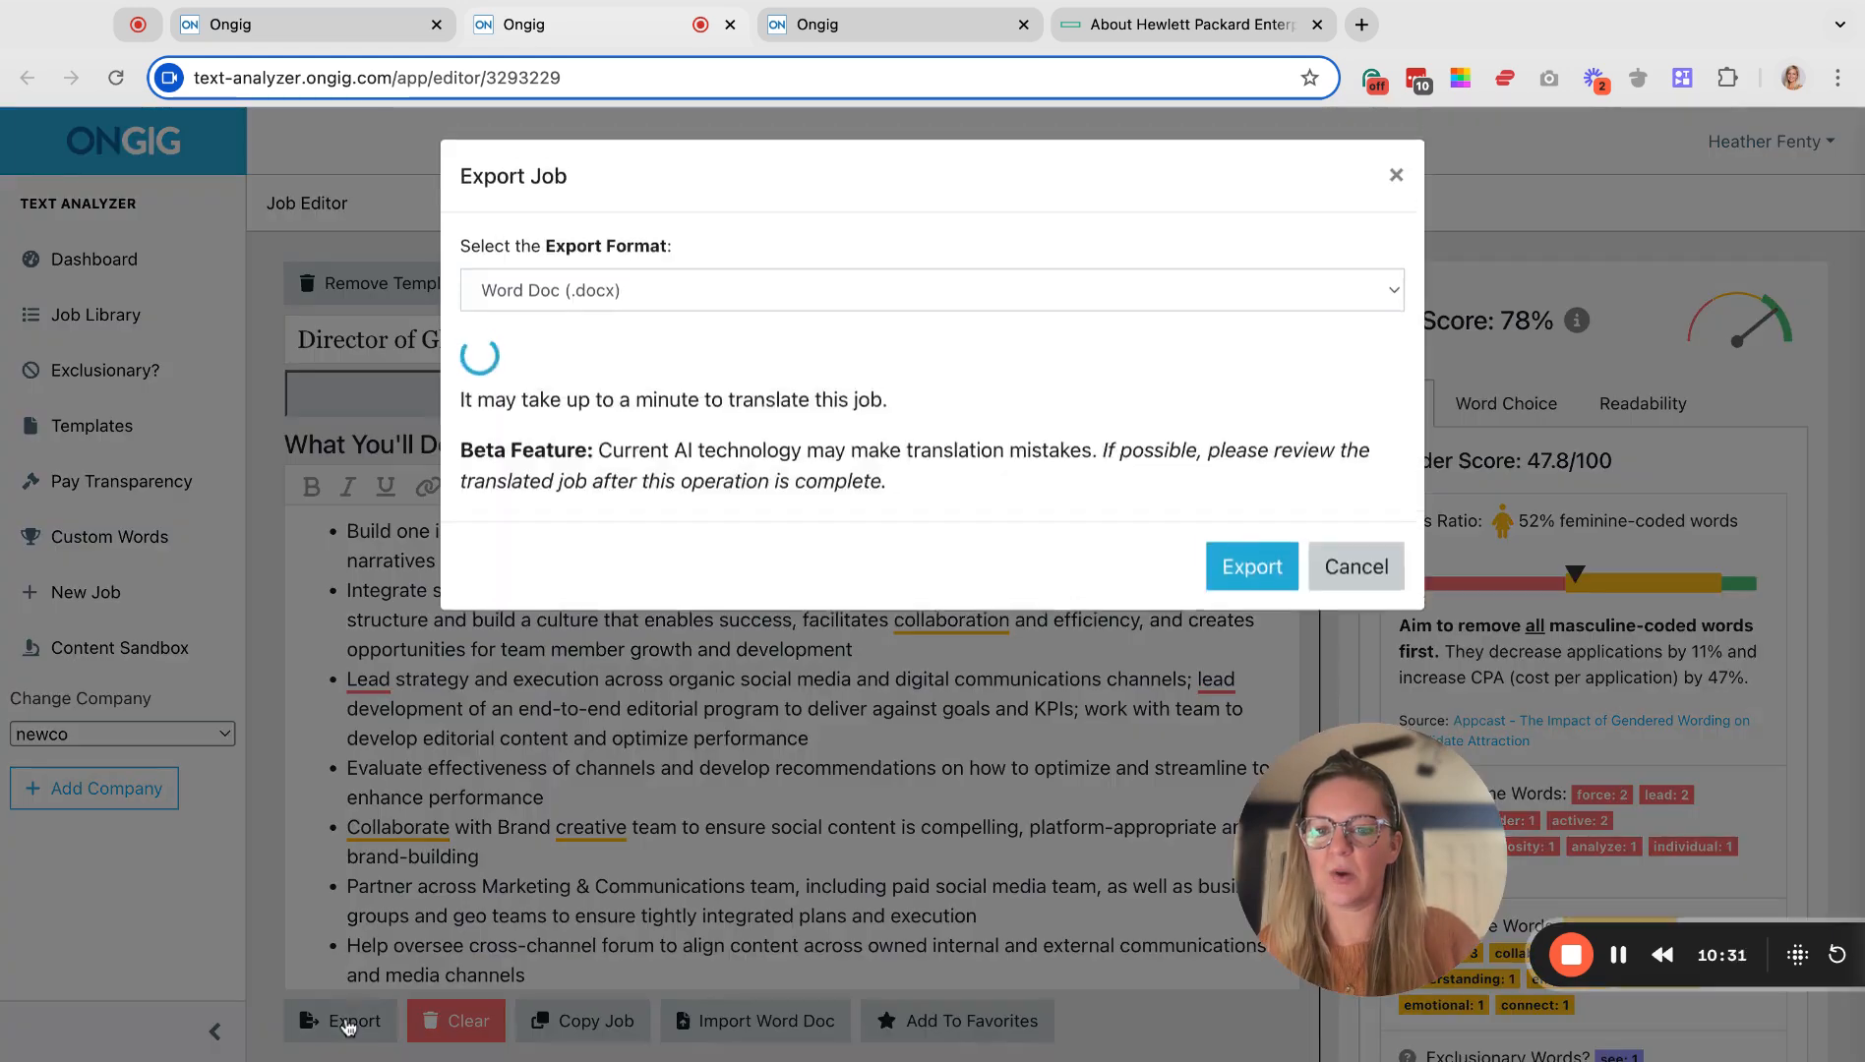
click(634, 304)
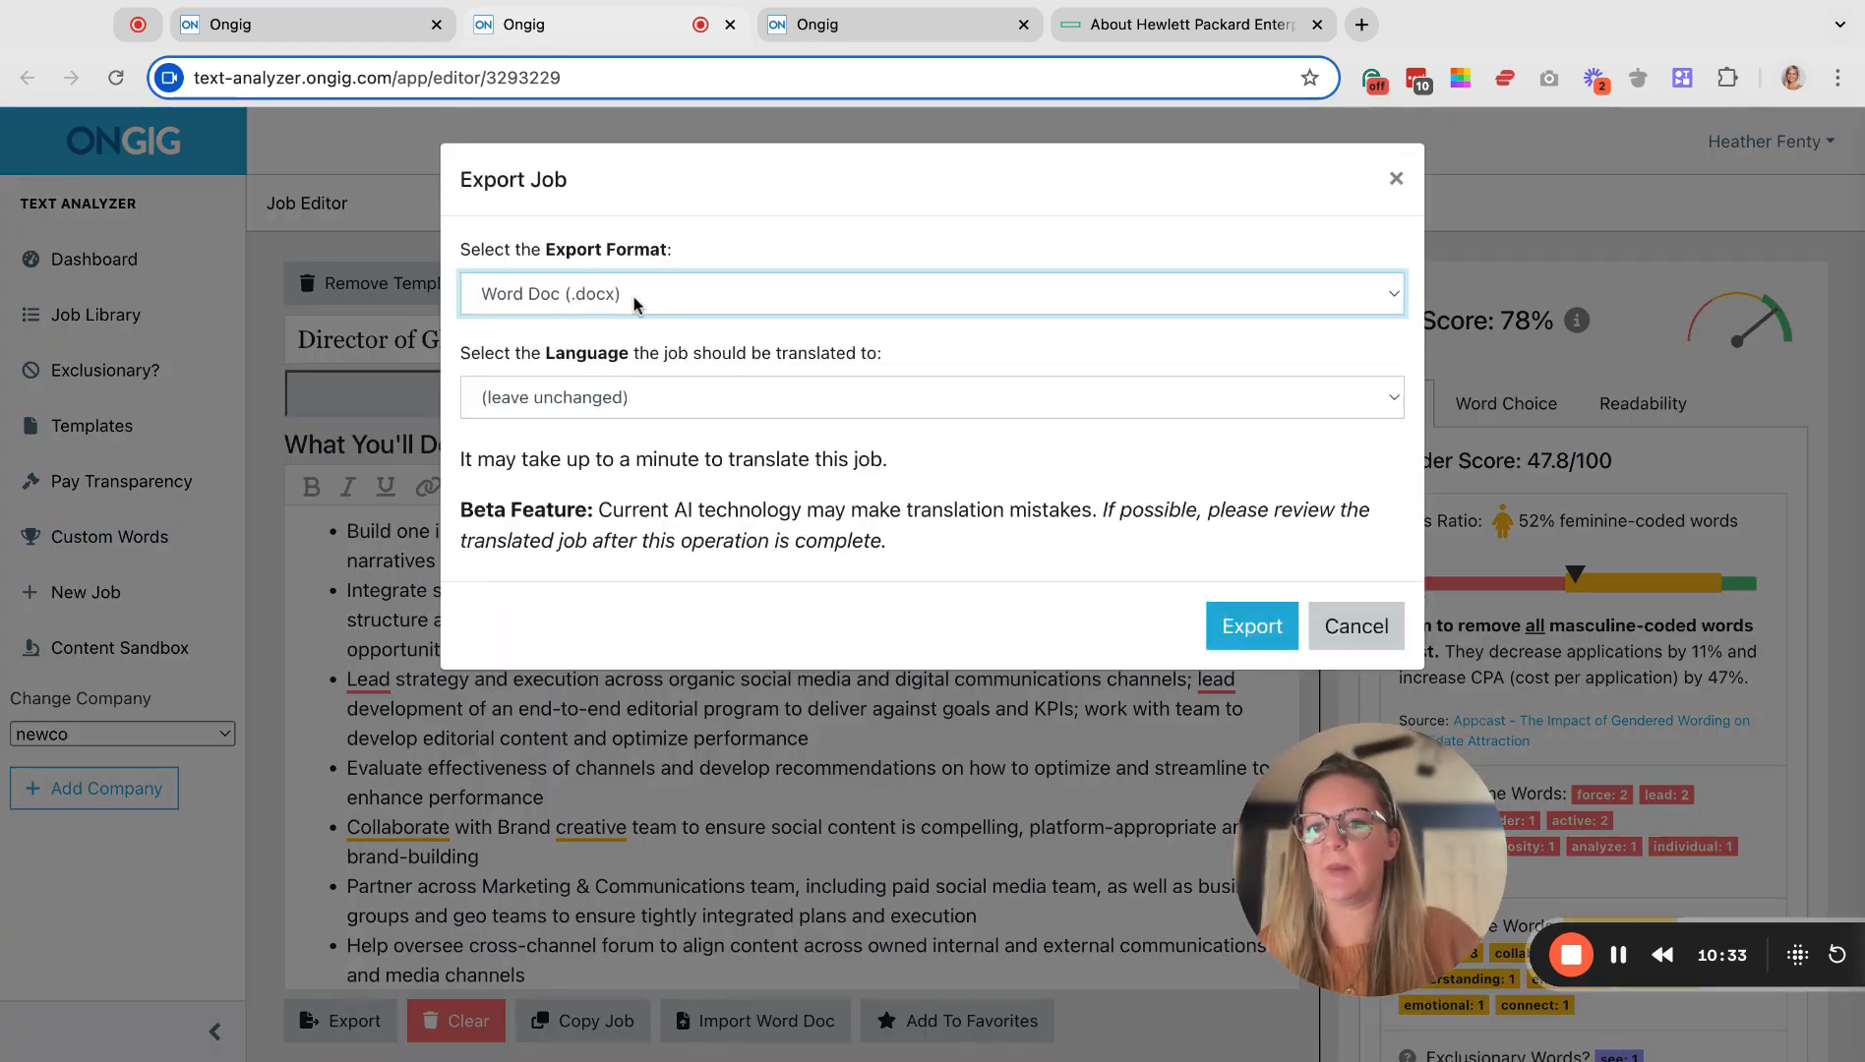
click(590, 325)
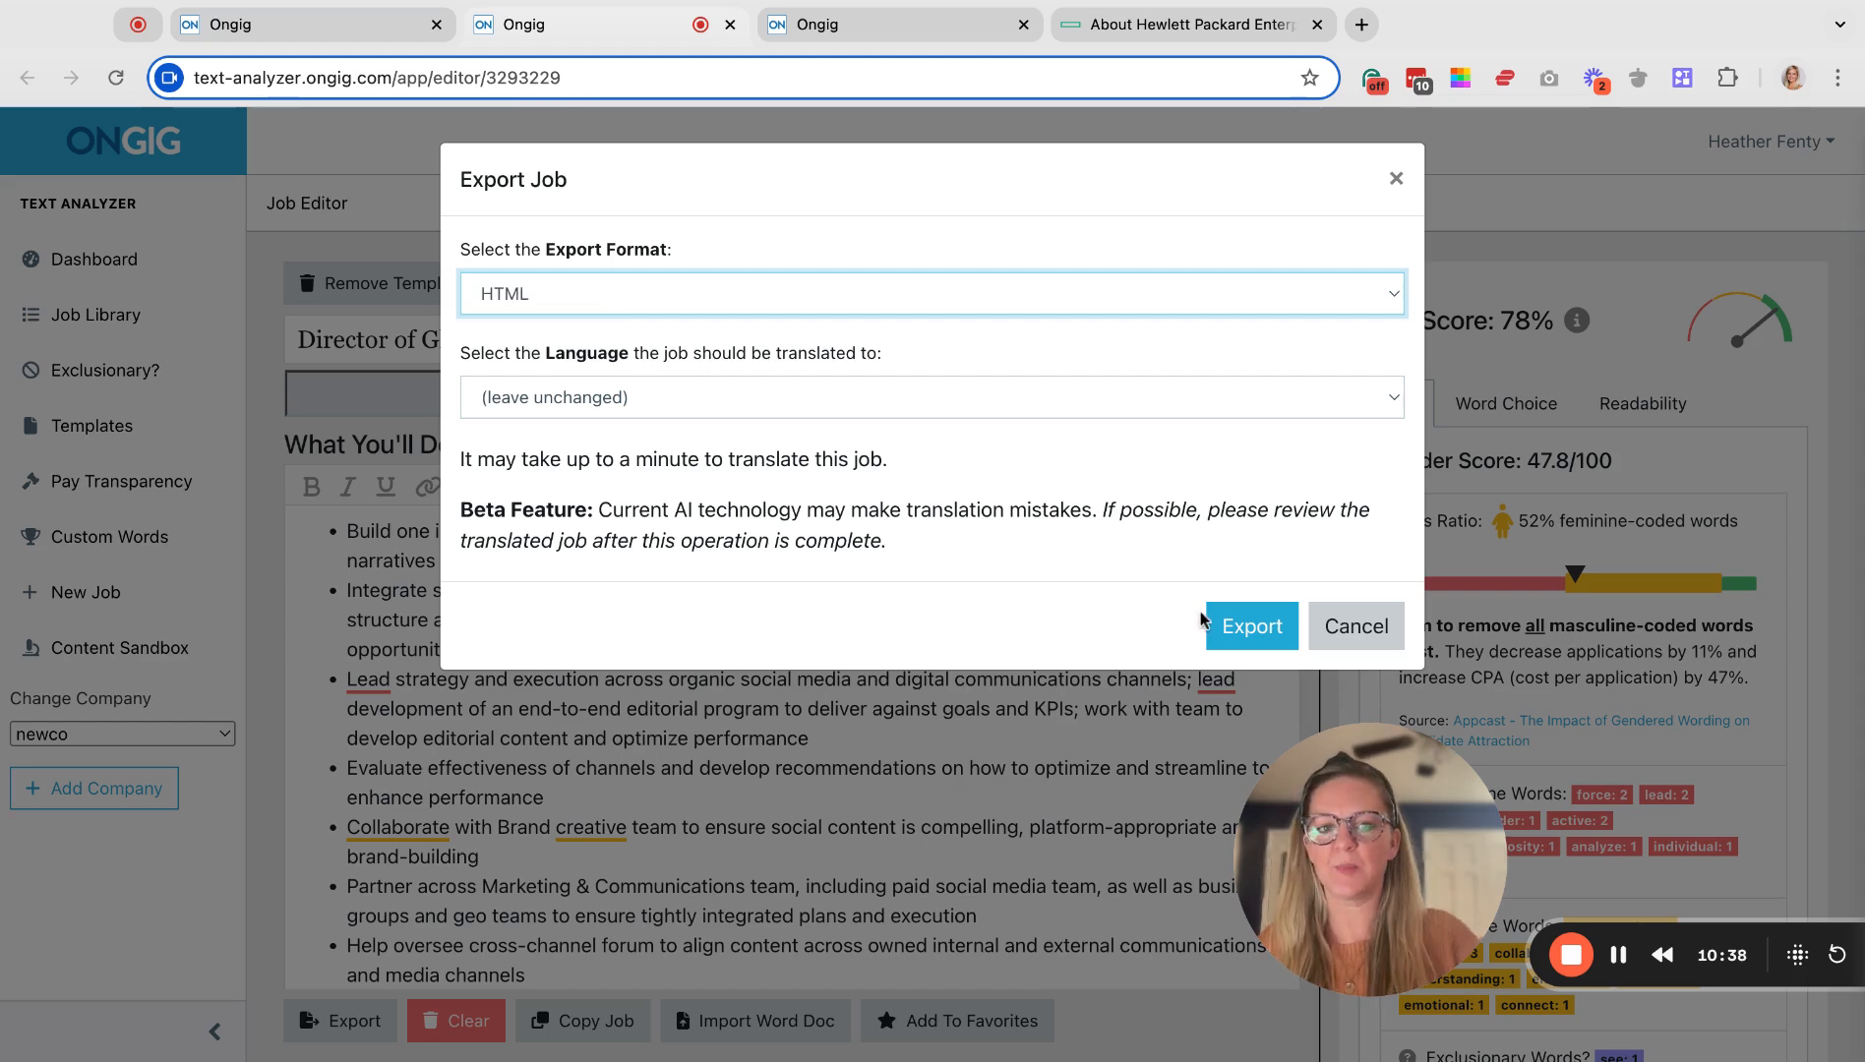
click(1249, 626)
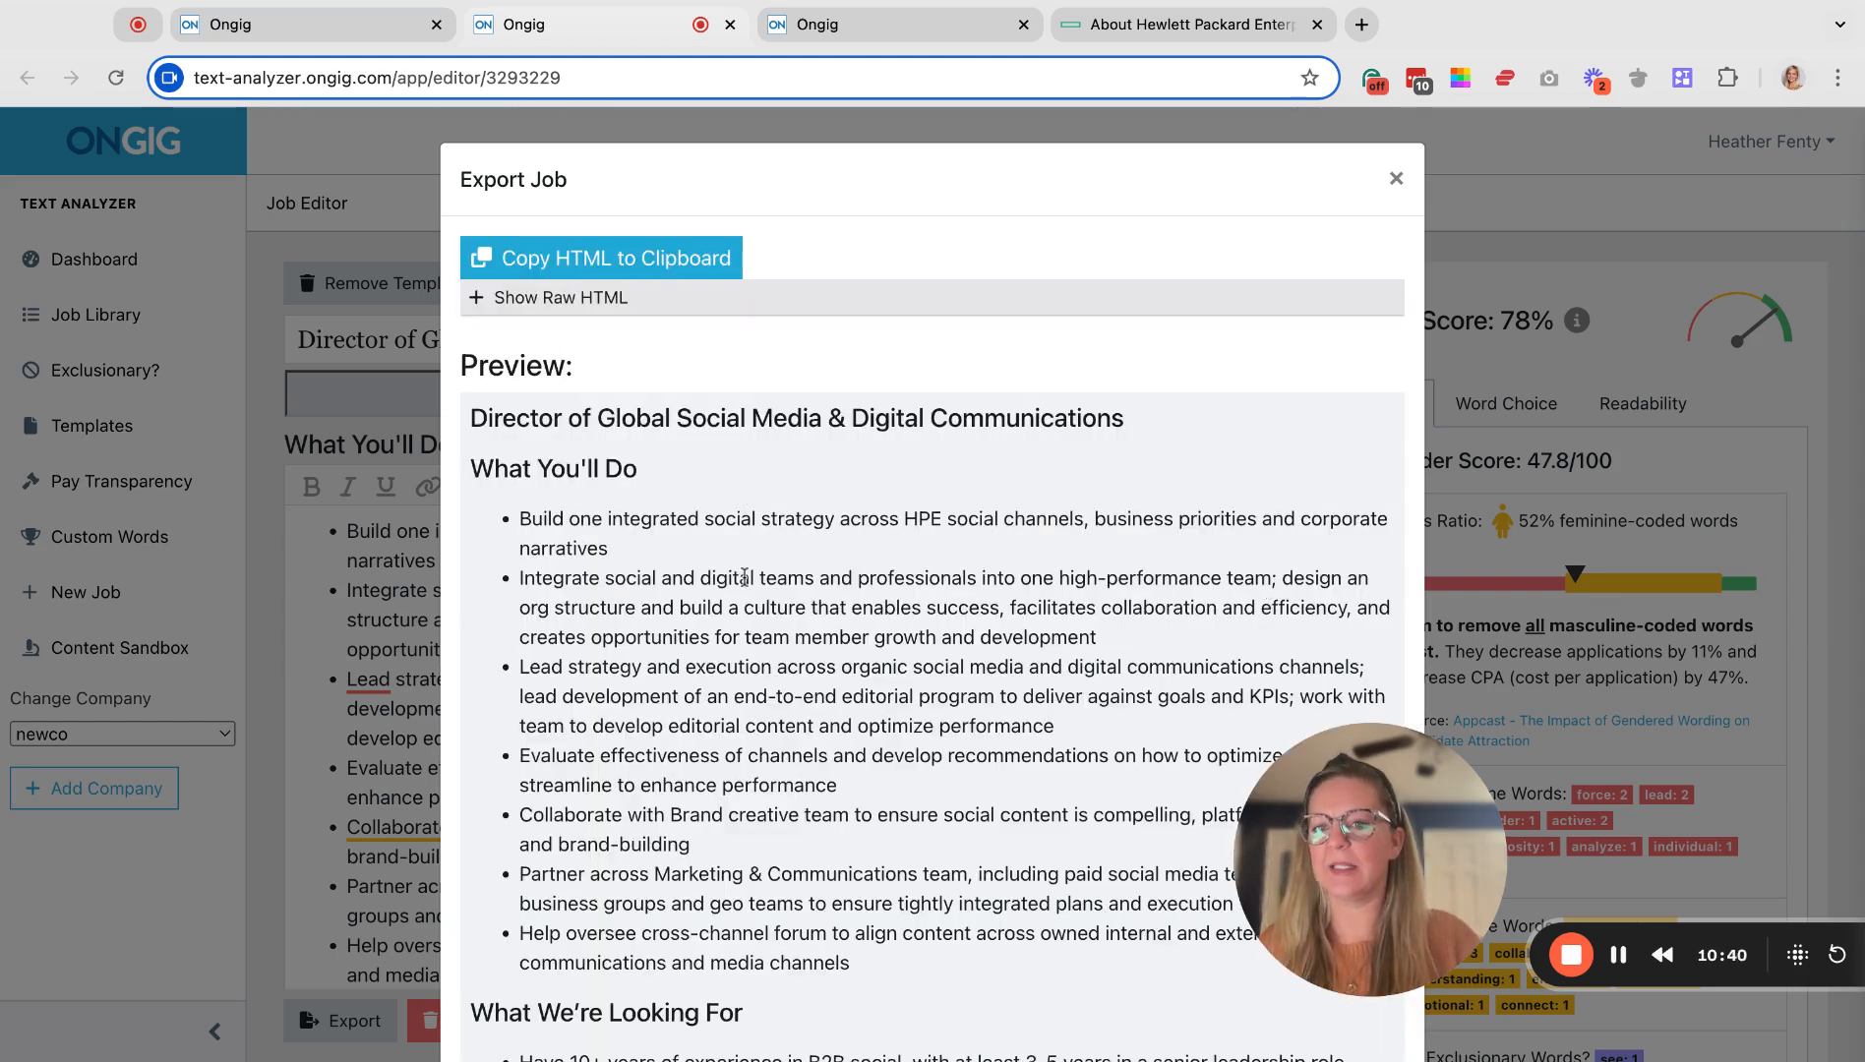
Scroll through the HTML preview, including Salary and Benefits, then close it.
scroll(745, 577, down, 6)
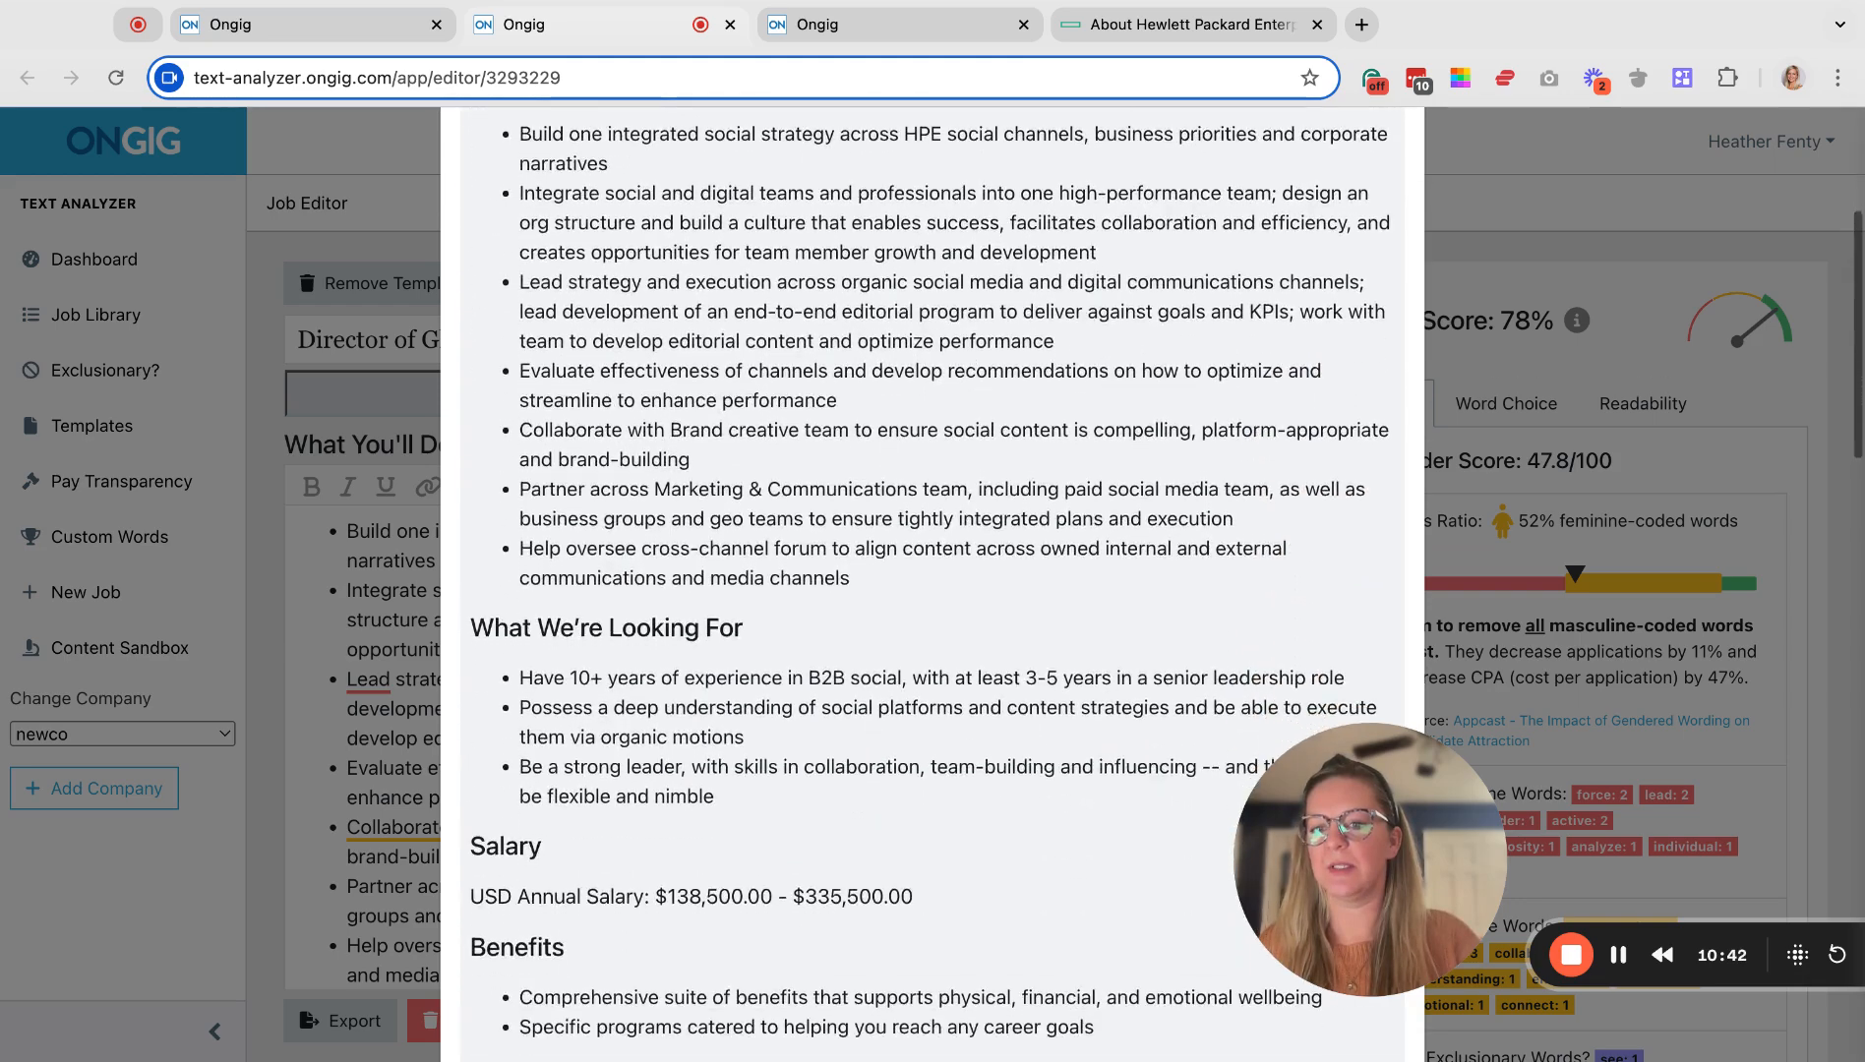
scroll(744, 576, down, 2)
scroll(744, 576, up, 4)
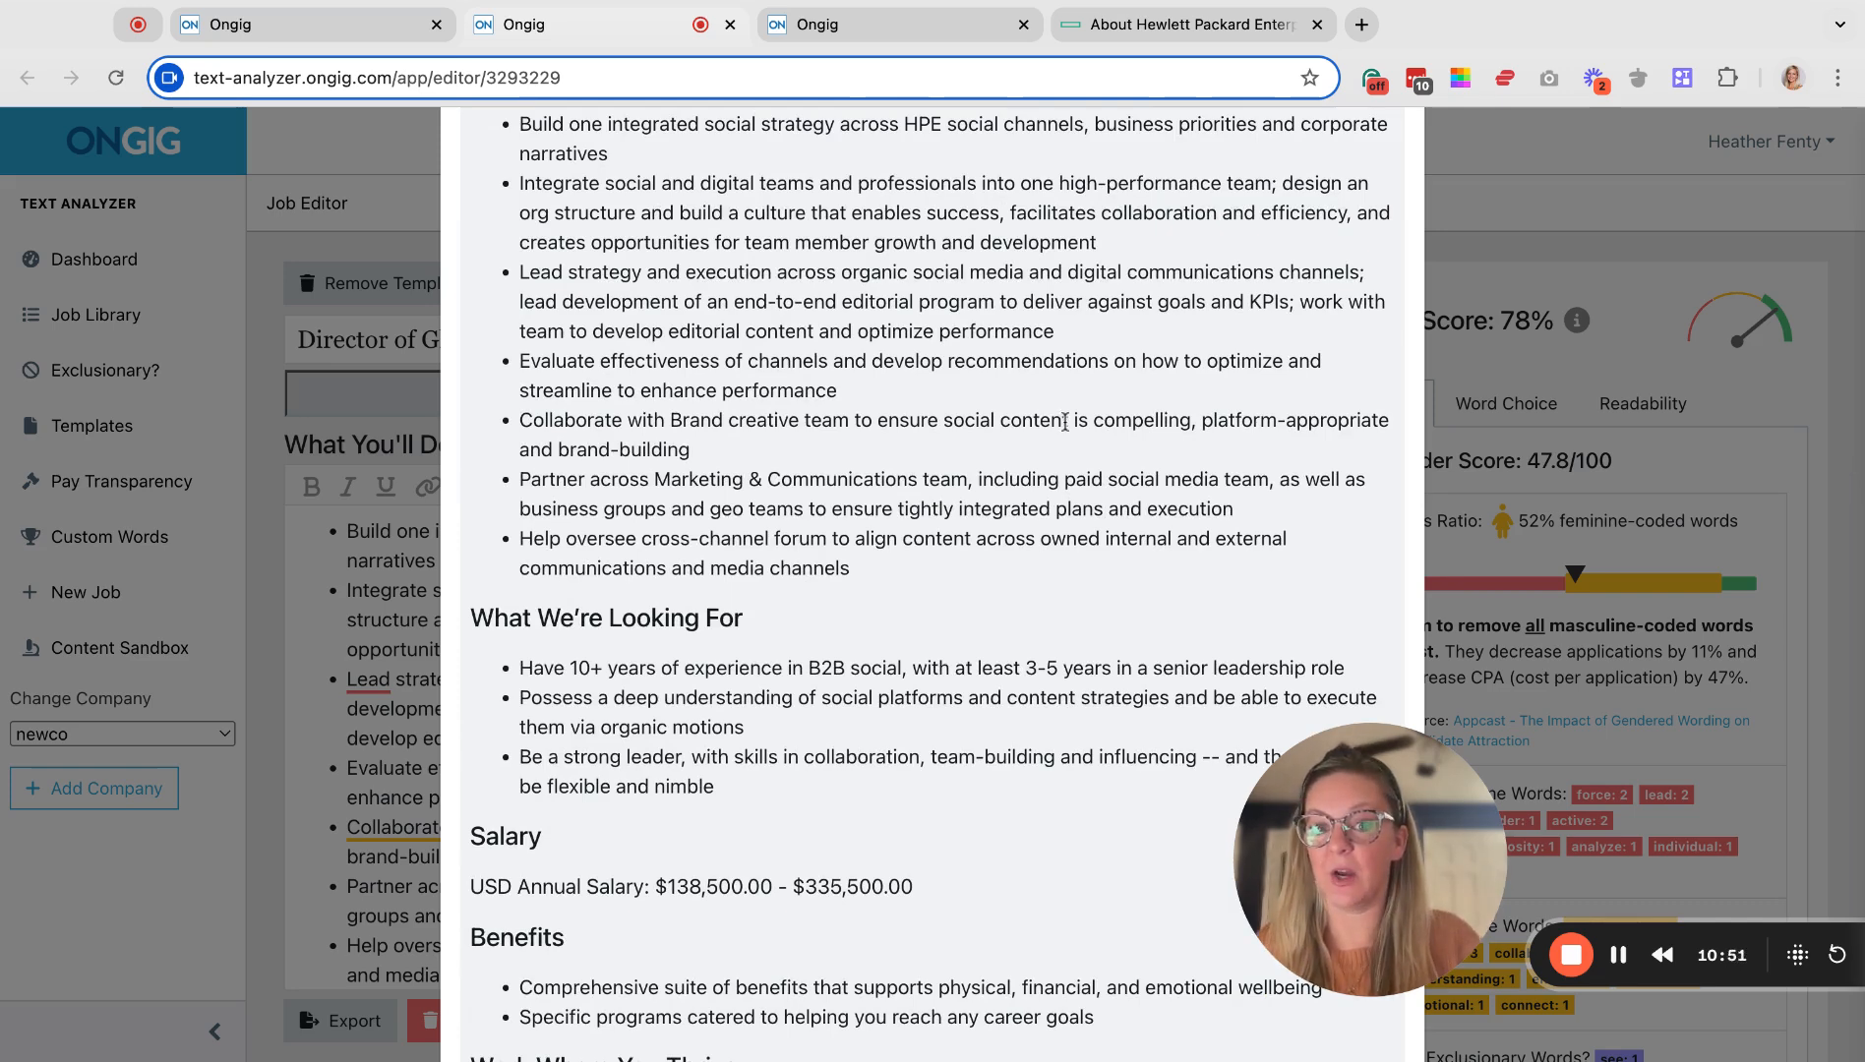
scroll(1035, 526, down, 3)
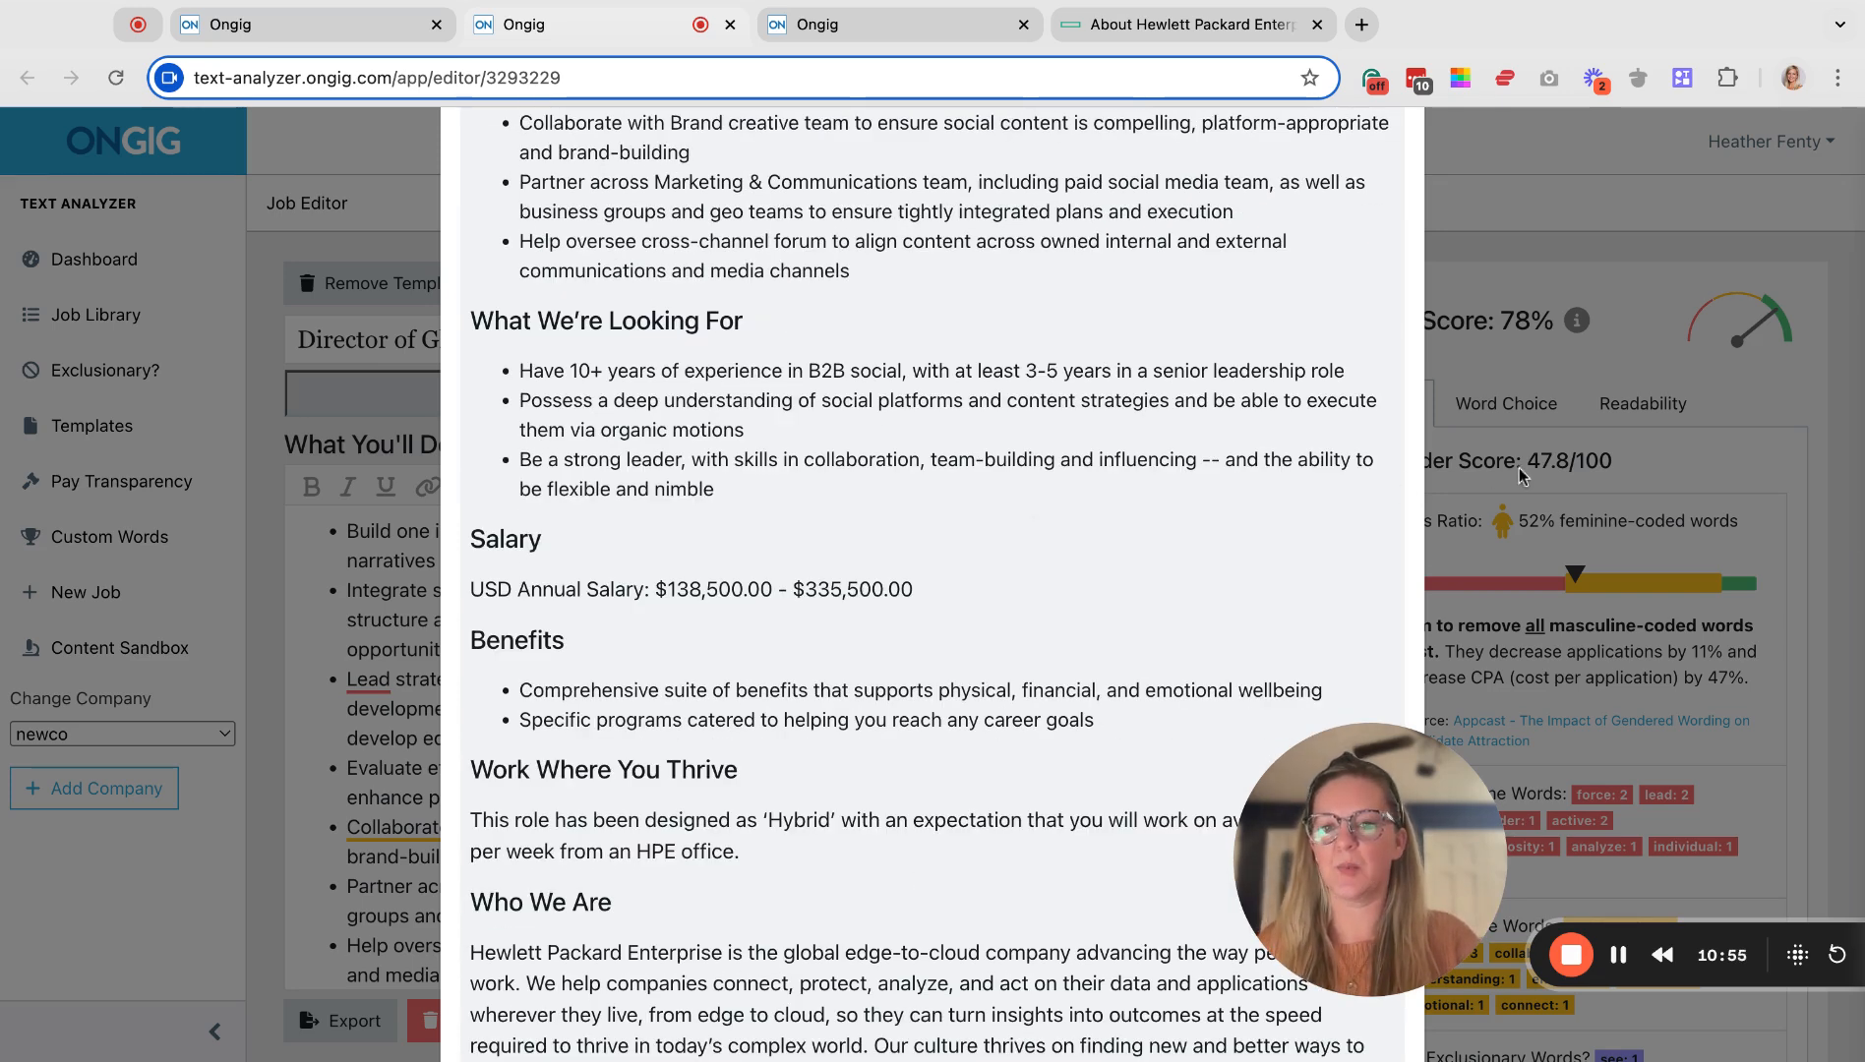
scroll(1465, 373, up, 8)
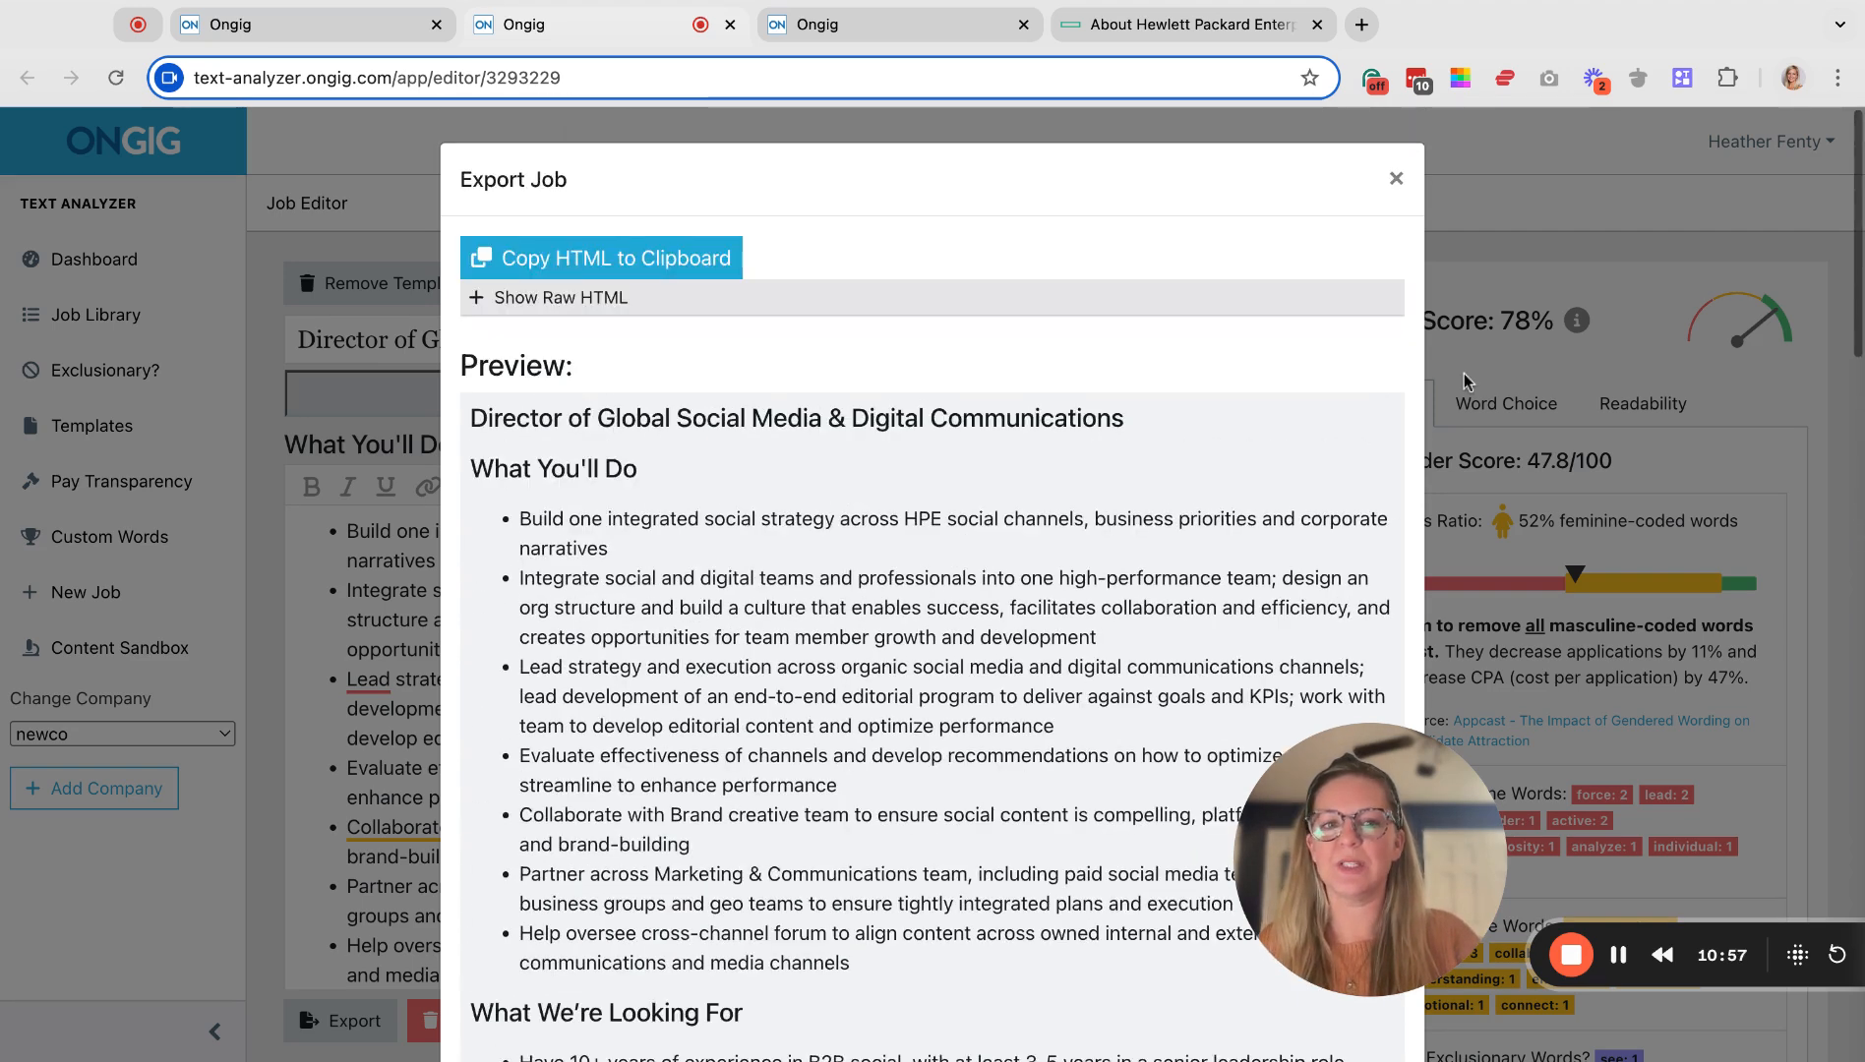
click(1395, 179)
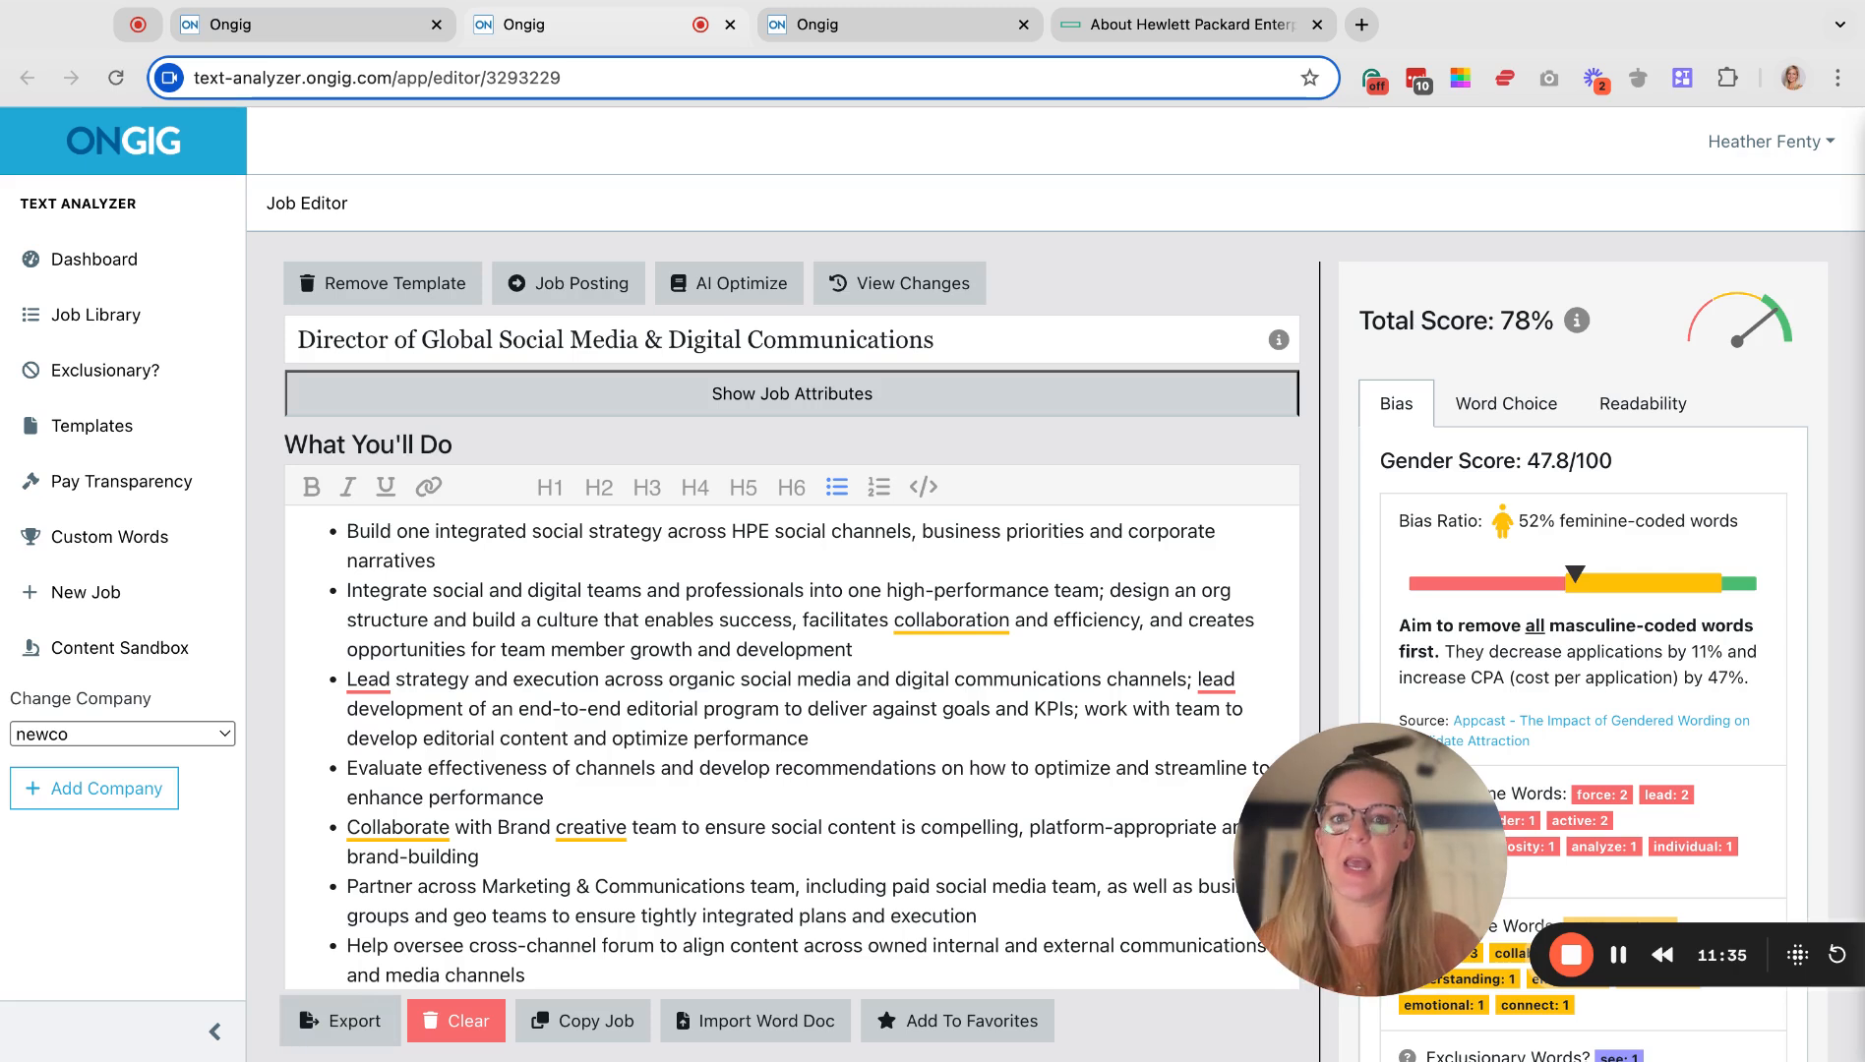
click(566, 852)
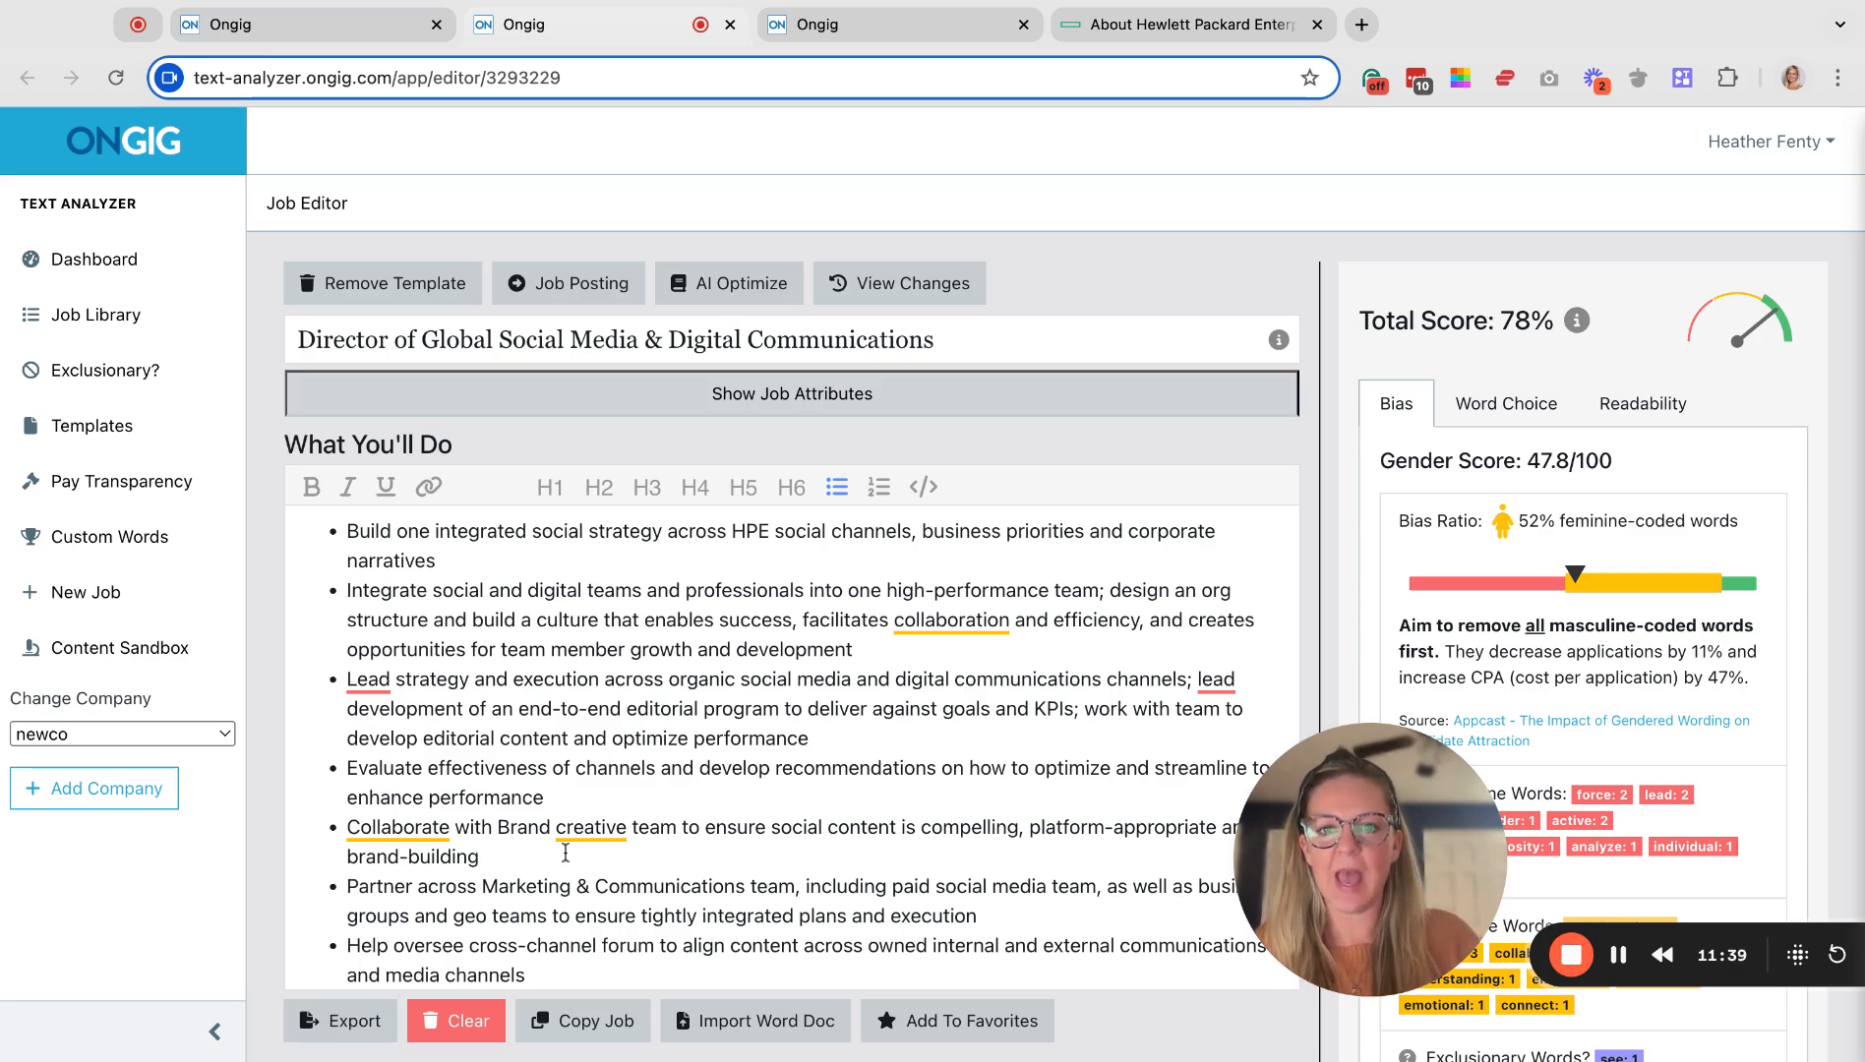